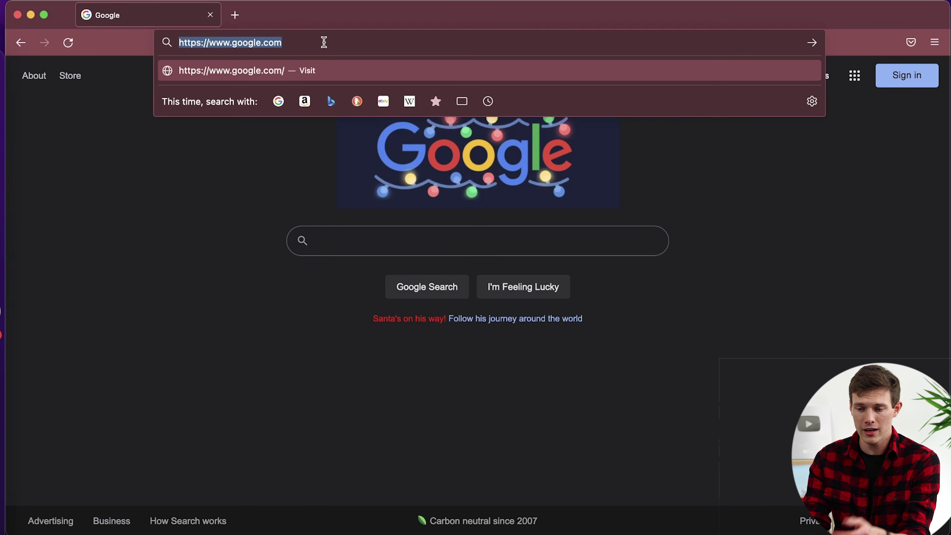
{"action": "type", "text": "https://santrelmedia.com/bigcommerce"}
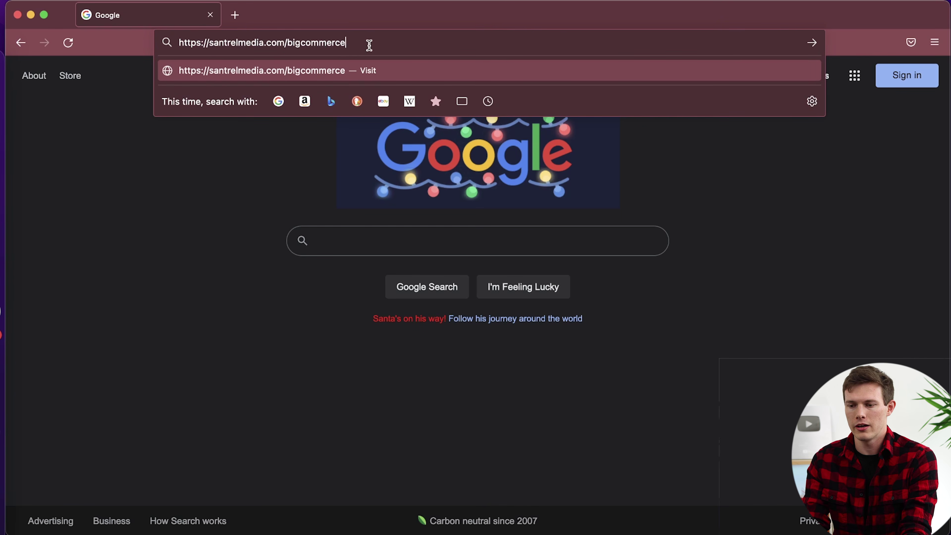
{"action": "key", "text": "Return"}
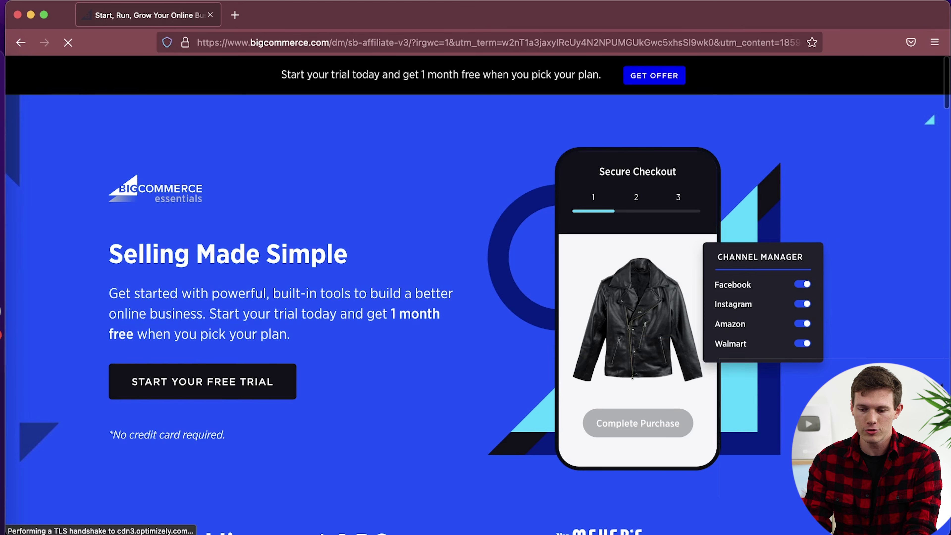
{"action": "scroll", "coordinate": [445, 272], "scroll_direction": "down", "scroll_amount": 2}
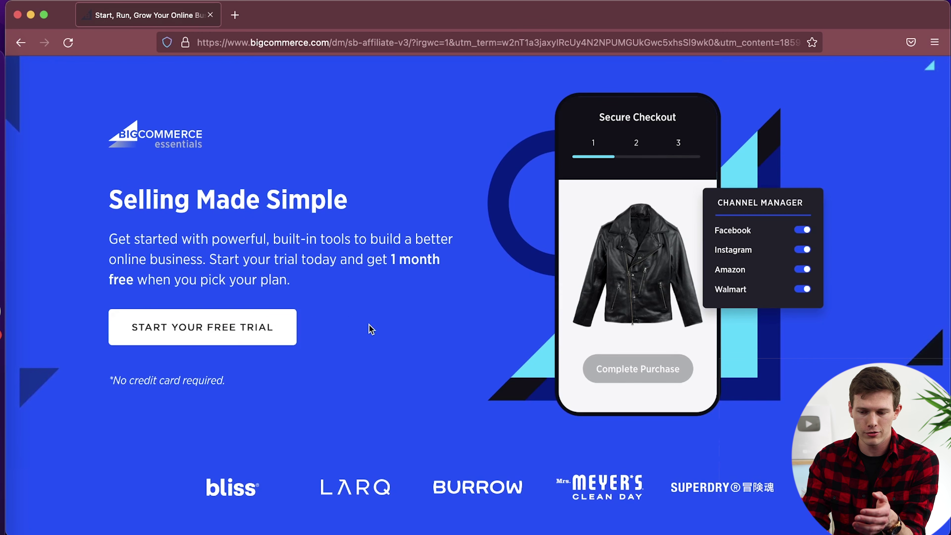
{"action": "scroll", "coordinate": [383, 335], "scroll_direction": "down", "scroll_amount": 5}
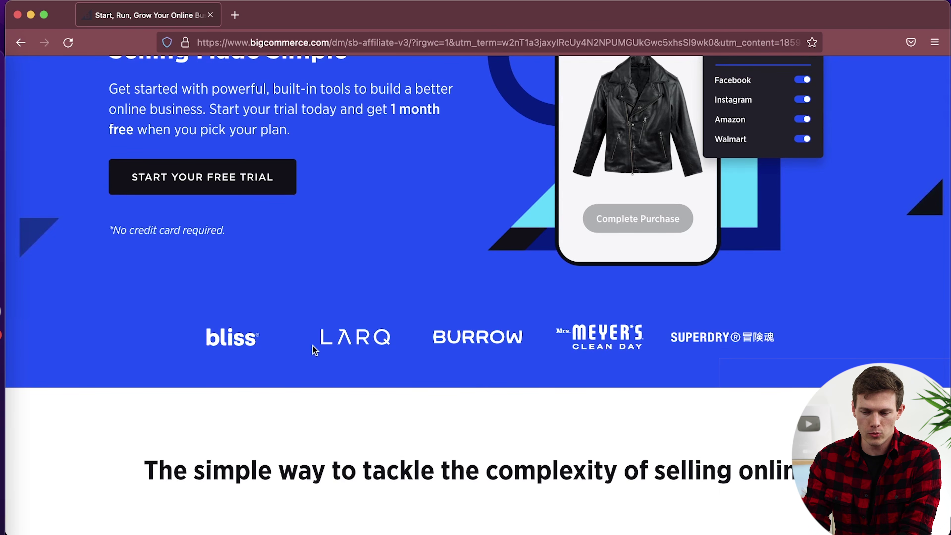
Step: Open the LARQ example store in a new tab, examine its home page and product sections, and close it
{"action": "left_click", "coordinate": [350, 341], "text": "super"}
{"action": "scroll", "coordinate": [352, 260], "scroll_direction": "down", "scroll_amount": 3}
{"action": "left_click", "coordinate": [297, 20]}
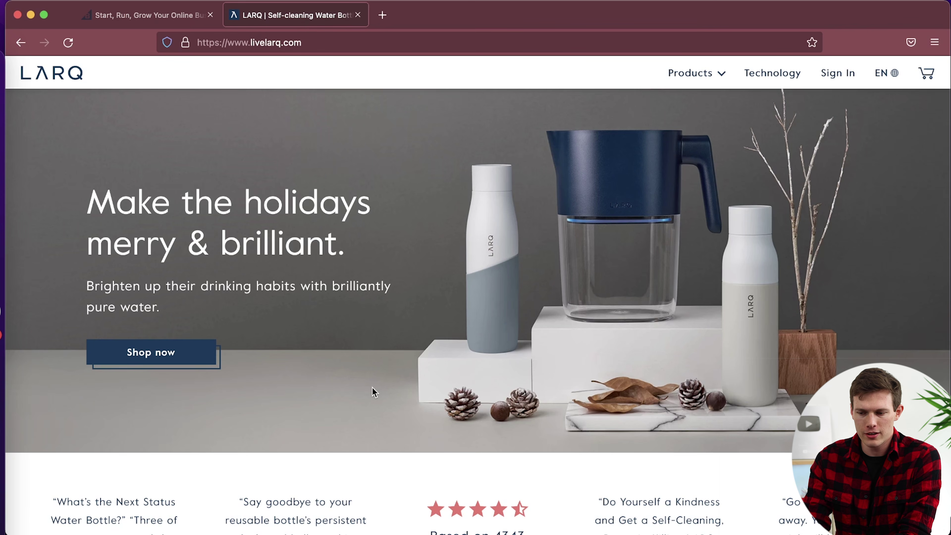
{"action": "scroll", "coordinate": [373, 388], "scroll_direction": "down", "scroll_amount": 6}
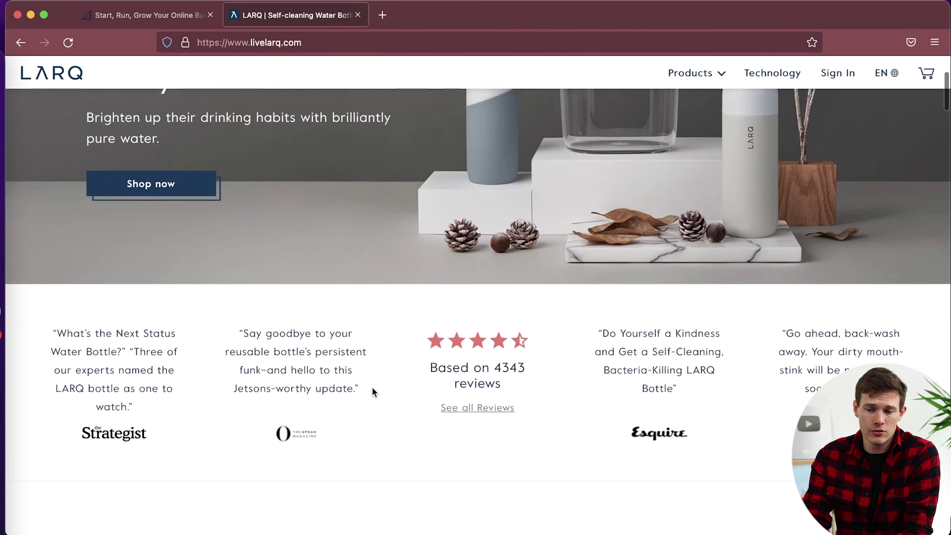
{"action": "scroll", "coordinate": [372, 388], "scroll_direction": "down", "scroll_amount": 12}
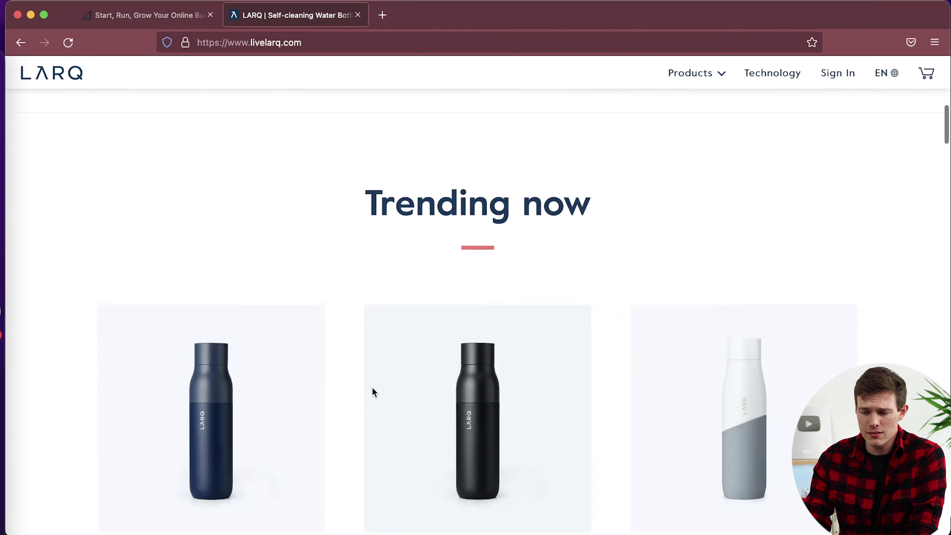
{"action": "scroll", "coordinate": [373, 387], "scroll_direction": "down", "scroll_amount": 13}
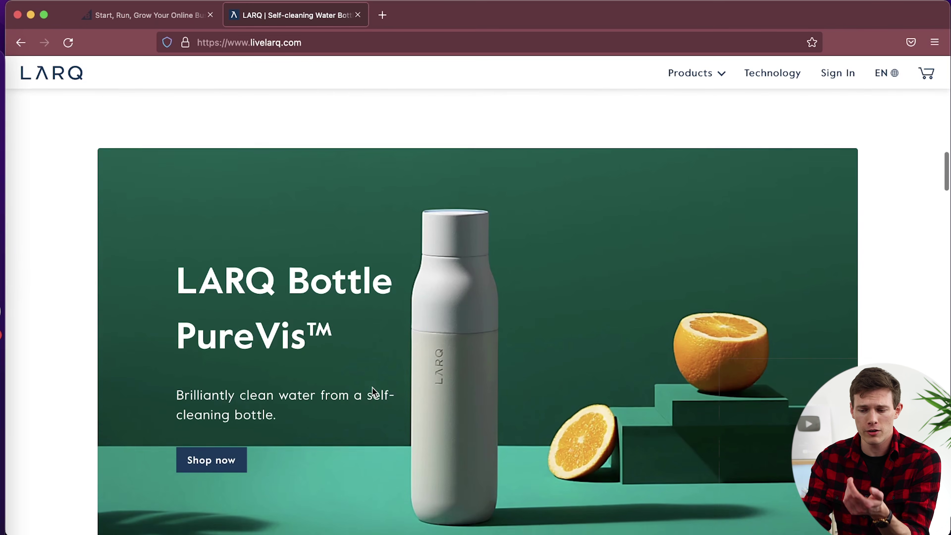
{"action": "scroll", "coordinate": [376, 371], "scroll_direction": "down", "scroll_amount": 5}
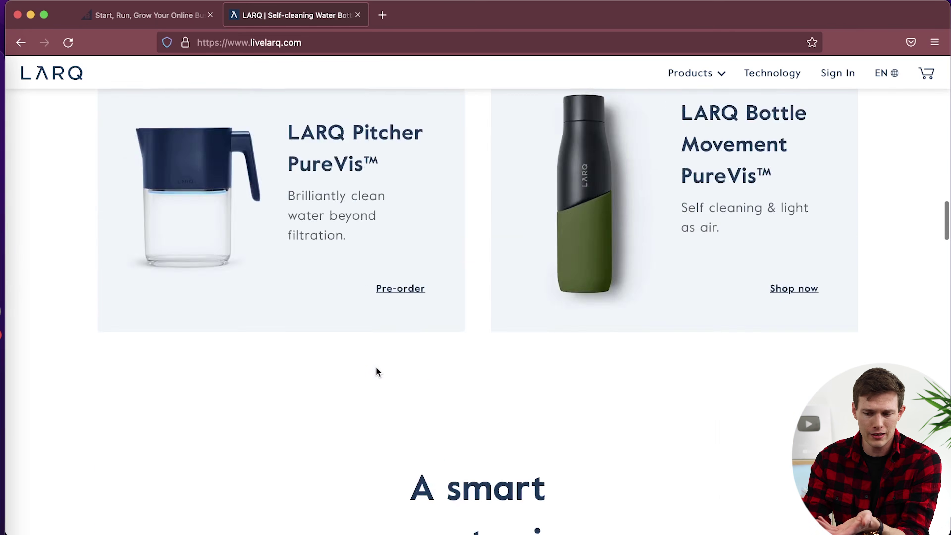
{"action": "scroll", "coordinate": [375, 371], "scroll_direction": "up", "scroll_amount": 20}
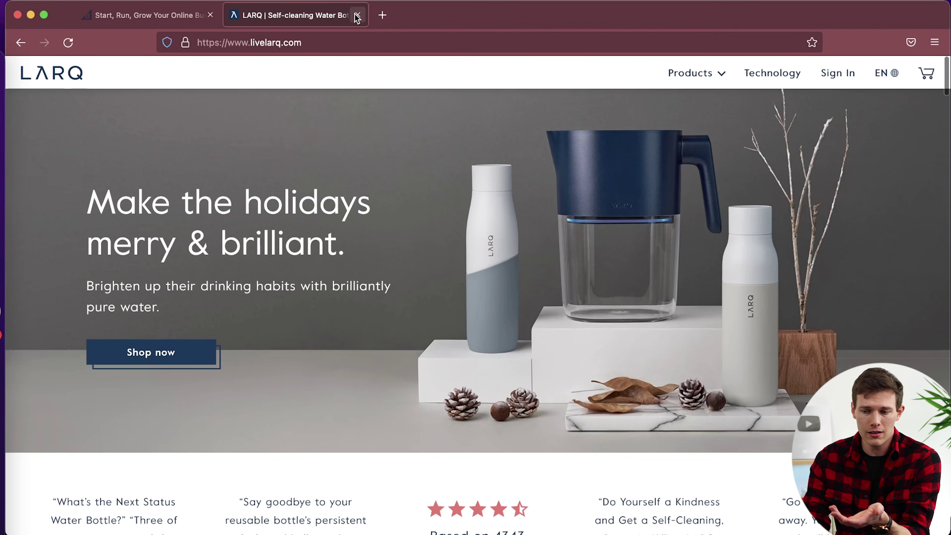
{"action": "left_click", "coordinate": [357, 15]}
Step: Start the BigCommerce free trial from the landing page to reach the store sign-up form
{"action": "scroll", "coordinate": [260, 323], "scroll_direction": "down", "scroll_amount": 4}
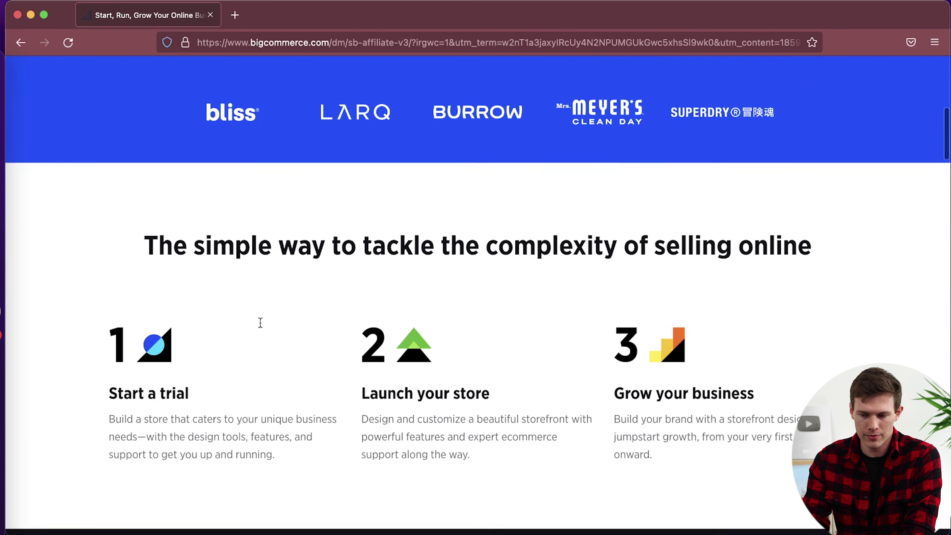
{"action": "scroll", "coordinate": [259, 323], "scroll_direction": "up", "scroll_amount": 10}
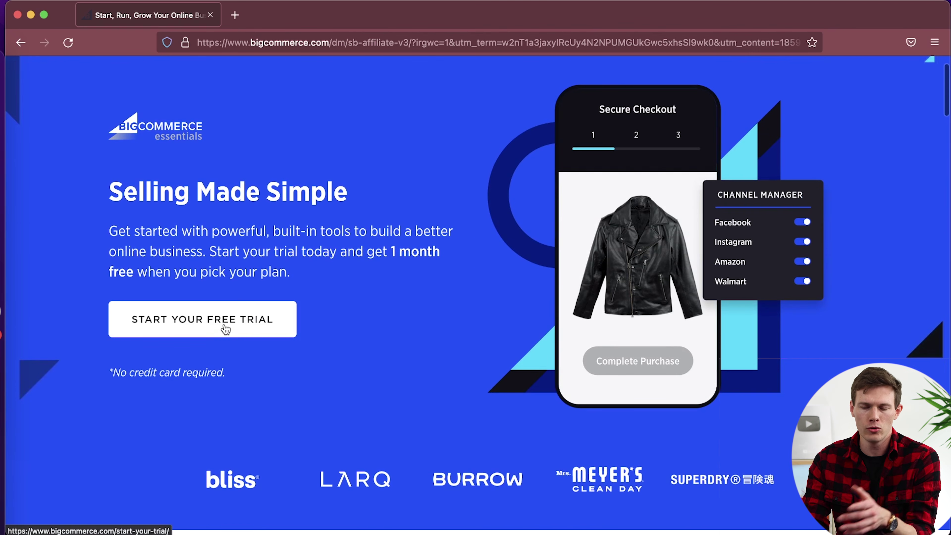
{"action": "left_click", "coordinate": [212, 325]}
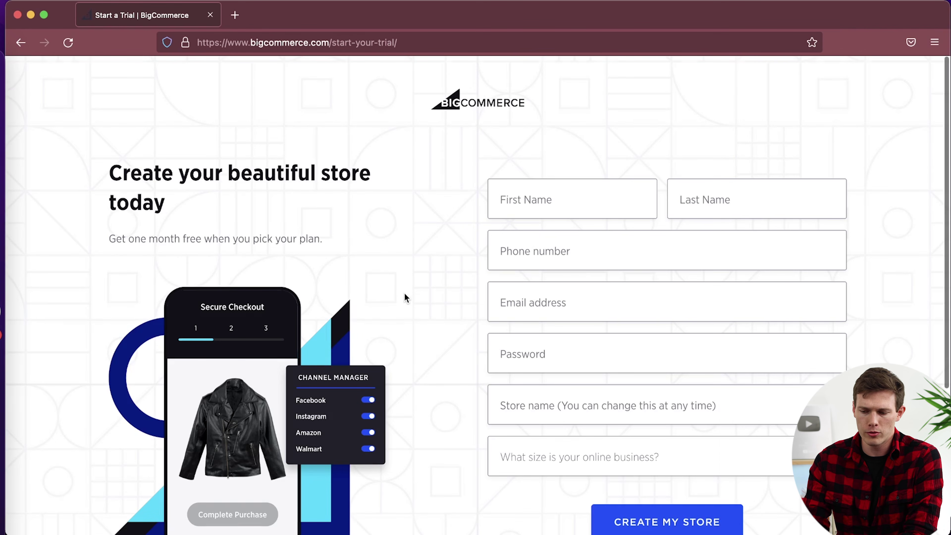
Step: Begin the sign-up form at the first name and open the choices for the online business's size
{"action": "scroll", "coordinate": [405, 293], "scroll_direction": "down", "scroll_amount": 2}
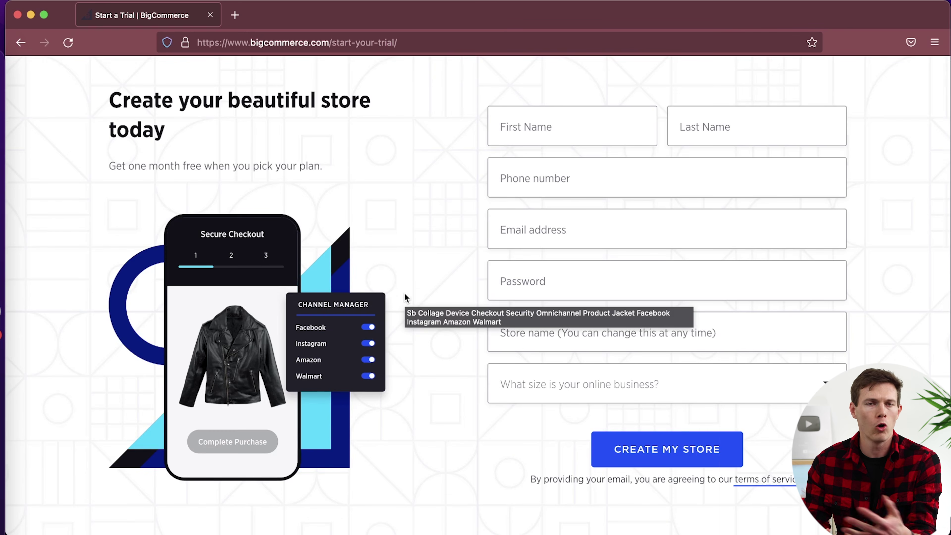
{"action": "left_click", "coordinate": [603, 116]}
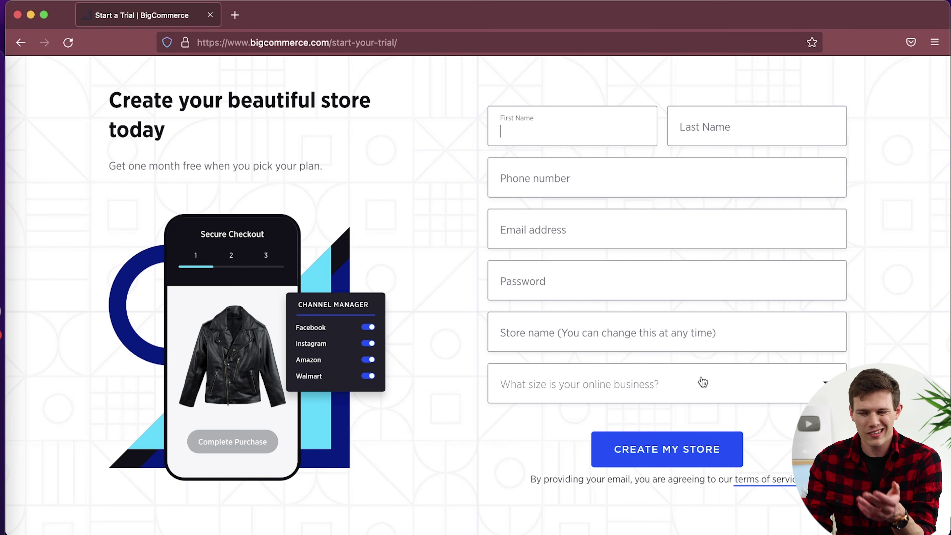
{"action": "left_click", "coordinate": [758, 381]}
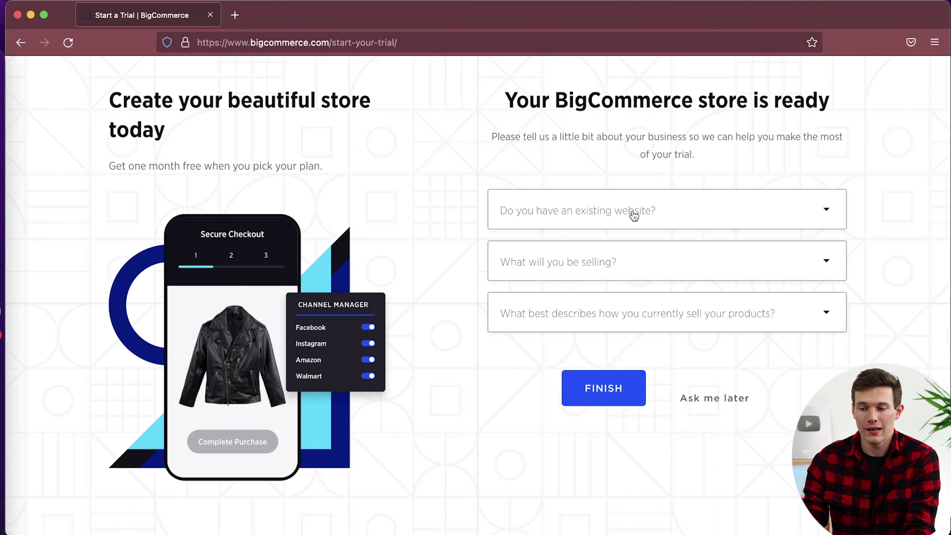
Step: Answer No to having an existing website and choose Food & Beverage as what will be sold
{"action": "left_click", "coordinate": [751, 206]}
{"action": "left_click", "coordinate": [673, 254]}
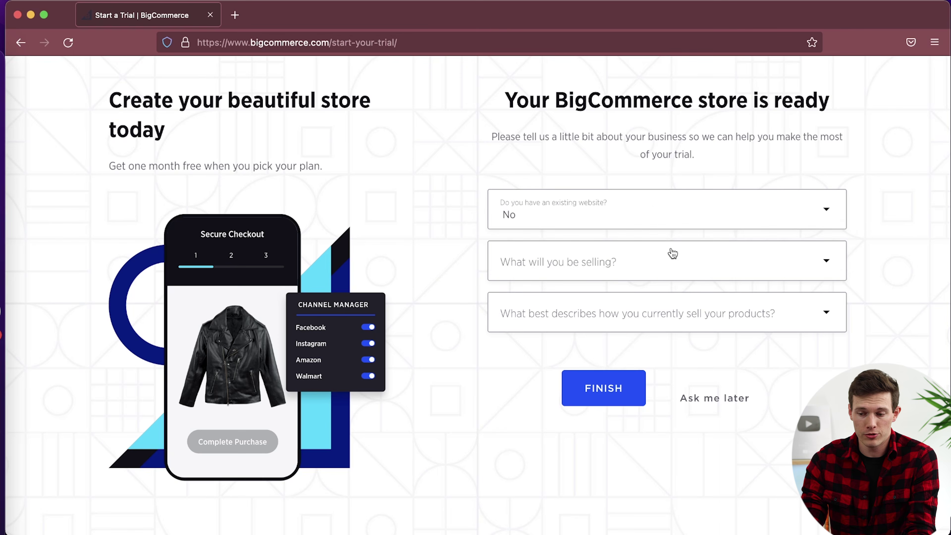
{"action": "left_click", "coordinate": [673, 253]}
{"action": "scroll", "coordinate": [658, 336], "scroll_direction": "down", "scroll_amount": 3}
{"action": "scroll", "coordinate": [658, 336], "scroll_direction": "up", "scroll_amount": 2}
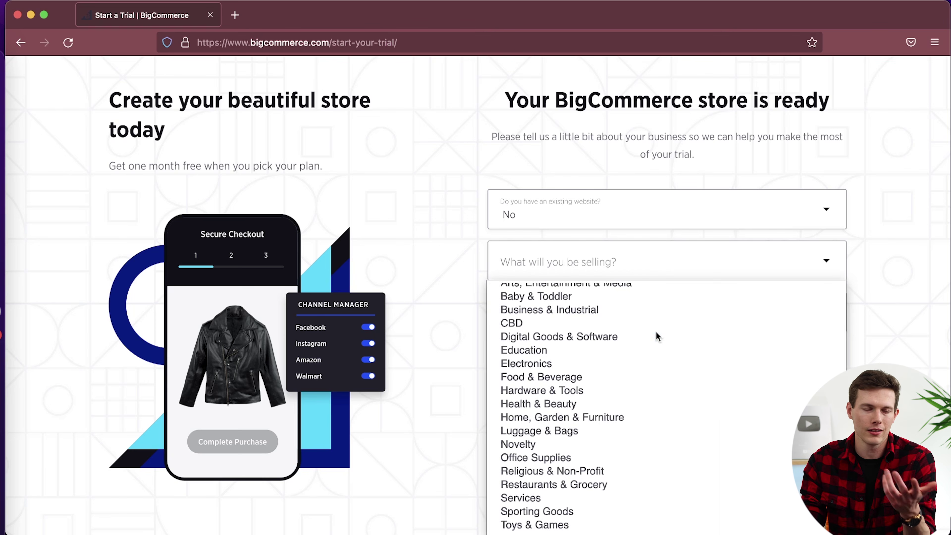
{"action": "scroll", "coordinate": [657, 331], "scroll_direction": "up", "scroll_amount": 1}
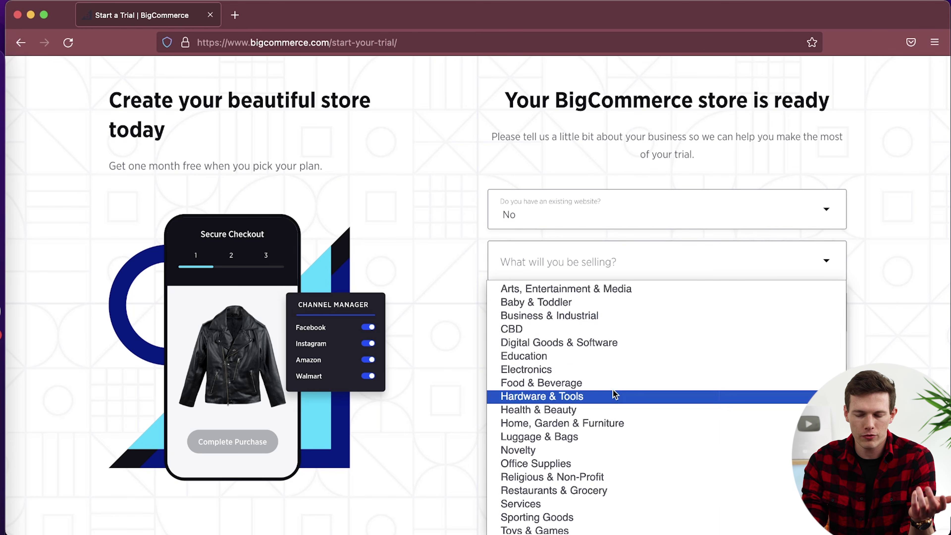
{"action": "scroll", "coordinate": [614, 394], "scroll_direction": "down", "scroll_amount": 3}
{"action": "left_click", "coordinate": [565, 266]}
{"action": "left_click", "coordinate": [563, 263]}
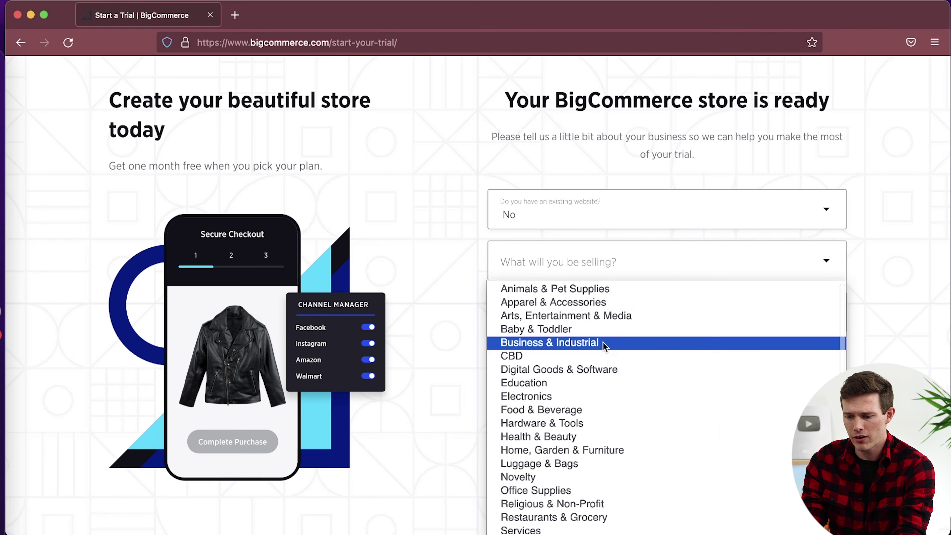
{"action": "scroll", "coordinate": [604, 343], "scroll_direction": "down", "scroll_amount": 3}
{"action": "scroll", "coordinate": [680, 337], "scroll_direction": "up", "scroll_amount": 3}
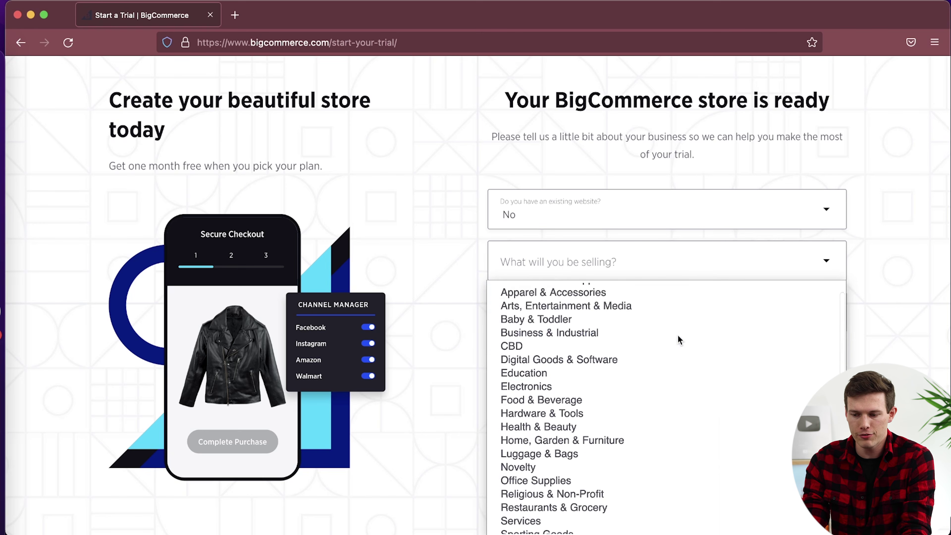
{"action": "left_click", "coordinate": [641, 400]}
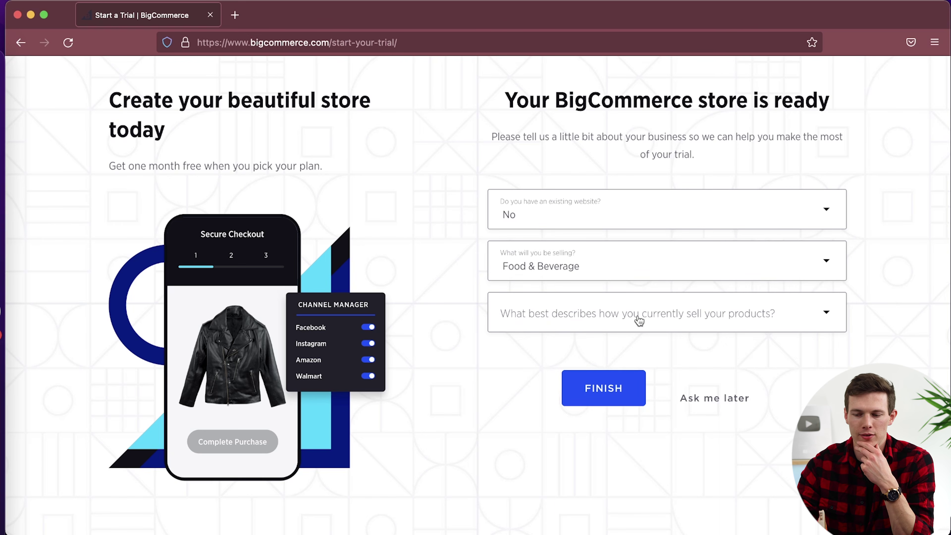
Step: Set the current selling method to "I'm not selling yet" and finish the business questionnaire
{"action": "left_click", "coordinate": [752, 326]}
{"action": "left_click", "coordinate": [577, 342]}
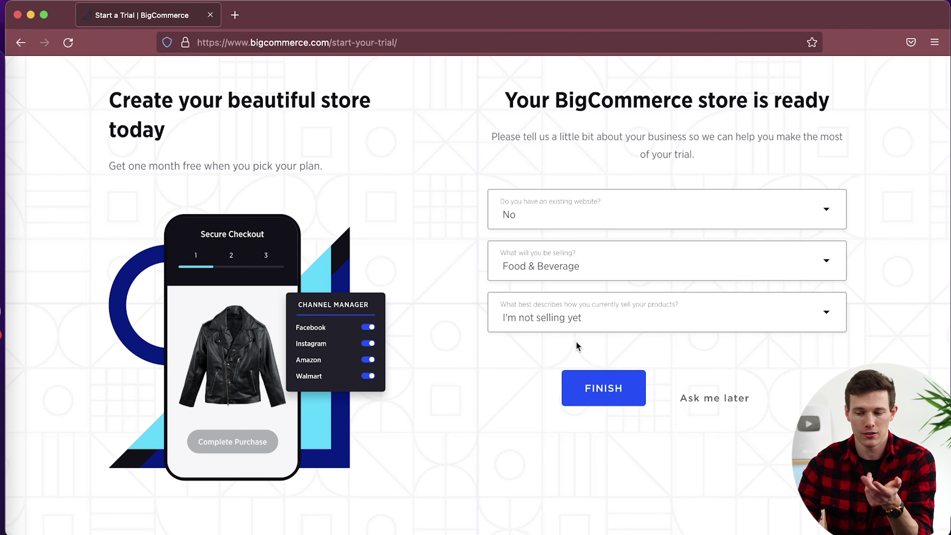
{"action": "left_click", "coordinate": [601, 388]}
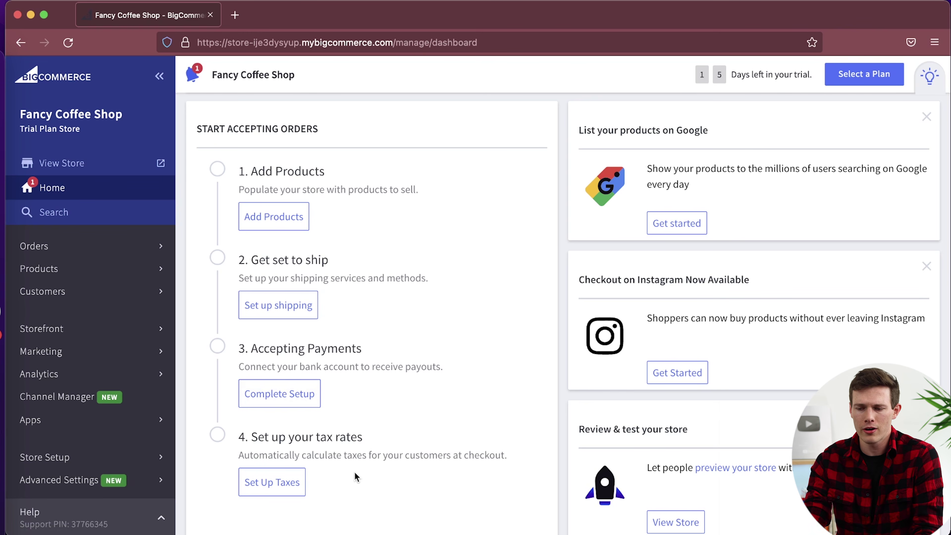
Step: Examine the store dashboard, including the setup checklist, suggestion cards, store performance, statistics, spotlight and orders sections
{"action": "scroll", "coordinate": [433, 367], "scroll_direction": "up", "scroll_amount": 5}
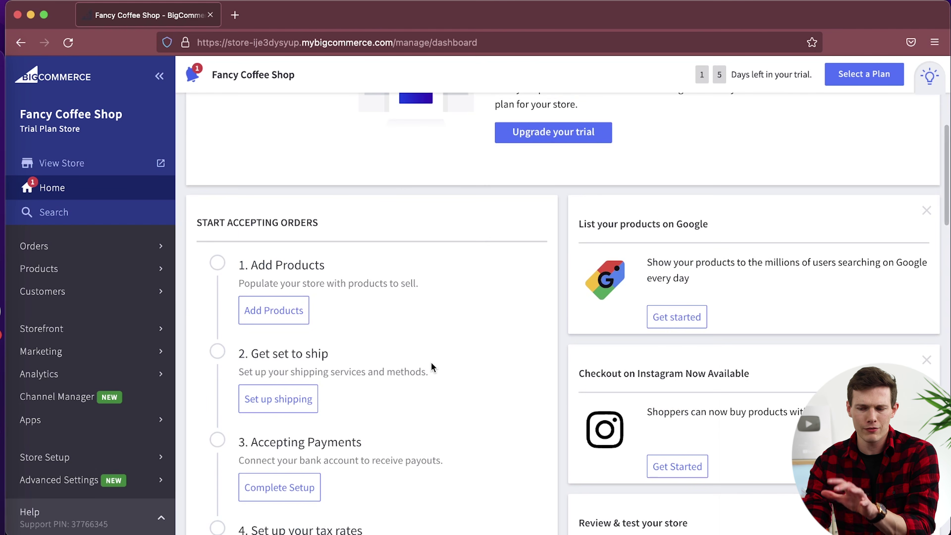
{"action": "scroll", "coordinate": [433, 367], "scroll_direction": "up", "scroll_amount": 5}
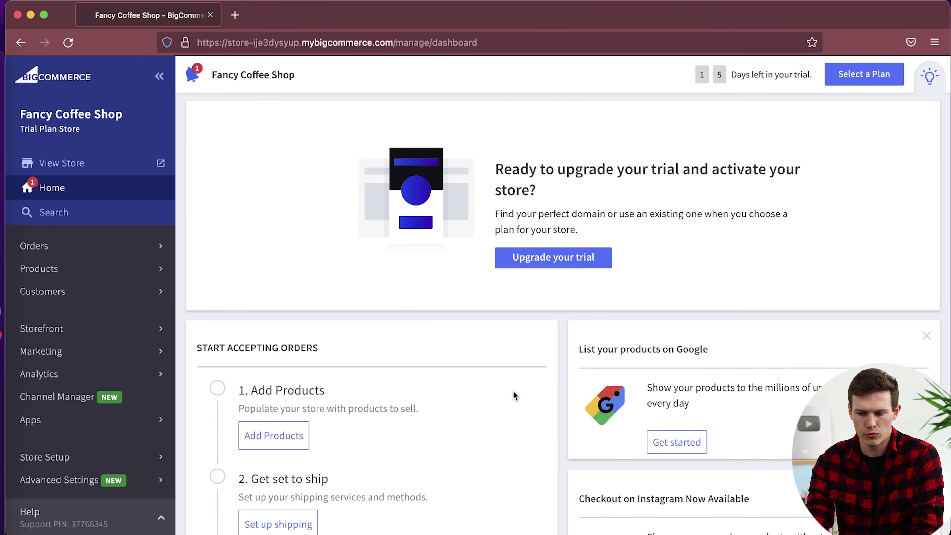
{"action": "scroll", "coordinate": [718, 317], "scroll_direction": "down", "scroll_amount": 5}
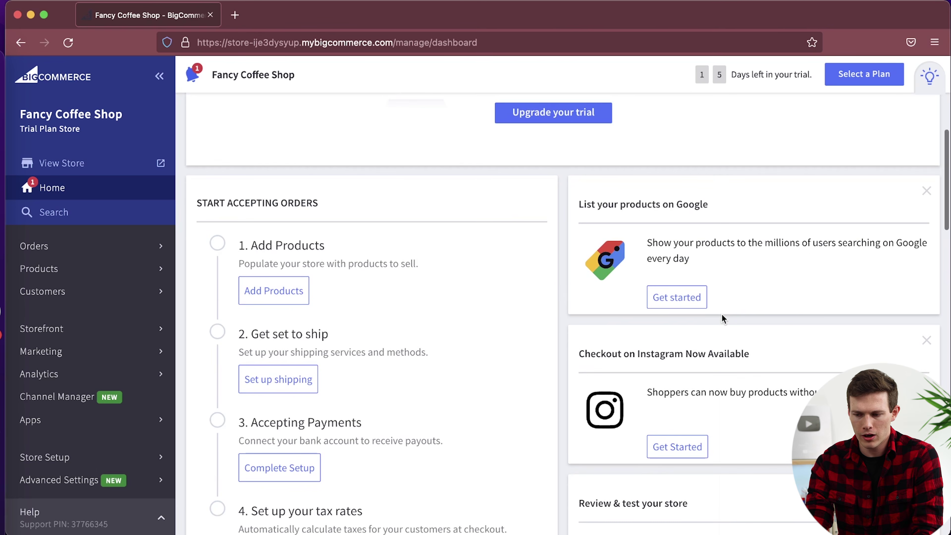
{"action": "scroll", "coordinate": [805, 363], "scroll_direction": "down", "scroll_amount": 2}
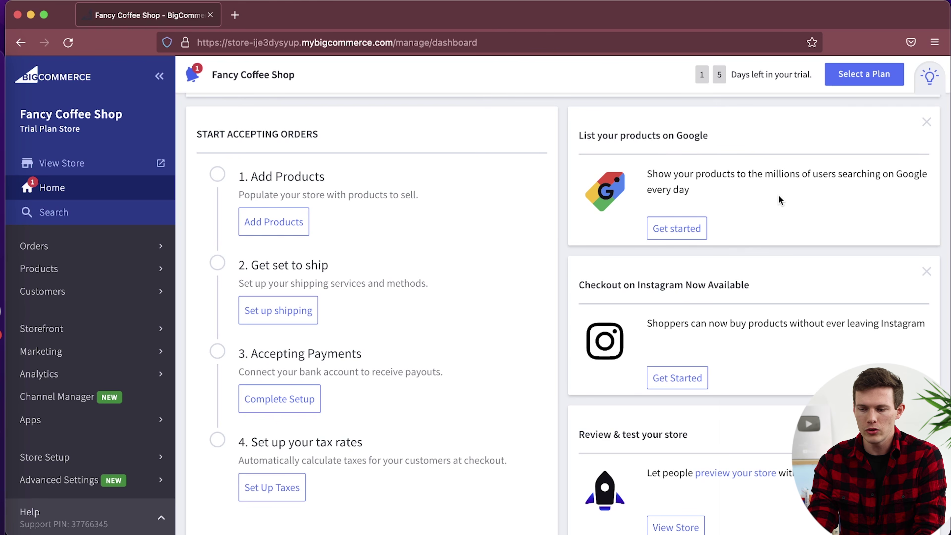
{"action": "scroll", "coordinate": [835, 303], "scroll_direction": "down", "scroll_amount": 5}
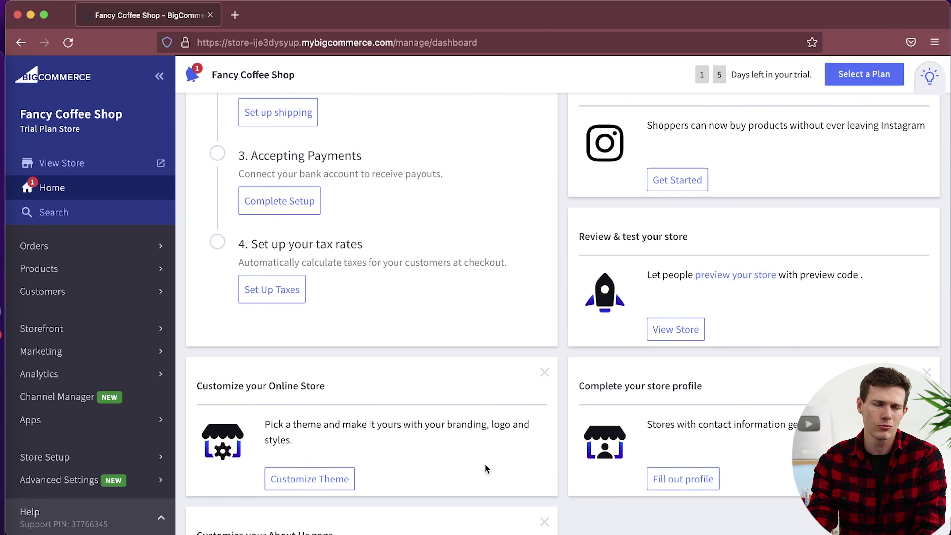
{"action": "scroll", "coordinate": [486, 469], "scroll_direction": "down", "scroll_amount": 5}
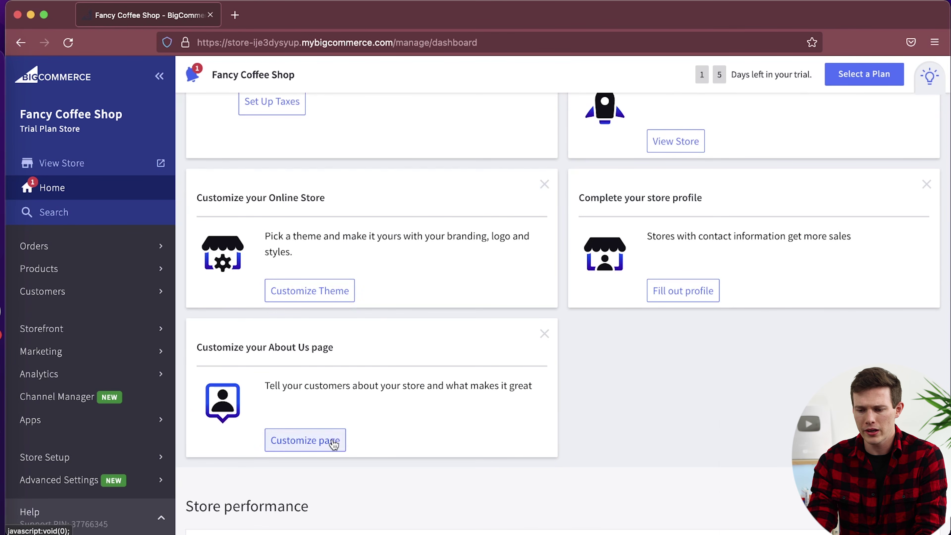
{"action": "scroll", "coordinate": [715, 355], "scroll_direction": "down", "scroll_amount": 7}
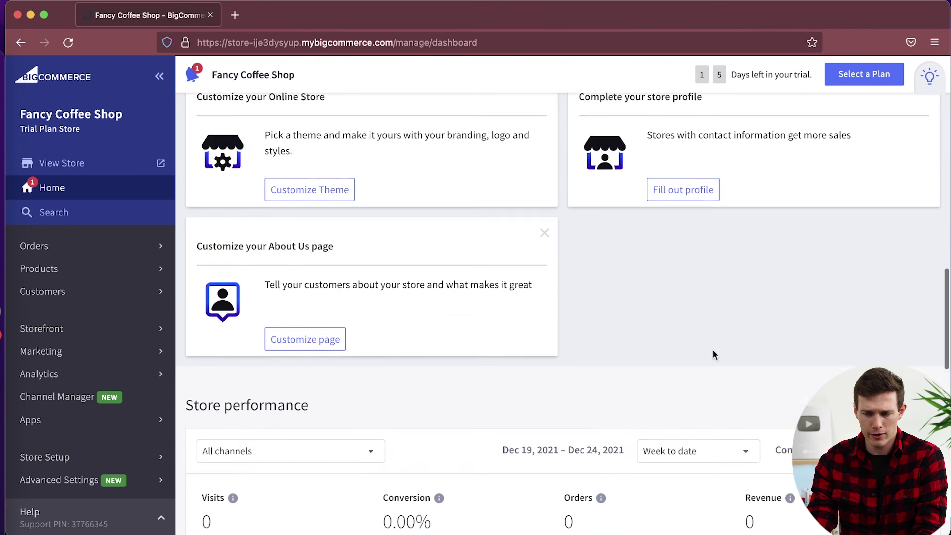
{"action": "scroll", "coordinate": [715, 356], "scroll_direction": "down", "scroll_amount": 5}
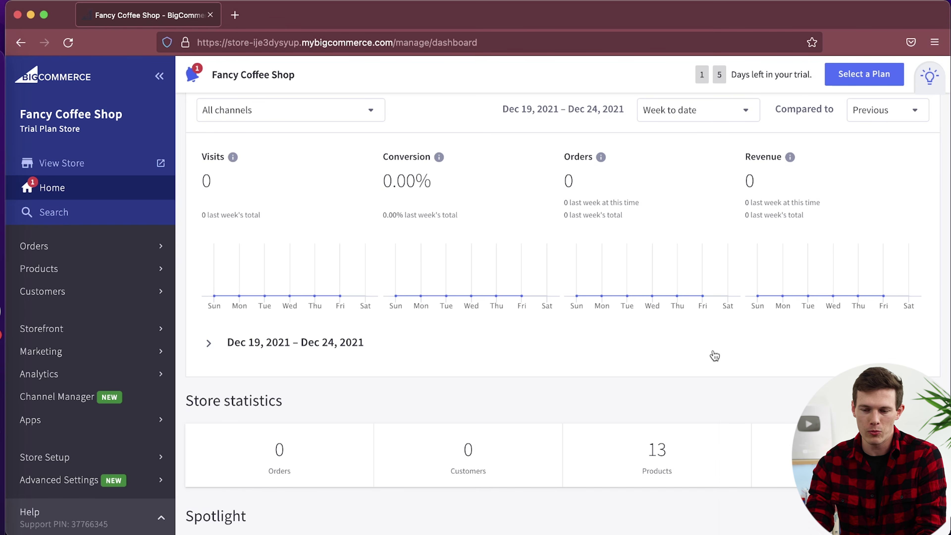
{"action": "scroll", "coordinate": [715, 355], "scroll_direction": "up", "scroll_amount": 1}
{"action": "scroll", "coordinate": [714, 356], "scroll_direction": "down", "scroll_amount": 4}
{"action": "scroll", "coordinate": [714, 354], "scroll_direction": "down", "scroll_amount": 5}
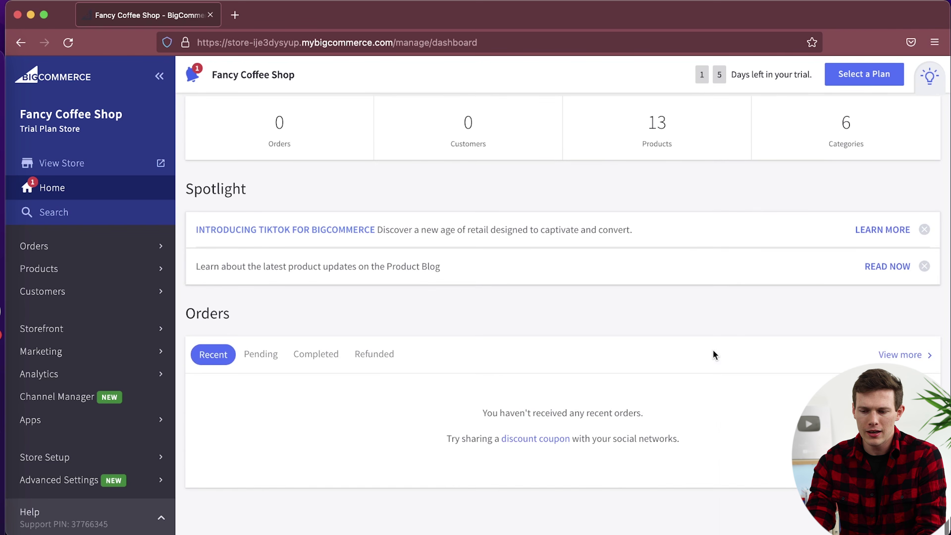
Step: Return to the start of the dashboard and open the Fancy Coffee Shop storefront for viewing
{"action": "scroll", "coordinate": [446, 361], "scroll_direction": "up", "scroll_amount": 15}
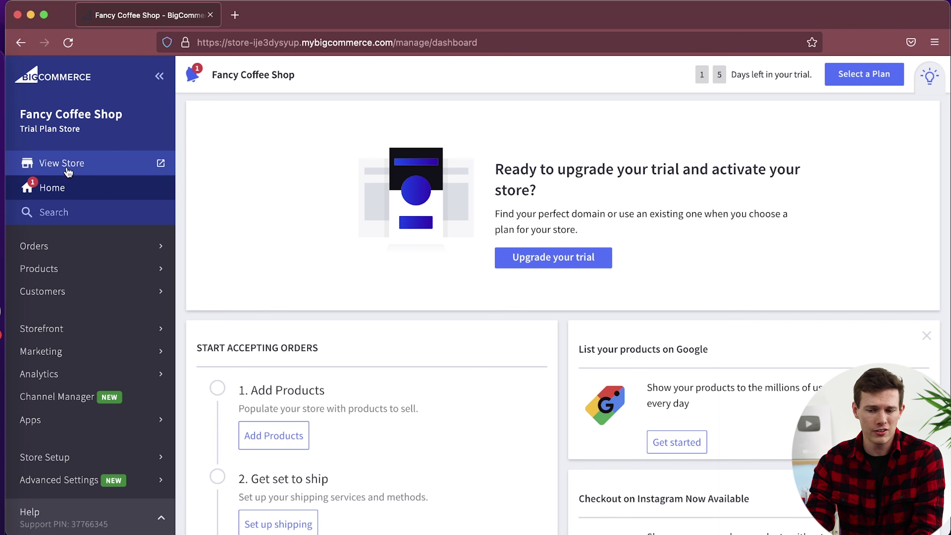
{"action": "left_click", "coordinate": [69, 170]}
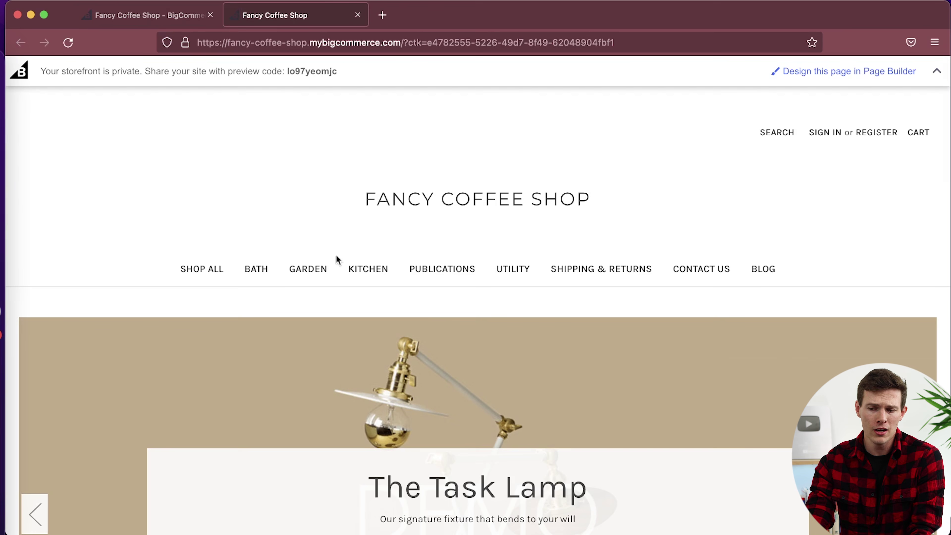
Step: Examine the storefront's home page, including the navigation, banner, Most Popular Products and New Products sections
{"action": "scroll", "coordinate": [509, 343], "scroll_direction": "down", "scroll_amount": 3}
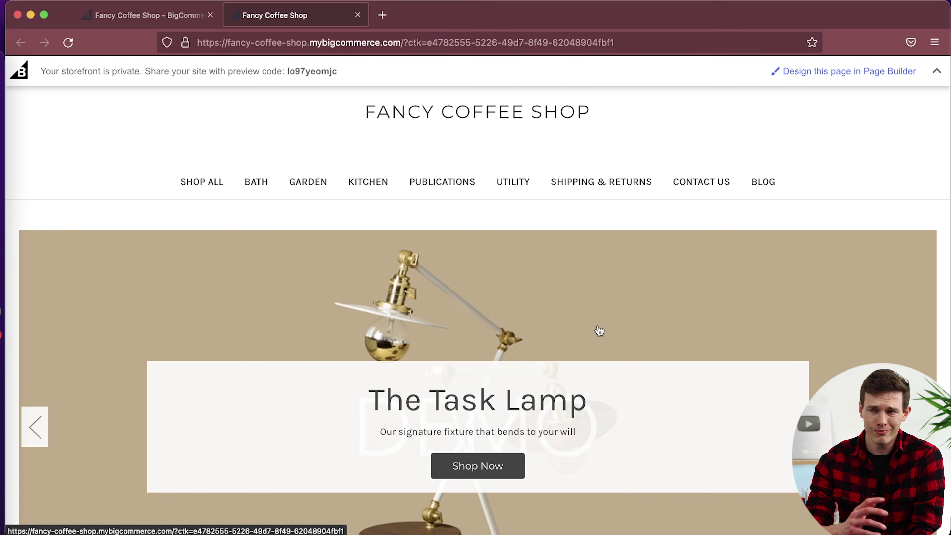
{"action": "scroll", "coordinate": [687, 327], "scroll_direction": "down", "scroll_amount": 4}
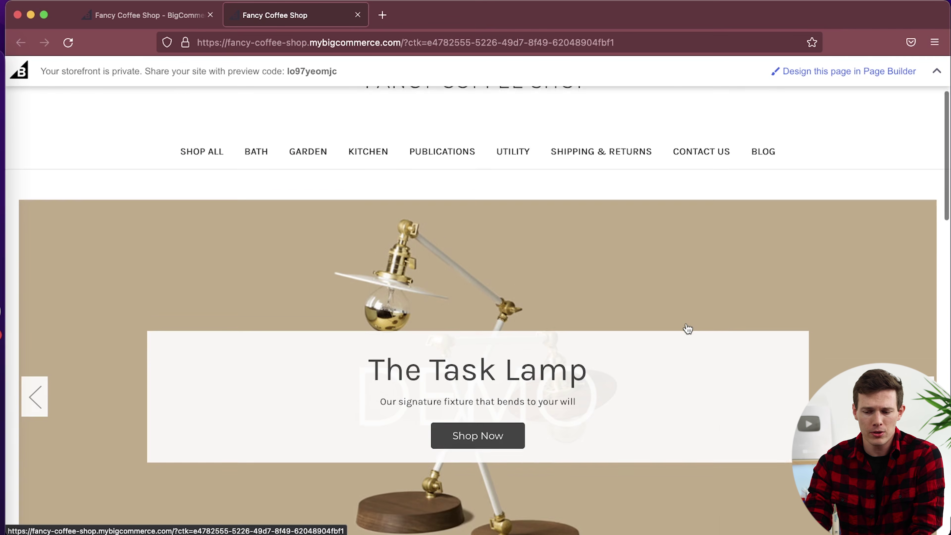
{"action": "scroll", "coordinate": [687, 325], "scroll_direction": "down", "scroll_amount": 10}
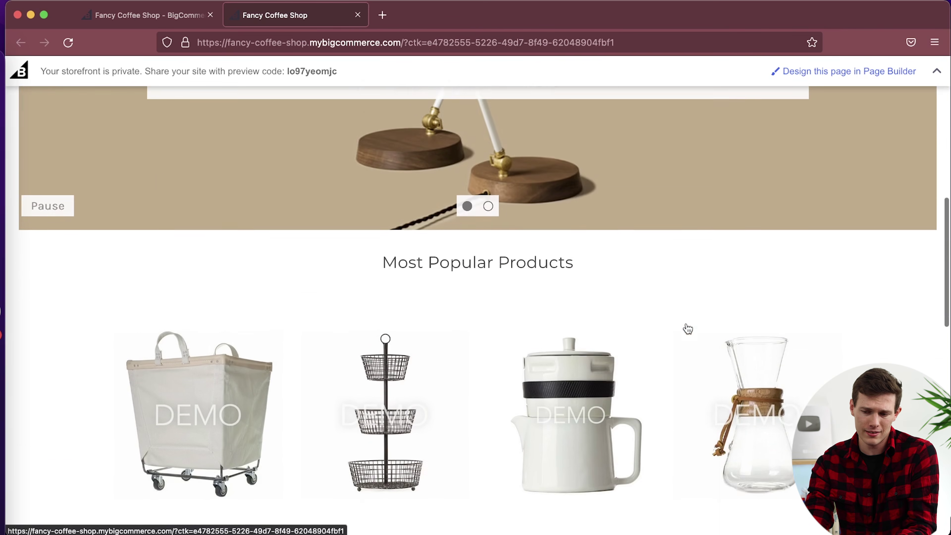
{"action": "mouse_move", "coordinate": [688, 329]}
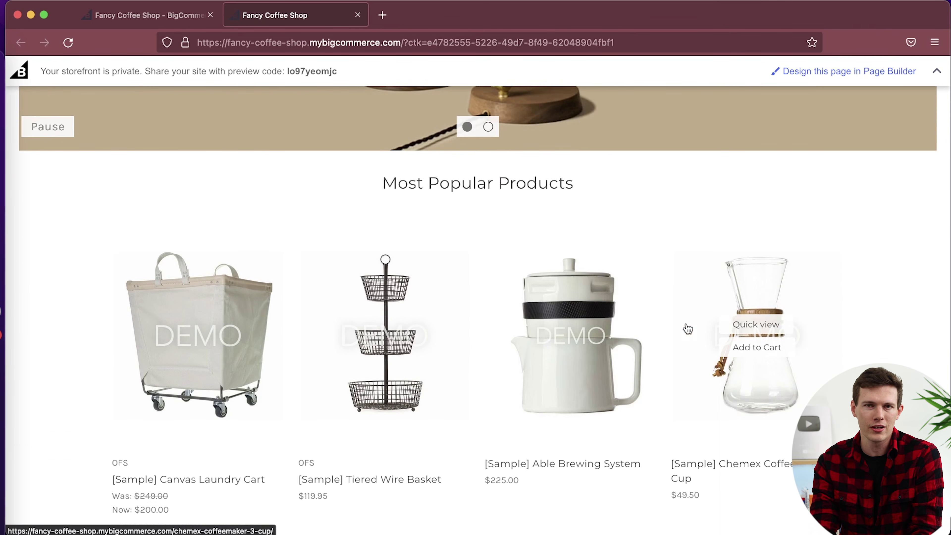
{"action": "scroll", "coordinate": [688, 329], "scroll_direction": "down", "scroll_amount": 4}
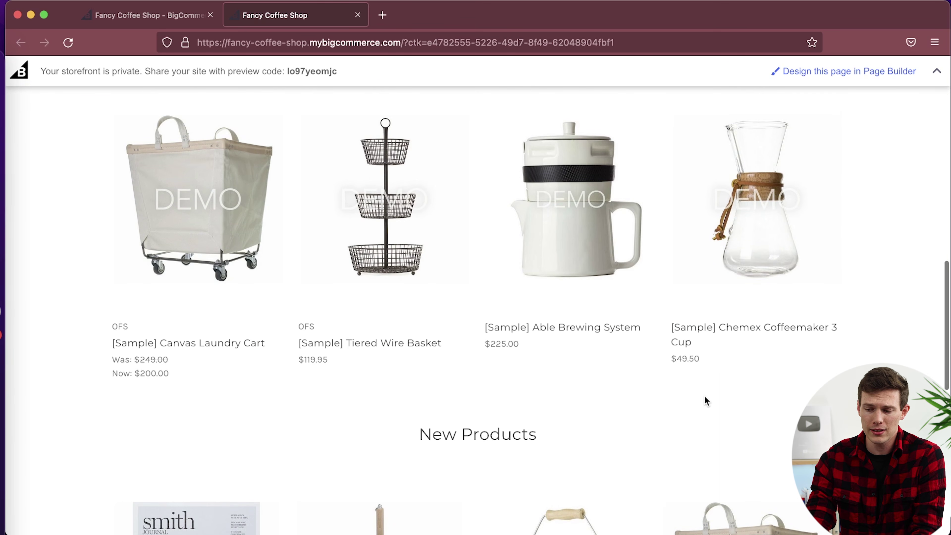
{"action": "scroll", "coordinate": [705, 396], "scroll_direction": "up", "scroll_amount": 2}
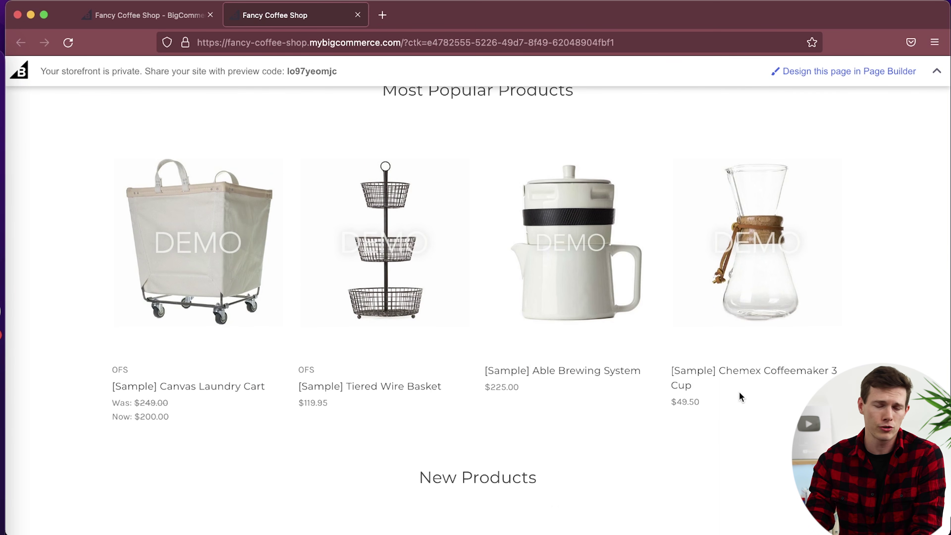
{"action": "scroll", "coordinate": [739, 392], "scroll_direction": "up", "scroll_amount": 4}
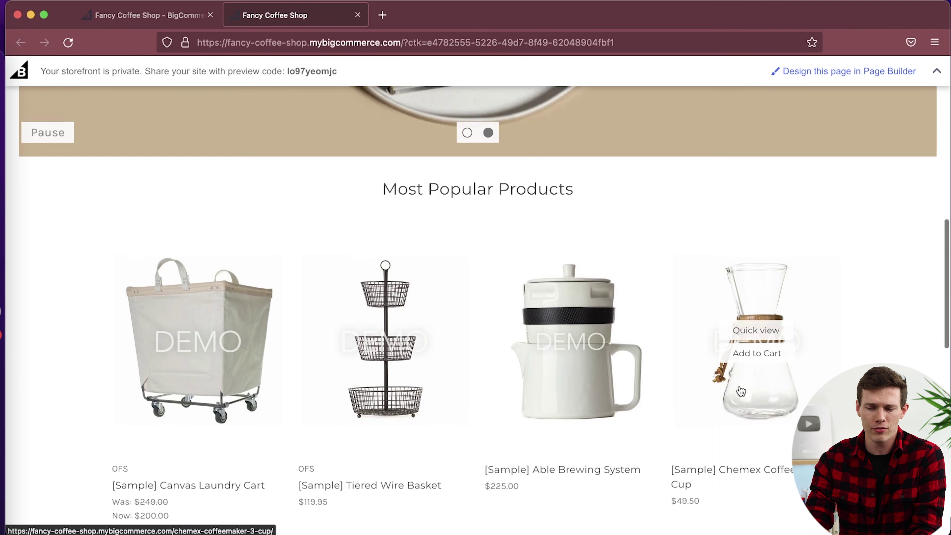
{"action": "scroll", "coordinate": [741, 395], "scroll_direction": "up", "scroll_amount": 20}
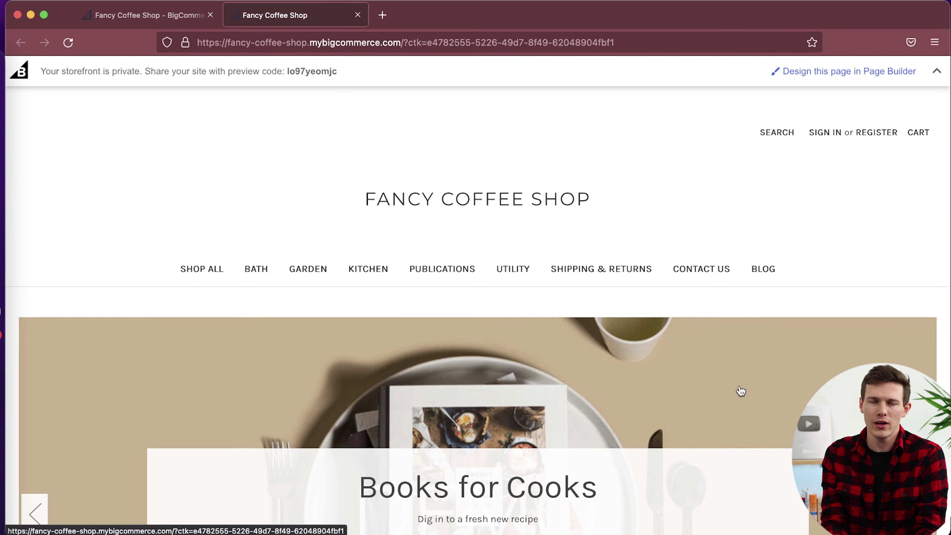
Step: Close the storefront and open the store's product list to review the sample products
{"action": "left_click", "coordinate": [358, 16]}
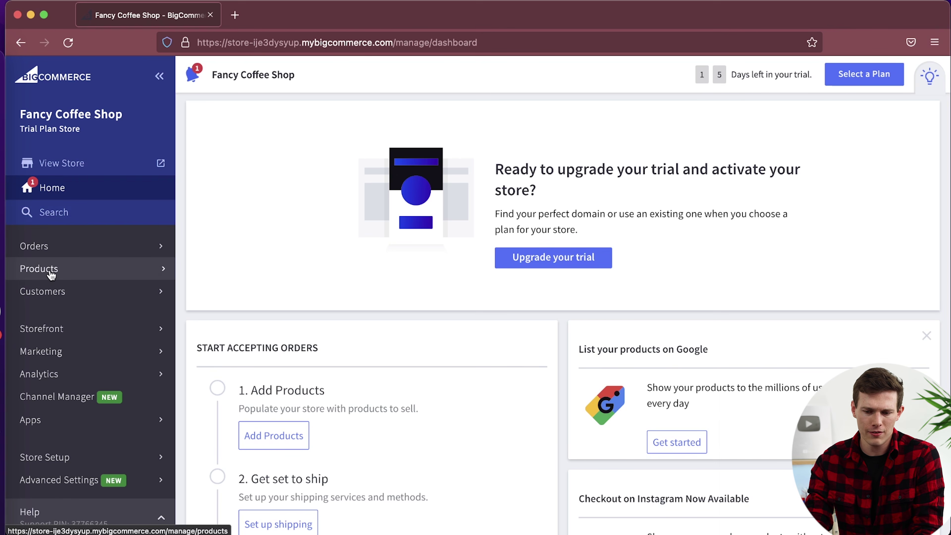
{"action": "left_click", "coordinate": [39, 270]}
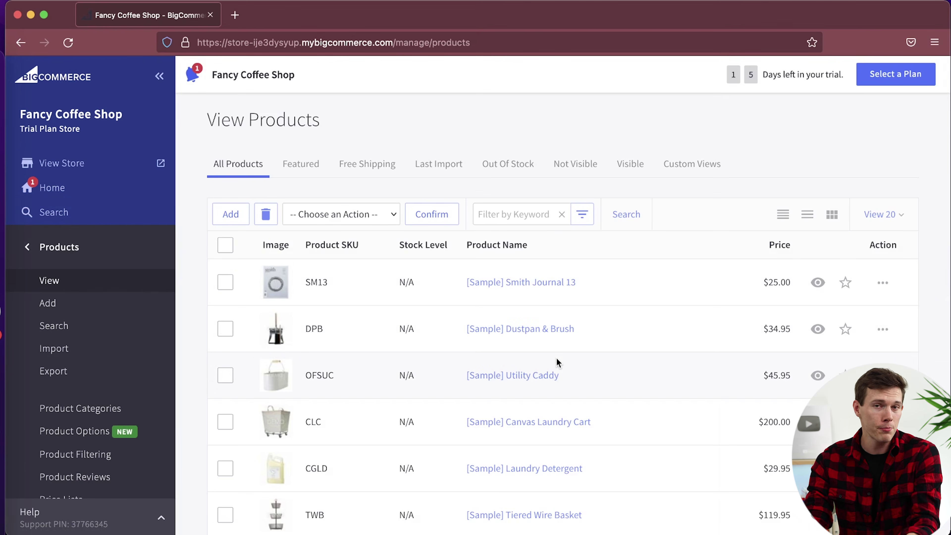
{"action": "scroll", "coordinate": [557, 358], "scroll_direction": "down", "scroll_amount": 3}
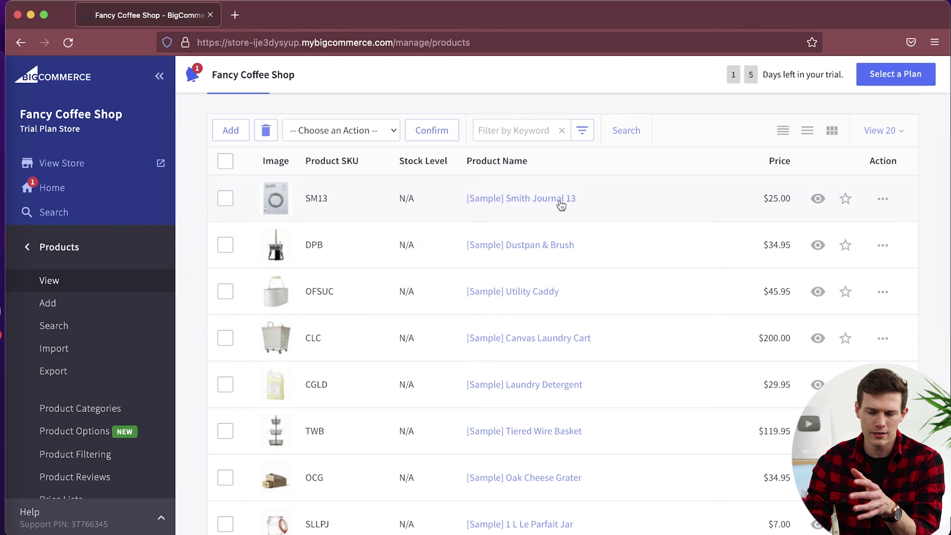
{"action": "scroll", "coordinate": [577, 201], "scroll_direction": "up", "scroll_amount": 3}
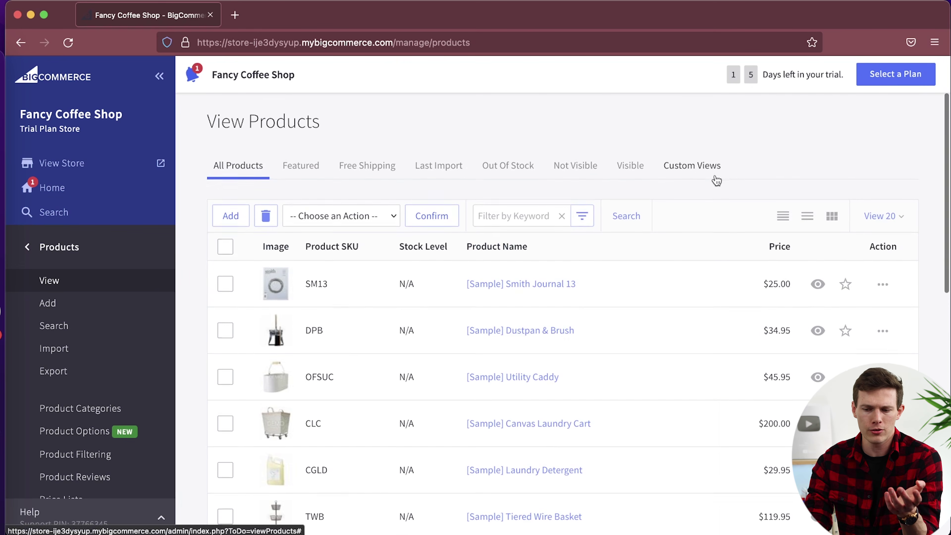
Step: Start adding a new product and look over its Basic Information and Description sections
{"action": "left_click", "coordinate": [232, 215]}
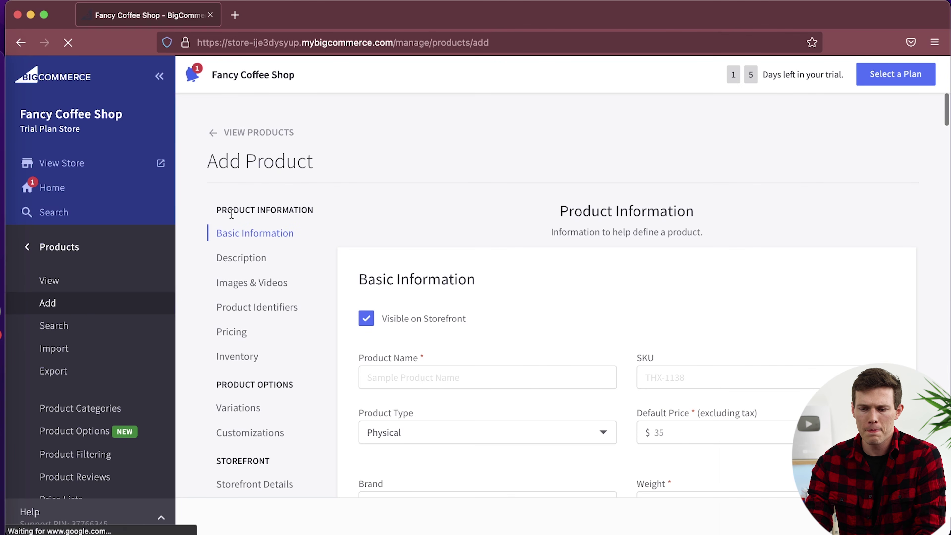
{"action": "scroll", "coordinate": [468, 315], "scroll_direction": "down", "scroll_amount": 5}
{"action": "scroll", "coordinate": [470, 316], "scroll_direction": "down", "scroll_amount": 10}
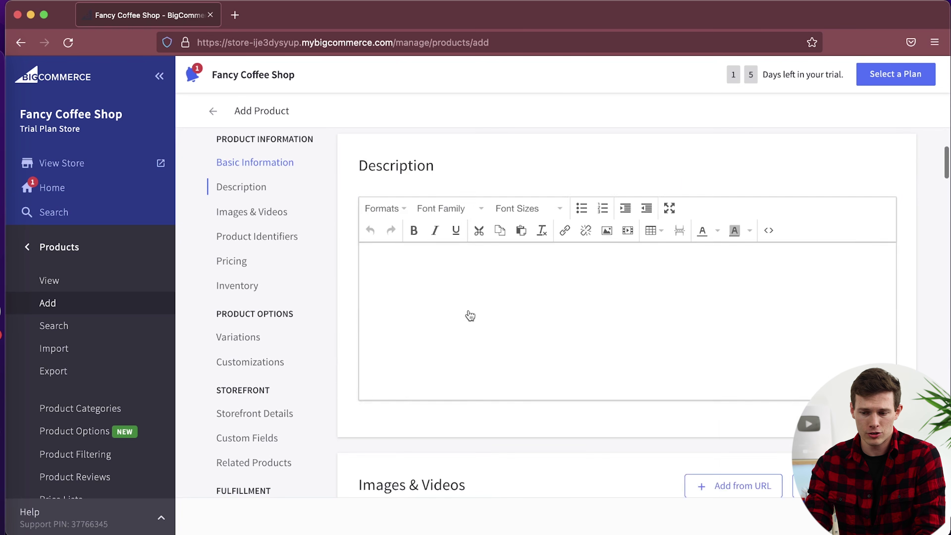
{"action": "left_click", "coordinate": [254, 186]}
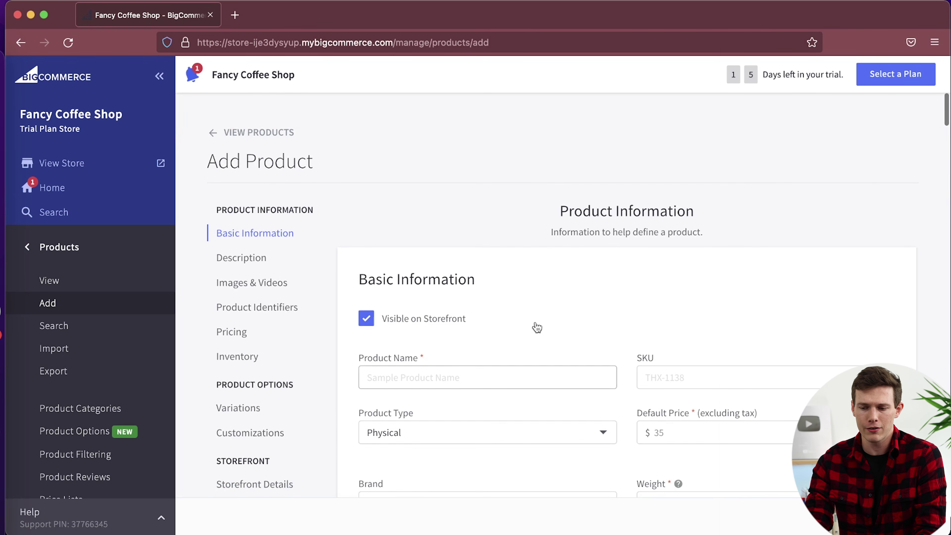
{"action": "scroll", "coordinate": [532, 326], "scroll_direction": "down", "scroll_amount": 4}
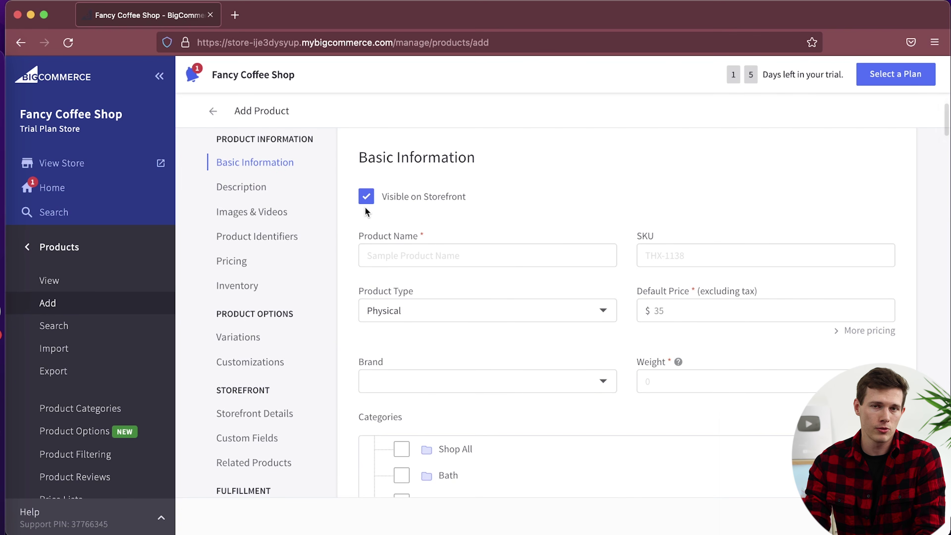
Step: Name the new product "1lb bag of coffee" and set its SKU to 10001
{"action": "left_click", "coordinate": [418, 256]}
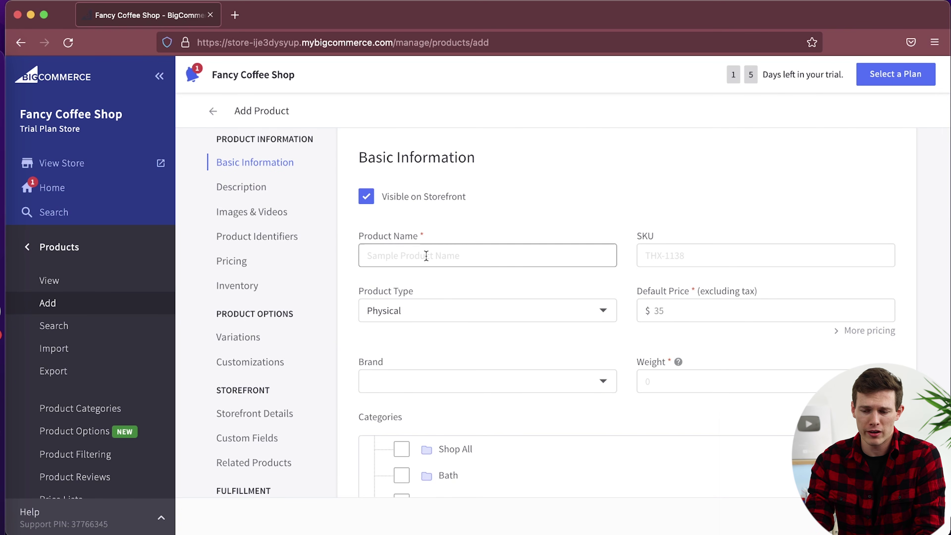
{"action": "type", "text": "1lb ba"}
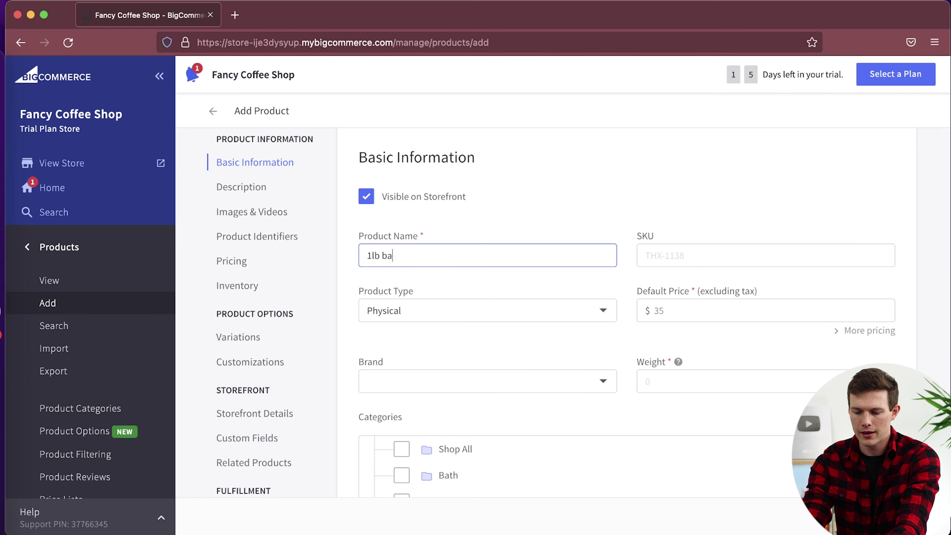
{"action": "type", "text": "g of coffee"}
{"action": "left_click", "coordinate": [646, 256]}
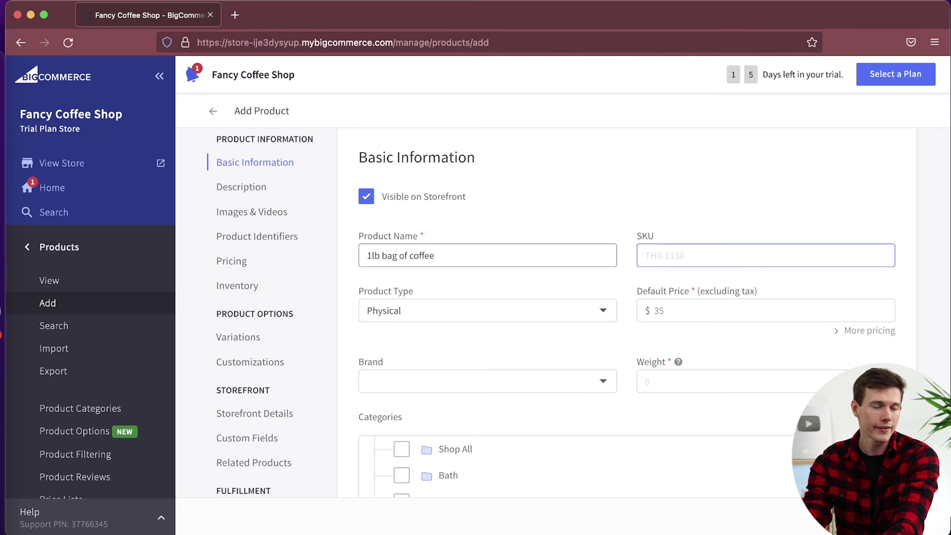
{"action": "type", "text": "10001"}
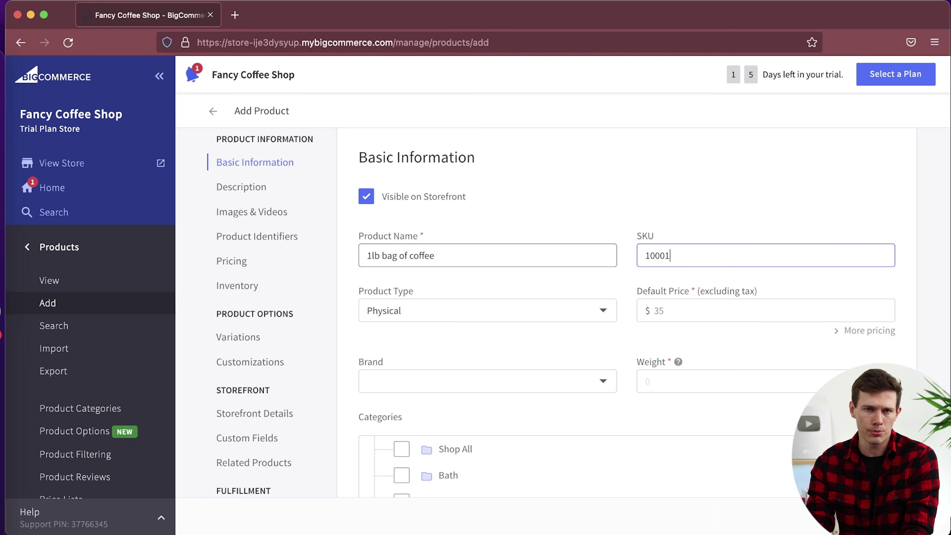
Step: Check the product type choices, keep Physical, and set the default price to $20
{"action": "scroll", "coordinate": [458, 318], "scroll_direction": "down", "scroll_amount": 1}
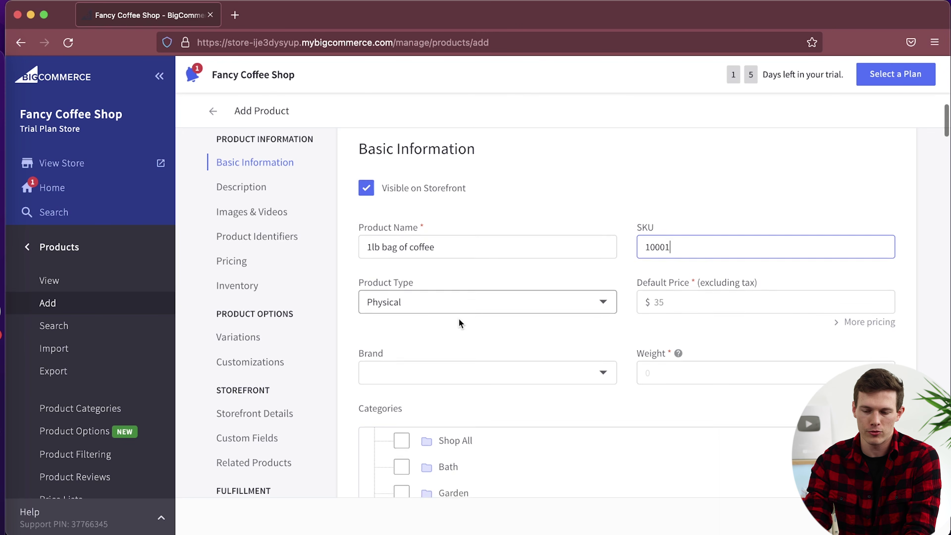
{"action": "scroll", "coordinate": [459, 318], "scroll_direction": "down", "scroll_amount": 3}
{"action": "left_click", "coordinate": [453, 252]}
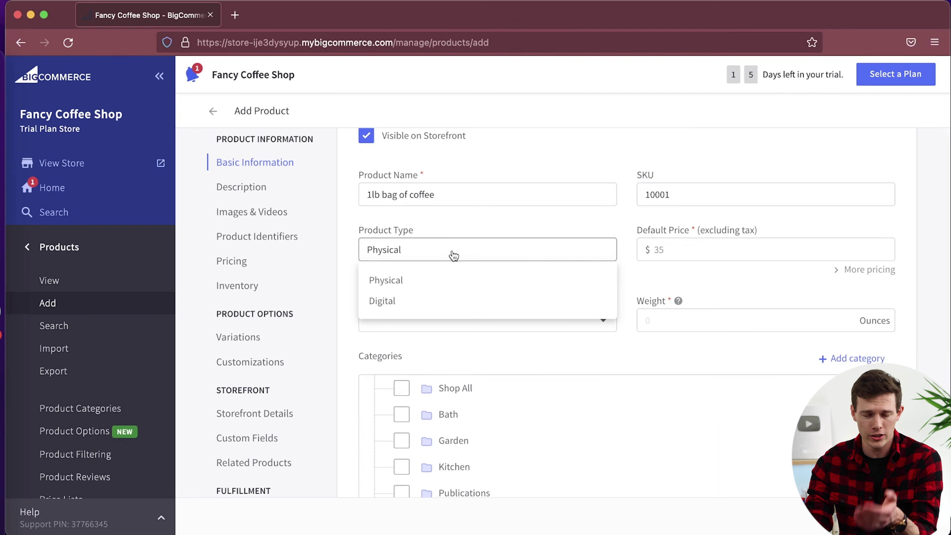
{"action": "left_click", "coordinate": [716, 251]}
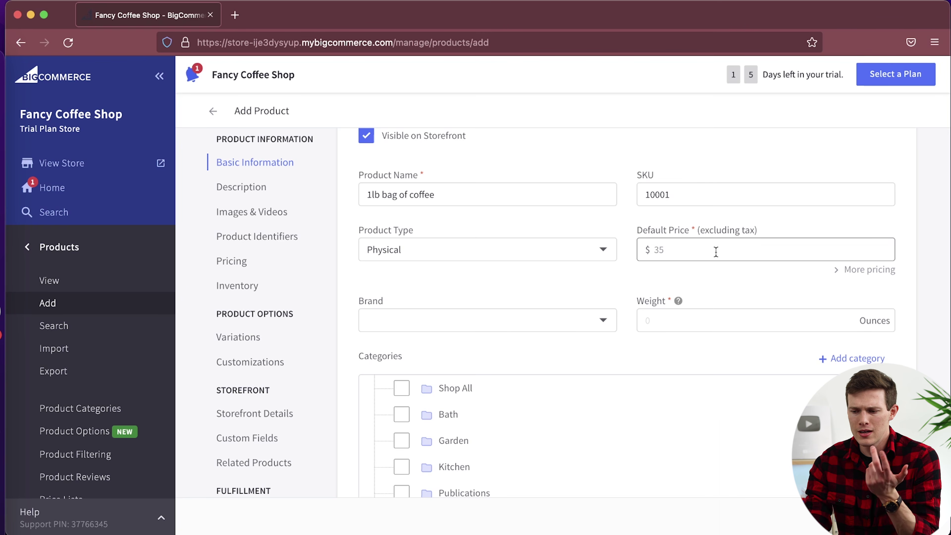
{"action": "type", "text": "20"}
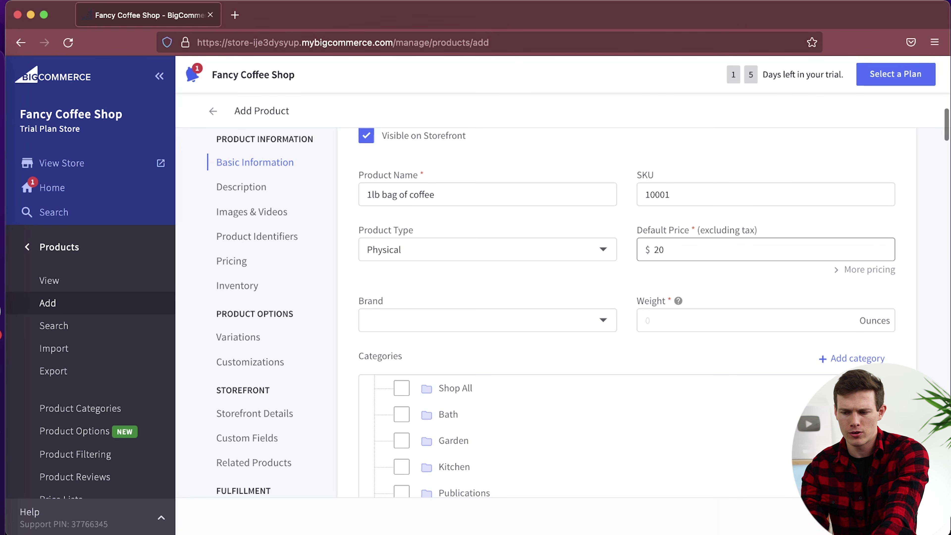
{"action": "left_click", "coordinate": [632, 300]}
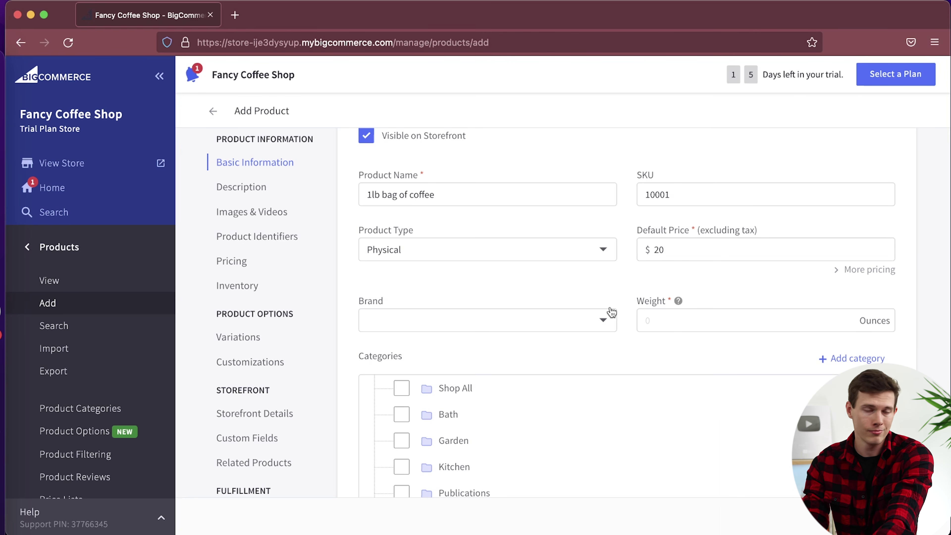
Step: Check the available brands without choosing one, and set the product's weight to 16 ounces
{"action": "left_click", "coordinate": [476, 320]}
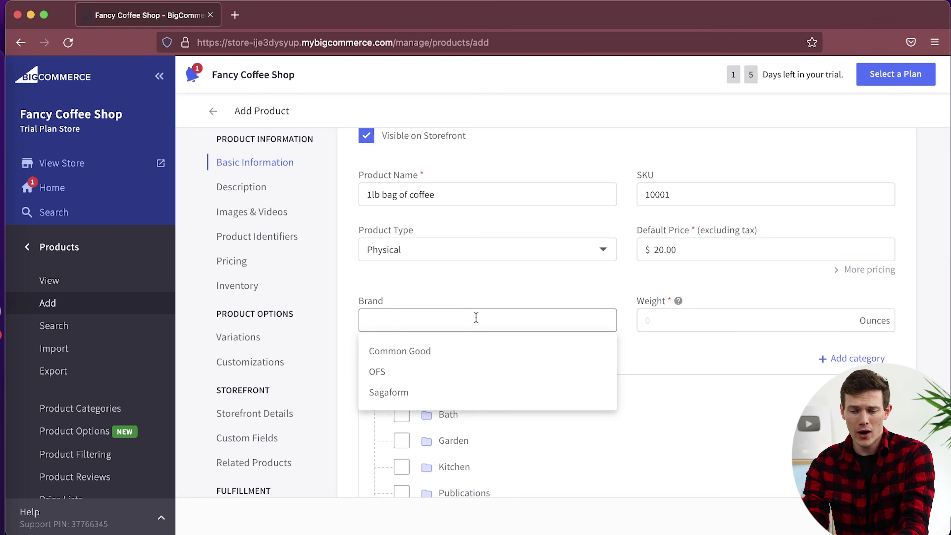
{"action": "left_click", "coordinate": [505, 286]}
{"action": "scroll", "coordinate": [506, 289], "scroll_direction": "down", "scroll_amount": 1}
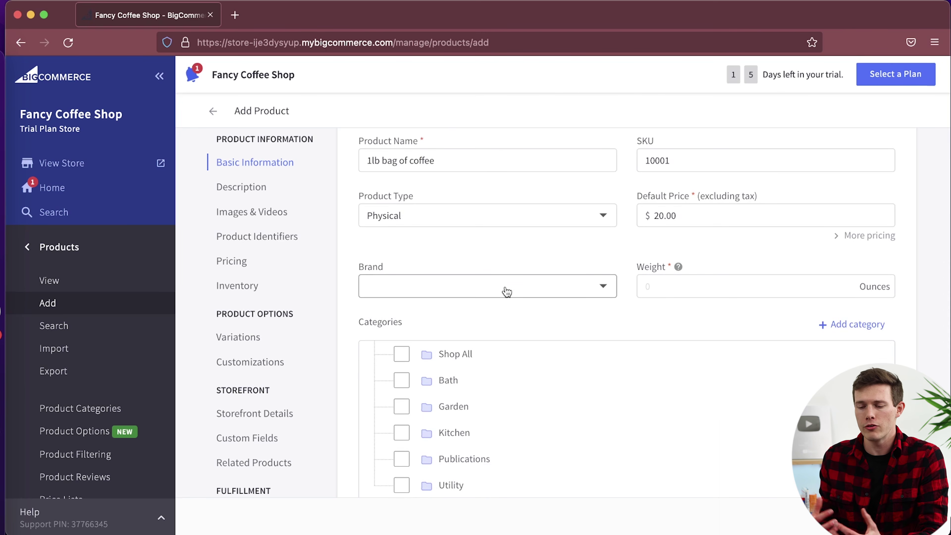
{"action": "left_click", "coordinate": [693, 292]}
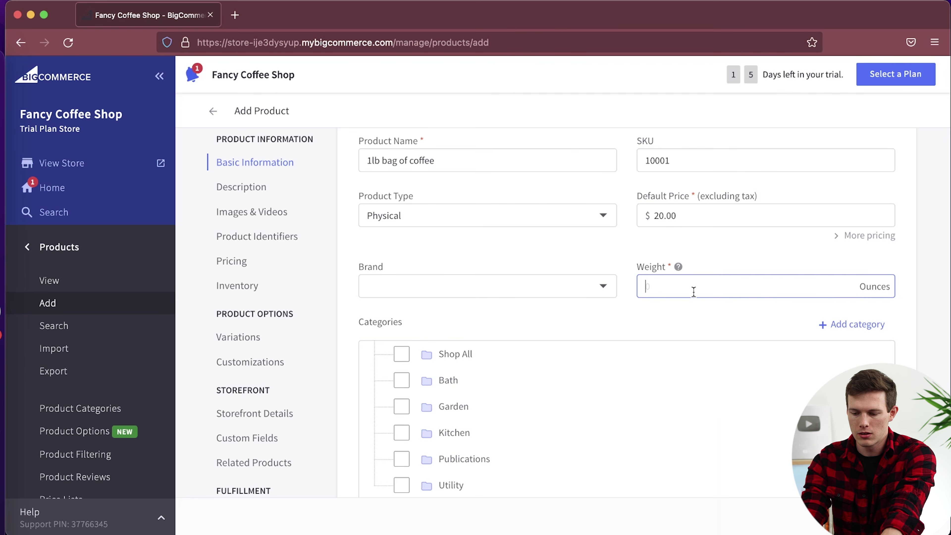
{"action": "type", "text": "16"}
Step: Add a new category named Coffee Grounds with no parent category for the product
{"action": "scroll", "coordinate": [686, 282], "scroll_direction": "down", "scroll_amount": 3}
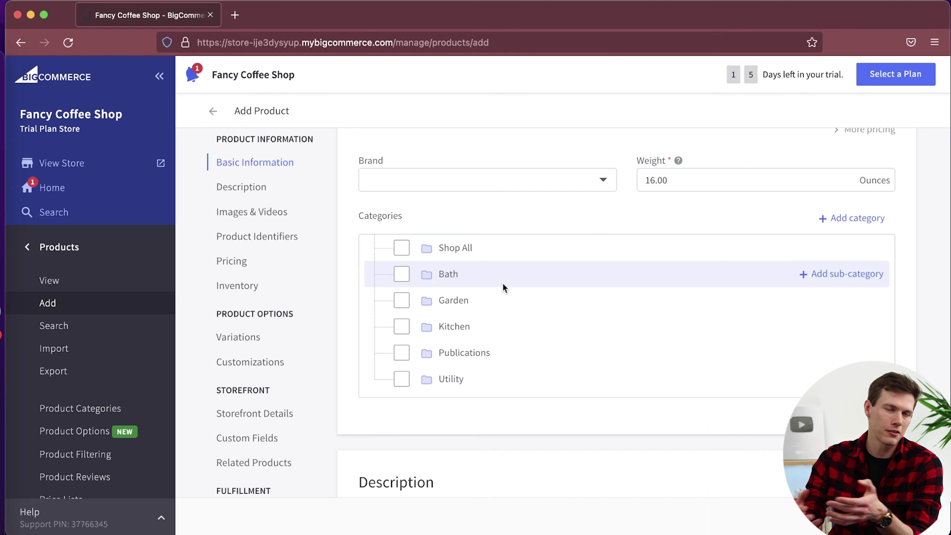
{"action": "left_click", "coordinate": [836, 221]}
{"action": "left_click", "coordinate": [498, 210]}
{"action": "type", "text": "Coffee Grounds"}
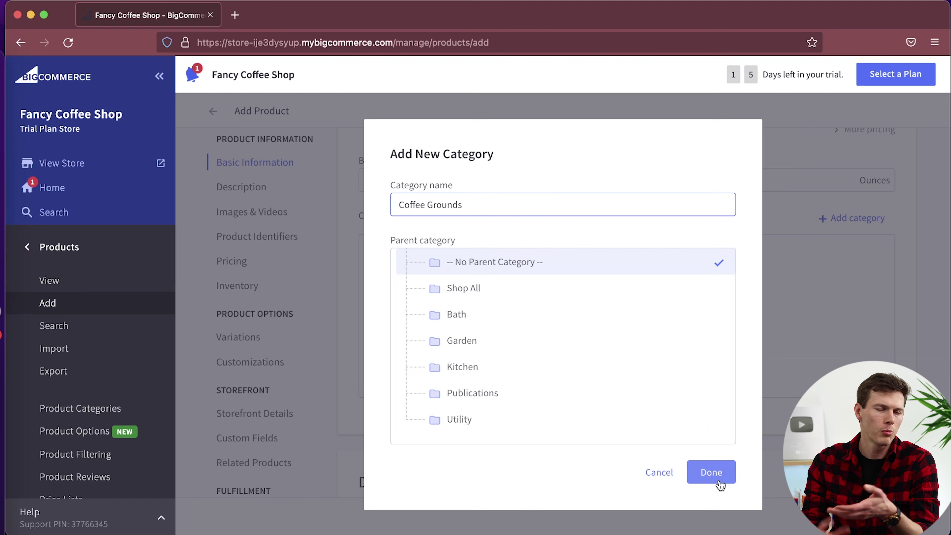
{"action": "left_click", "coordinate": [717, 473]}
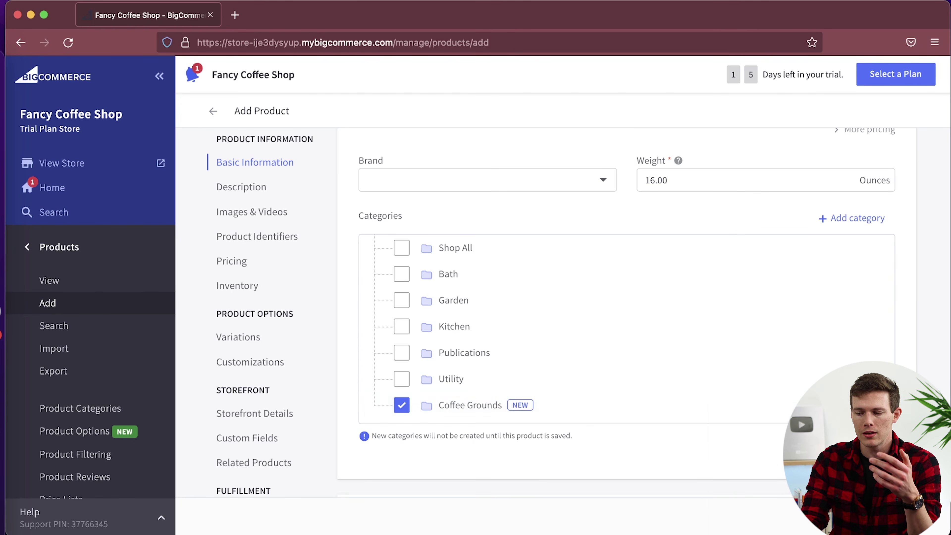
Step: Paste the Lorem ipsum placeholder text as the product description and check the available font families without choosing one
{"action": "scroll", "coordinate": [643, 308], "scroll_direction": "down", "scroll_amount": 10}
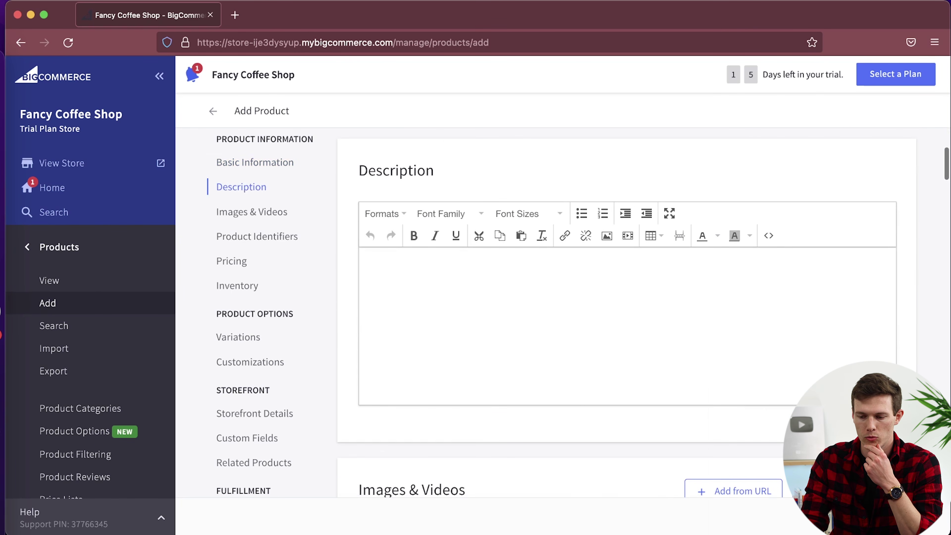
{"action": "left_click", "coordinate": [551, 313]}
{"action": "key", "text": "super+v"}
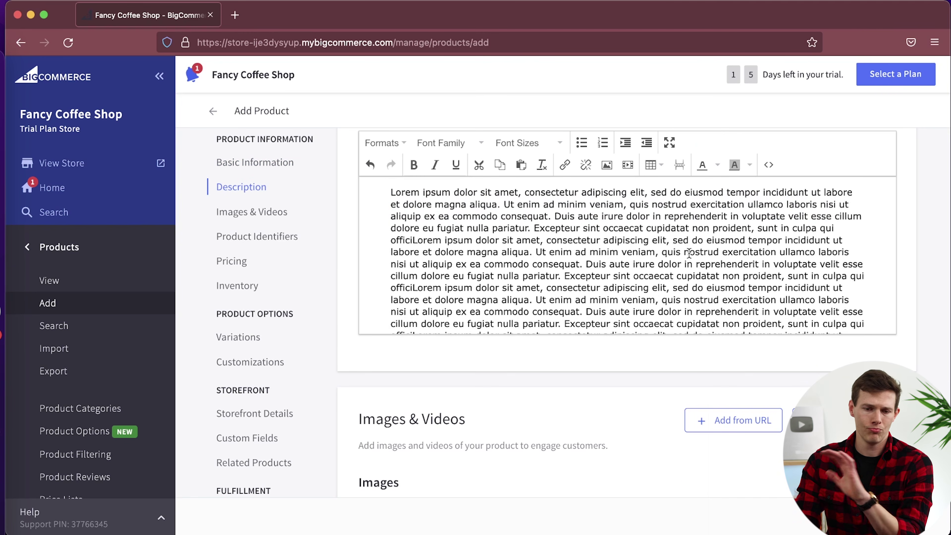
{"action": "scroll", "coordinate": [689, 253], "scroll_direction": "up", "scroll_amount": 1}
{"action": "scroll", "coordinate": [641, 242], "scroll_direction": "up", "scroll_amount": 2}
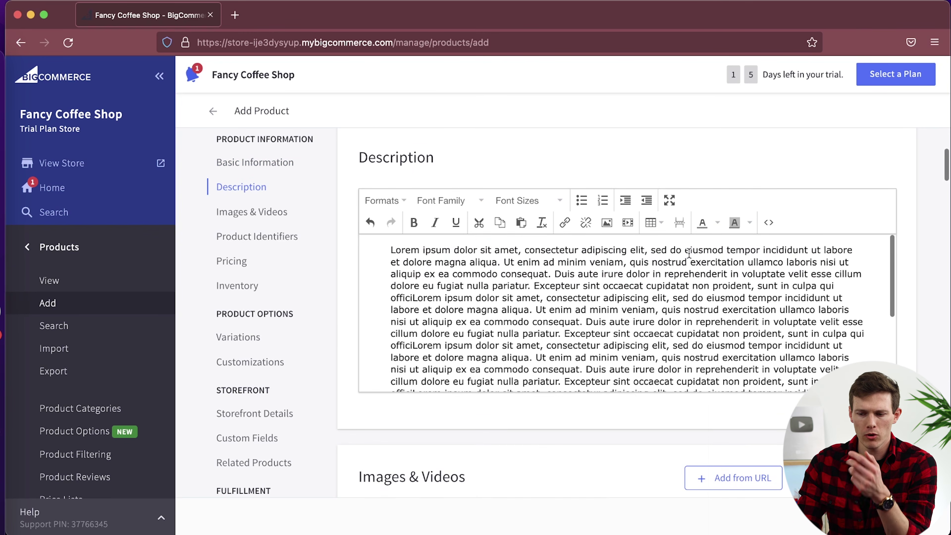
{"action": "left_click", "coordinate": [438, 205]}
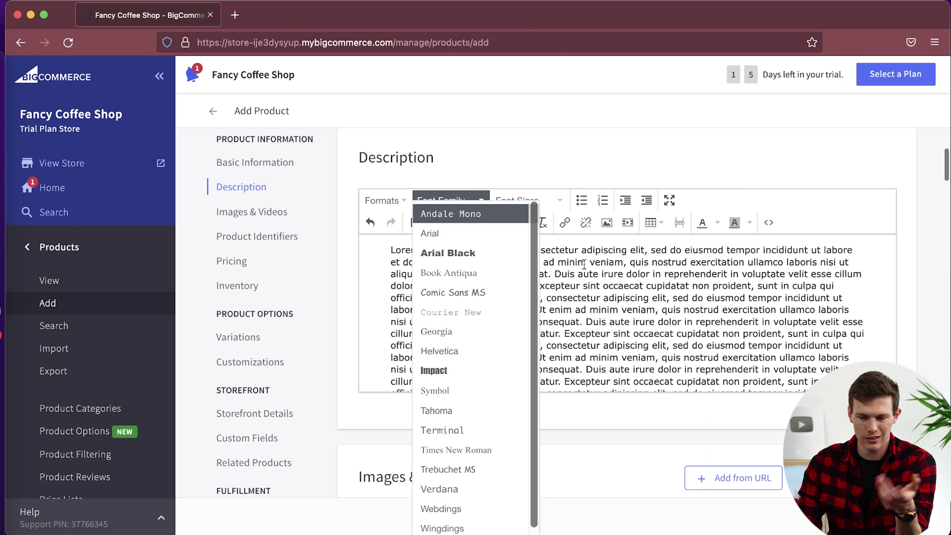
{"action": "left_click", "coordinate": [558, 311]}
Step: Make the description passages "ex ea commodo consequat. Duis a" and "nulla pariatur. E" bold
{"action": "left_click_drag", "start_coordinate": [425, 271], "coordinate": [583, 278]}
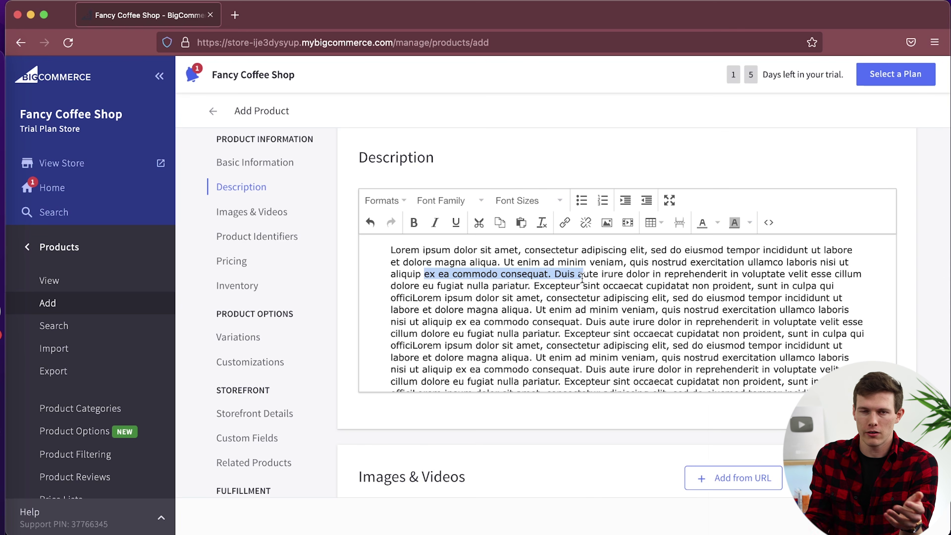
{"action": "left_click", "coordinate": [414, 223]}
{"action": "left_click_drag", "start_coordinate": [497, 334], "coordinate": [578, 334]}
{"action": "left_click", "coordinate": [421, 226]}
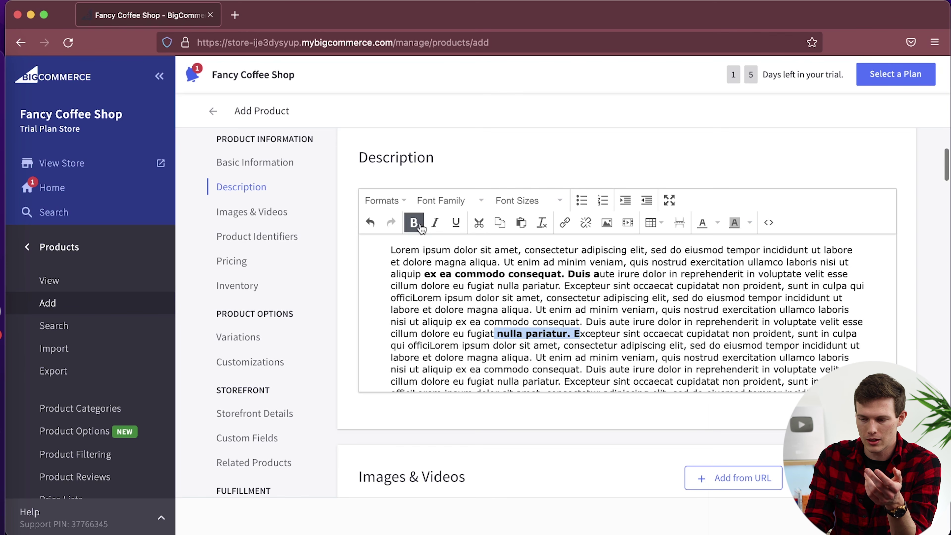
Step: Split the description after the first "nulla pariatur." and insert a bulleted list with "home grown" and "ethically sourced"
{"action": "left_click", "coordinate": [567, 280]}
{"action": "key", "text": "Return"}
{"action": "key", "text": "Return"}
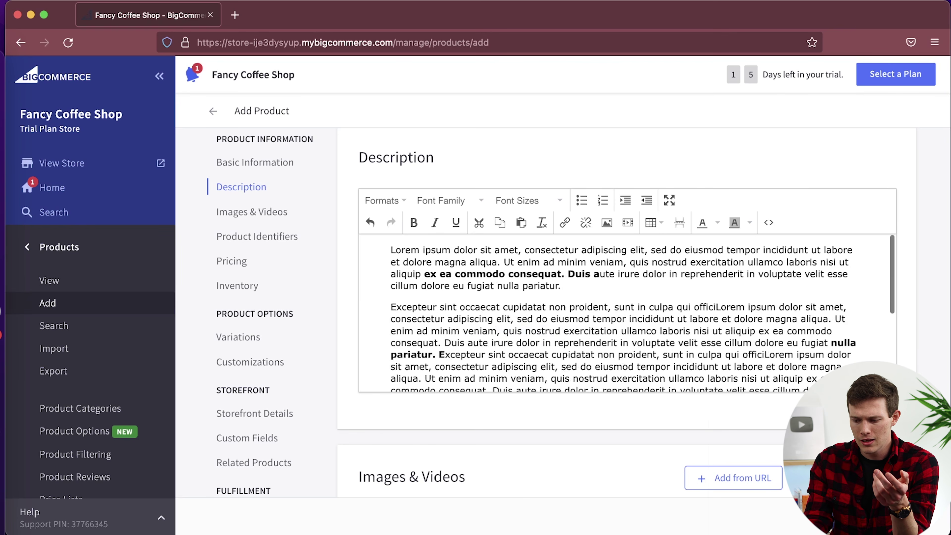
{"action": "left_click", "coordinate": [582, 200]}
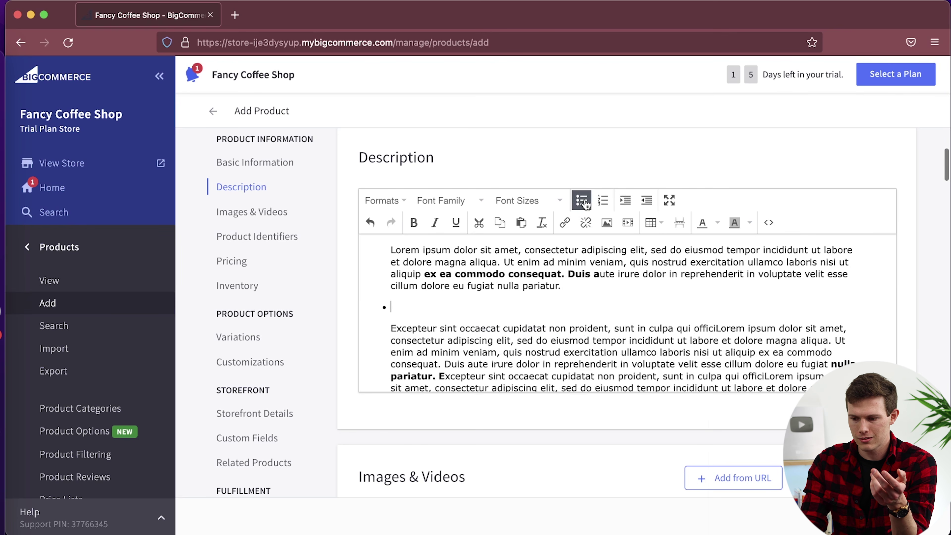
{"action": "type", "text": "home grown"}
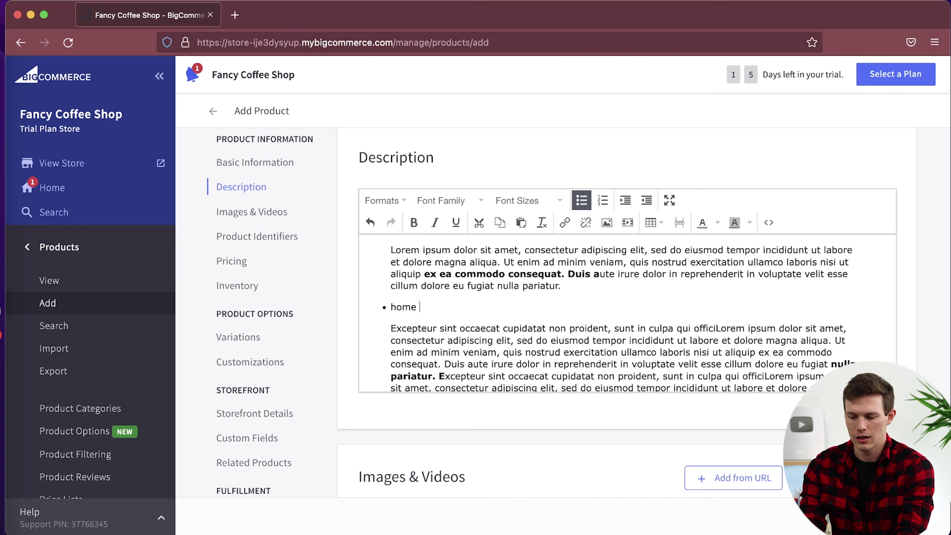
{"action": "key", "text": "Return"}
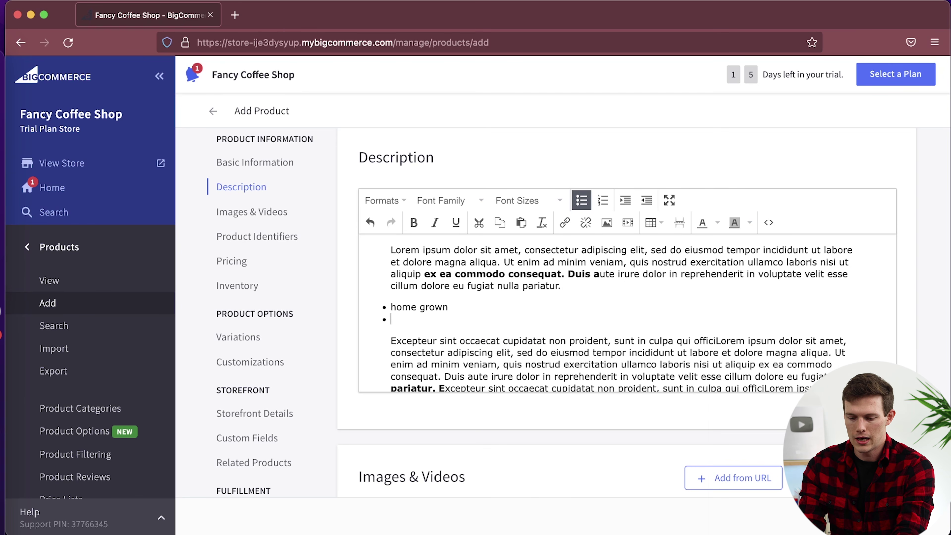
{"action": "type", "text": "ethica"}
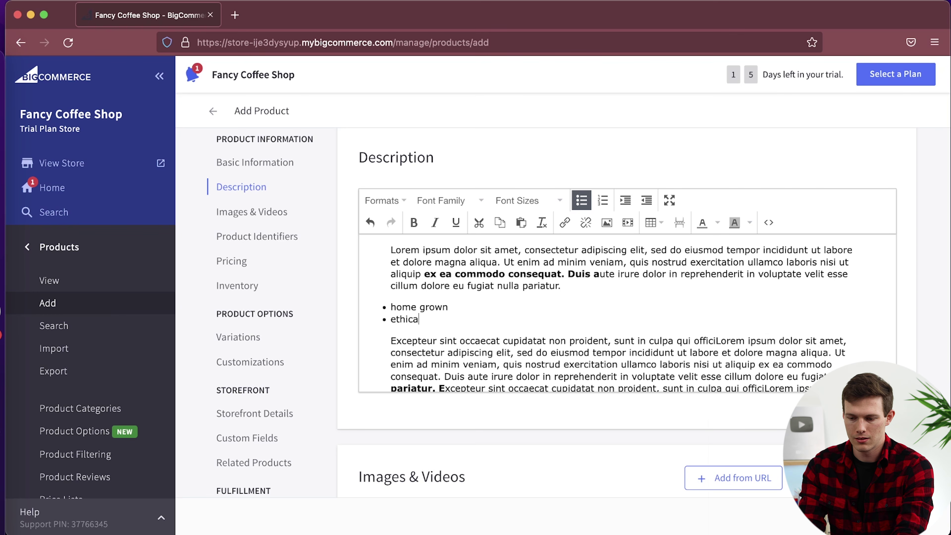
{"action": "type", "text": "lly sourced"}
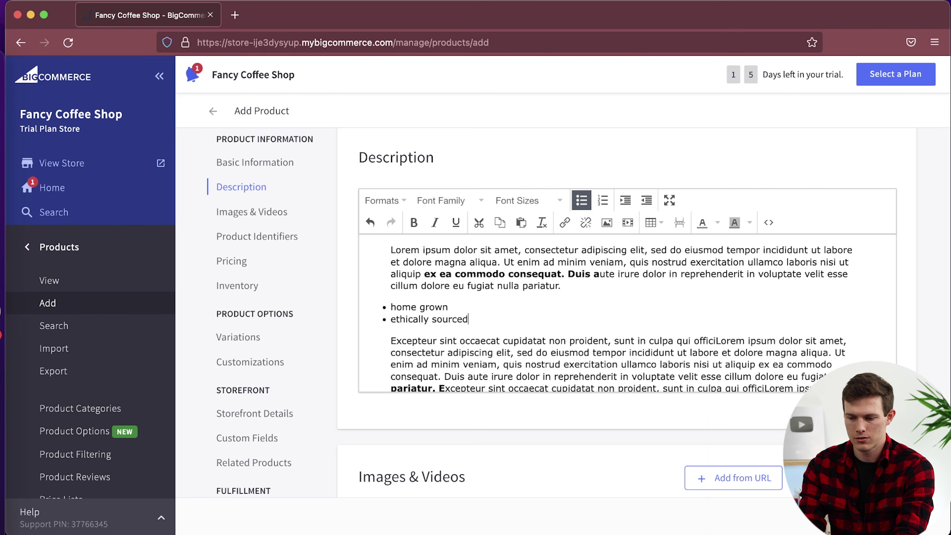
{"action": "key", "text": "Return"}
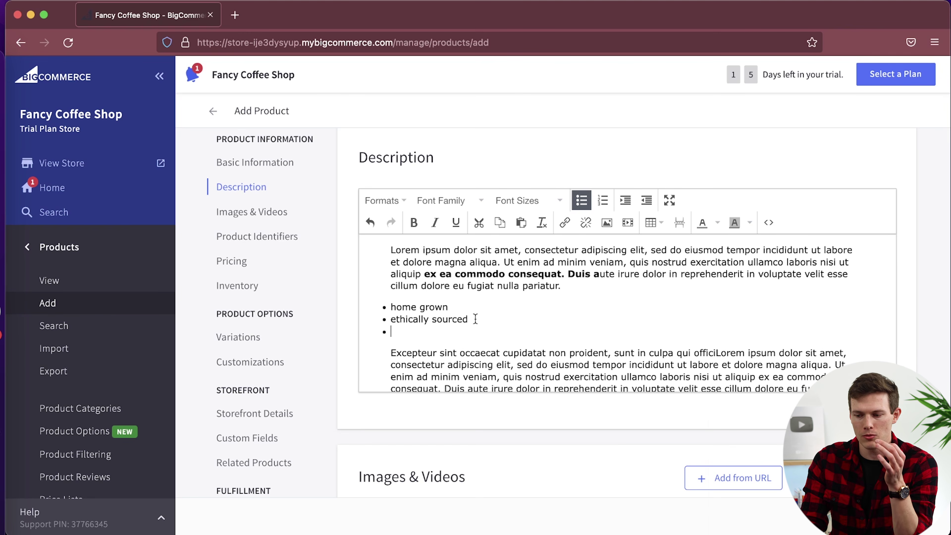
Step: Check the link settings for the "ethically sourced" bullet without adding a link
{"action": "left_click_drag", "start_coordinate": [475, 319], "coordinate": [391, 321]}
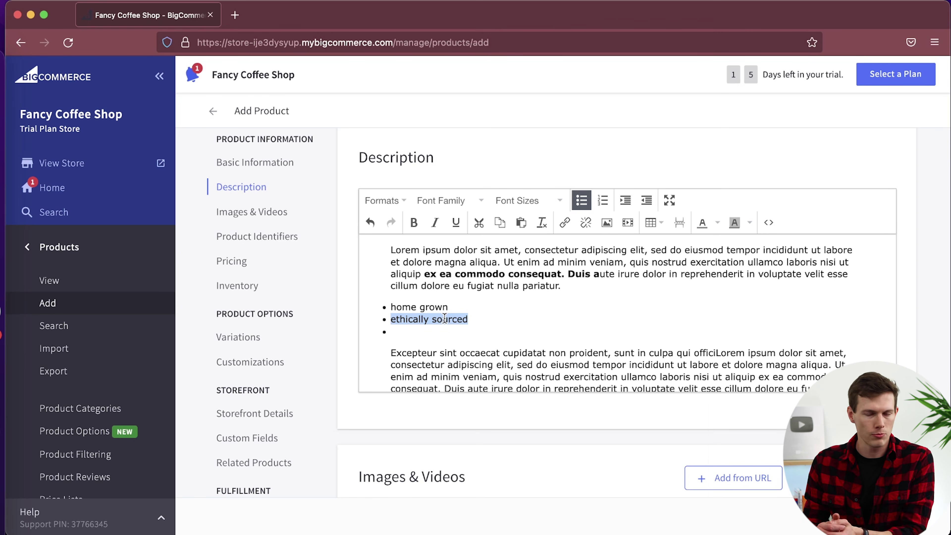
{"action": "left_click", "coordinate": [565, 223]}
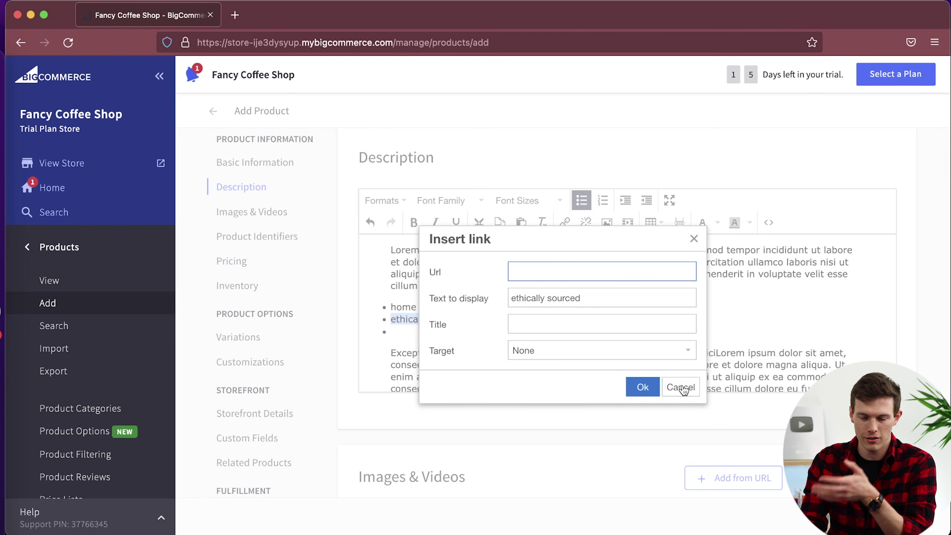
{"action": "left_click", "coordinate": [690, 390]}
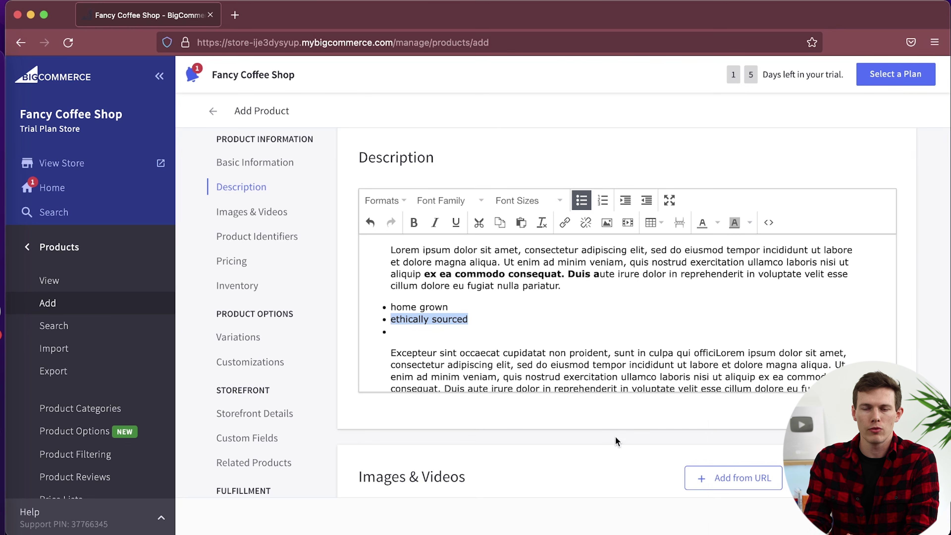
Step: Upload beans1.jpeg and images.jpeg from the MIKES-COFFEE folder as product images
{"action": "scroll", "coordinate": [616, 437], "scroll_direction": "down", "scroll_amount": 9}
{"action": "scroll", "coordinate": [617, 442], "scroll_direction": "up", "scroll_amount": 1}
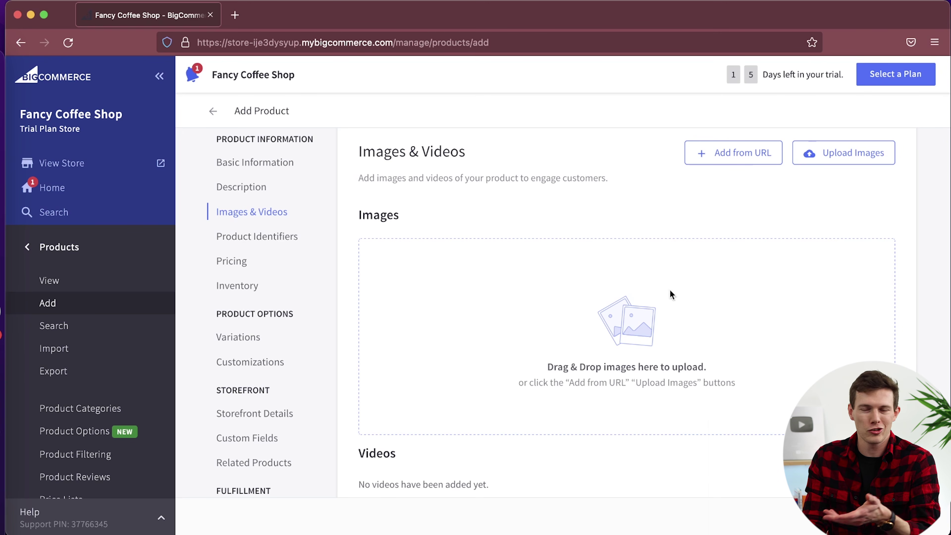
{"action": "left_click", "coordinate": [829, 155]}
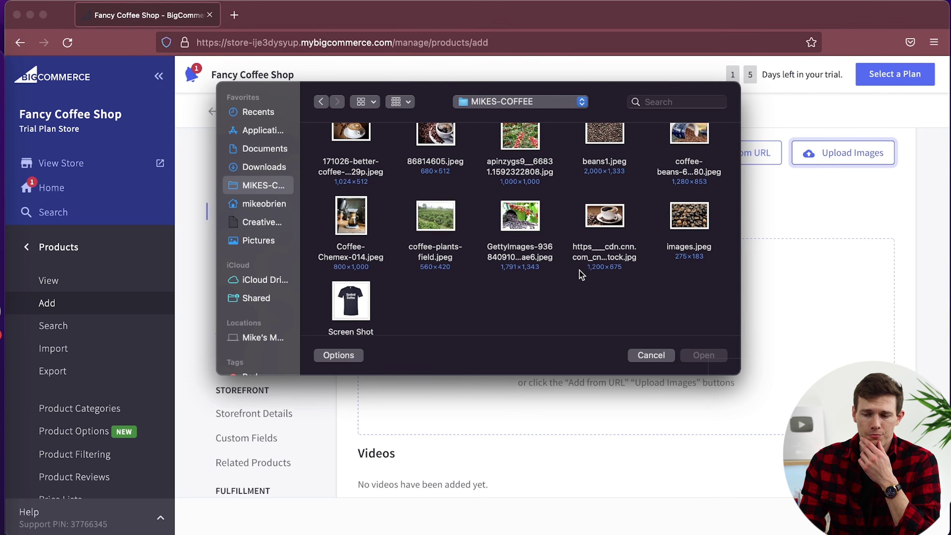
{"action": "scroll", "coordinate": [581, 272], "scroll_direction": "up", "scroll_amount": 2}
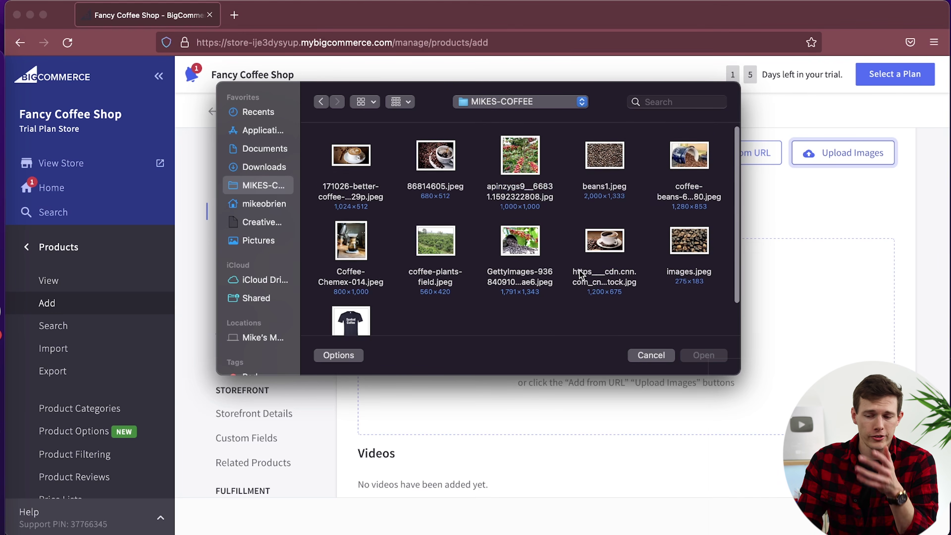
{"action": "double_click", "coordinate": [606, 165]}
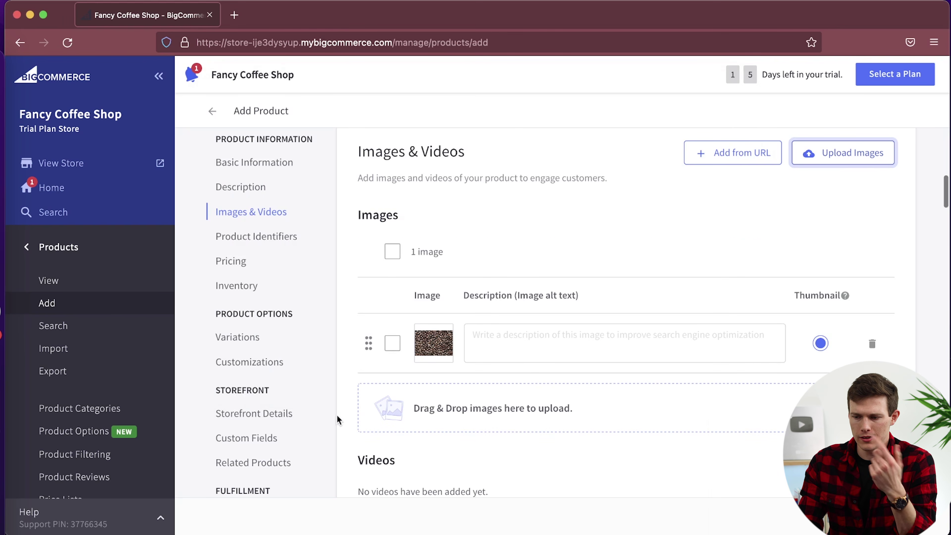
{"action": "left_click", "coordinate": [399, 408]}
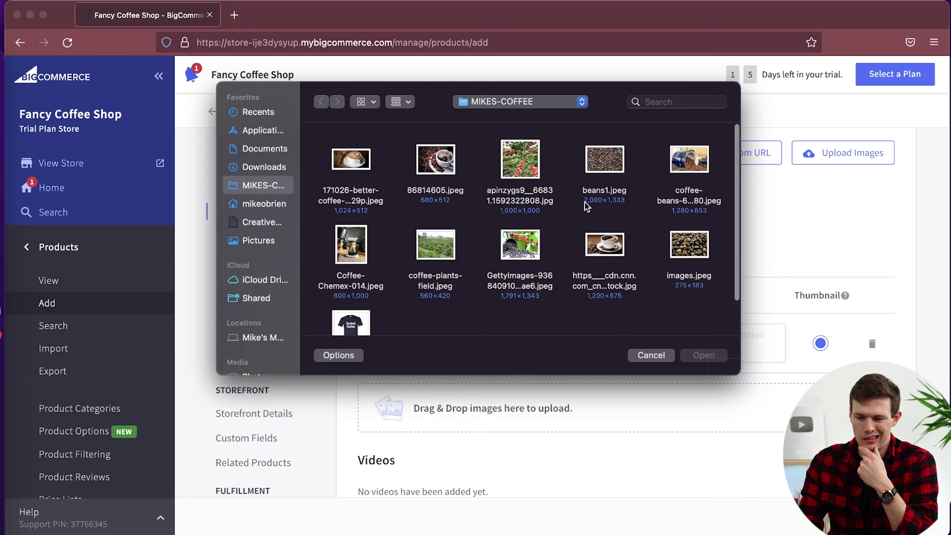
{"action": "double_click", "coordinate": [681, 254]}
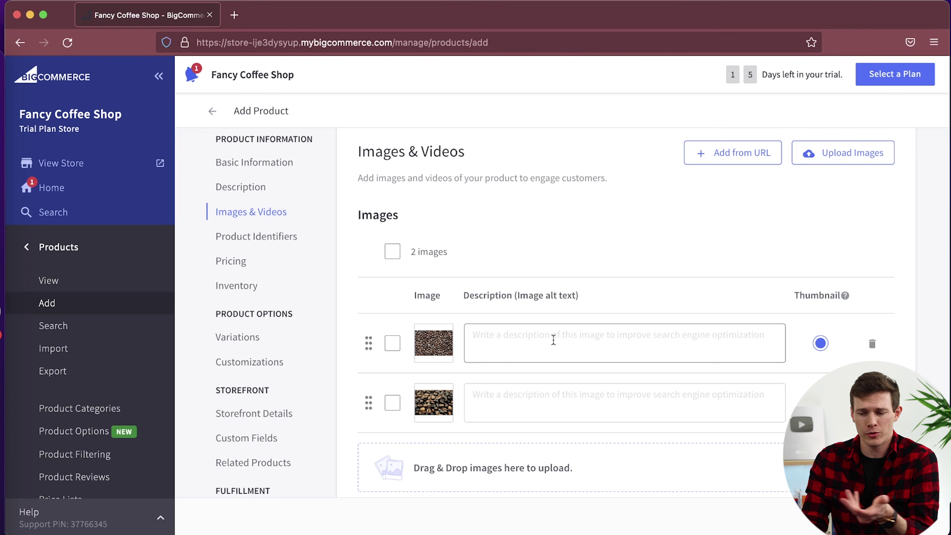
Step: Set the first product image's alt text to "our premium coffee grounds" and leave the second image's blank
{"action": "scroll", "coordinate": [552, 340], "scroll_direction": "down", "scroll_amount": 3}
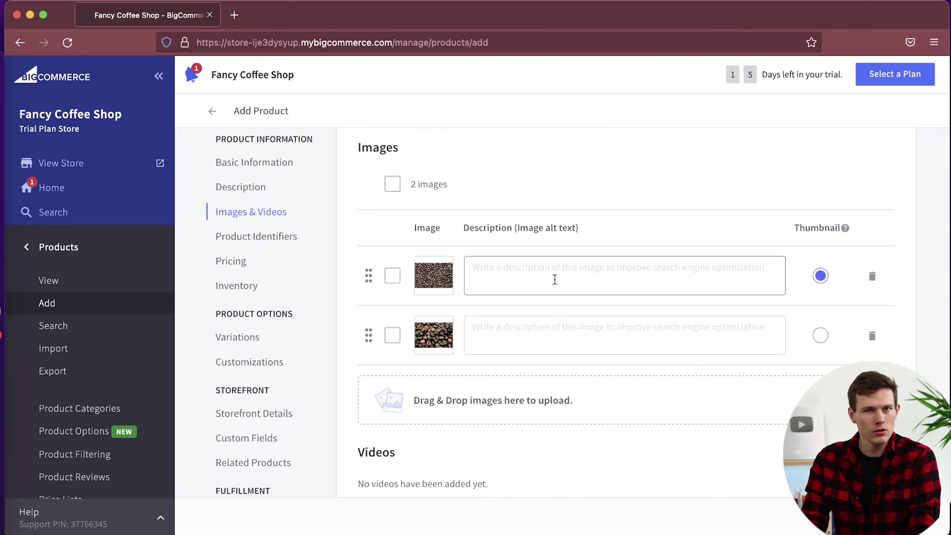
{"action": "type", "text": "our premium coffee grou"}
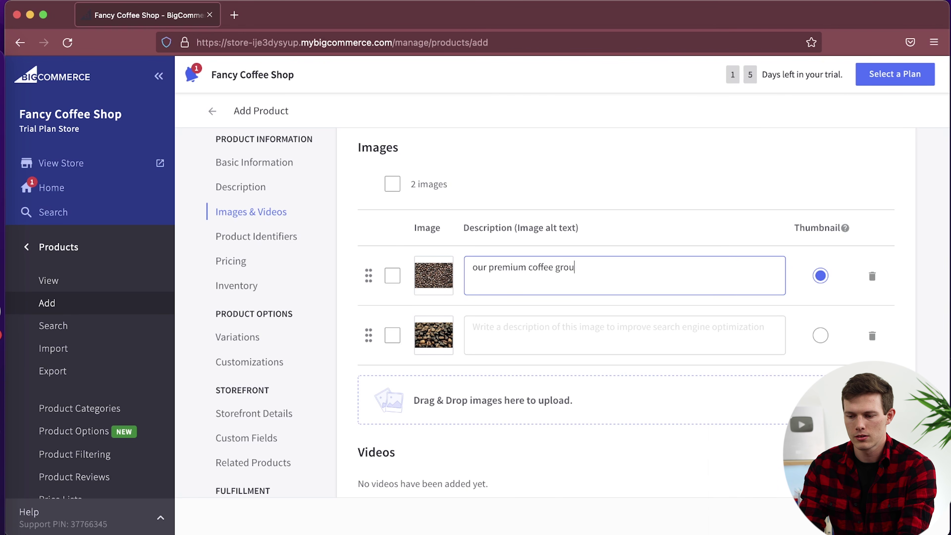
{"action": "type", "text": "nds"}
{"action": "key", "text": "Return"}
{"action": "left_click", "coordinate": [621, 347]}
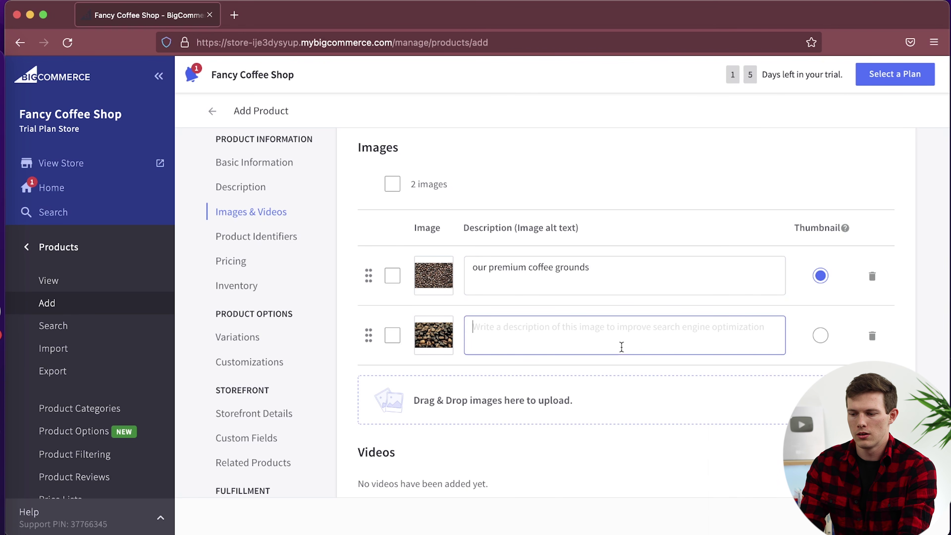
Step: Try changing the second product image's place in the image order
{"action": "mouse_move", "coordinate": [829, 231]}
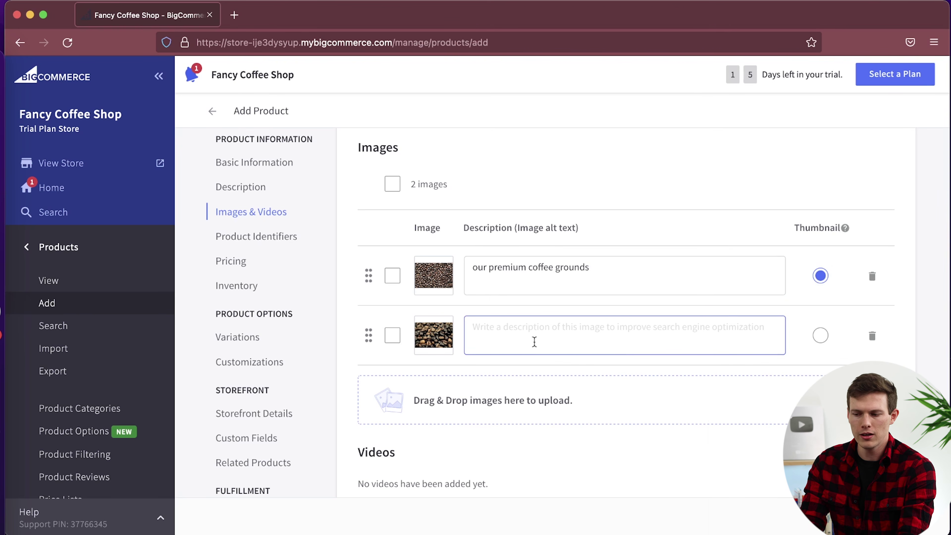
{"action": "mouse_move", "coordinate": [369, 335]}
{"action": "left_mouse_down"}
{"action": "mouse_move", "coordinate": [356, 284]}
{"action": "mouse_move", "coordinate": [357, 327]}
{"action": "left_mouse_up"}
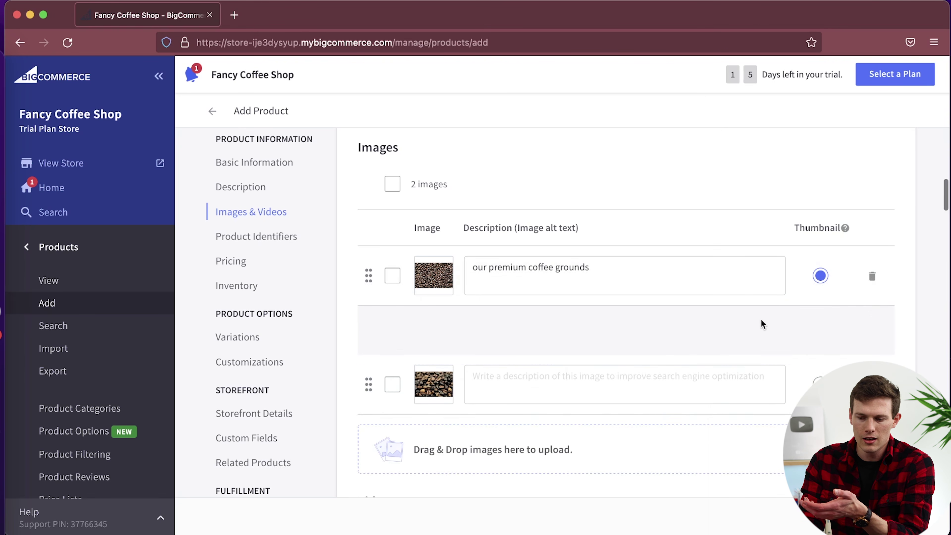
{"action": "left_click_drag", "start_coordinate": [376, 374], "coordinate": [355, 310]}
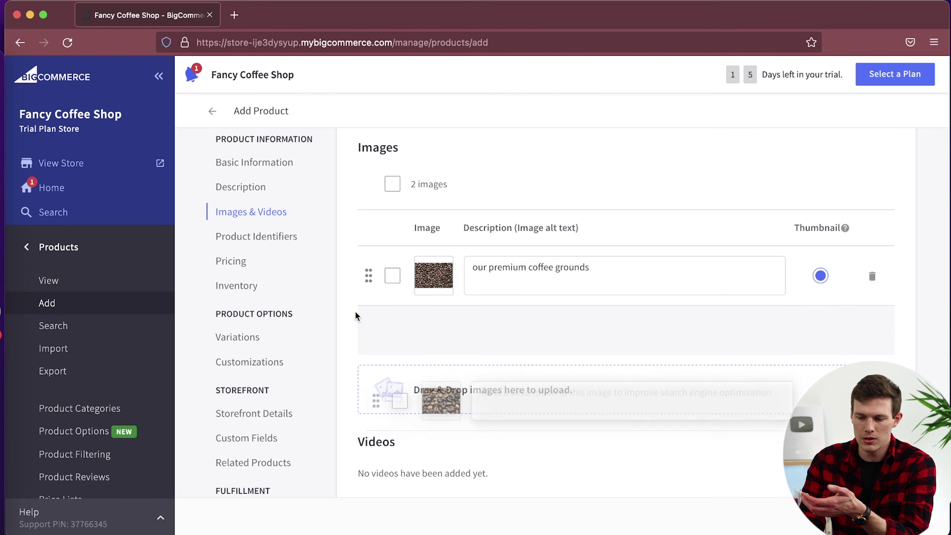
Step: Set the product's tax class to Non-Taxable Products, leaving the optional product identifiers blank
{"action": "scroll", "coordinate": [524, 367], "scroll_direction": "down", "scroll_amount": 8}
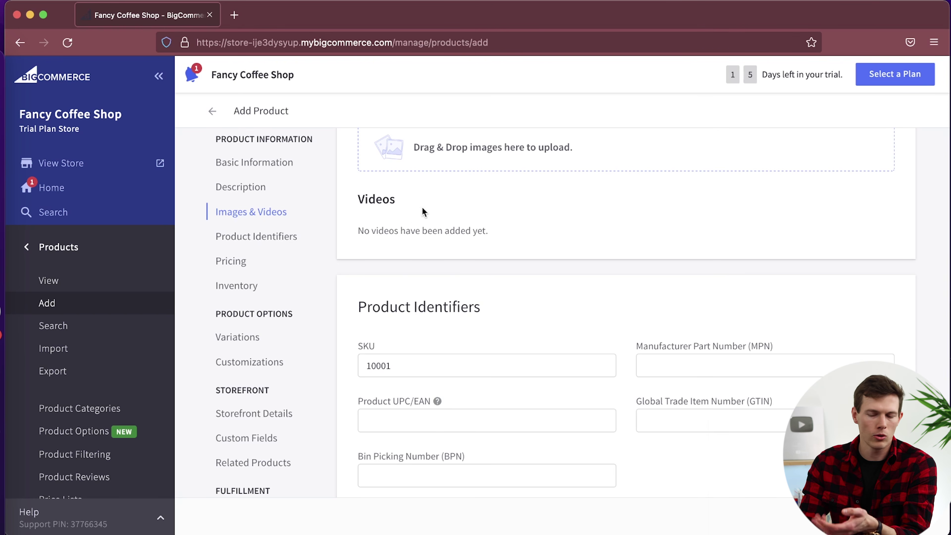
{"action": "scroll", "coordinate": [463, 308], "scroll_direction": "down", "scroll_amount": 4}
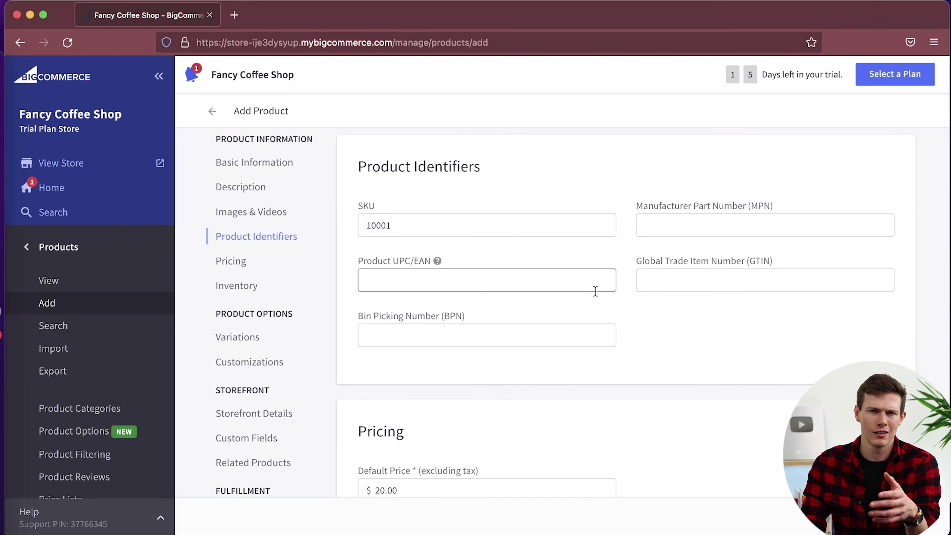
{"action": "scroll", "coordinate": [596, 291], "scroll_direction": "down", "scroll_amount": 3}
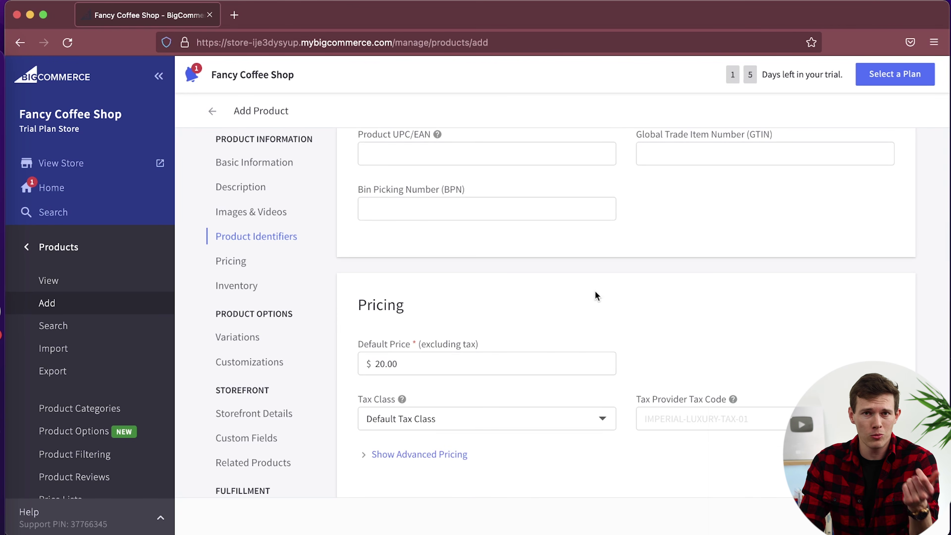
{"action": "scroll", "coordinate": [595, 294], "scroll_direction": "down", "scroll_amount": 4}
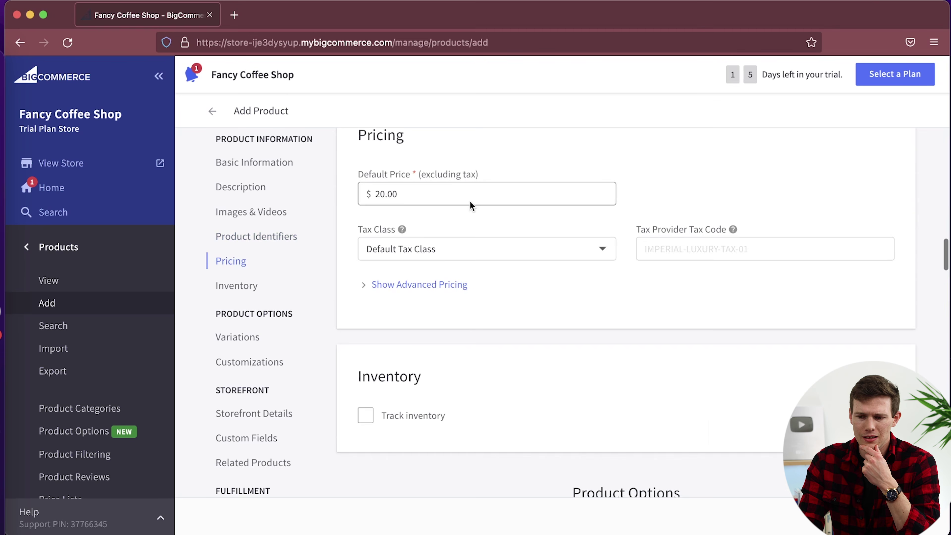
{"action": "left_click", "coordinate": [545, 258]}
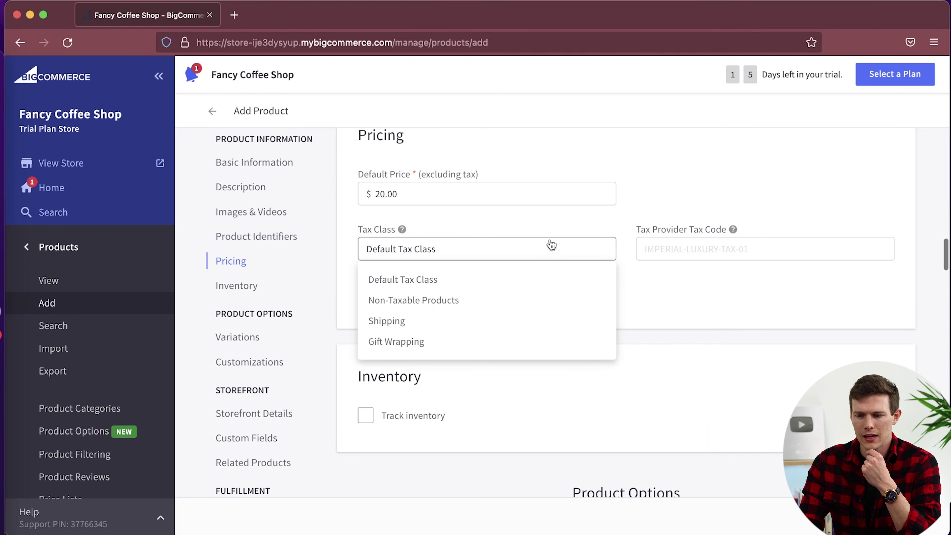
{"action": "left_click", "coordinate": [439, 302]}
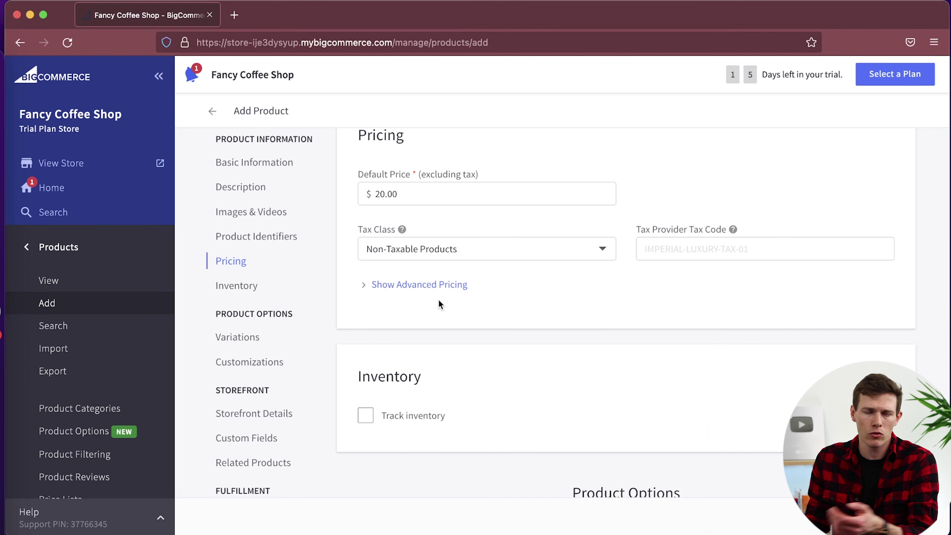
{"action": "scroll", "coordinate": [438, 299], "scroll_direction": "down", "scroll_amount": 5}
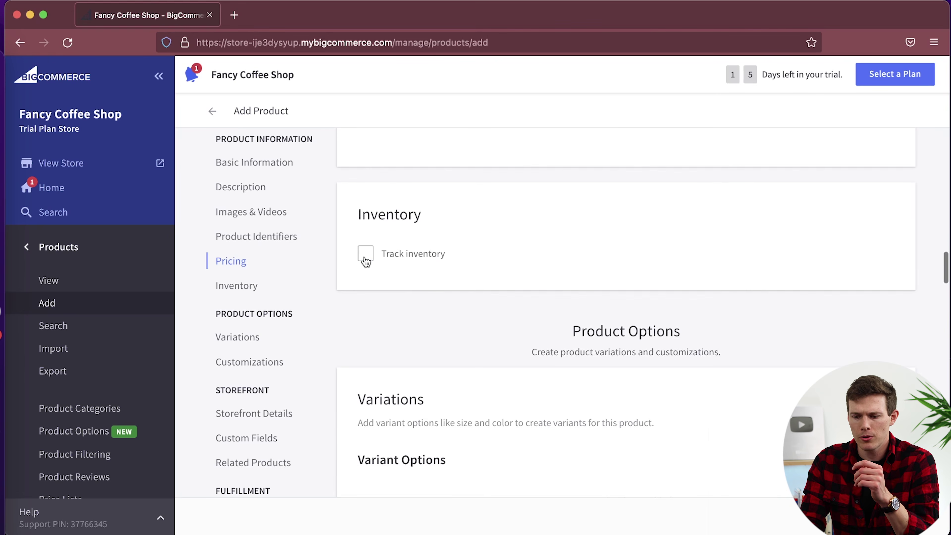
Step: Turn on product-level inventory tracking with a stock of 200 and a low-stock level of 20
{"action": "left_click", "coordinate": [365, 262]}
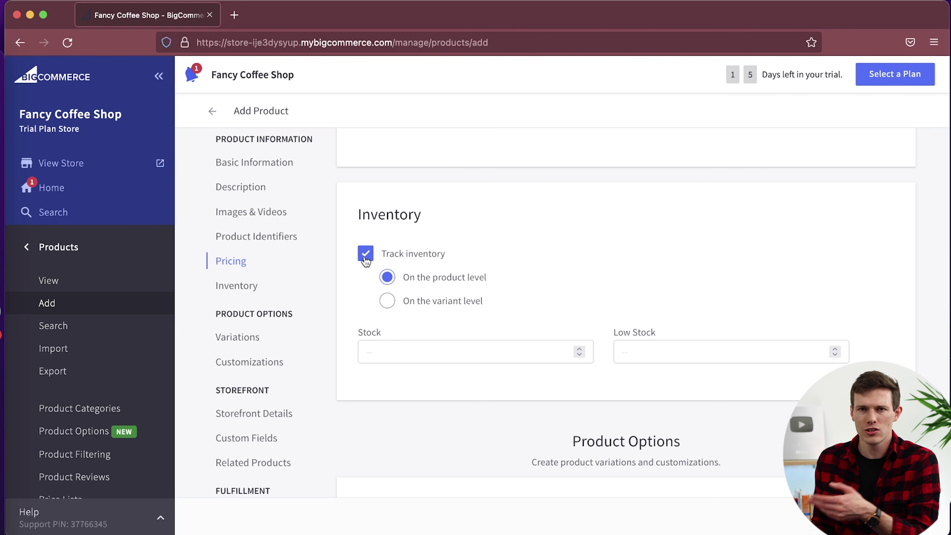
{"action": "left_click", "coordinate": [427, 343]}
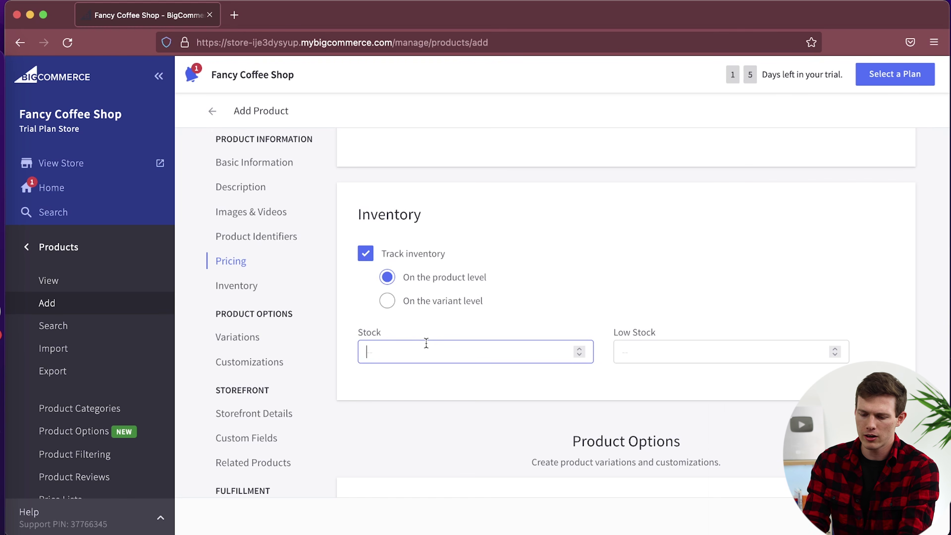
{"action": "type", "text": "200"}
{"action": "left_click", "coordinate": [668, 342]}
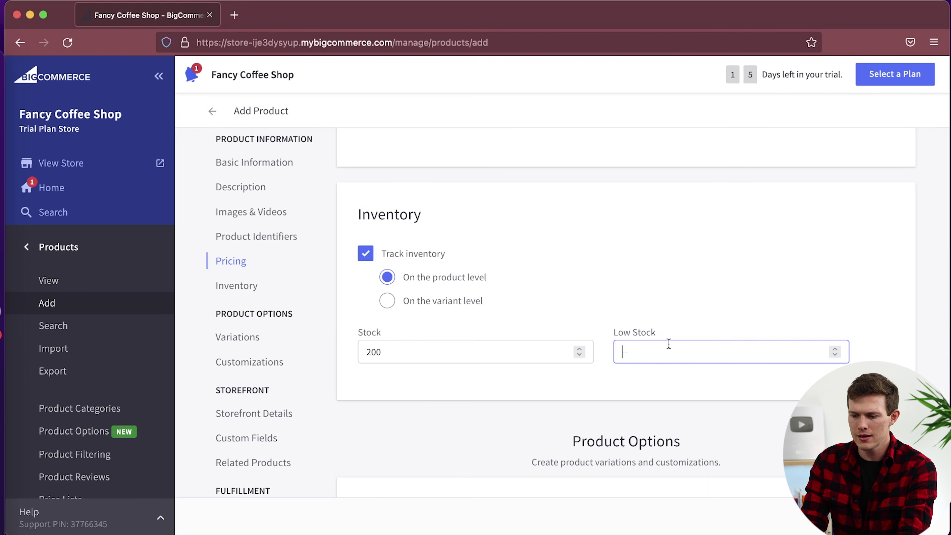
{"action": "type", "text": "20"}
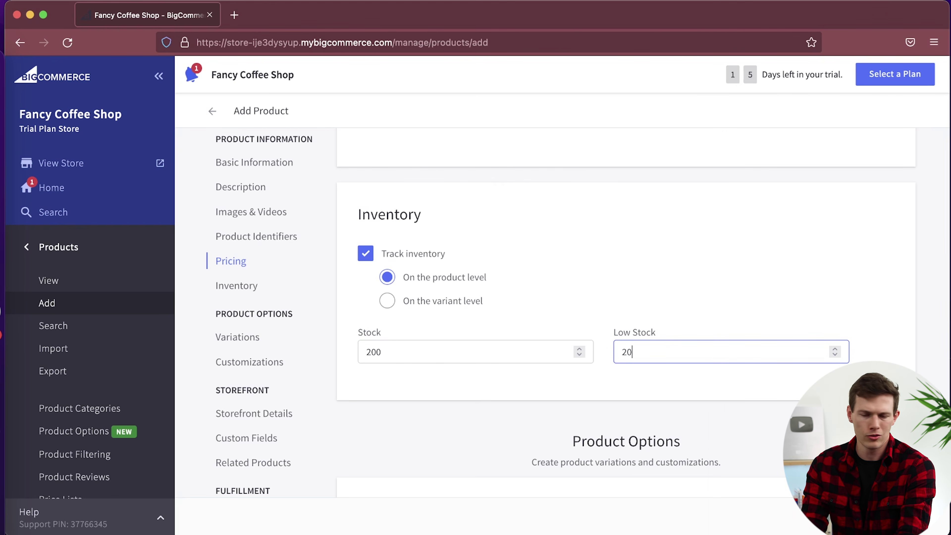
Step: Add a variant option named Type to the product, displayed as radio buttons
{"action": "scroll", "coordinate": [748, 411], "scroll_direction": "down", "scroll_amount": 8}
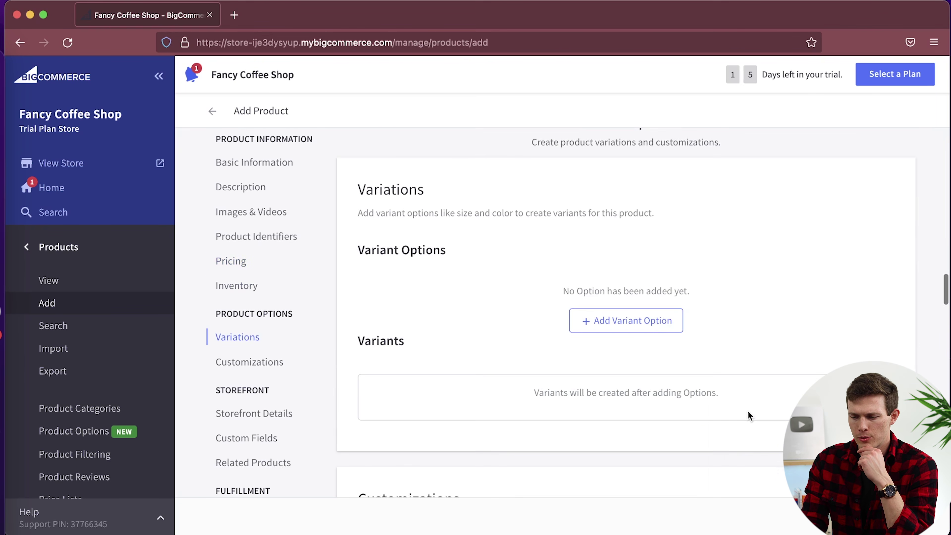
{"action": "scroll", "coordinate": [509, 264], "scroll_direction": "down", "scroll_amount": 4}
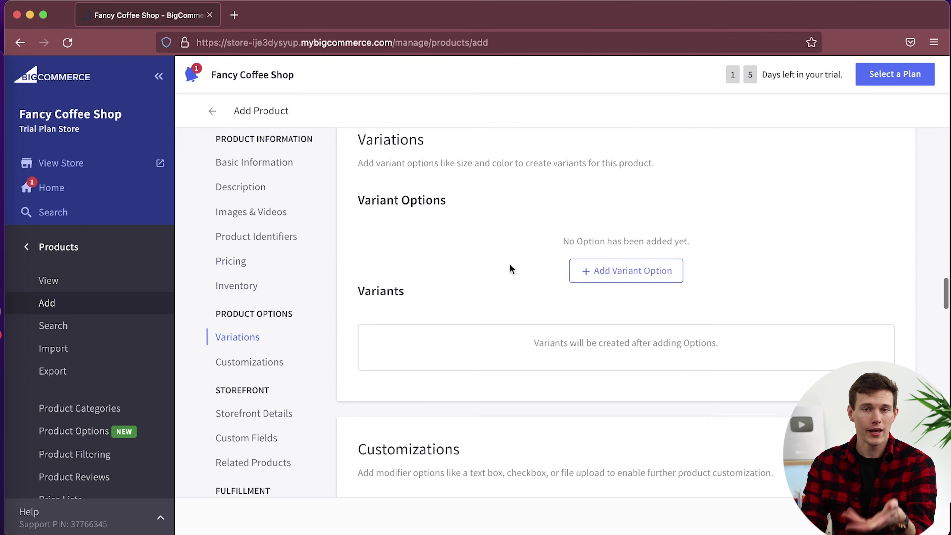
{"action": "scroll", "coordinate": [512, 268], "scroll_direction": "up", "scroll_amount": 4}
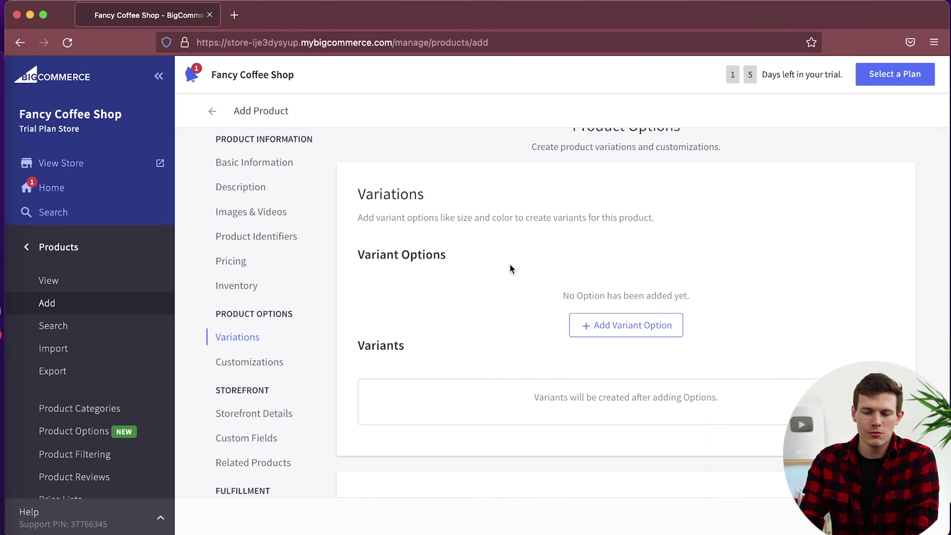
{"action": "left_click", "coordinate": [620, 332]}
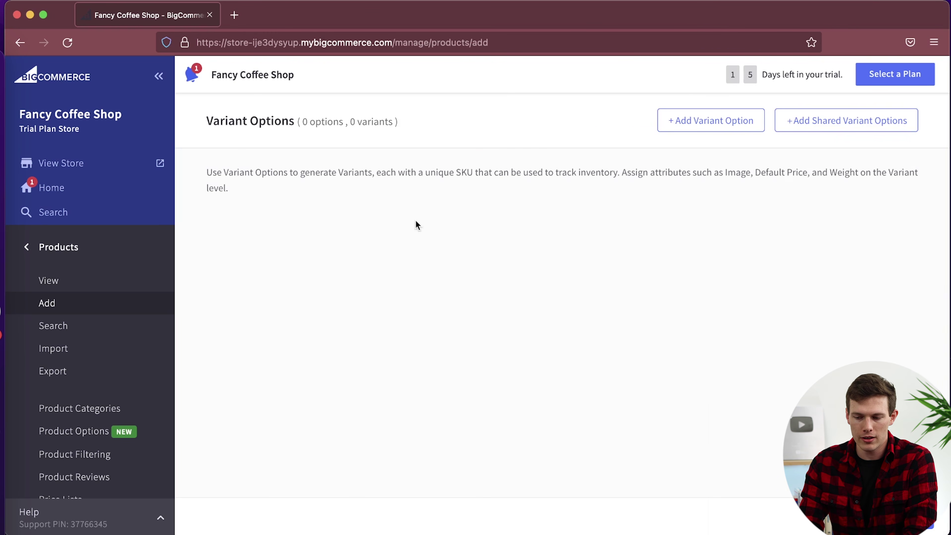
{"action": "left_click", "coordinate": [709, 127]}
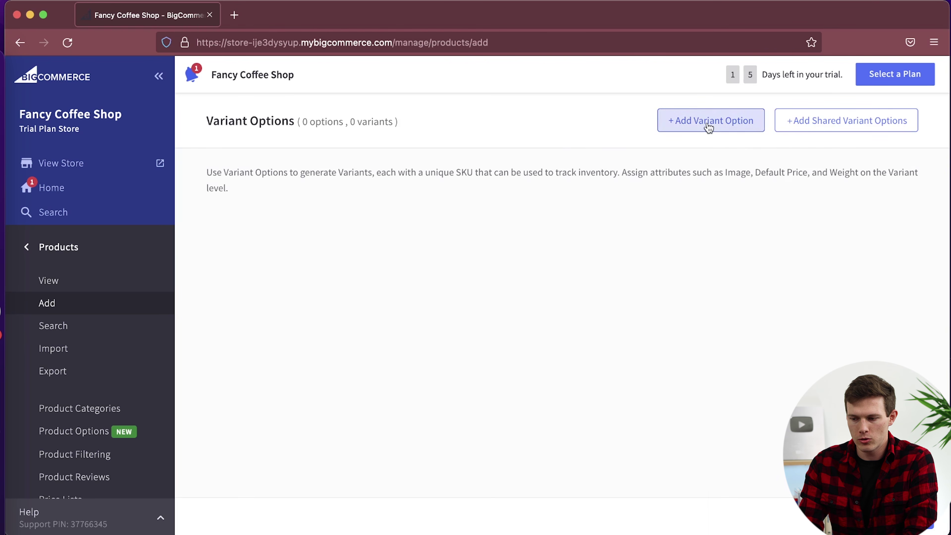
{"action": "type", "text": "Type"}
{"action": "key", "text": "BackSpace"}
{"action": "key", "text": "BackSpace"}
{"action": "type", "text": "pe"}
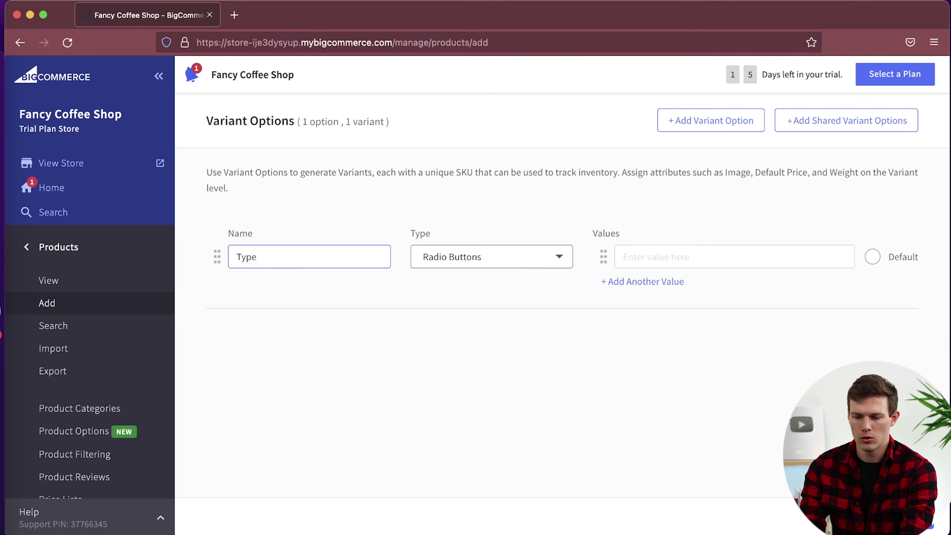
Step: Give the Type option the values finely ground, unground and coarse ground, and save the variant options
{"action": "left_click", "coordinate": [724, 257]}
{"action": "type", "text": "finely ground"}
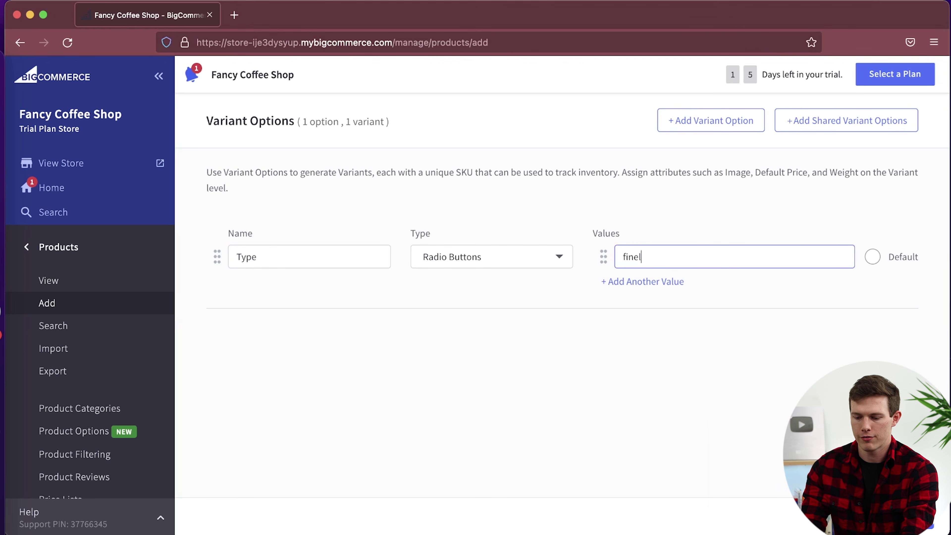
{"action": "left_click", "coordinate": [628, 278]}
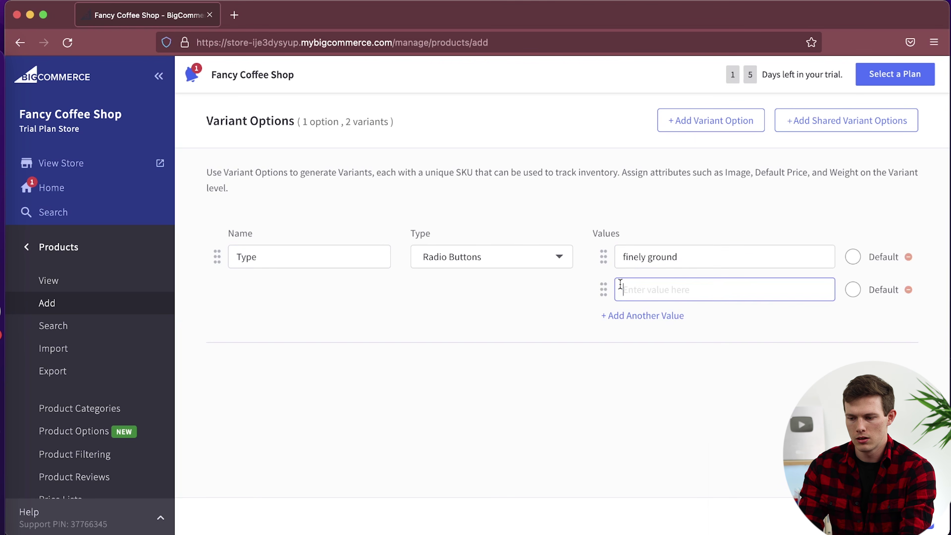
{"action": "type", "text": "unground"}
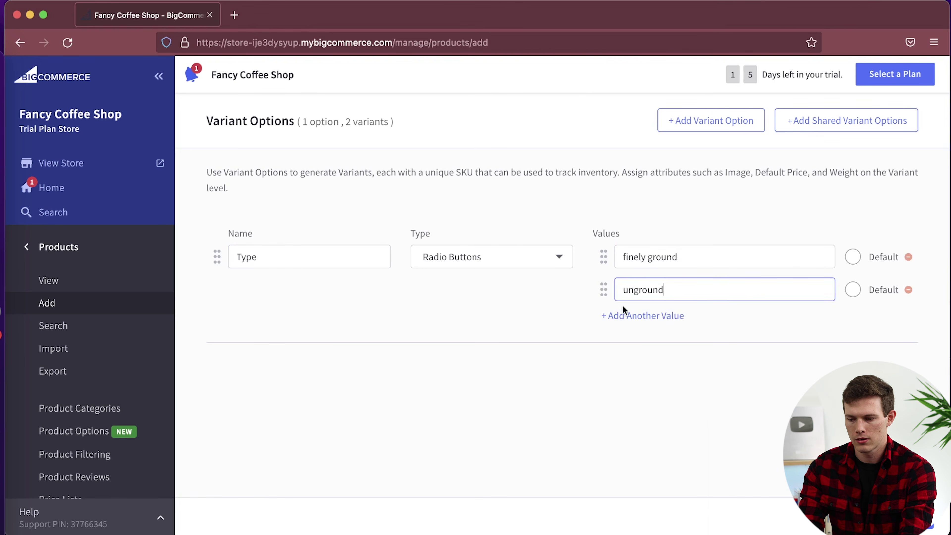
{"action": "left_click", "coordinate": [620, 316]}
{"action": "type", "text": "co"}
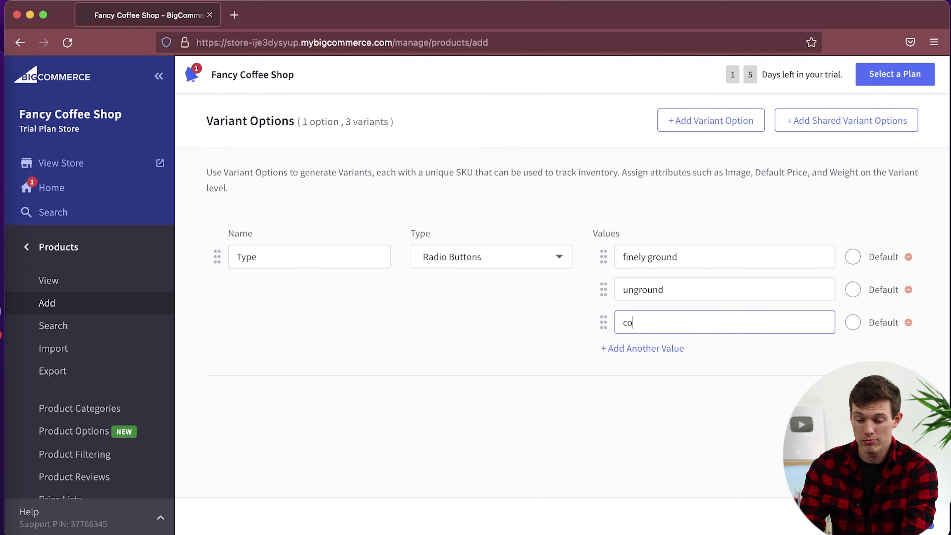
{"action": "type", "text": "arse ground"}
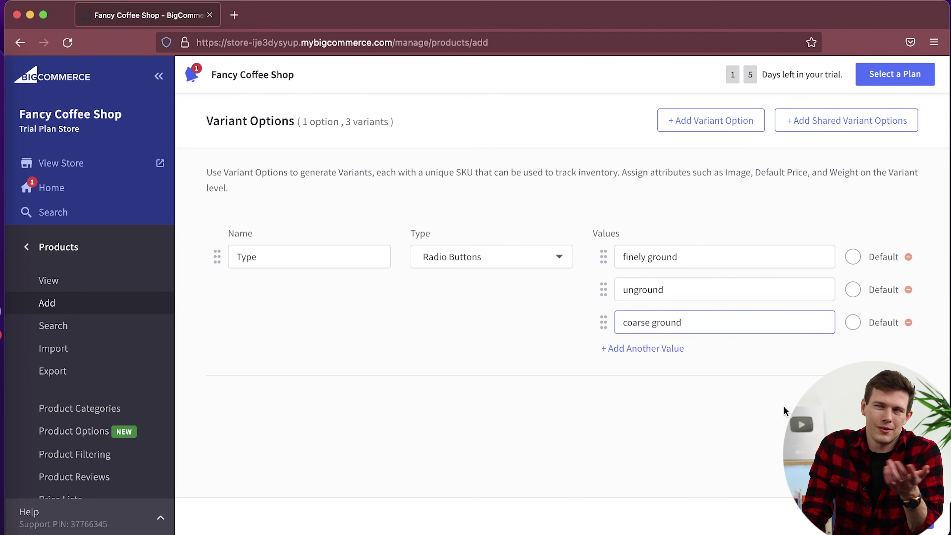
{"action": "left_click", "coordinate": [925, 524]}
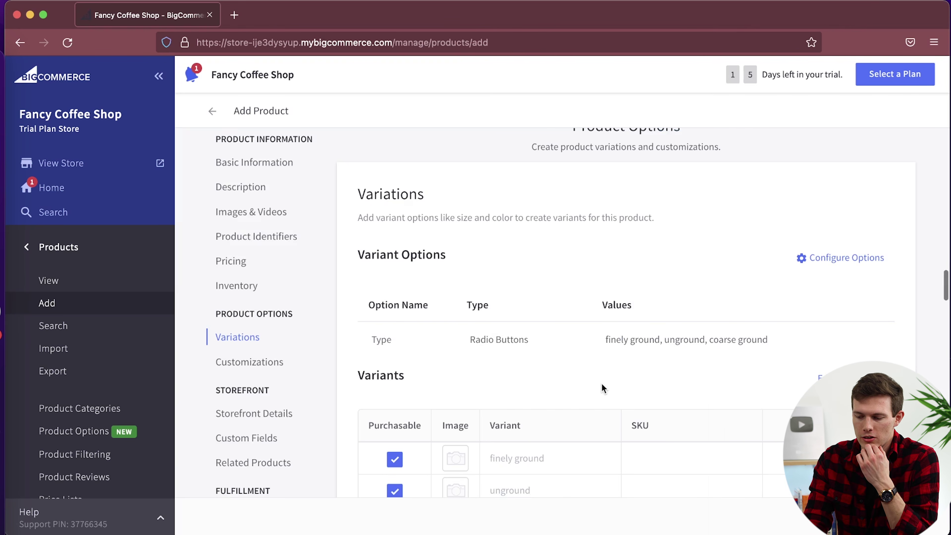
{"action": "scroll", "coordinate": [601, 386], "scroll_direction": "down", "scroll_amount": 5}
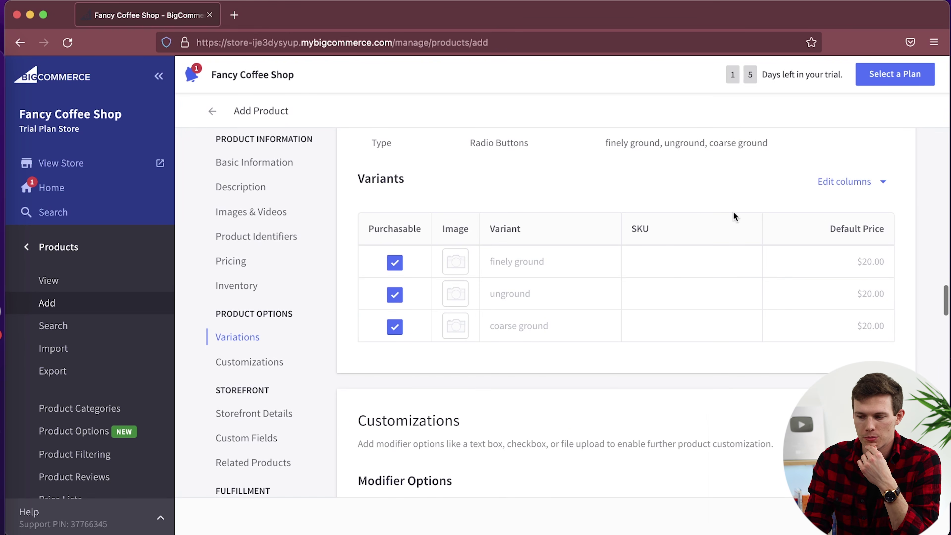
{"action": "scroll", "coordinate": [734, 216], "scroll_direction": "down", "scroll_amount": 7}
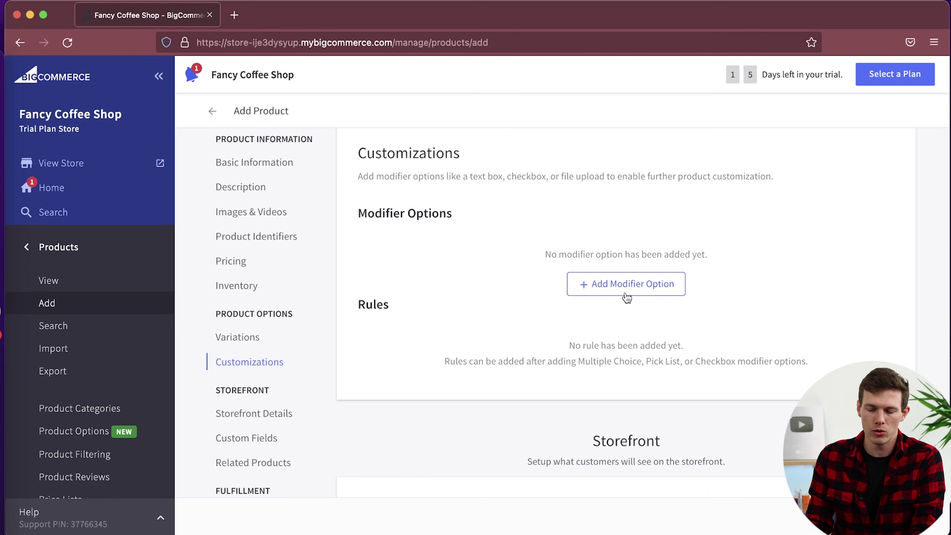
{"action": "scroll", "coordinate": [626, 298], "scroll_direction": "down", "scroll_amount": 2}
{"action": "left_click", "coordinate": [625, 219]}
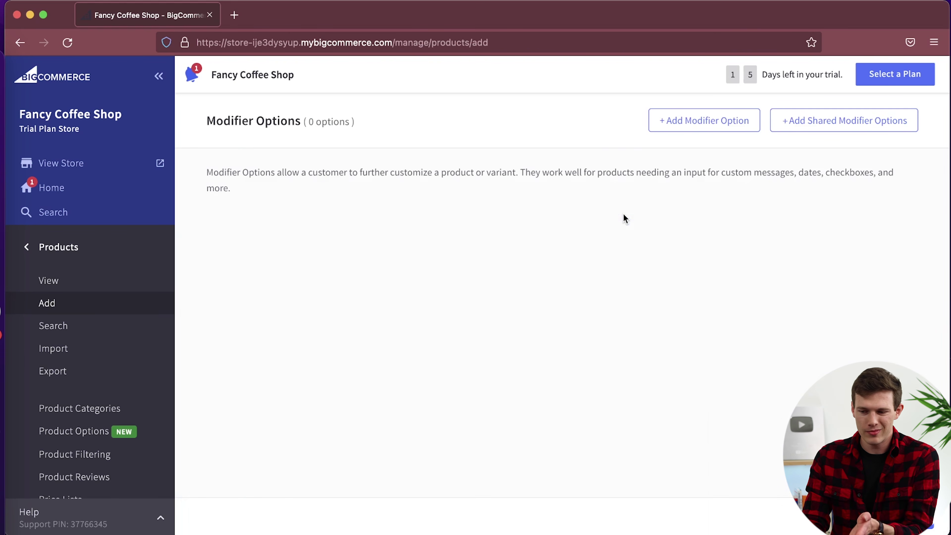
{"action": "left_click", "coordinate": [675, 126]}
{"action": "left_click", "coordinate": [449, 265]}
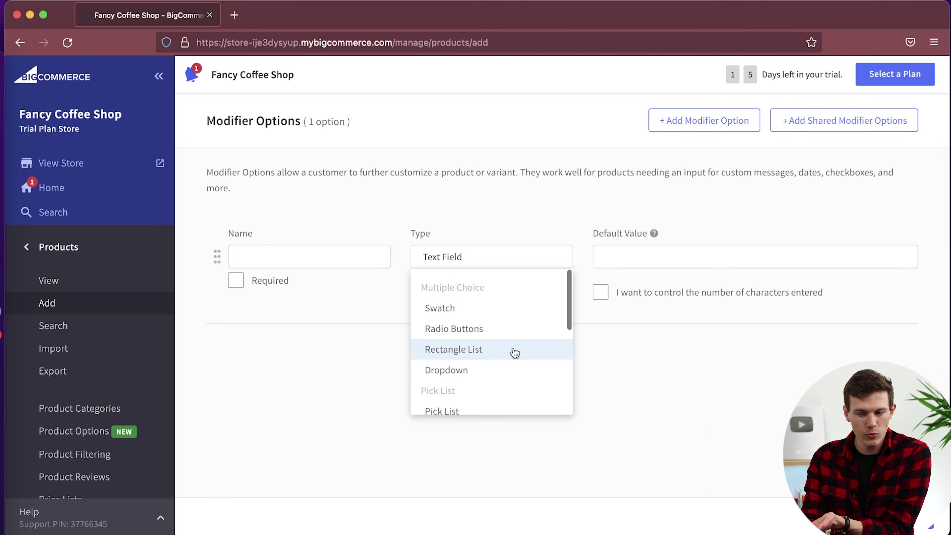
{"action": "left_click", "coordinate": [392, 286]}
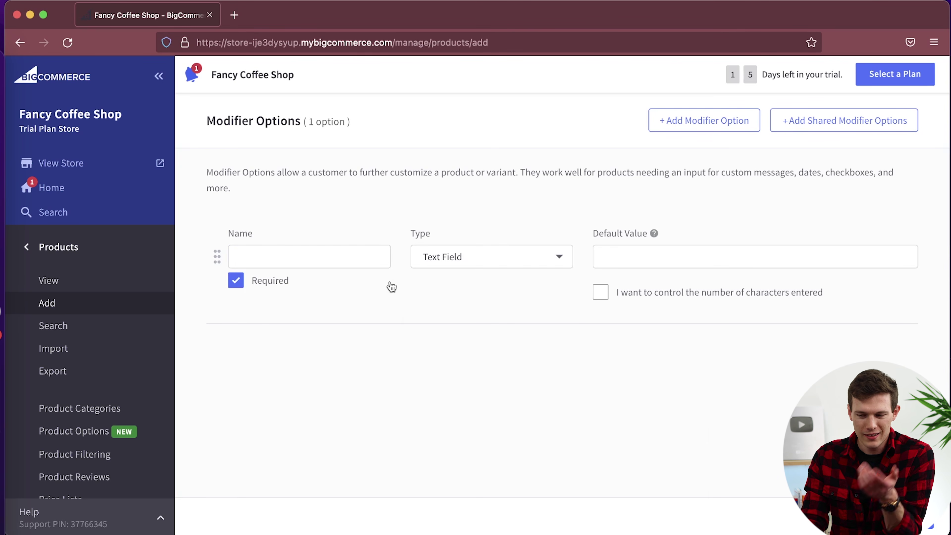
{"action": "left_click", "coordinate": [332, 258]}
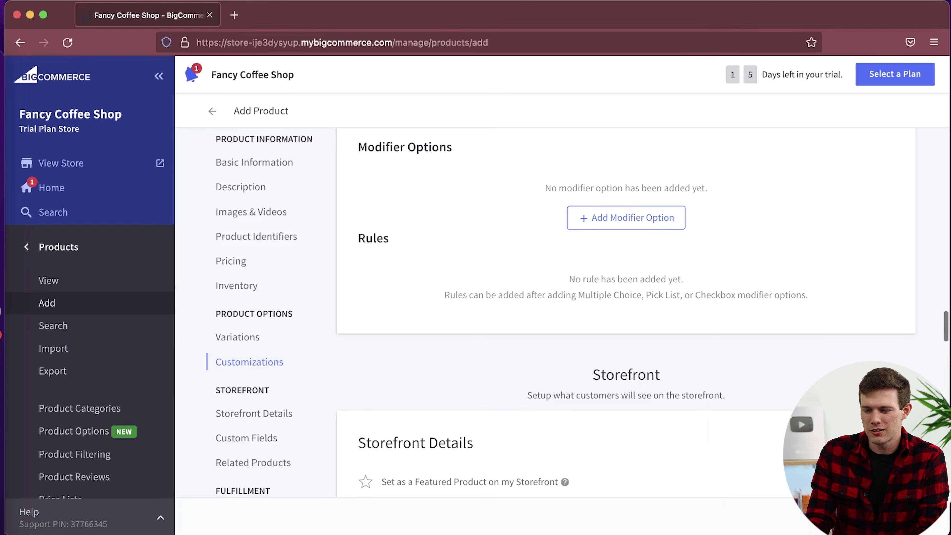
Step: Set the storefront search keywords to "coffee, grind, coffee grounds, bag, coarse, fine, whole, coffee bean,"
{"action": "scroll", "coordinate": [505, 331], "scroll_direction": "down", "scroll_amount": 2}
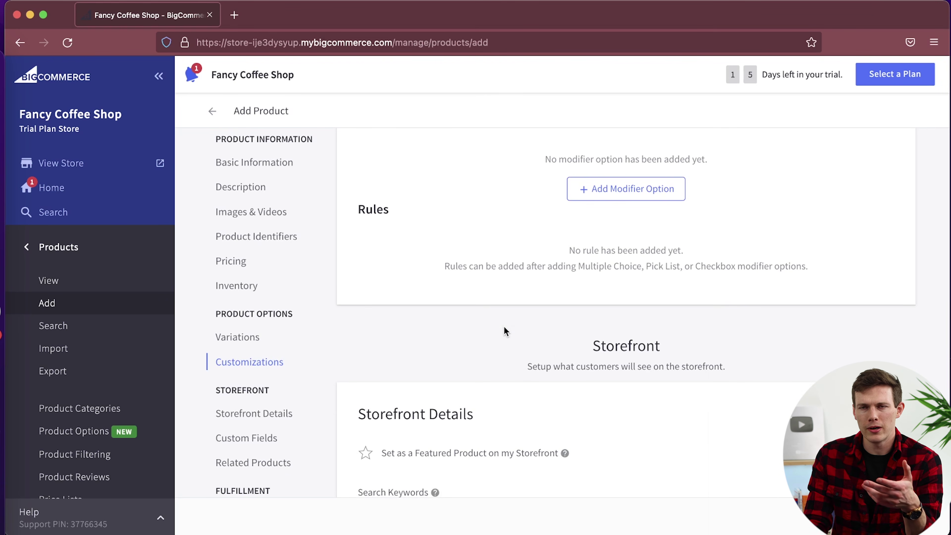
{"action": "scroll", "coordinate": [505, 331], "scroll_direction": "down", "scroll_amount": 5}
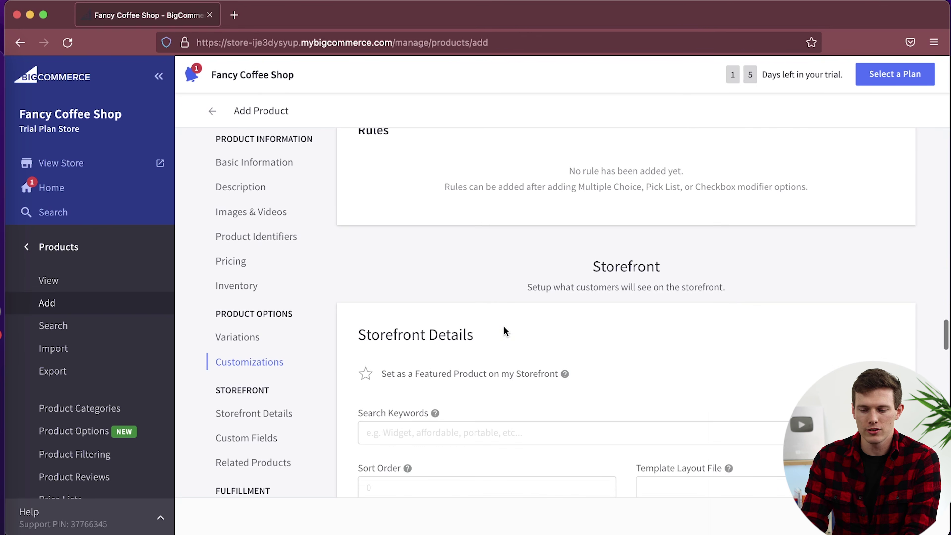
{"action": "scroll", "coordinate": [504, 329], "scroll_direction": "down", "scroll_amount": 10}
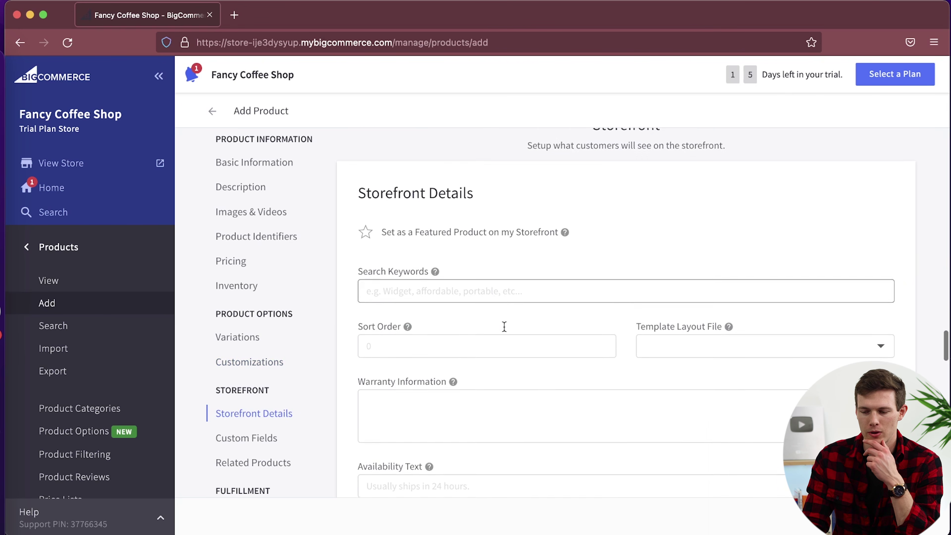
{"action": "scroll", "coordinate": [504, 326], "scroll_direction": "up", "scroll_amount": 5}
{"action": "left_click", "coordinate": [488, 328]}
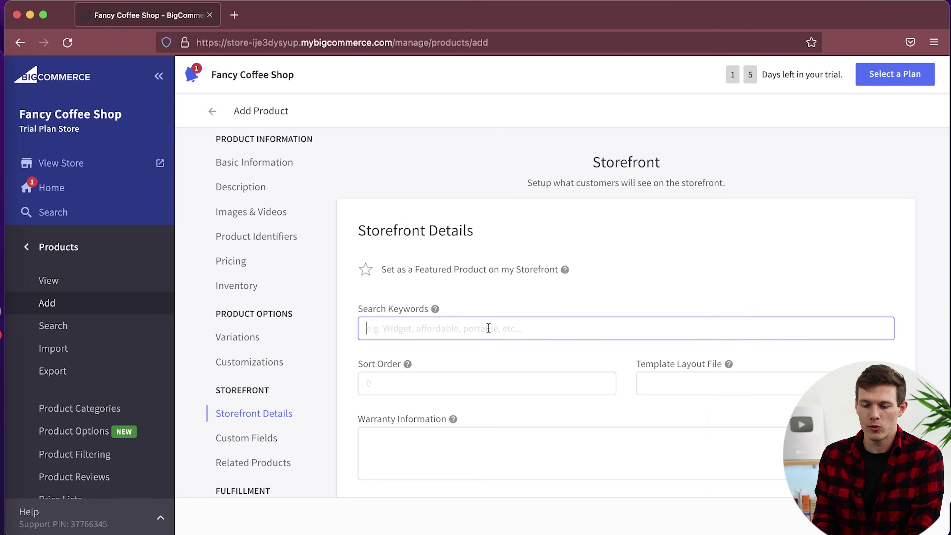
{"action": "type", "text": "co"}
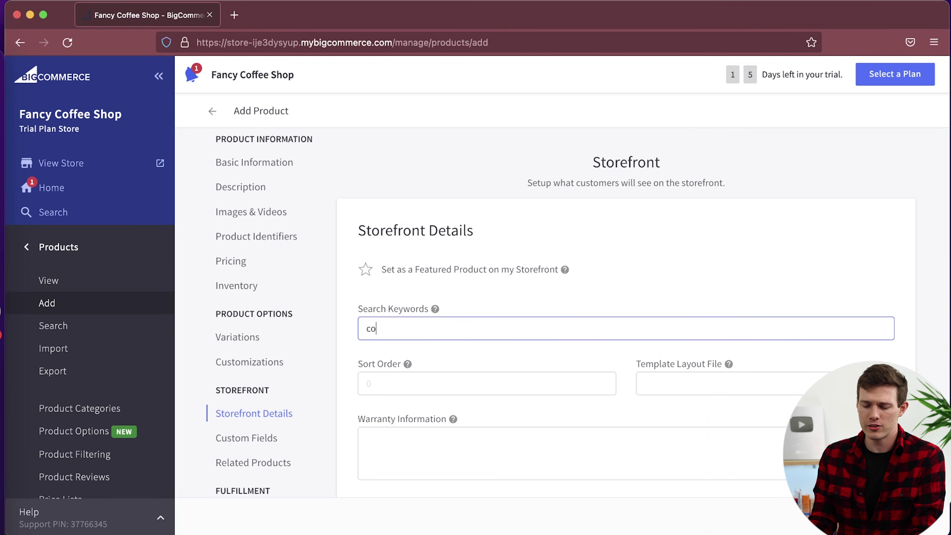
{"action": "type", "text": "ffee, grind, "}
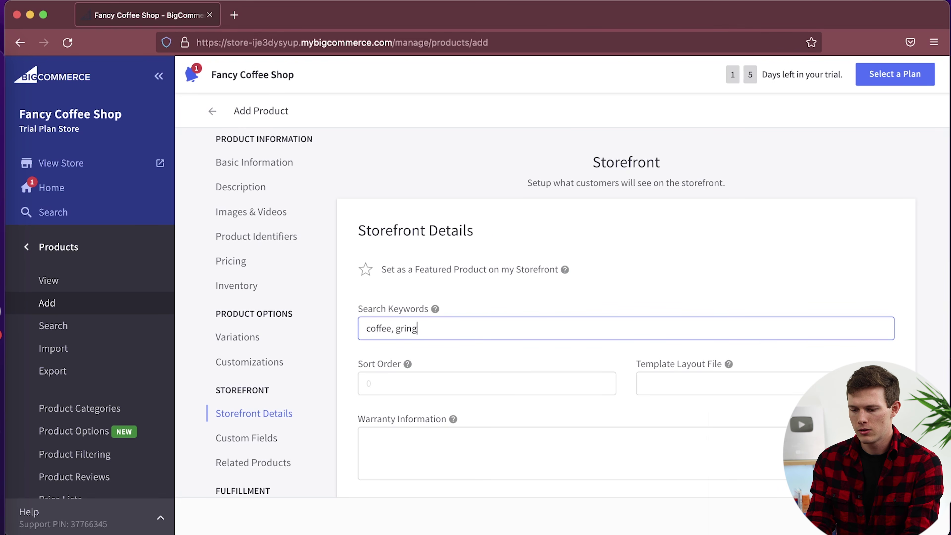
{"action": "type", "text": "coffee grounds, bag, coarse, fine, whole, coffee bean,"}
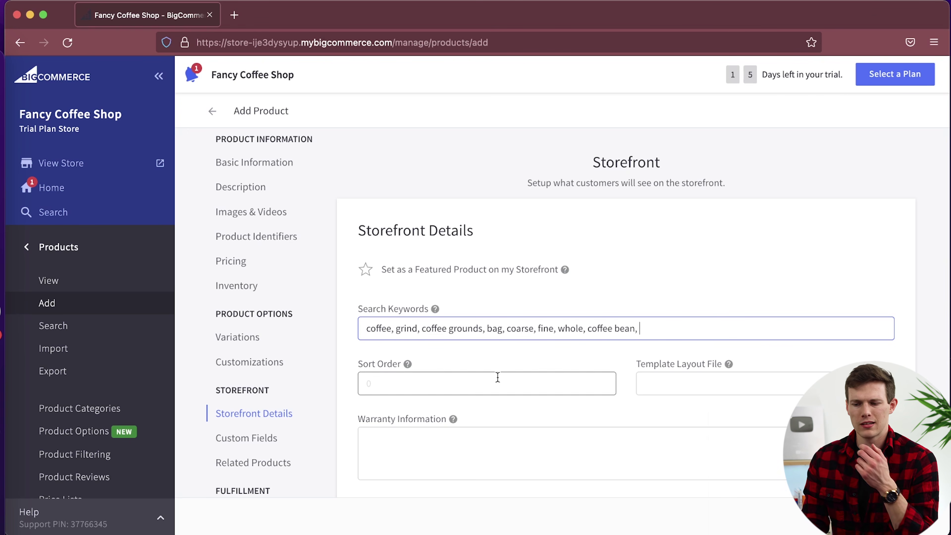
Step: Fill the product's warranty information with Lorem ipsum placeholder text
{"action": "scroll", "coordinate": [498, 377], "scroll_direction": "down", "scroll_amount": 5}
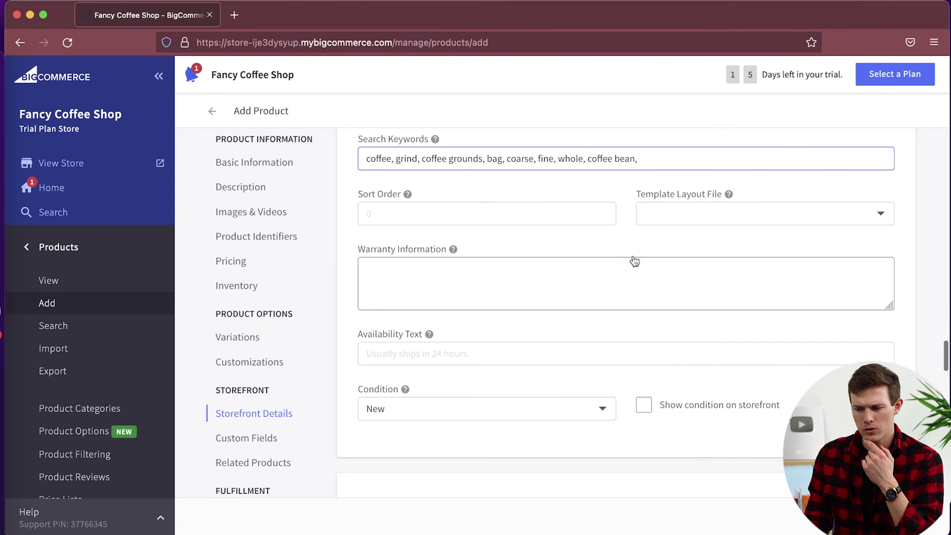
{"action": "left_click", "coordinate": [542, 289]}
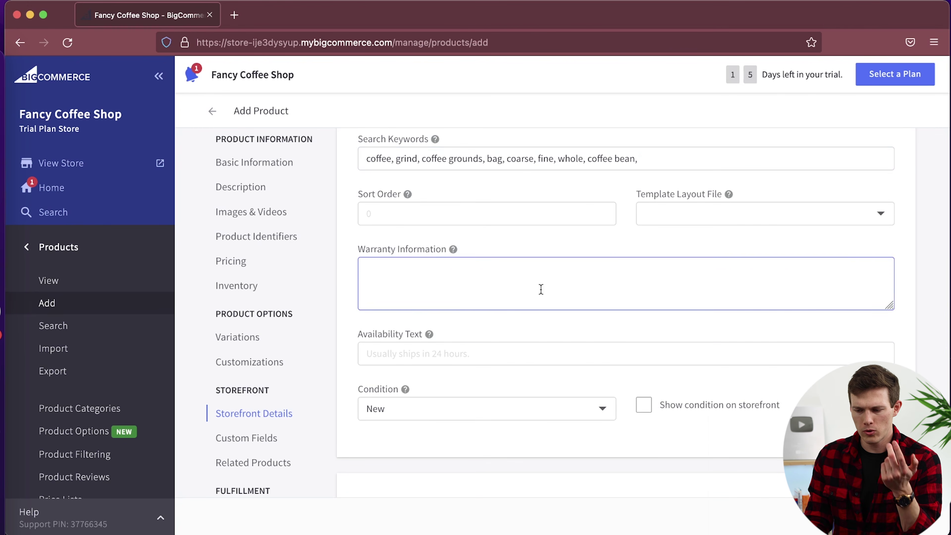
{"action": "type", "text": "Lorem ipsum dolor sit amet, consectetur adipiscing elit, sed do eiusmod tempor incididunt ut labore et dolore magna aliqua. Ut enim ad minim veniam, quis nostrud exercitation ullamco laboris nisi ut aliquip ex ea commodo consequat. Duis aute irure dolor in reprehenderit in voluptate velit esse cillum dolore eu fugiat nulla pariatur. Excepteur sint occaecat cupidatat non proident, sunt in culpa qui offici"}
{"action": "scroll", "coordinate": [486, 309], "scroll_direction": "up", "scroll_amount": 3}
{"action": "scroll", "coordinate": [486, 309], "scroll_direction": "down", "scroll_amount": 3}
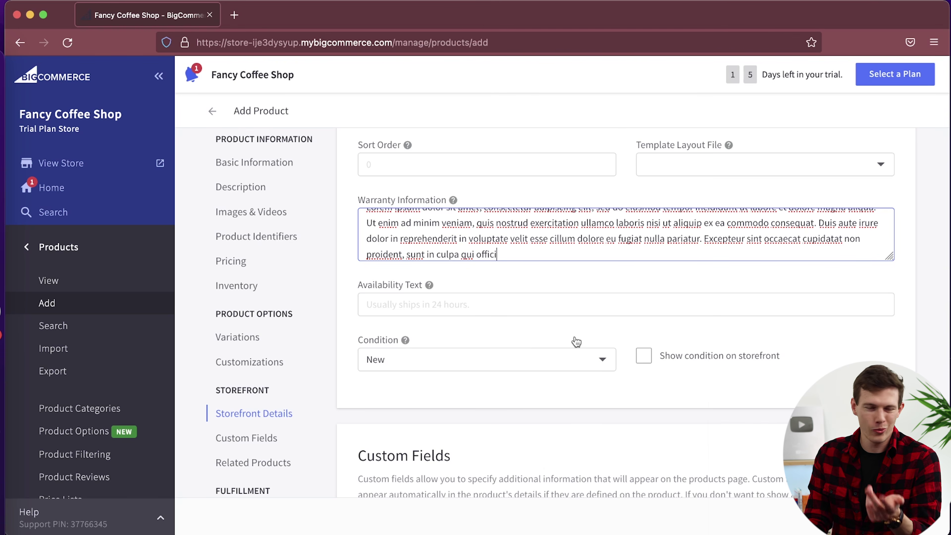
Step: Add a custom field named Source with the value "Grown in Hawaii" to the product
{"action": "scroll", "coordinate": [576, 341], "scroll_direction": "down", "scroll_amount": 6}
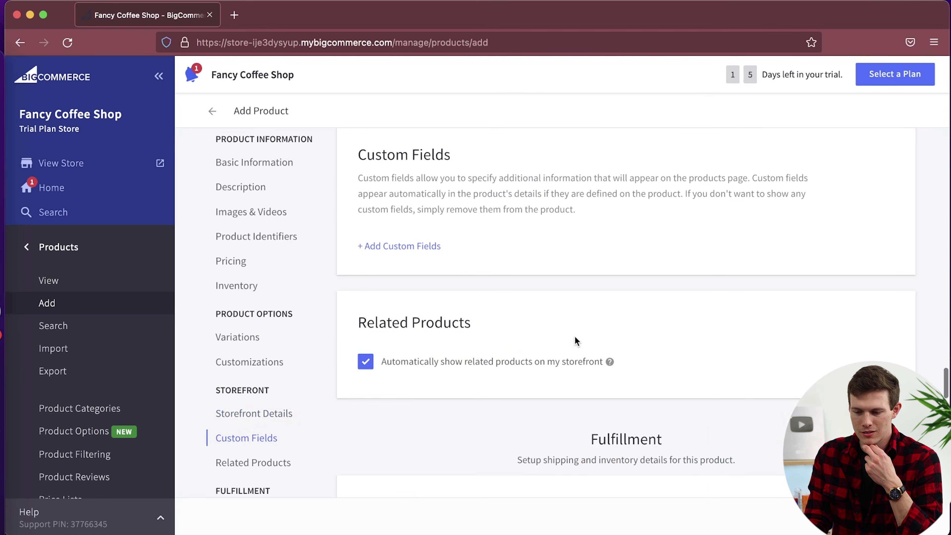
{"action": "left_click", "coordinate": [409, 296]}
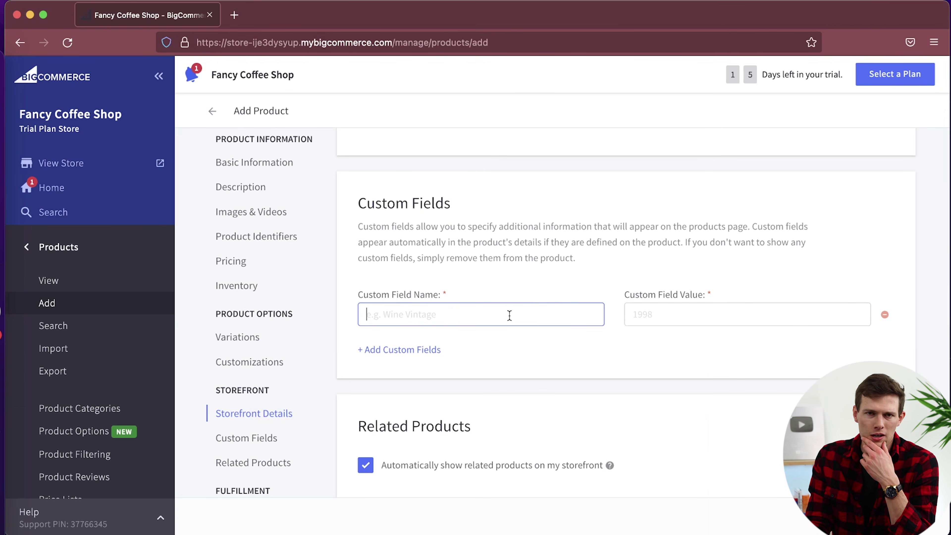
{"action": "type", "text": "S"}
{"action": "key", "text": "BackSpace"}
{"action": "type", "text": "Sourse"}
{"action": "key", "text": "BackSpace"}
{"action": "key", "text": "BackSpace"}
{"action": "type", "text": "ce"}
{"action": "left_click", "coordinate": [639, 314]}
{"action": "type", "text": "Grown in"}
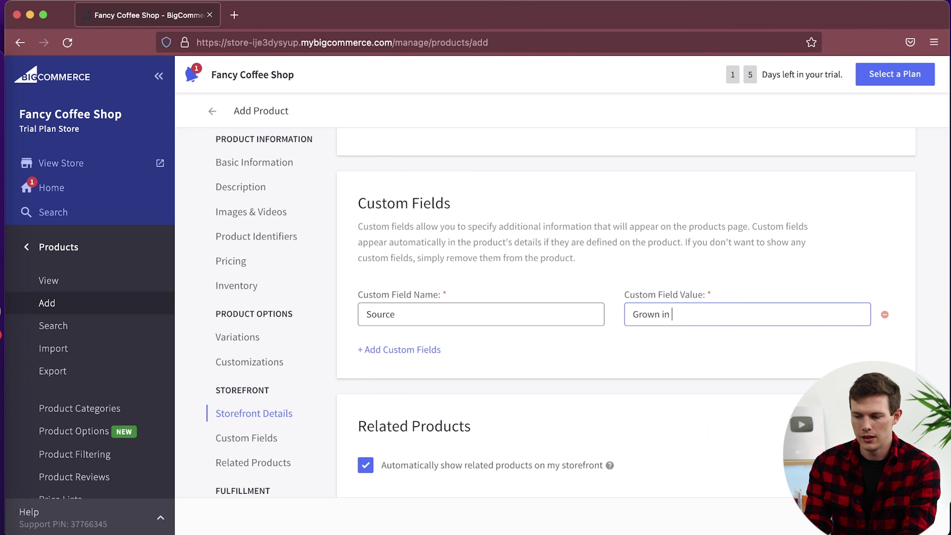
{"action": "type", "text": " Hawaii"}
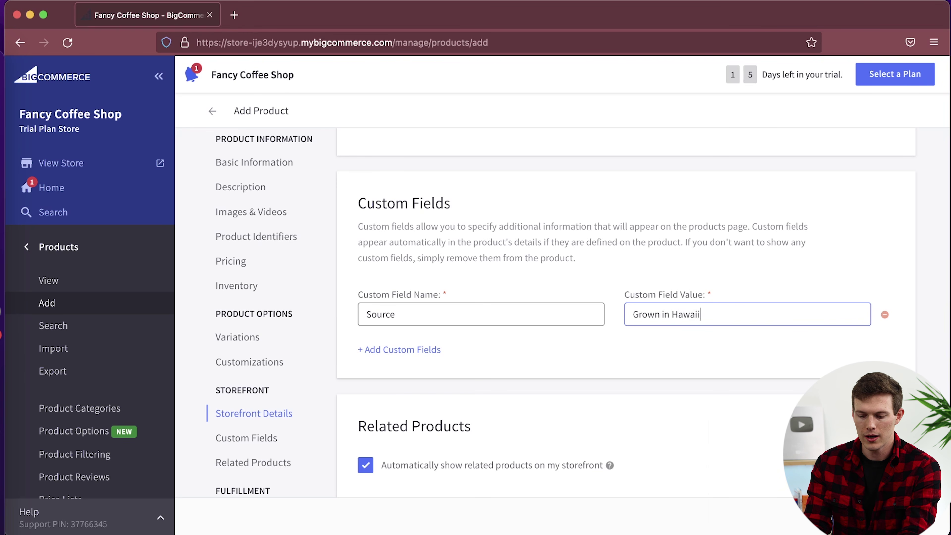
Step: Set the product's shipping dimensions to 4 inches wide, 4 inches high and 6 inches deep
{"action": "scroll", "coordinate": [617, 350], "scroll_direction": "down", "scroll_amount": 5}
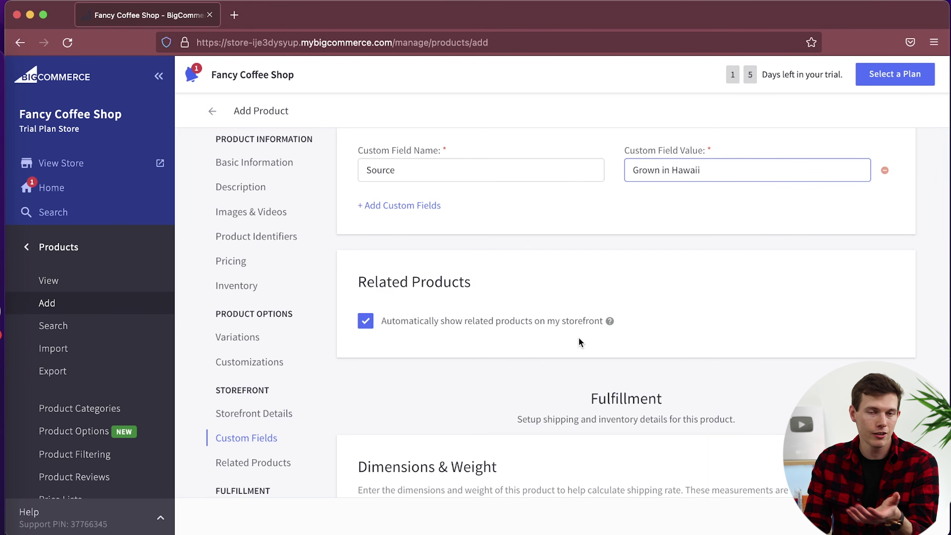
{"action": "scroll", "coordinate": [579, 342], "scroll_direction": "down", "scroll_amount": 3}
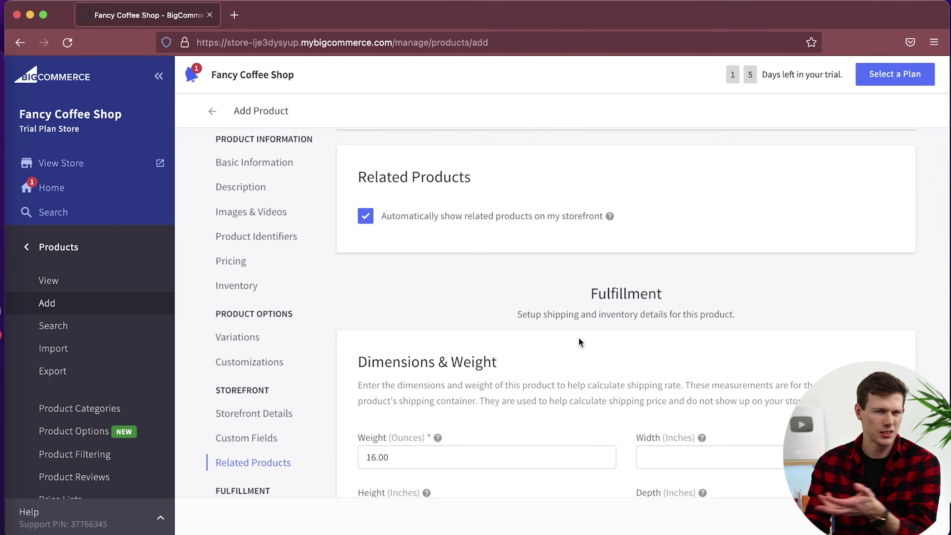
{"action": "scroll", "coordinate": [579, 339], "scroll_direction": "down", "scroll_amount": 2}
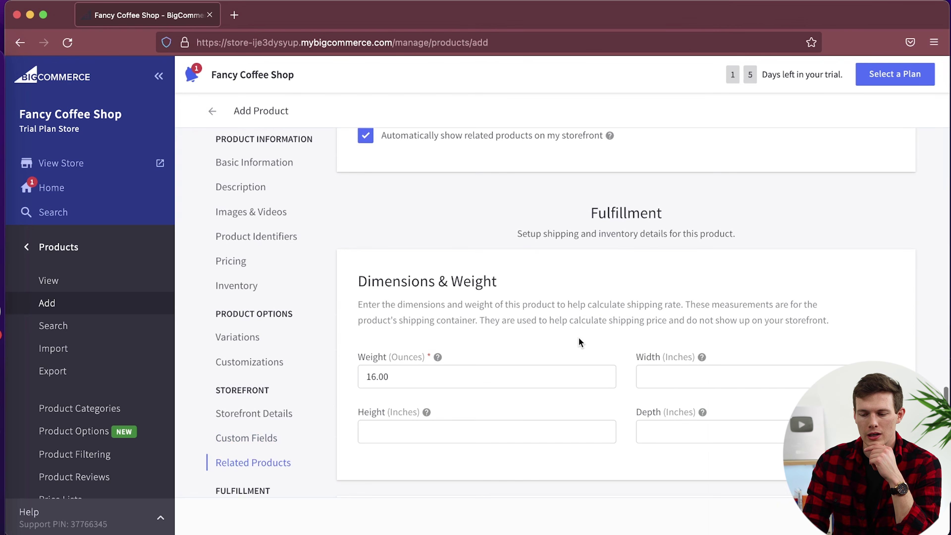
{"action": "scroll", "coordinate": [579, 337], "scroll_direction": "down", "scroll_amount": 2}
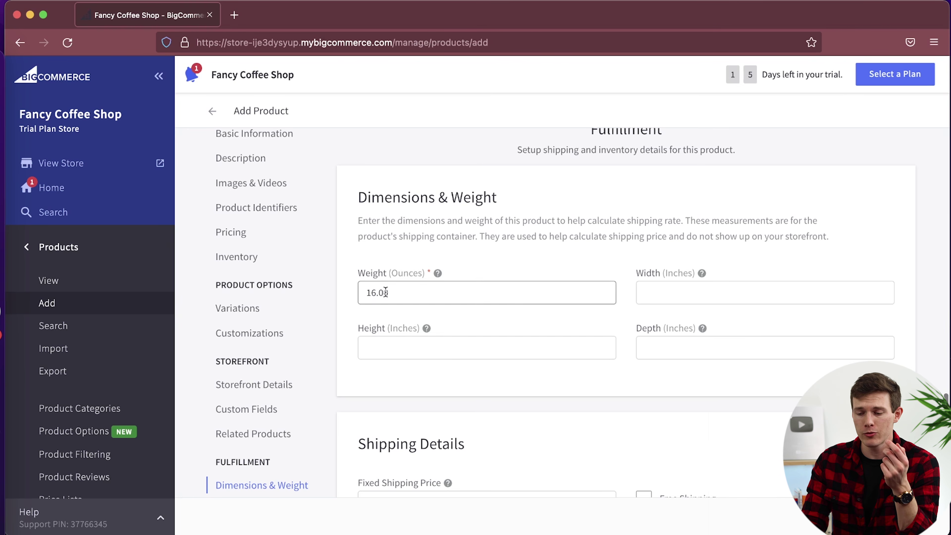
{"action": "left_click", "coordinate": [699, 291]}
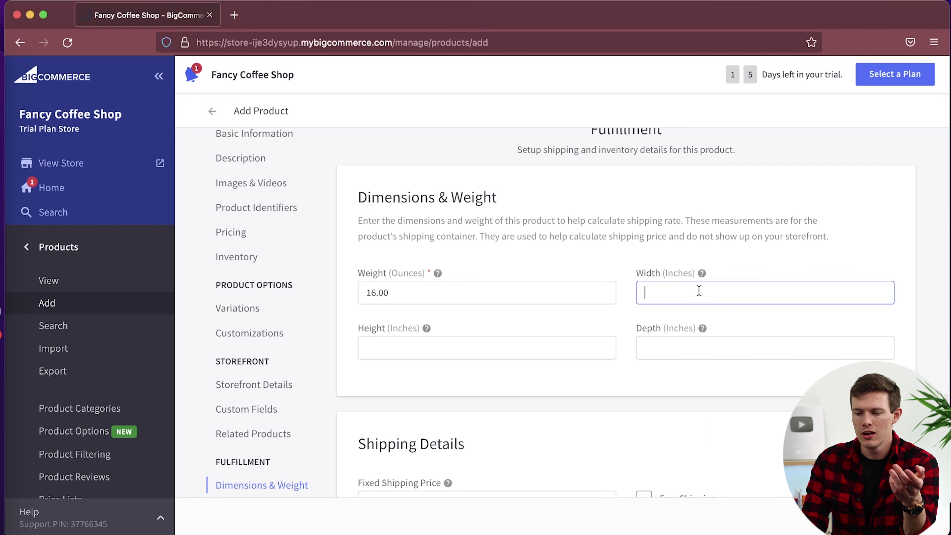
{"action": "type", "text": "4"}
{"action": "left_click", "coordinate": [599, 351]}
{"action": "type", "text": "4"}
{"action": "left_click", "coordinate": [666, 351]}
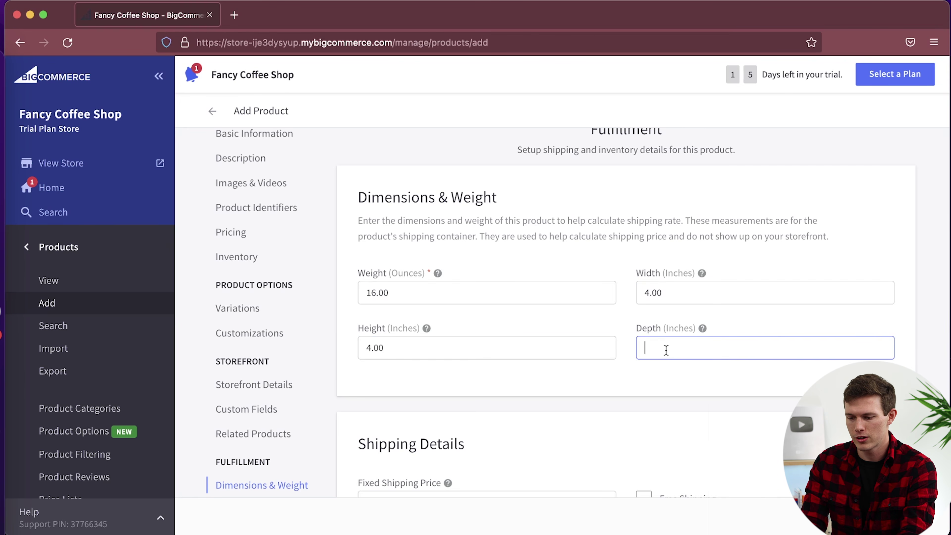
{"action": "type", "text": "6"}
Step: Change the product's height to 2 inches and enable free shipping for it
{"action": "scroll", "coordinate": [496, 373], "scroll_direction": "down", "scroll_amount": 1}
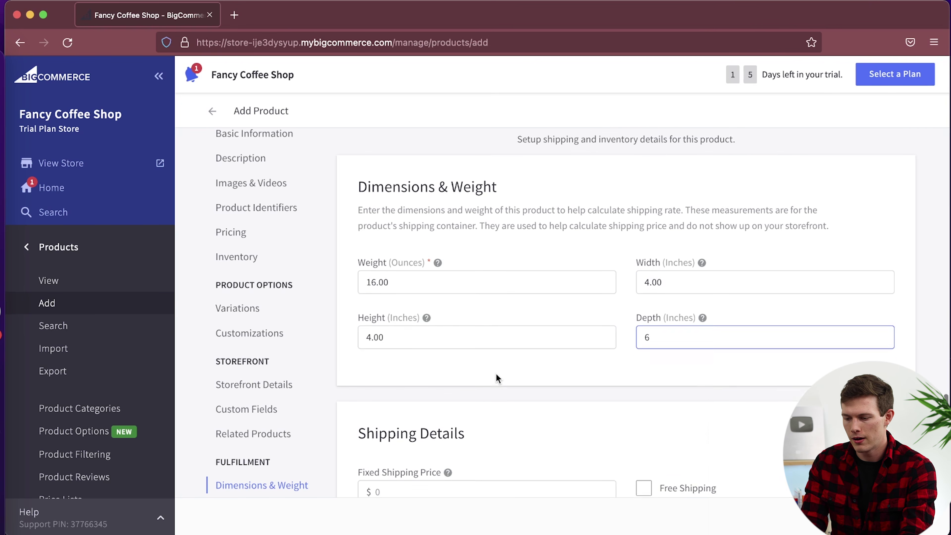
{"action": "left_click", "coordinate": [393, 321]}
{"action": "key", "text": "BackSpace"}
{"action": "key", "text": "BackSpace"}
{"action": "key", "text": "BackSpace"}
{"action": "key", "text": "BackSpace"}
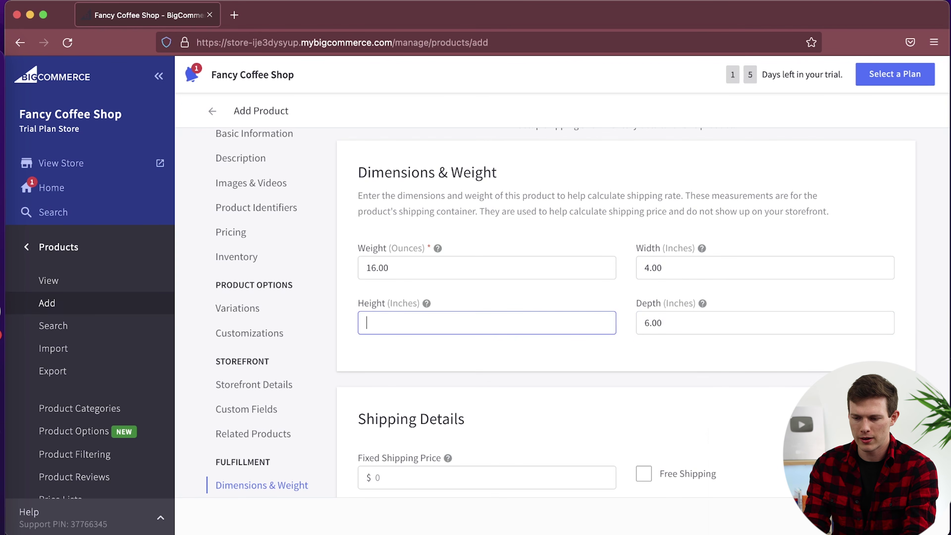
{"action": "type", "text": "2"}
{"action": "scroll", "coordinate": [500, 383], "scroll_direction": "down", "scroll_amount": 5}
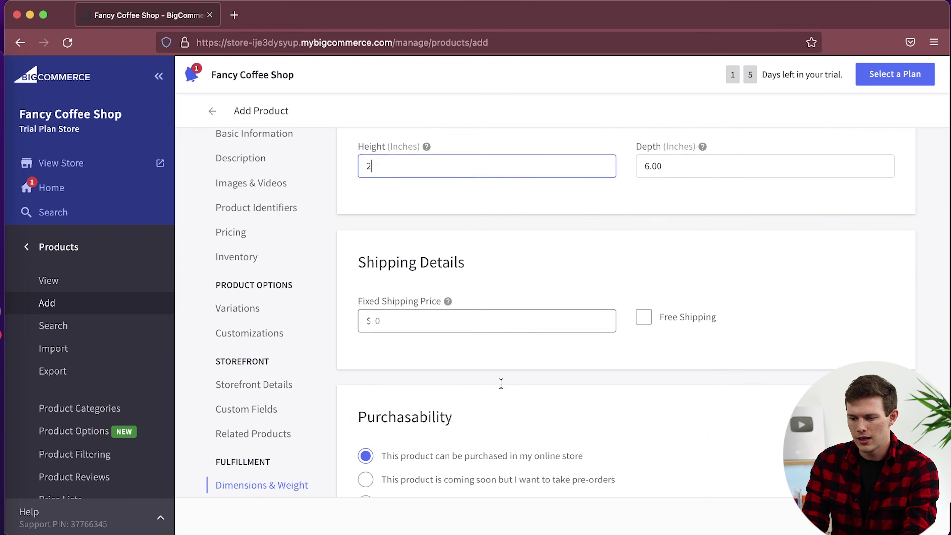
{"action": "left_click", "coordinate": [644, 277]}
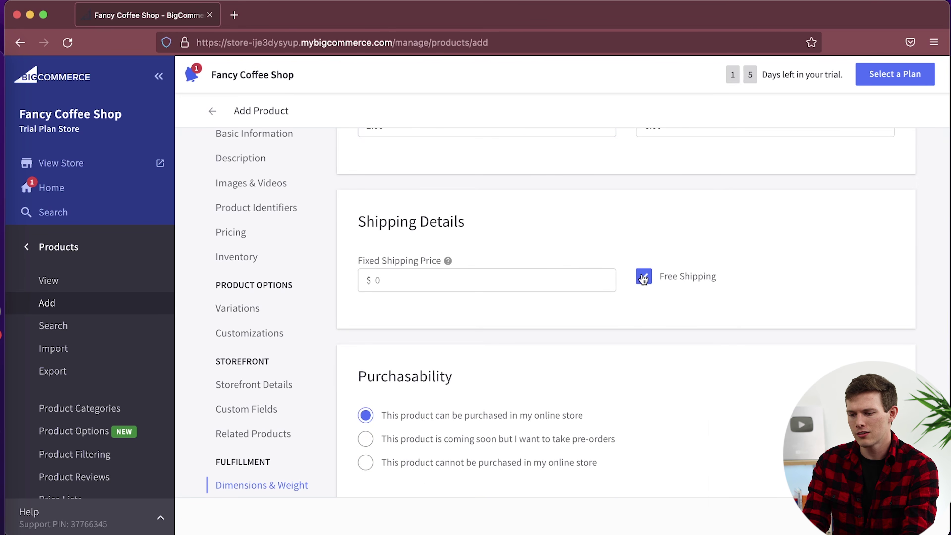
Step: Try the pre-order and not-purchasable options under Purchasability, and return the product to being purchasable in the online store
{"action": "scroll", "coordinate": [643, 278], "scroll_direction": "down", "scroll_amount": 4}
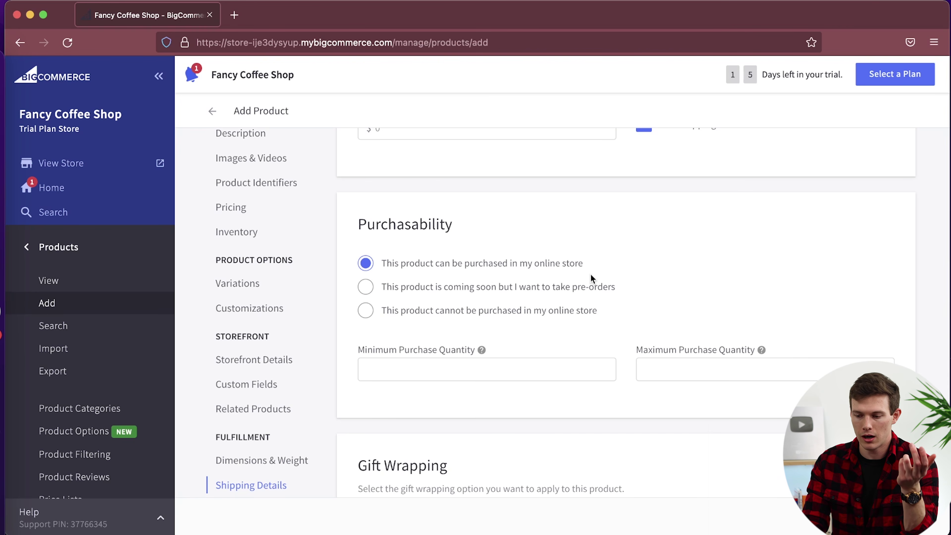
{"action": "left_click", "coordinate": [484, 291]}
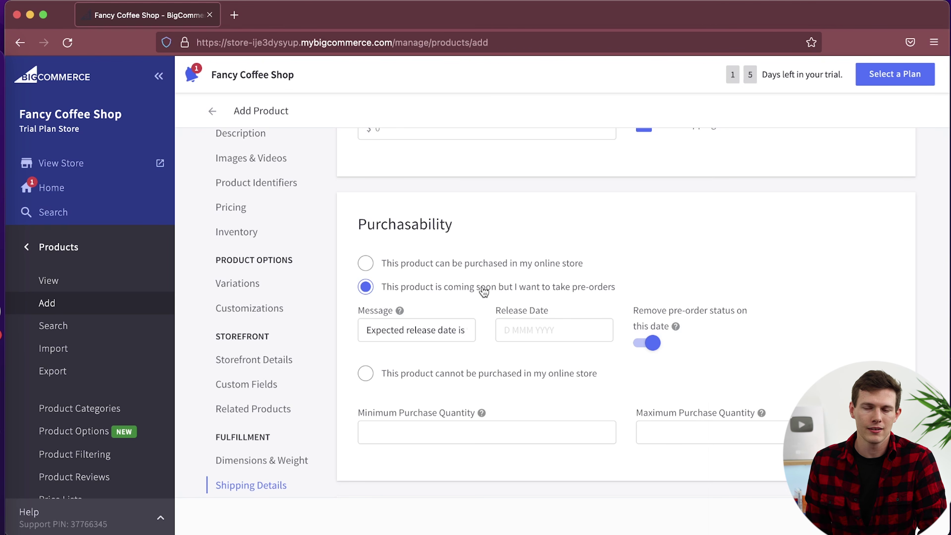
{"action": "left_click", "coordinate": [372, 375]}
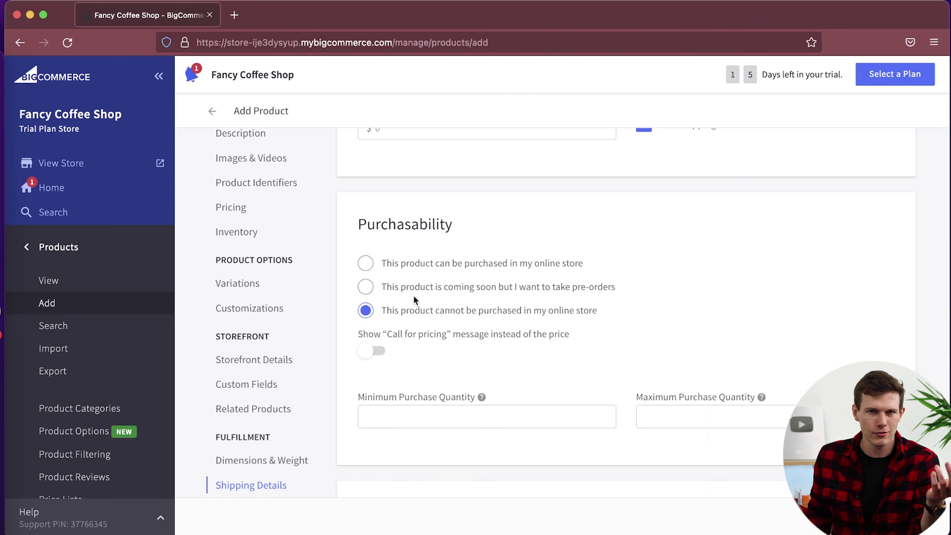
{"action": "left_click", "coordinate": [368, 265]}
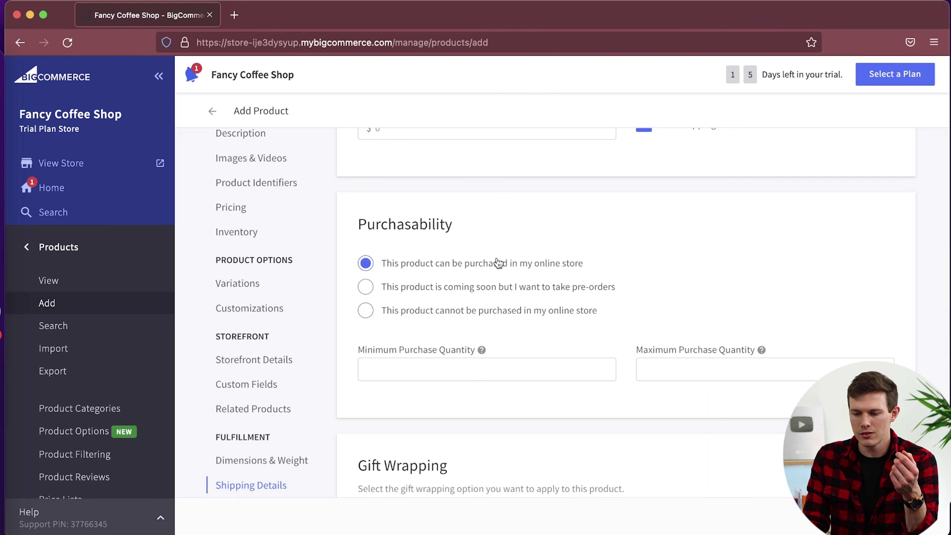
{"action": "left_click", "coordinate": [548, 371]}
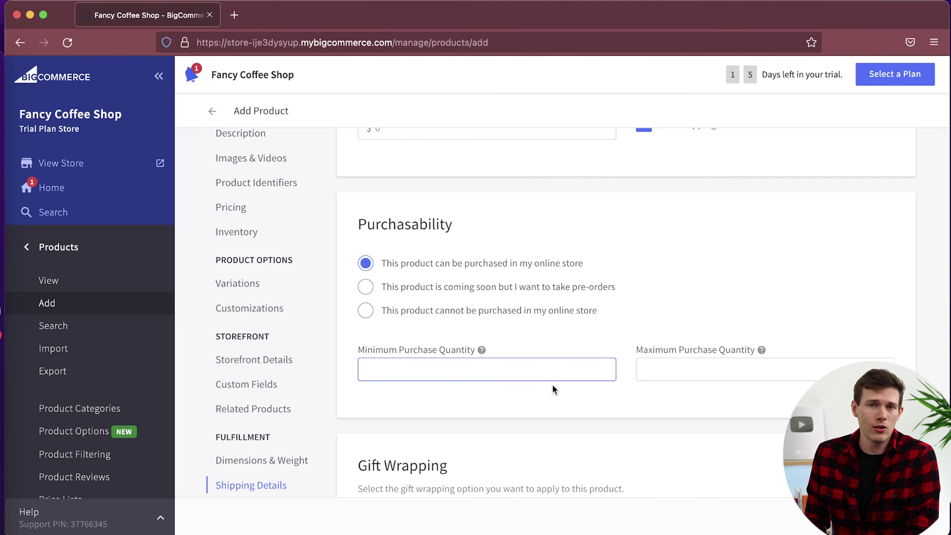
Step: Disallow gift wrapping for this product in its gift wrapping options
{"action": "scroll", "coordinate": [666, 420], "scroll_direction": "down", "scroll_amount": 10}
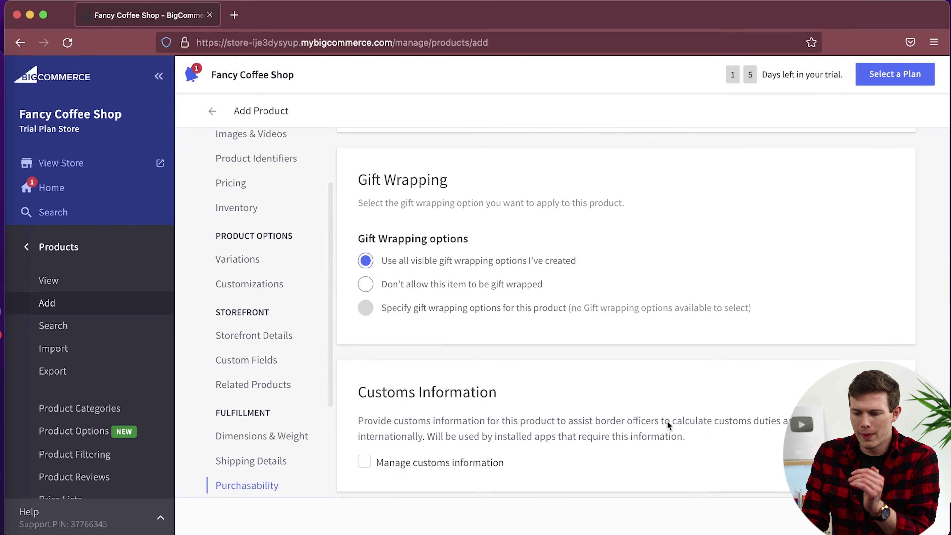
{"action": "left_click", "coordinate": [366, 226]}
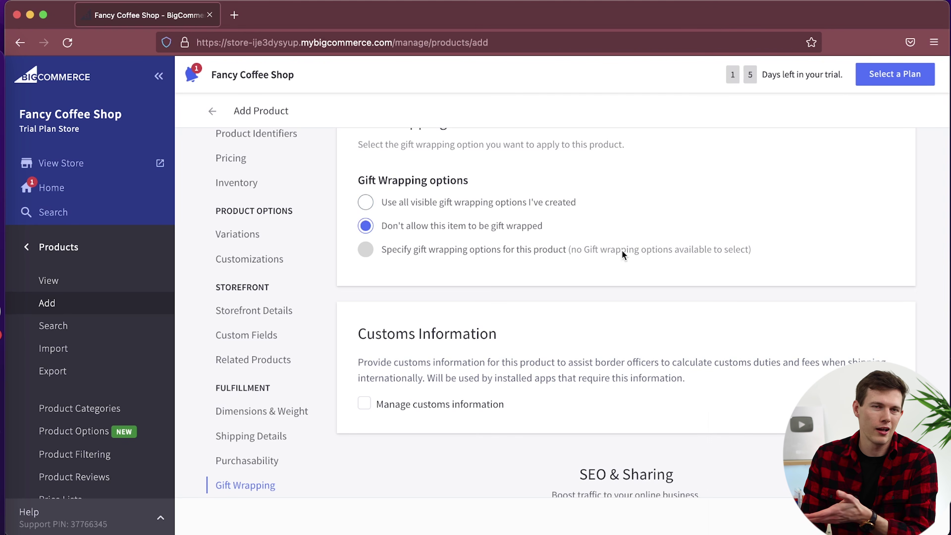
{"action": "scroll", "coordinate": [622, 251], "scroll_direction": "down", "scroll_amount": 4}
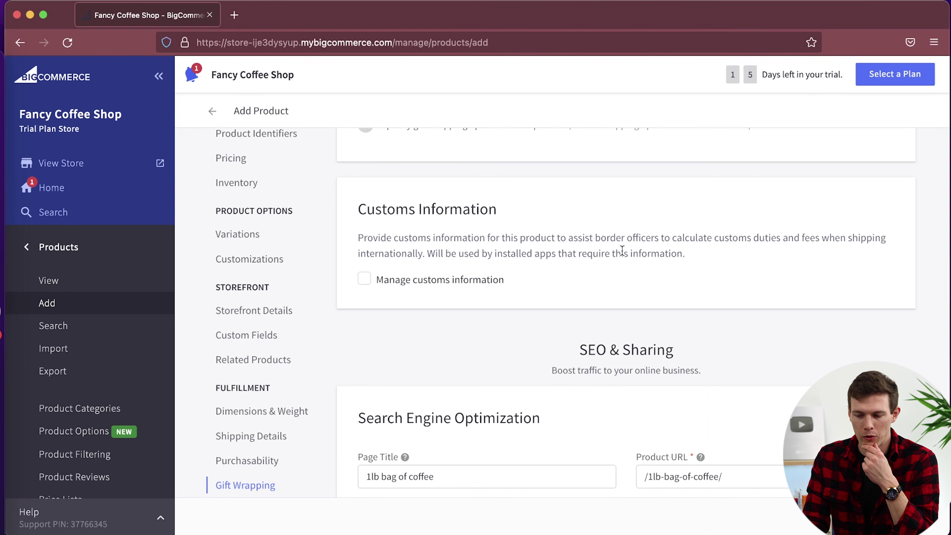
{"action": "scroll", "coordinate": [622, 251], "scroll_direction": "up", "scroll_amount": 8}
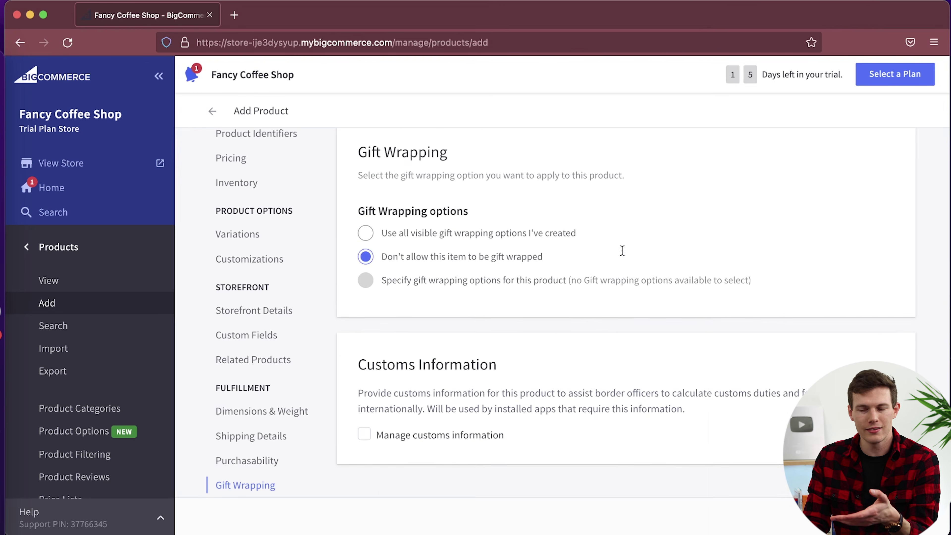
{"action": "scroll", "coordinate": [624, 256], "scroll_direction": "up", "scroll_amount": 1}
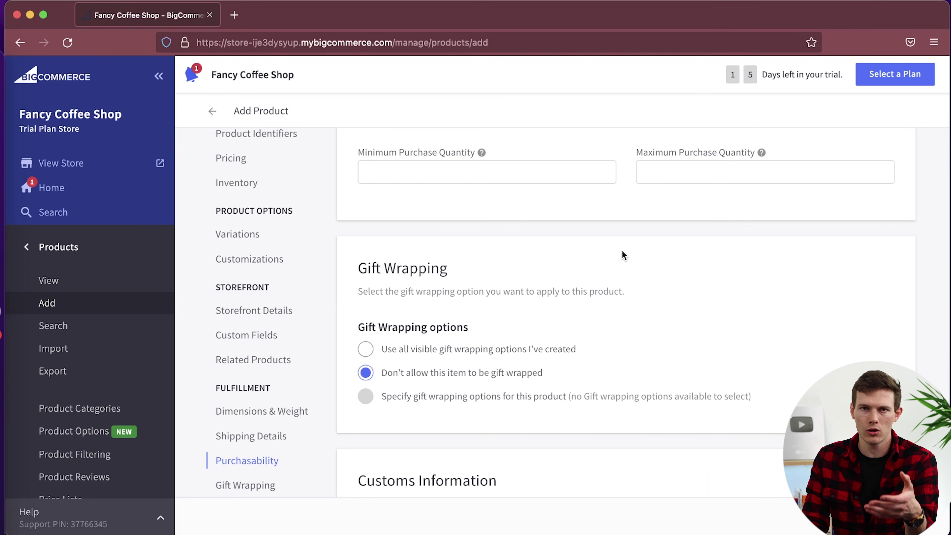
Step: Examine the customs information section and the search engine optimization fields for page title, product URL and meta description
{"action": "scroll", "coordinate": [623, 255], "scroll_direction": "down", "scroll_amount": 10}
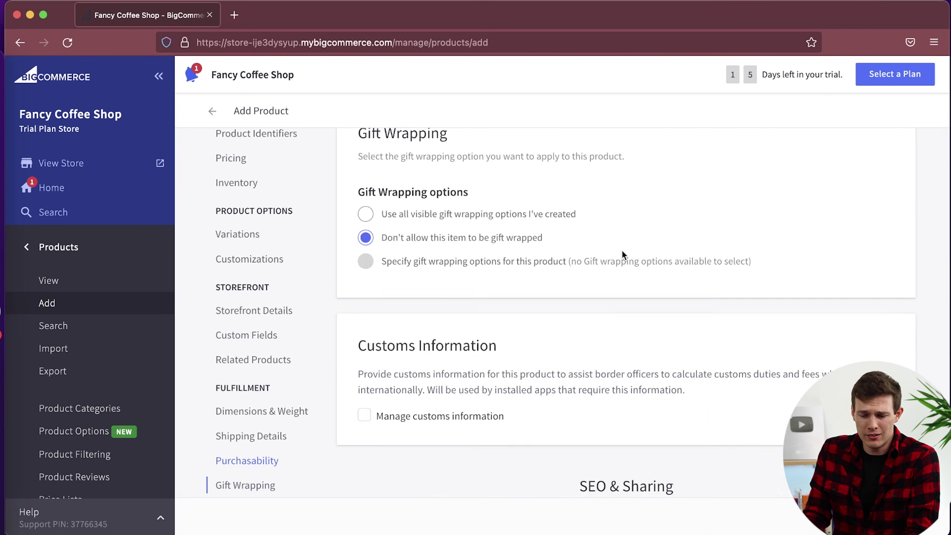
{"action": "scroll", "coordinate": [622, 255], "scroll_direction": "down", "scroll_amount": 2}
{"action": "scroll", "coordinate": [622, 255], "scroll_direction": "up", "scroll_amount": 2}
{"action": "scroll", "coordinate": [555, 257], "scroll_direction": "down", "scroll_amount": 6}
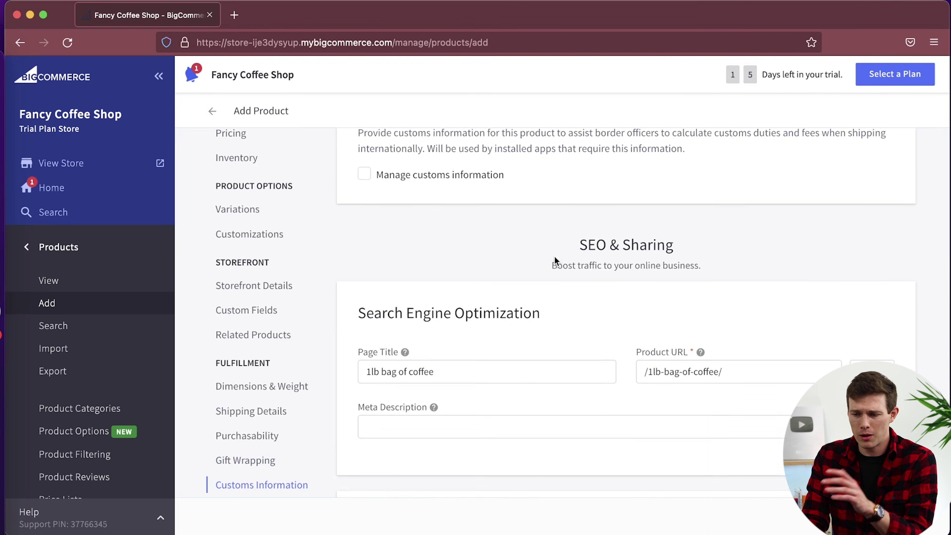
{"action": "scroll", "coordinate": [556, 259], "scroll_direction": "up", "scroll_amount": 1}
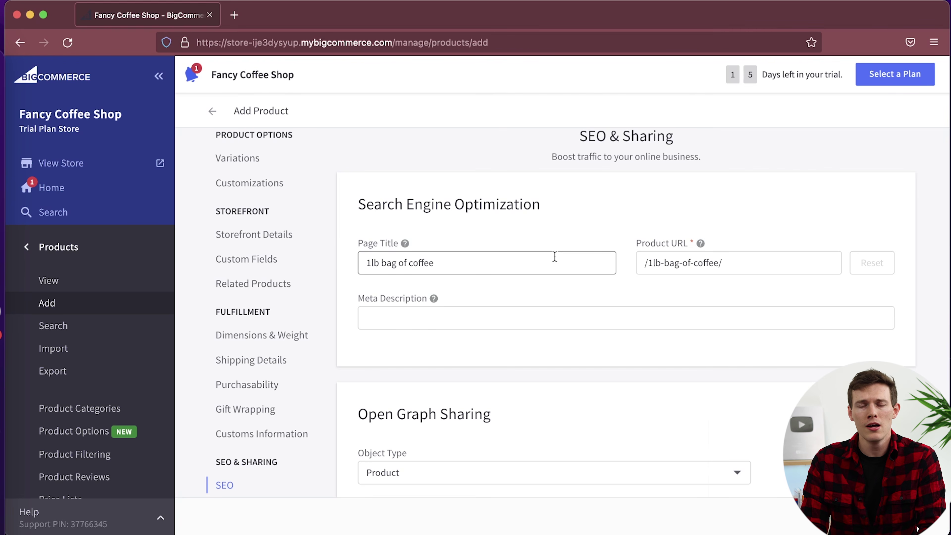
{"action": "left_click_drag", "start_coordinate": [555, 256], "coordinate": [307, 257]}
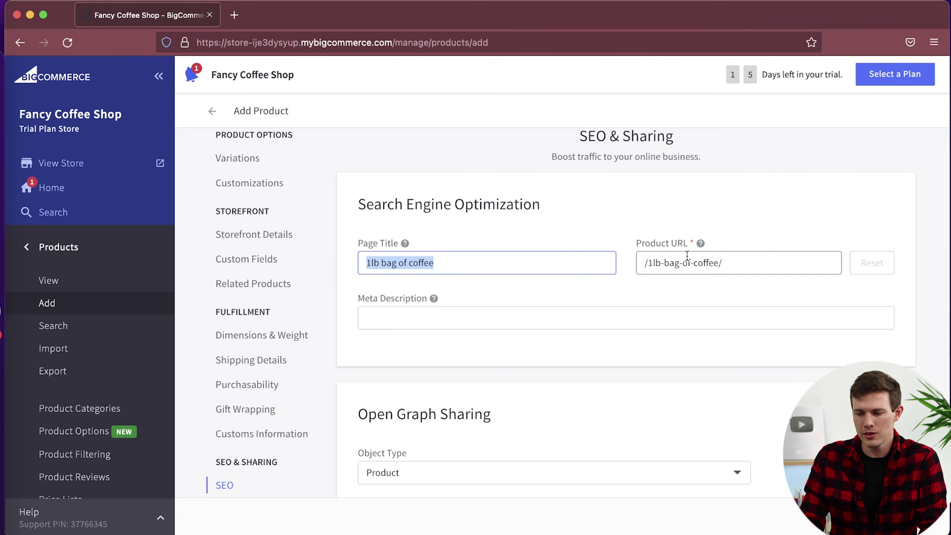
{"action": "left_click", "coordinate": [706, 263]}
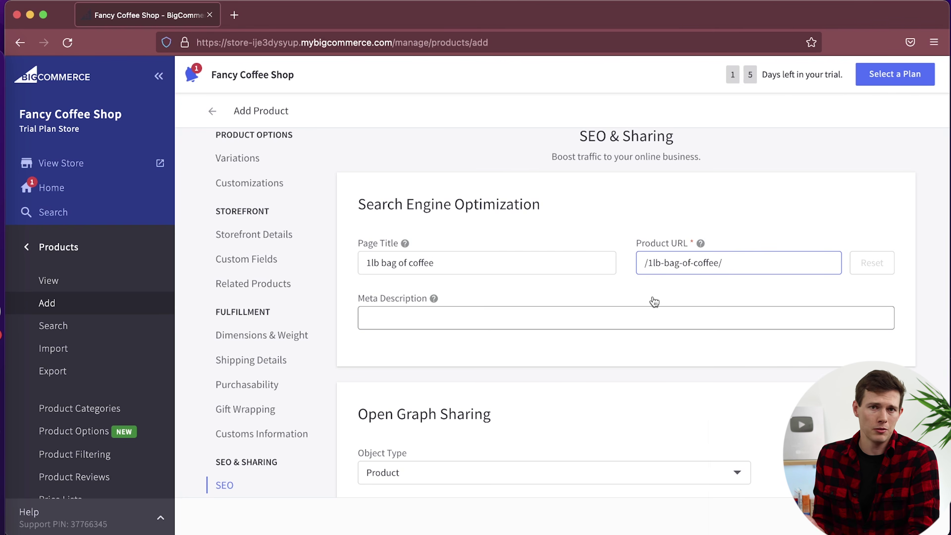
{"action": "left_click", "coordinate": [518, 318]}
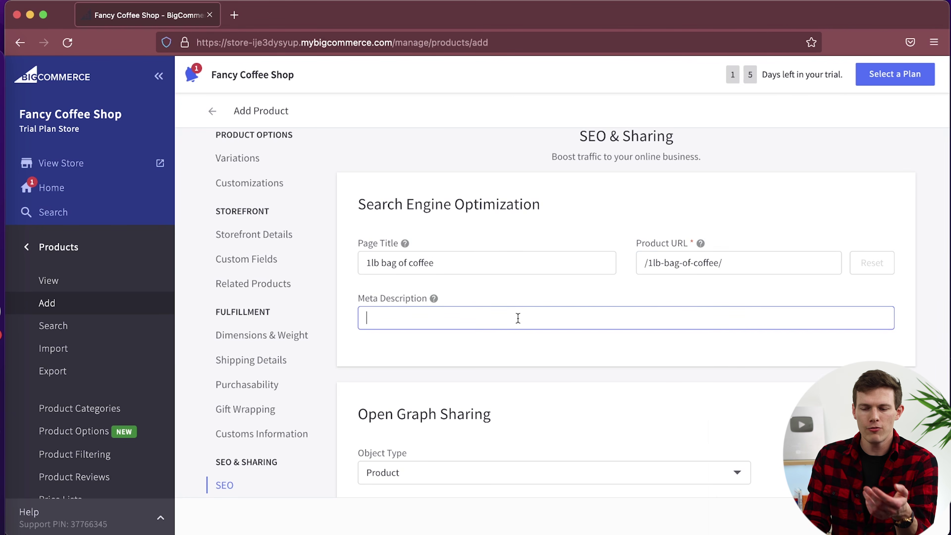
{"action": "scroll", "coordinate": [518, 318], "scroll_direction": "up", "scroll_amount": 20}
{"action": "scroll", "coordinate": [520, 322], "scroll_direction": "down", "scroll_amount": 10}
{"action": "scroll", "coordinate": [519, 322], "scroll_direction": "down", "scroll_amount": 15}
{"action": "scroll", "coordinate": [518, 319], "scroll_direction": "down", "scroll_amount": 8}
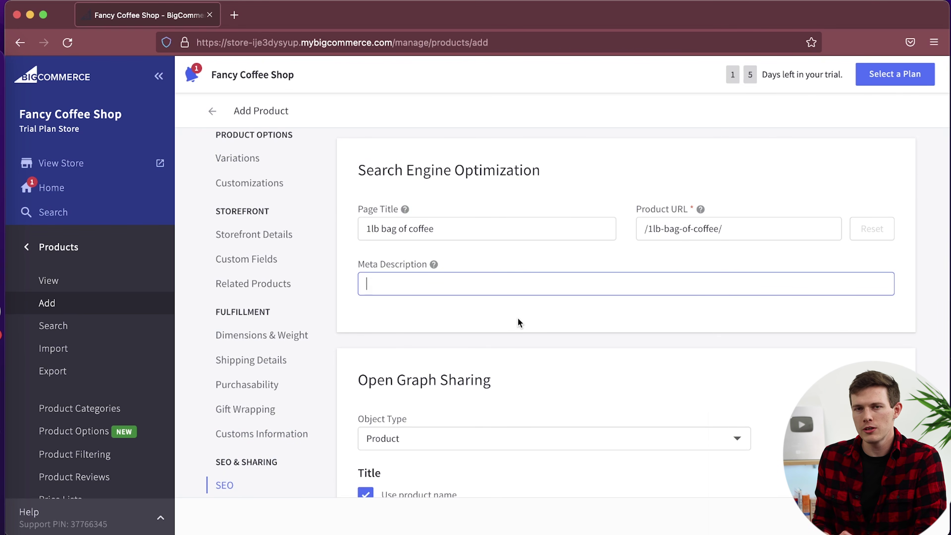
Step: Search Google for "premium coffee" in a new browser tab
{"action": "key", "text": "super+t"}
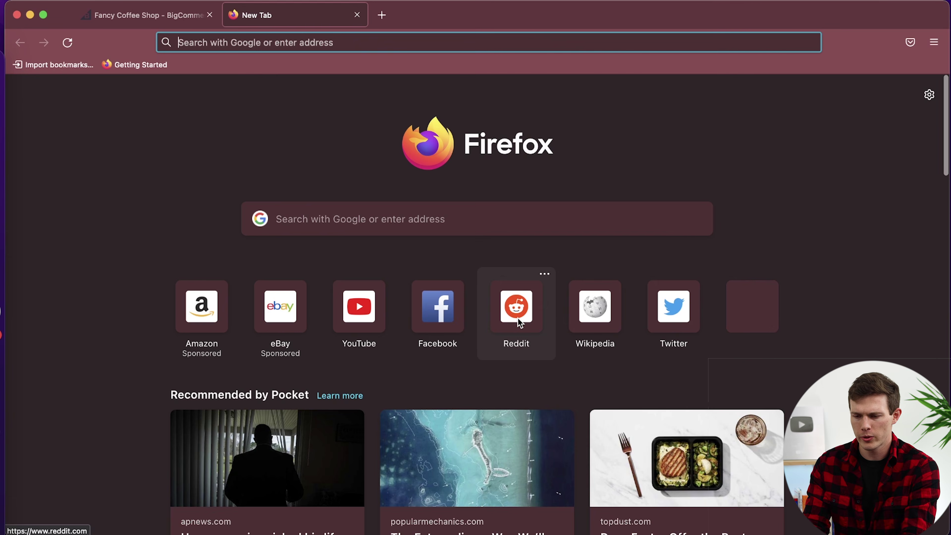
{"action": "type", "text": "chep"}
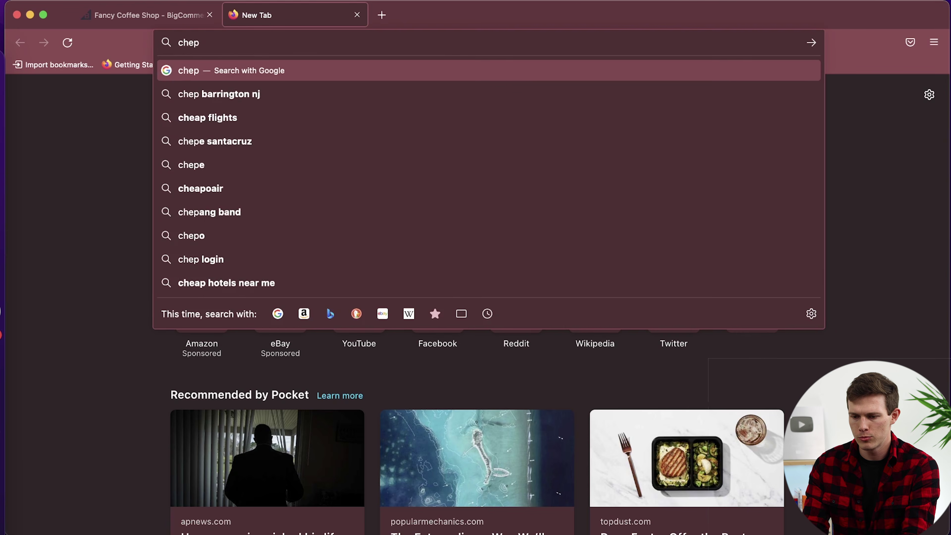
{"action": "key", "text": "BackSpace"}
{"action": "key", "text": "BackSpace"}
{"action": "key", "text": "BackSpace"}
{"action": "key", "text": "BackSpace"}
{"action": "type", "text": "premium coffee"}
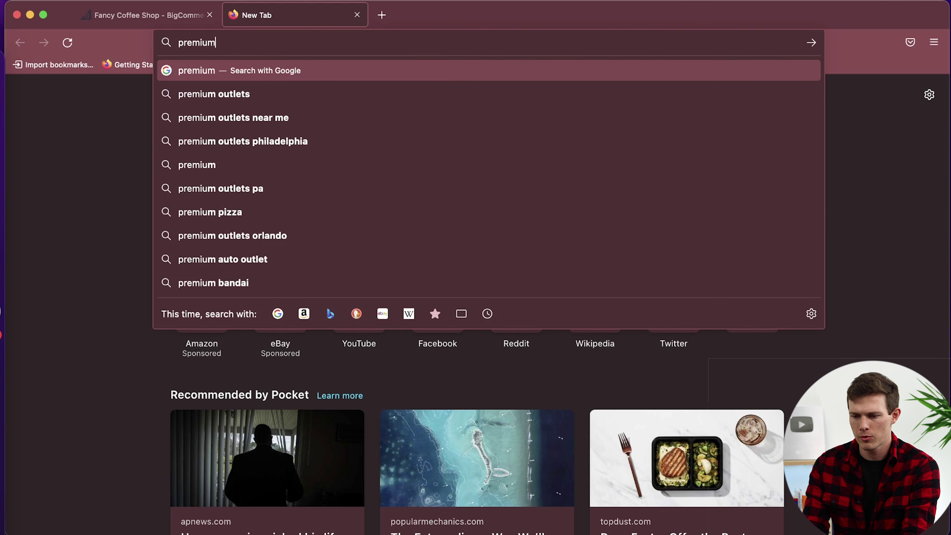
{"action": "key", "text": "Return"}
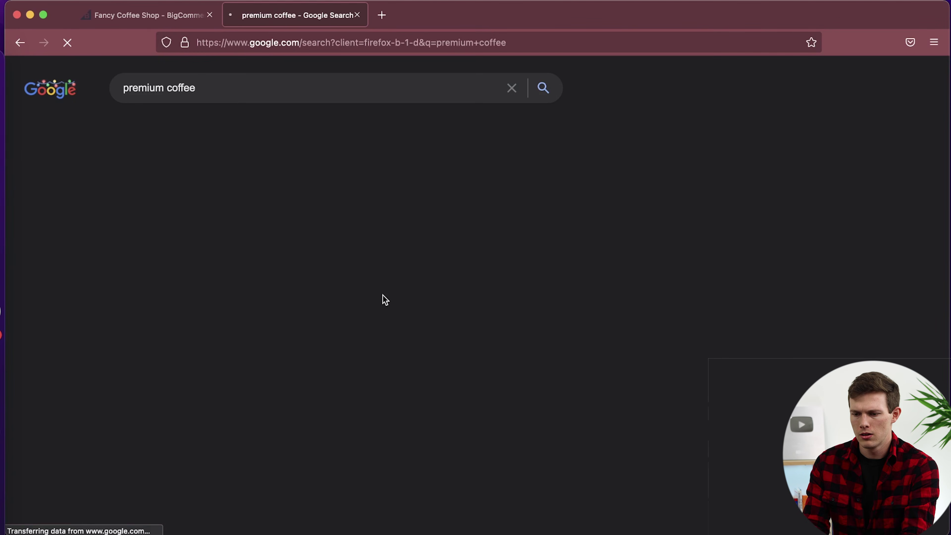
Step: Examine how page titles and descriptions appear in the Google results for "premium coffee"
{"action": "scroll", "coordinate": [383, 296], "scroll_direction": "down", "scroll_amount": 1}
{"action": "scroll", "coordinate": [385, 300], "scroll_direction": "down", "scroll_amount": 10}
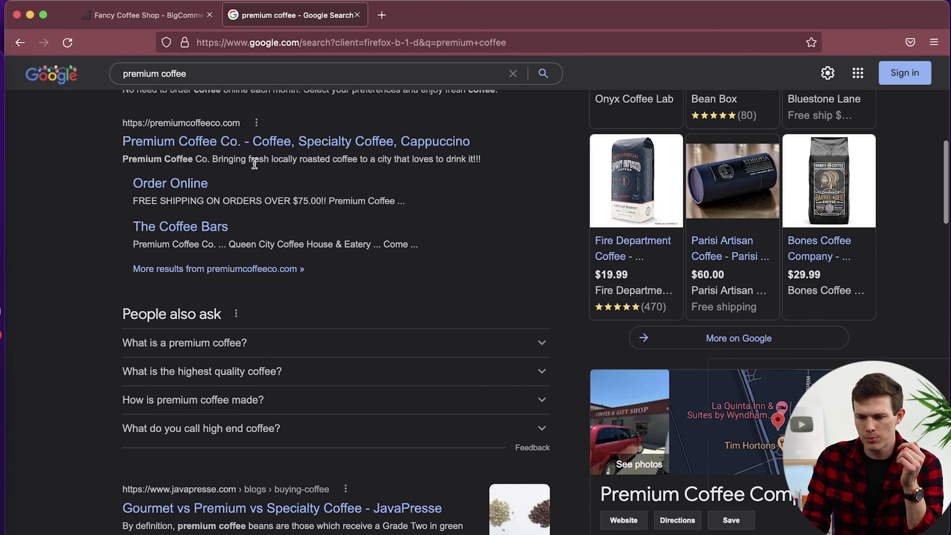
{"action": "key", "text": "ctrl+shift+Tab"}
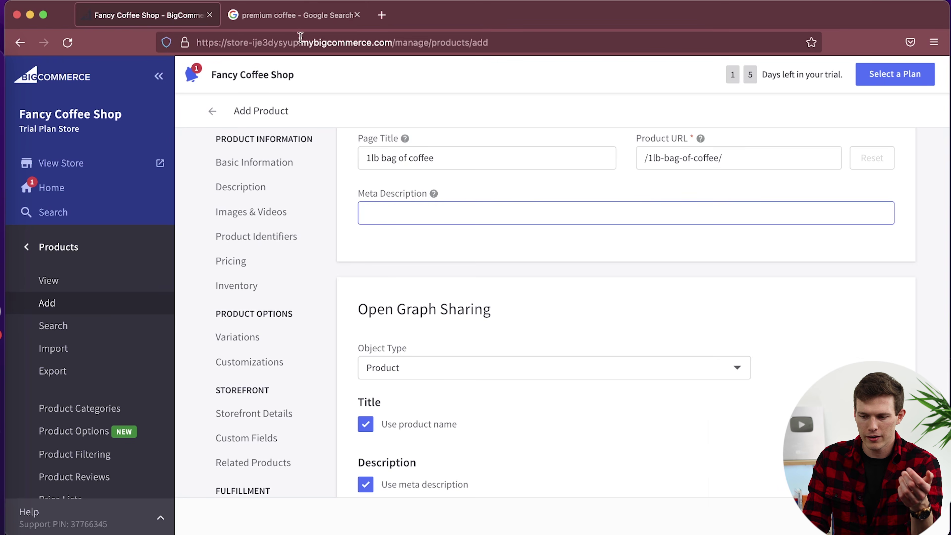
{"action": "left_click", "coordinate": [293, 15]}
{"action": "scroll", "coordinate": [276, 291], "scroll_direction": "down", "scroll_amount": 7}
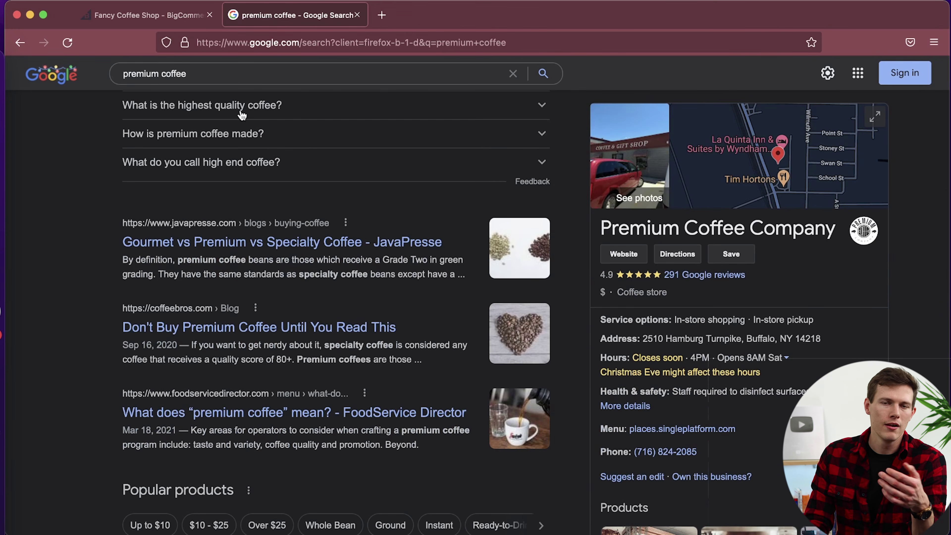
Step: Close the Google search and fill the product's meta description with the copied lorem ipsum placeholder text
{"action": "left_click", "coordinate": [357, 15]}
{"action": "left_click", "coordinate": [444, 220]}
{"action": "key", "text": "super+v"}
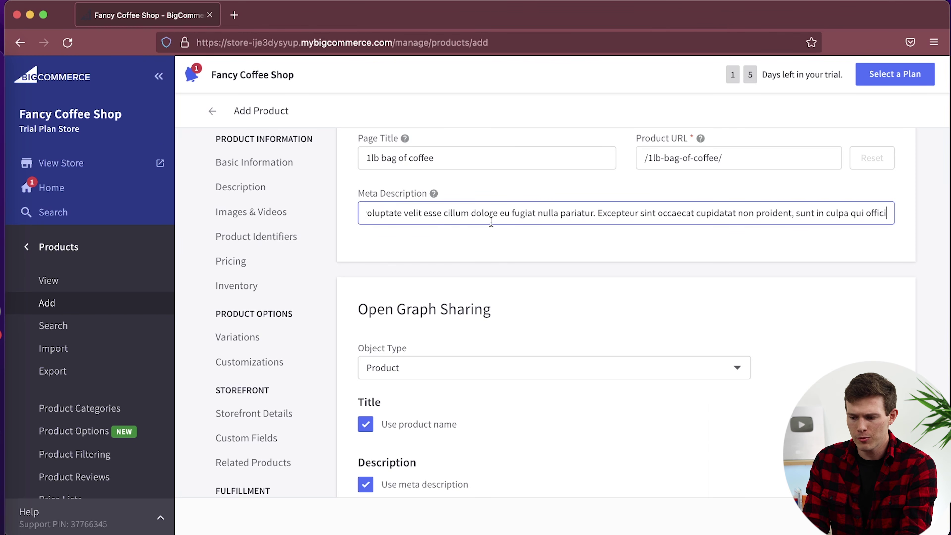
{"action": "scroll", "coordinate": [563, 299], "scroll_direction": "down", "scroll_amount": 4}
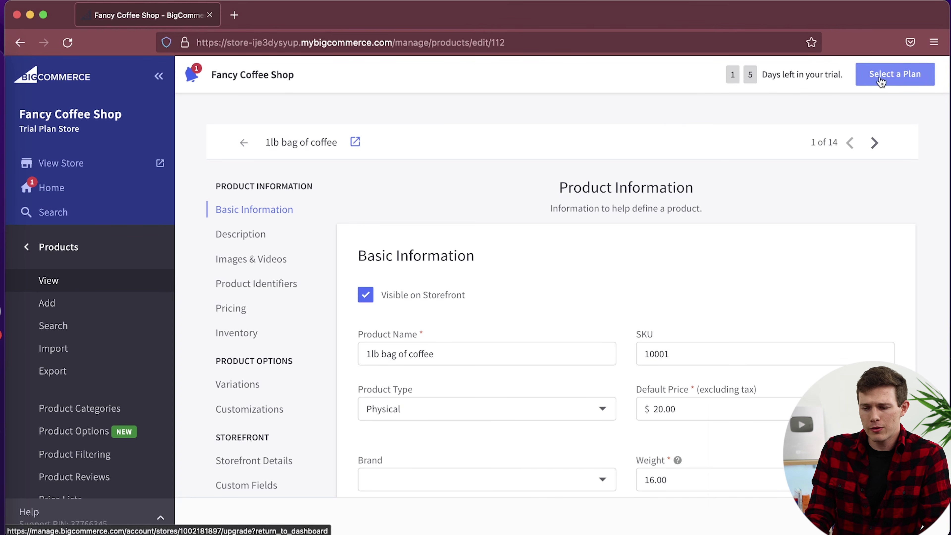
Step: Open the store's plan selection and compare the monthly prices of the Standard, Plus and Pro plans
{"action": "left_click", "coordinate": [915, 79]}
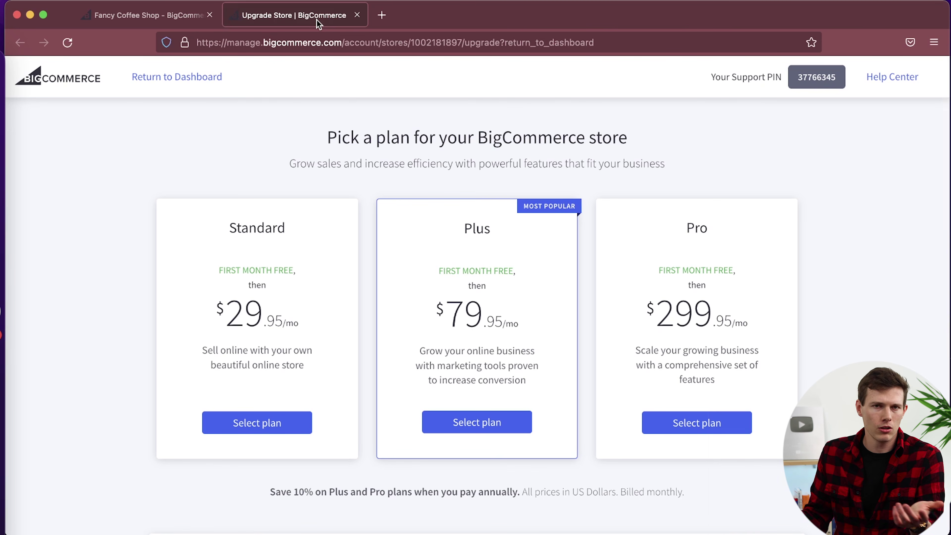
{"action": "scroll", "coordinate": [116, 238], "scroll_direction": "down", "scroll_amount": 3}
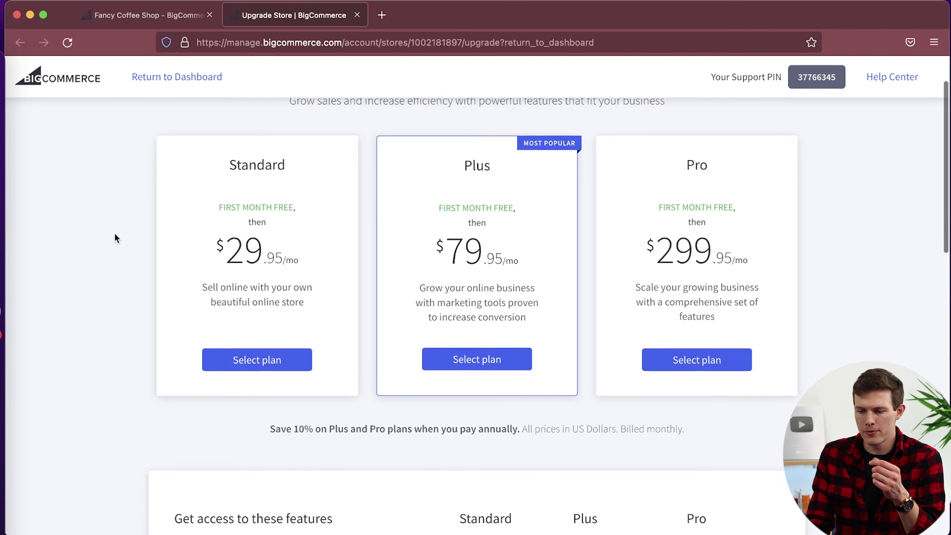
{"action": "scroll", "coordinate": [116, 238], "scroll_direction": "up", "scroll_amount": 2}
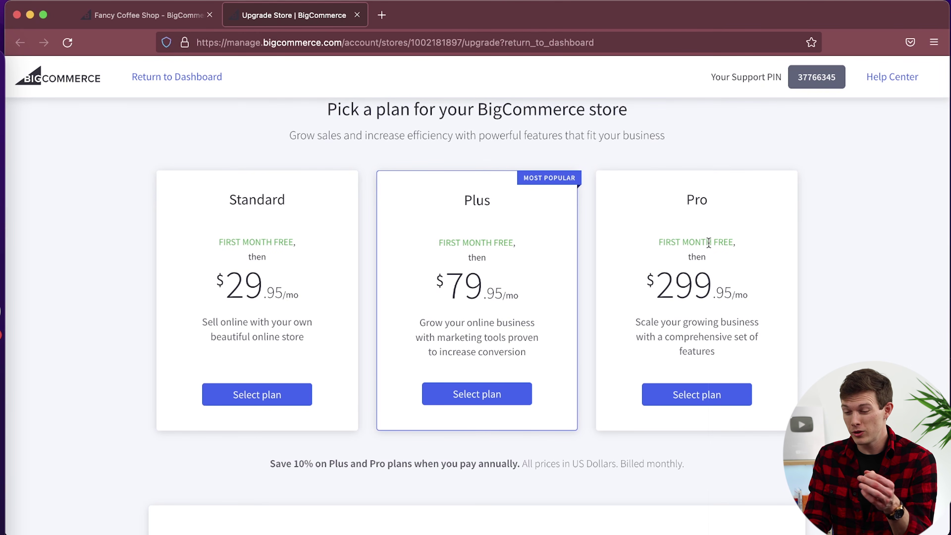
{"action": "scroll", "coordinate": [753, 340], "scroll_direction": "down", "scroll_amount": 3}
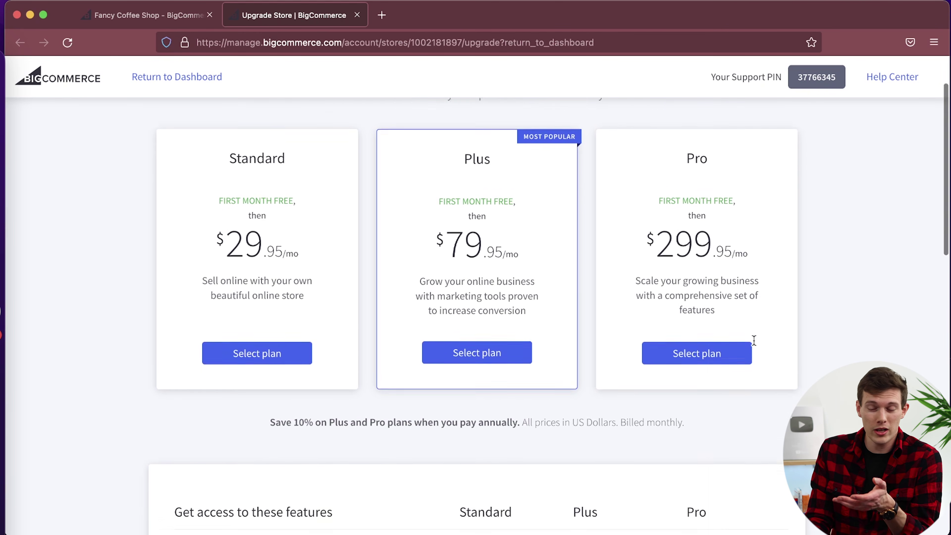
{"action": "scroll", "coordinate": [754, 344], "scroll_direction": "down", "scroll_amount": 2}
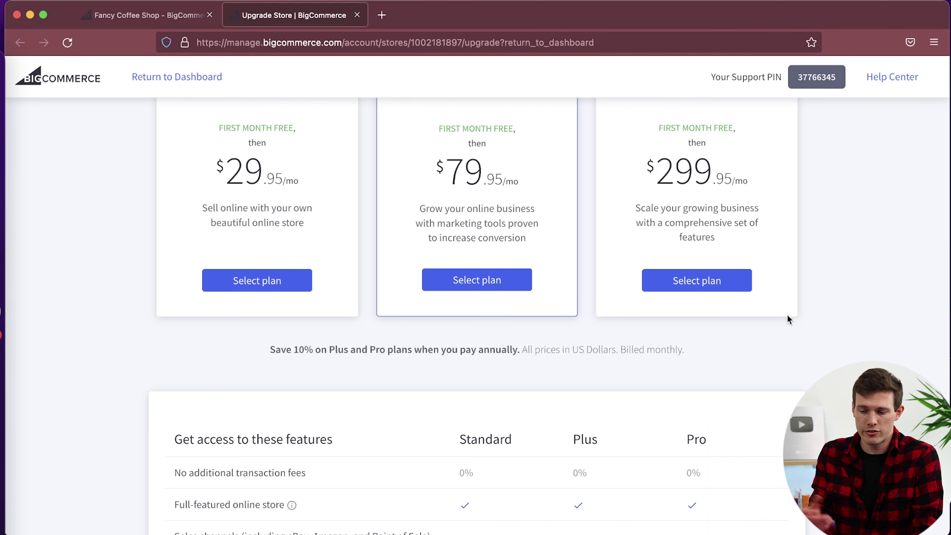
{"action": "scroll", "coordinate": [798, 317], "scroll_direction": "up", "scroll_amount": 2}
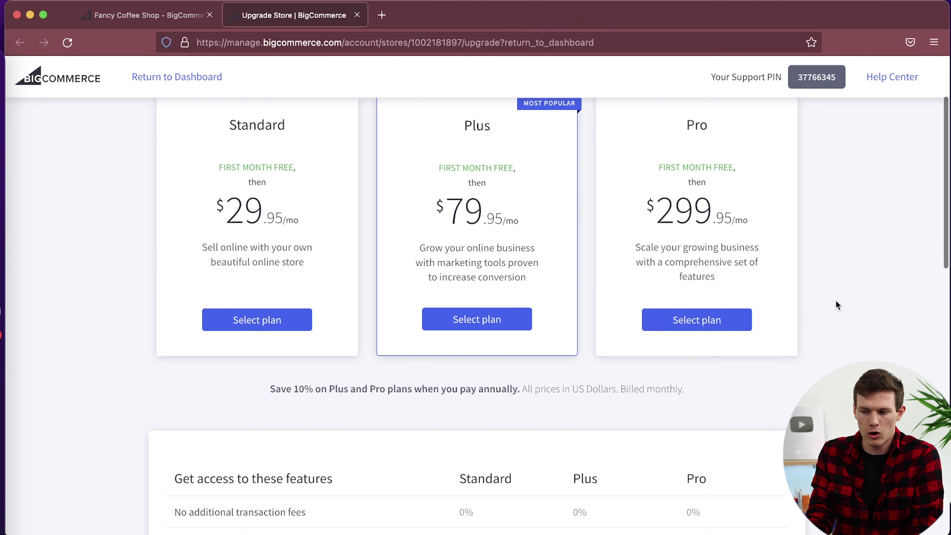
Step: Examine the feature comparison table for the Standard, Plus and Pro plans, including the yearly online sales limits
{"action": "scroll", "coordinate": [836, 301], "scroll_direction": "down", "scroll_amount": 10}
{"action": "scroll", "coordinate": [836, 302], "scroll_direction": "down", "scroll_amount": 1}
{"action": "scroll", "coordinate": [836, 302], "scroll_direction": "up", "scroll_amount": 1}
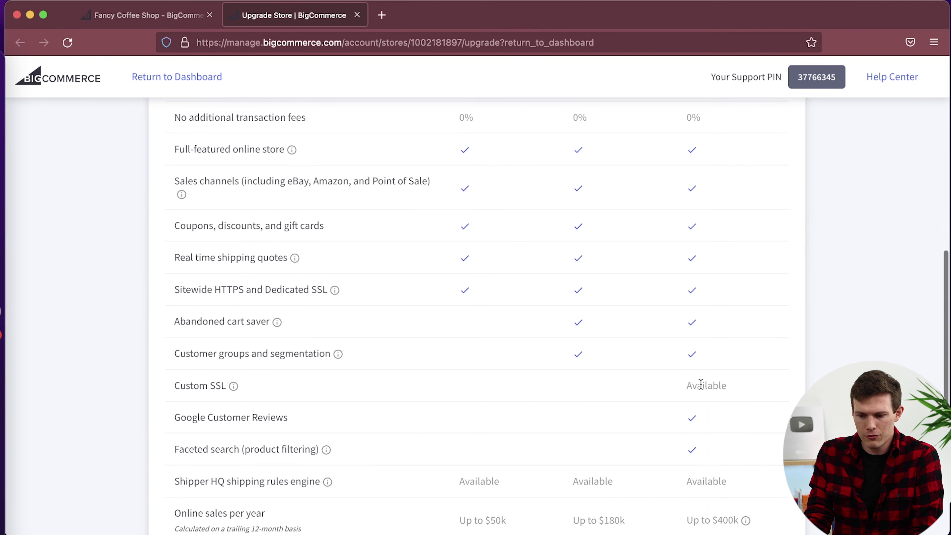
{"action": "scroll", "coordinate": [709, 434], "scroll_direction": "down", "scroll_amount": 2}
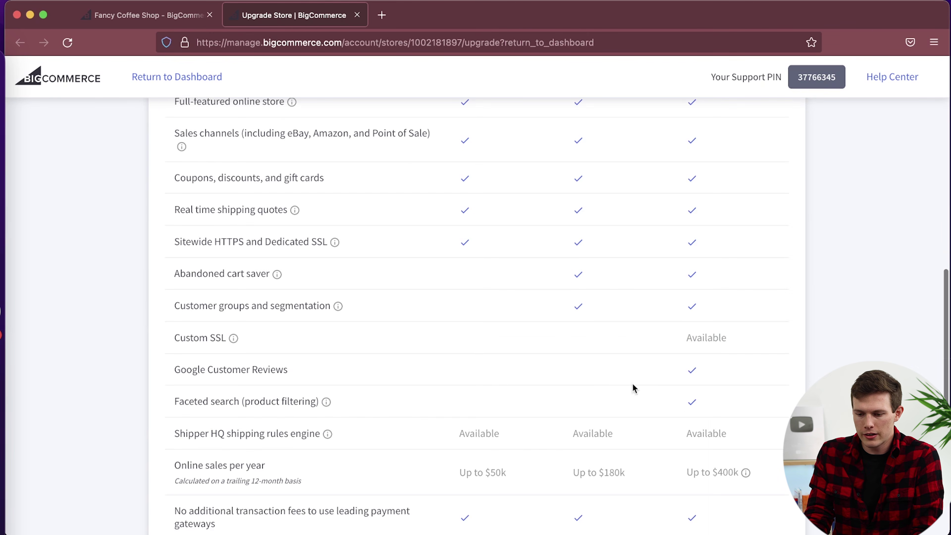
{"action": "scroll", "coordinate": [733, 400], "scroll_direction": "down", "scroll_amount": 2}
{"action": "scroll", "coordinate": [733, 399], "scroll_direction": "down", "scroll_amount": 3}
{"action": "scroll", "coordinate": [734, 399], "scroll_direction": "up", "scroll_amount": 5}
{"action": "scroll", "coordinate": [733, 400], "scroll_direction": "down", "scroll_amount": 6}
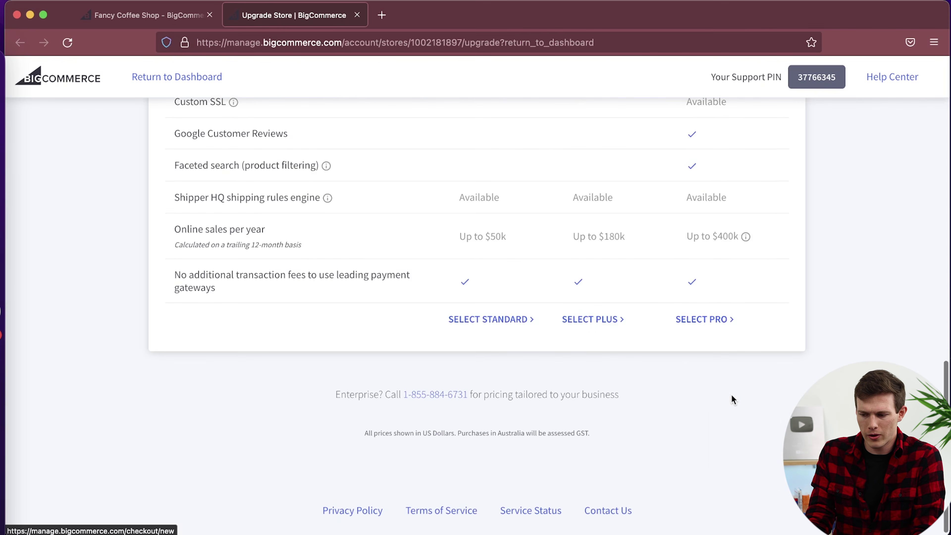
{"action": "scroll", "coordinate": [733, 396], "scroll_direction": "up", "scroll_amount": 15}
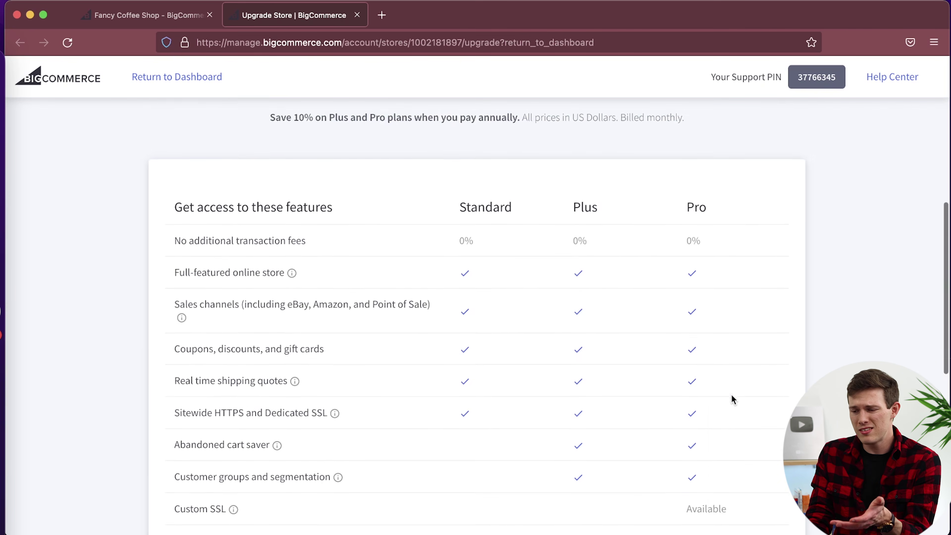
Step: Weigh each plan's price against its included features to decide which plan suits the store
{"action": "scroll", "coordinate": [733, 397], "scroll_direction": "down", "scroll_amount": 2}
{"action": "scroll", "coordinate": [419, 221], "scroll_direction": "up", "scroll_amount": 5}
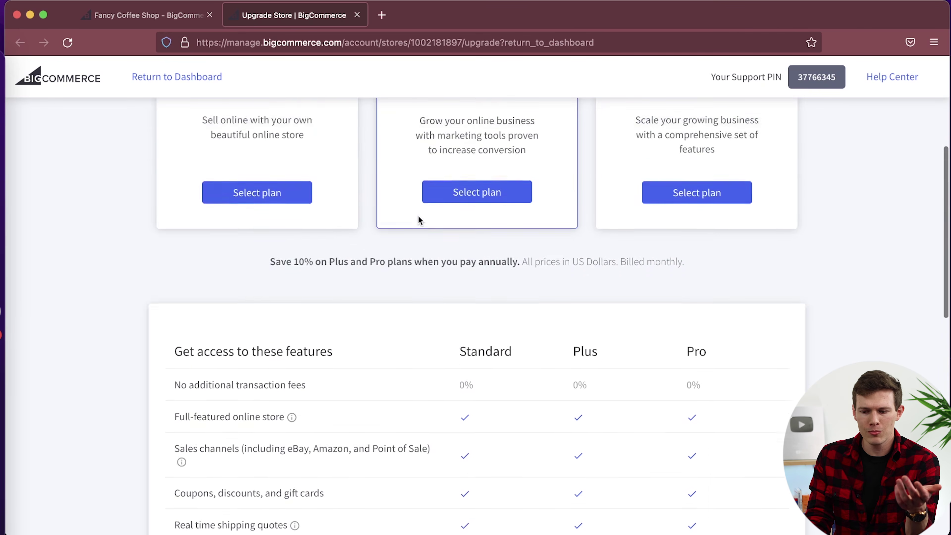
{"action": "scroll", "coordinate": [419, 219], "scroll_direction": "up", "scroll_amount": 6}
{"action": "scroll", "coordinate": [311, 255], "scroll_direction": "down", "scroll_amount": 2}
{"action": "scroll", "coordinate": [231, 326], "scroll_direction": "down", "scroll_amount": 10}
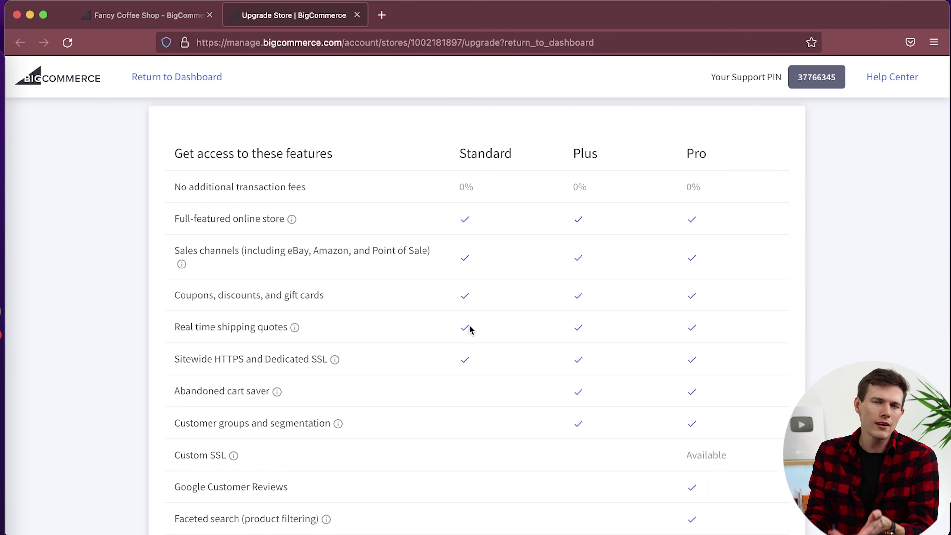
{"action": "scroll", "coordinate": [469, 327], "scroll_direction": "up", "scroll_amount": 6}
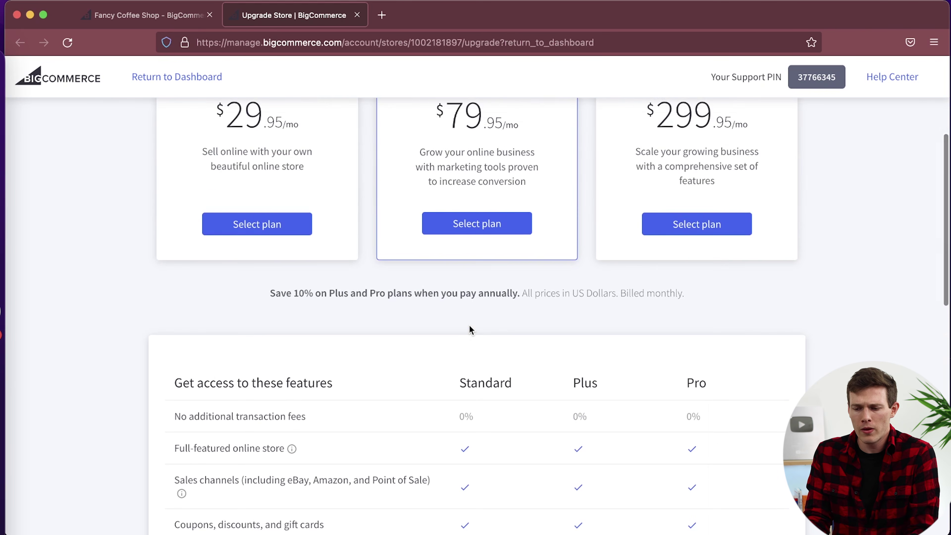
{"action": "scroll", "coordinate": [470, 330], "scroll_direction": "up", "scroll_amount": 4}
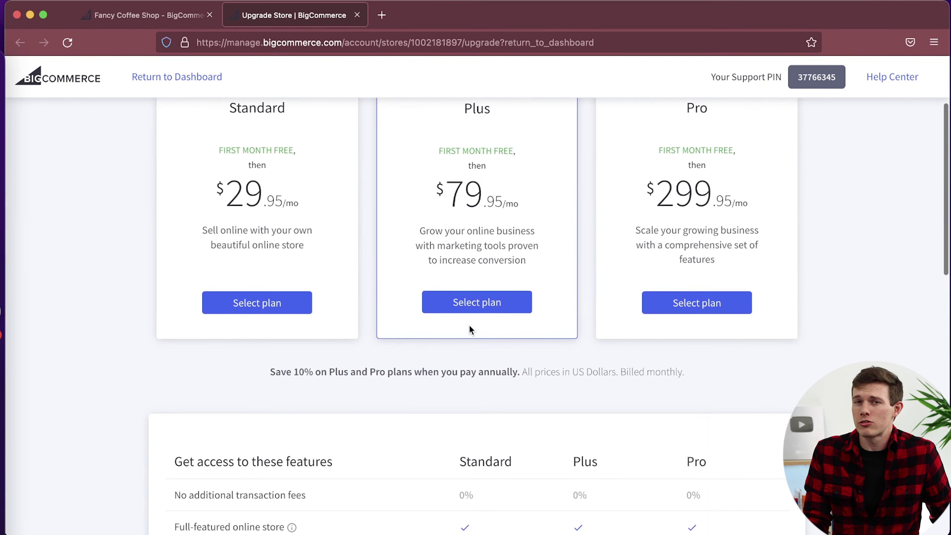
{"action": "scroll", "coordinate": [327, 349], "scroll_direction": "down", "scroll_amount": 1}
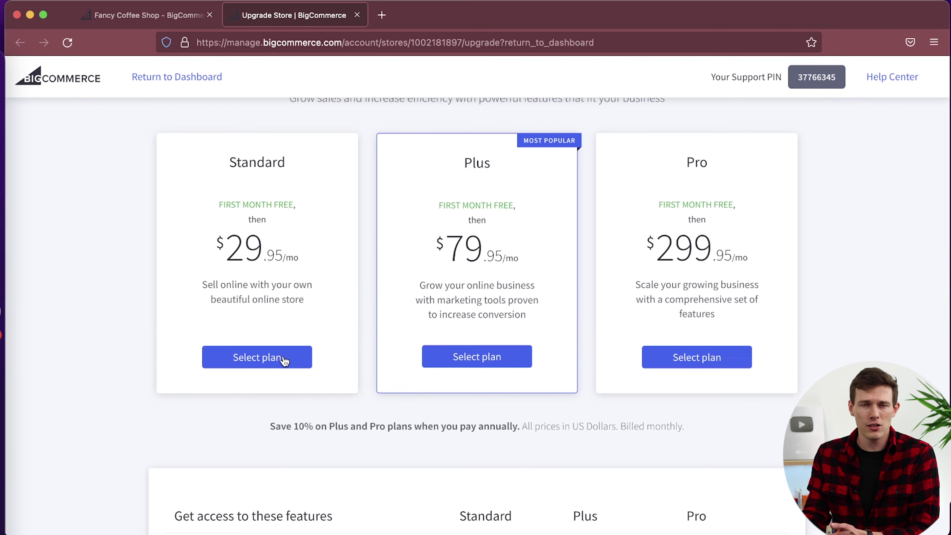
{"action": "scroll", "coordinate": [284, 361], "scroll_direction": "down", "scroll_amount": 15}
{"action": "scroll", "coordinate": [284, 356], "scroll_direction": "up", "scroll_amount": 4}
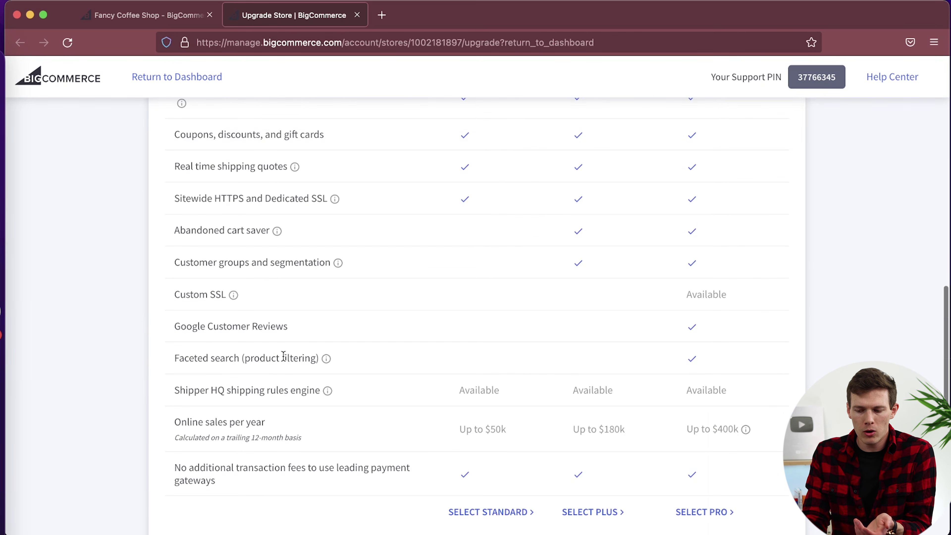
{"action": "scroll", "coordinate": [283, 356], "scroll_direction": "up", "scroll_amount": 15}
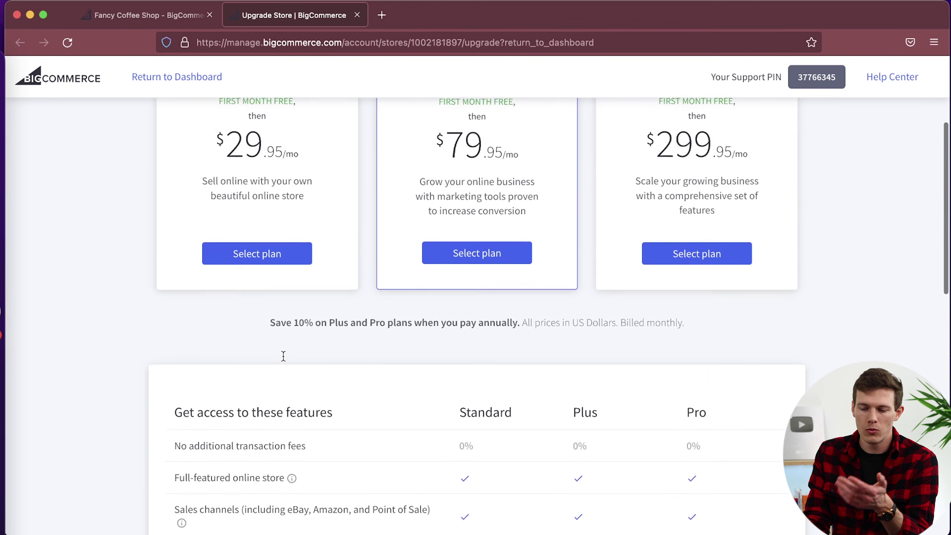
Step: Choose the Standard plan for the store and review the billing frequency and contact details in its upgrade form
{"action": "left_click", "coordinate": [255, 320]}
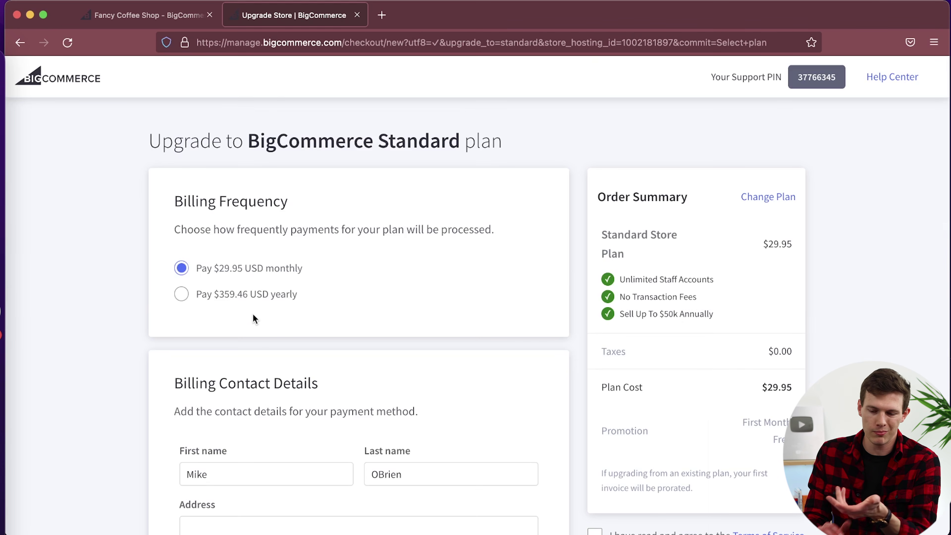
{"action": "scroll", "coordinate": [271, 345], "scroll_direction": "left", "scroll_amount": 3}
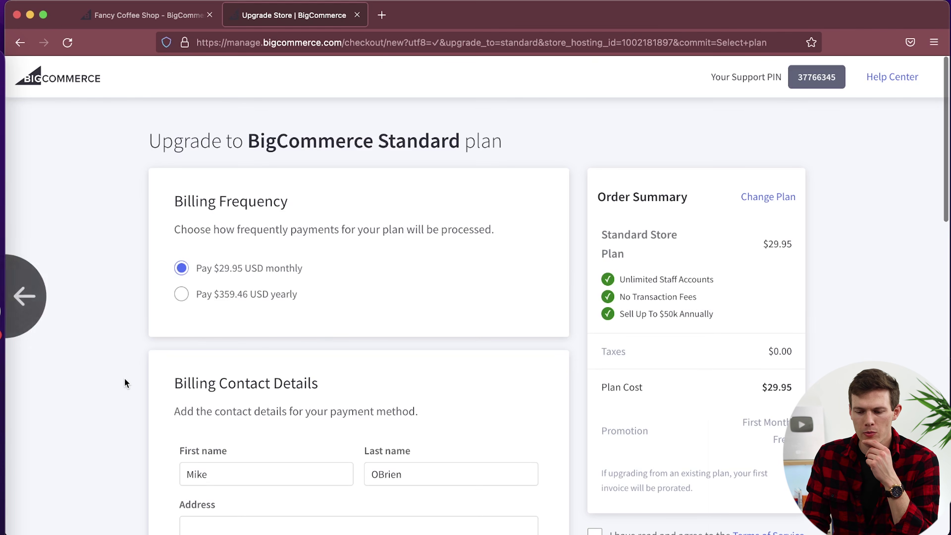
{"action": "scroll", "coordinate": [325, 378], "scroll_direction": "down", "scroll_amount": 3}
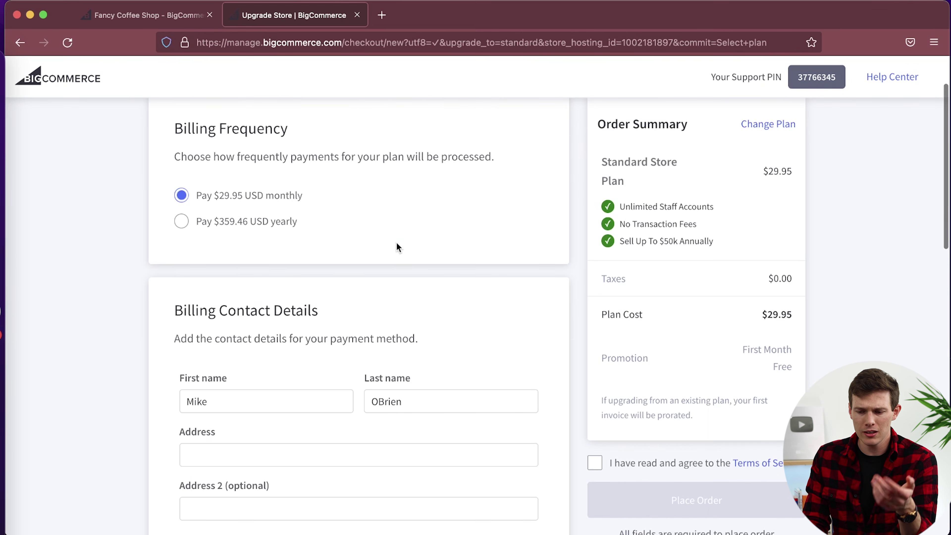
{"action": "scroll", "coordinate": [397, 247], "scroll_direction": "down", "scroll_amount": 3}
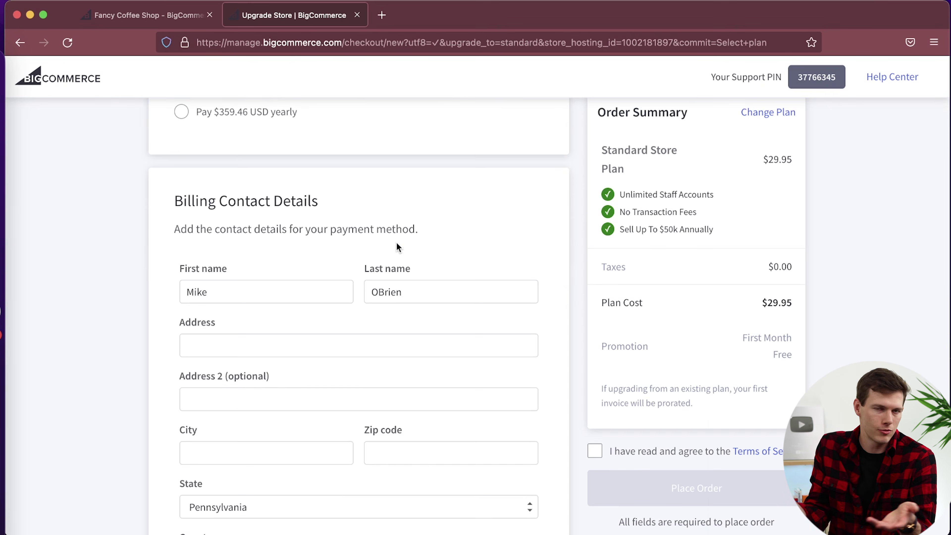
{"action": "scroll", "coordinate": [396, 242], "scroll_direction": "down", "scroll_amount": 3}
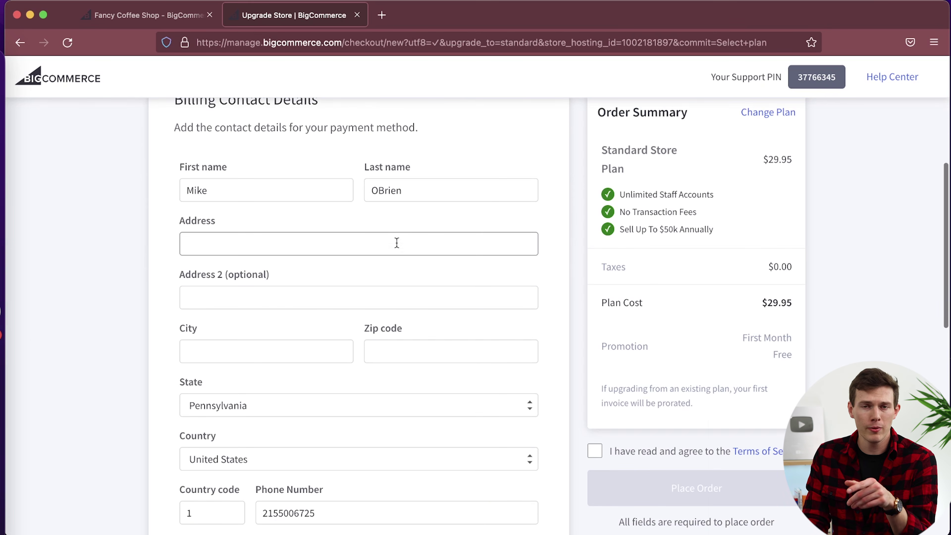
{"action": "scroll", "coordinate": [396, 242], "scroll_direction": "down", "scroll_amount": 1}
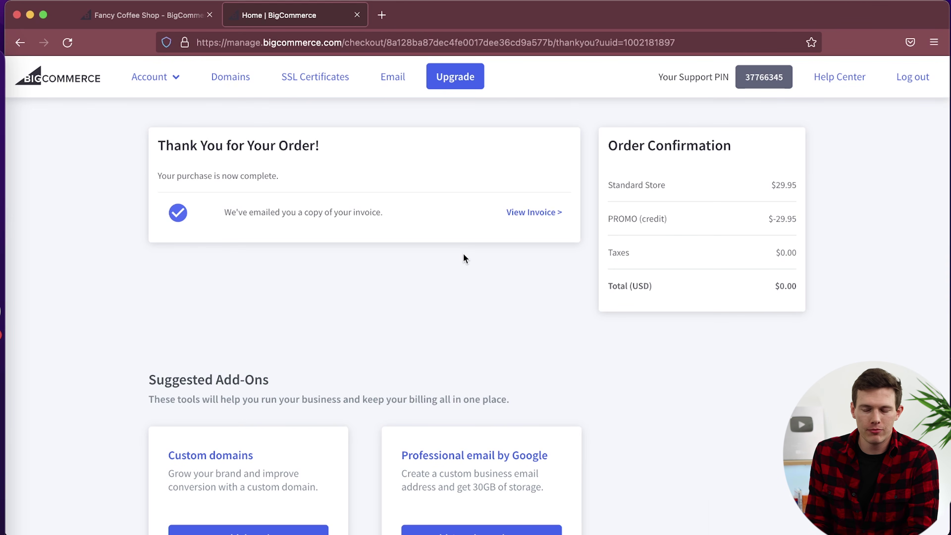
Step: Choose to add a custom domain and open the primary contact's address for editing
{"action": "scroll", "coordinate": [464, 255], "scroll_direction": "down", "scroll_amount": 5}
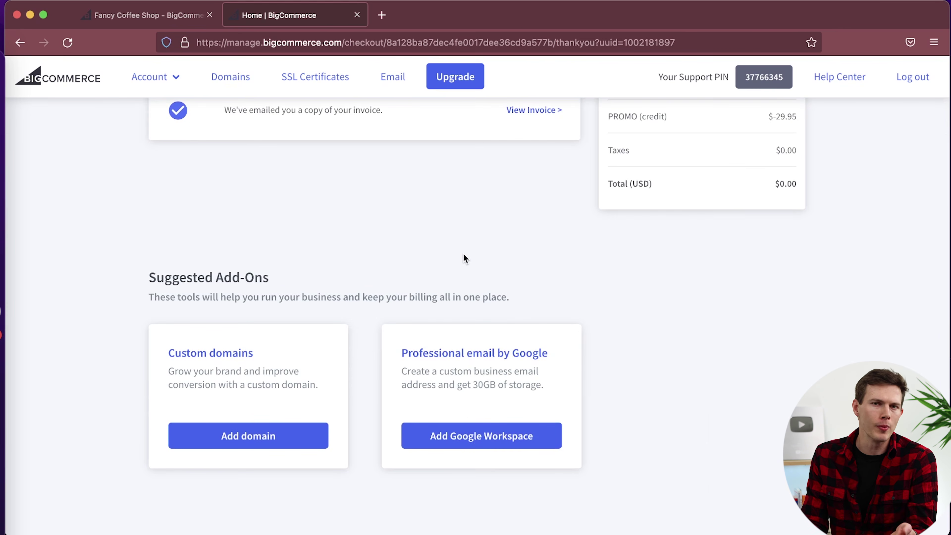
{"action": "left_click", "coordinate": [276, 436]}
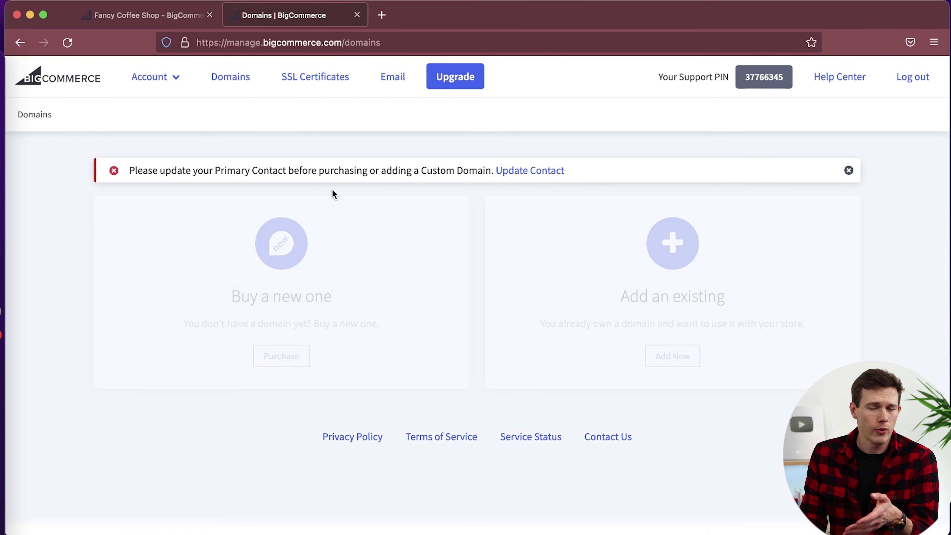
{"action": "left_click", "coordinate": [535, 175]}
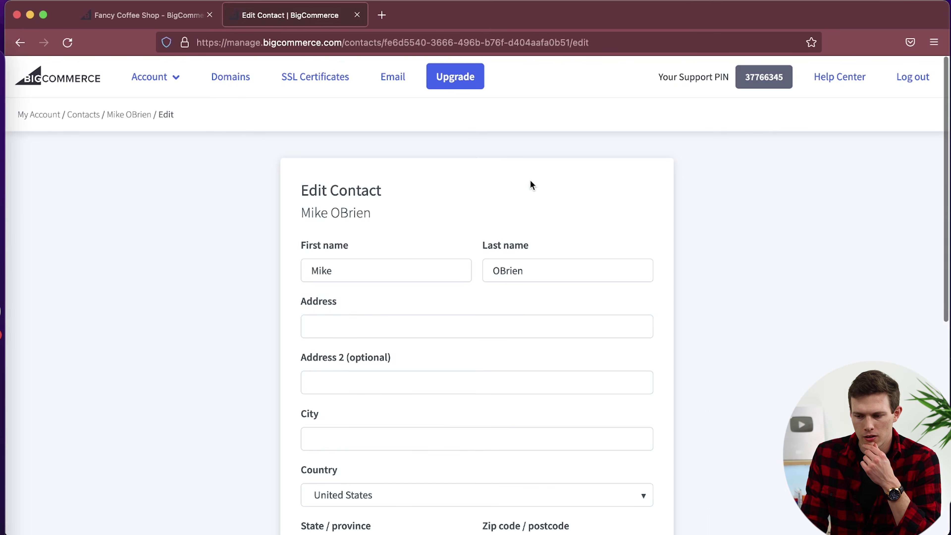
{"action": "scroll", "coordinate": [236, 388], "scroll_direction": "down", "scroll_amount": 3}
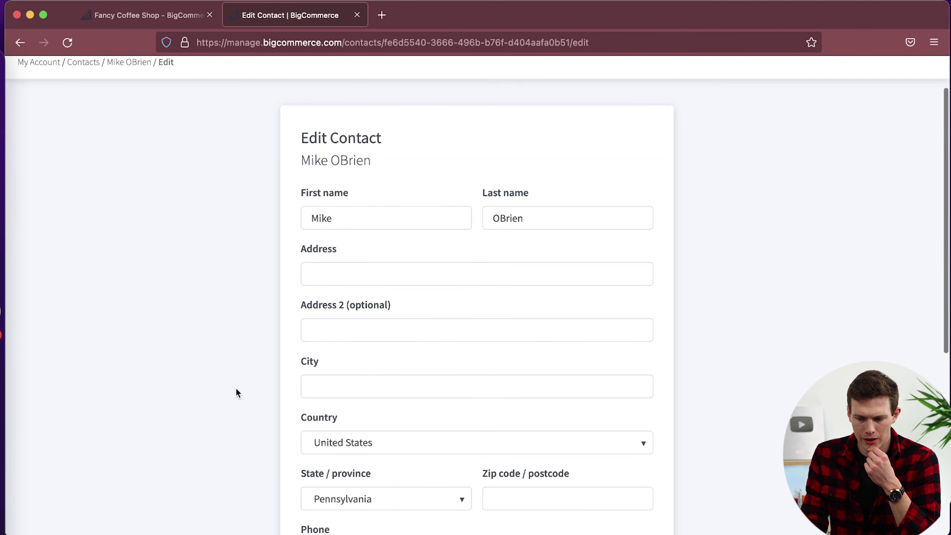
{"action": "scroll", "coordinate": [236, 387], "scroll_direction": "up", "scroll_amount": 2}
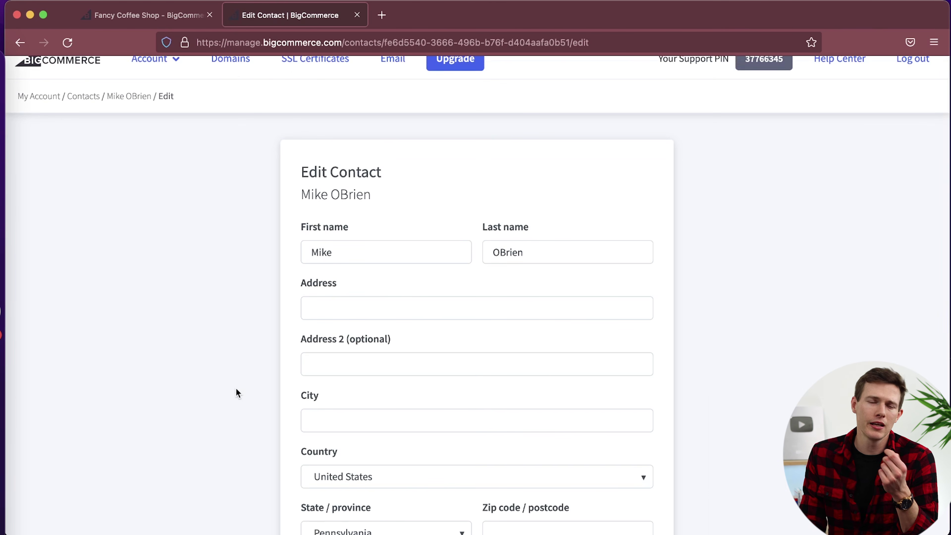
{"action": "left_click", "coordinate": [346, 306]}
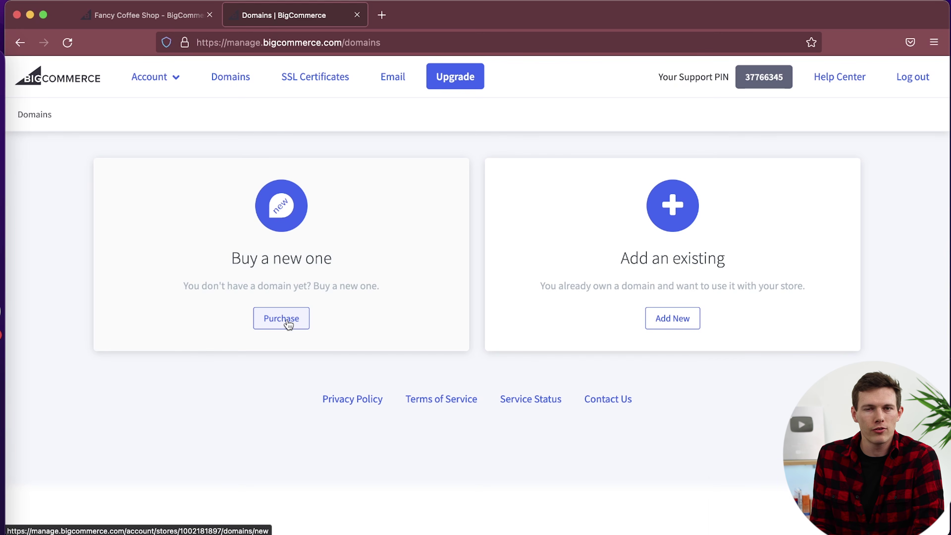
Step: Check the availability of the new domain mikesfancycoffeeshop.com and proceed with purchasing it
{"action": "left_click", "coordinate": [288, 323]}
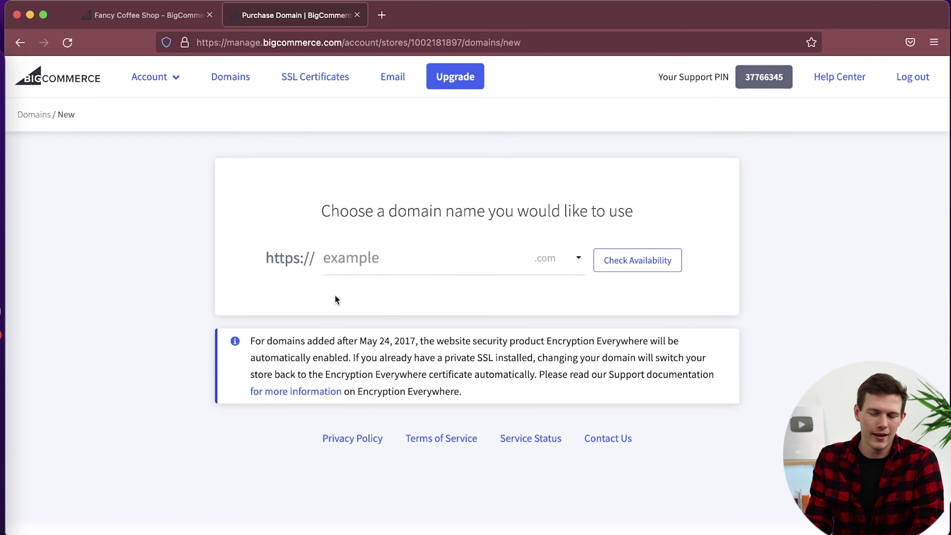
{"action": "left_click", "coordinate": [381, 251]}
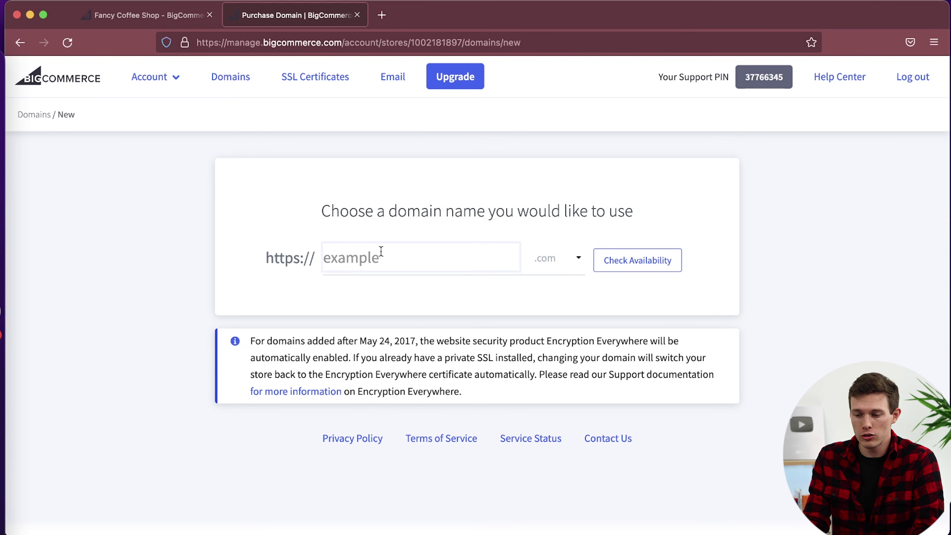
{"action": "type", "text": "mikesfancycoffeeshop"}
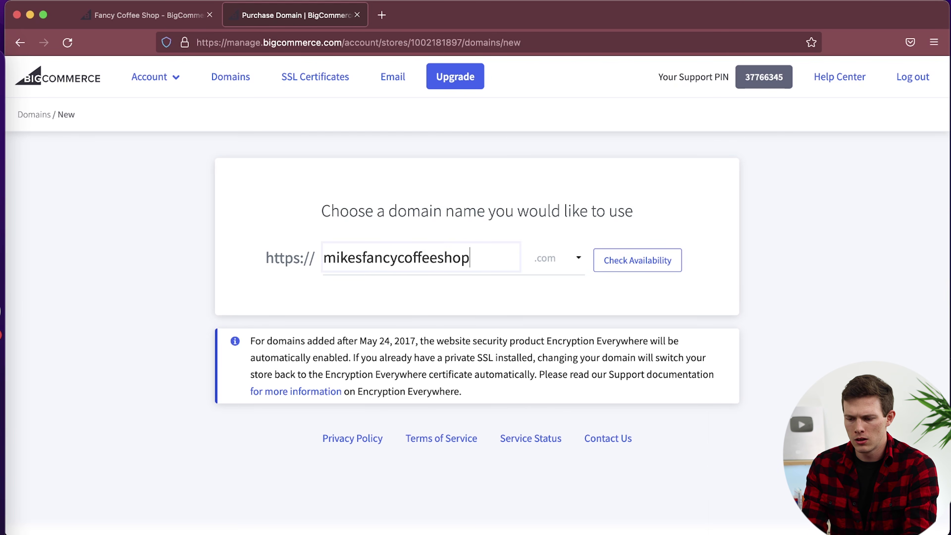
{"action": "double_click", "coordinate": [382, 251]}
{"action": "key", "text": "Return"}
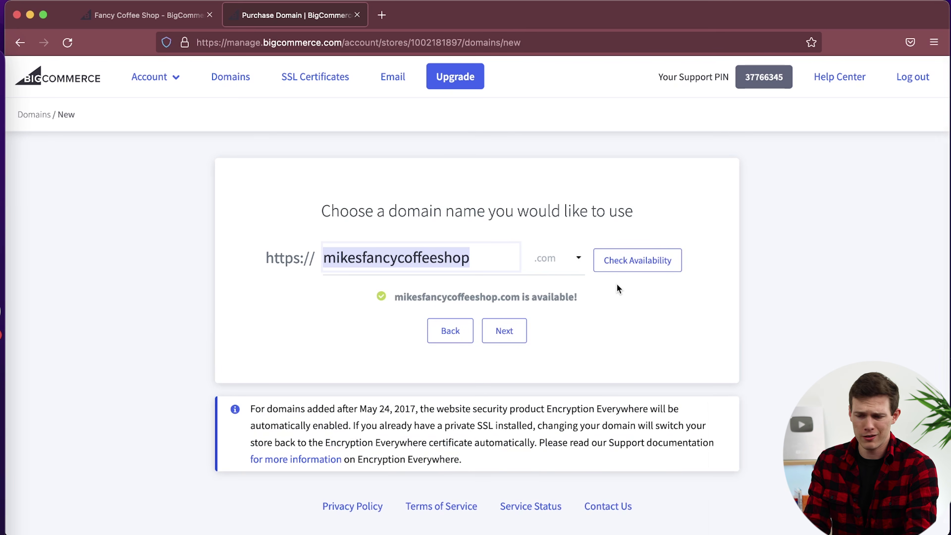
{"action": "left_click", "coordinate": [505, 337]}
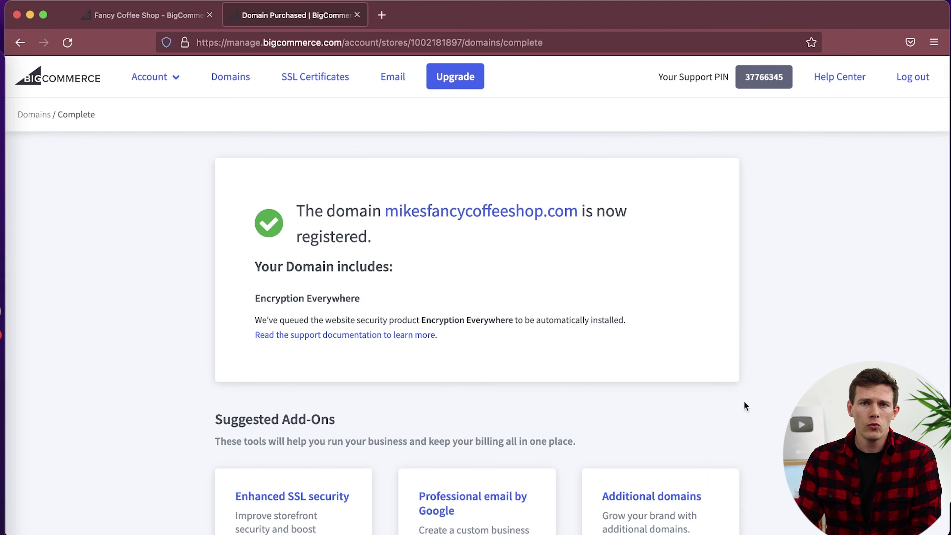
Step: Review the domain registration confirmation and the suggested add-ons for SSL, professional email and additional domains
{"action": "scroll", "coordinate": [745, 404], "scroll_direction": "down", "scroll_amount": 5}
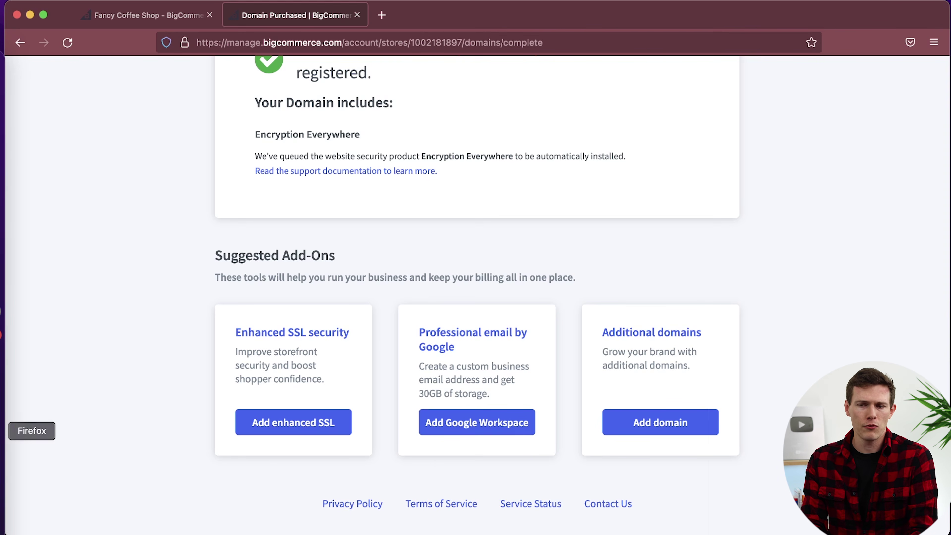
{"action": "scroll", "coordinate": [86, 320], "scroll_direction": "up", "scroll_amount": 3}
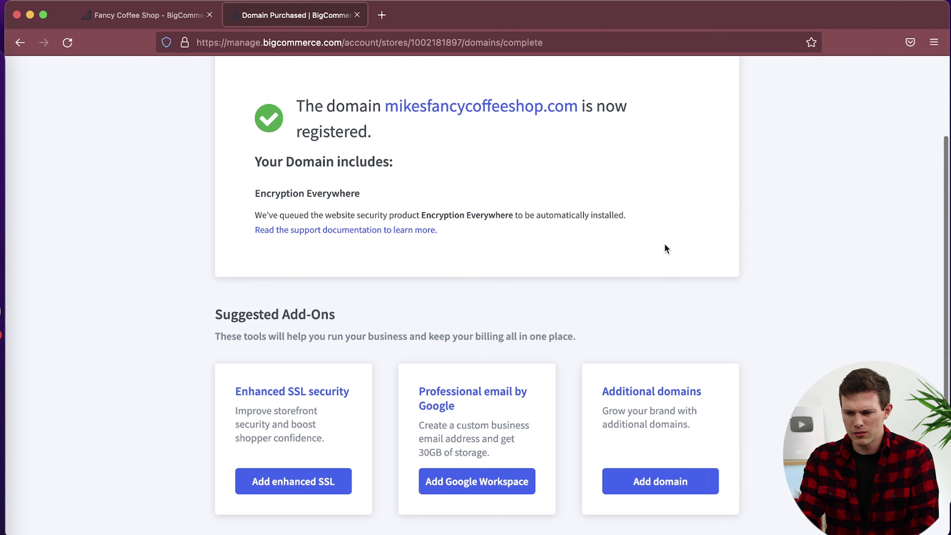
{"action": "scroll", "coordinate": [591, 232], "scroll_direction": "up", "scroll_amount": 3}
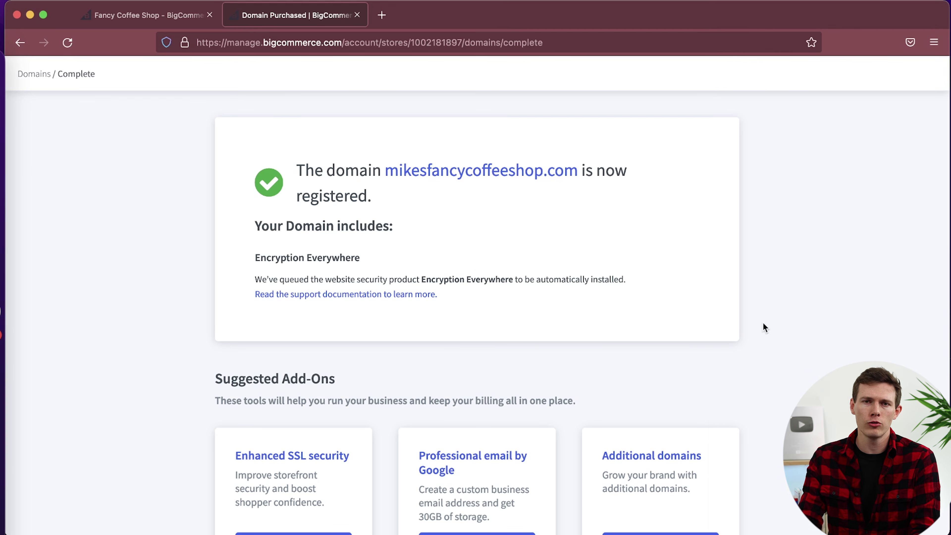
{"action": "scroll", "coordinate": [764, 325], "scroll_direction": "down", "scroll_amount": 5}
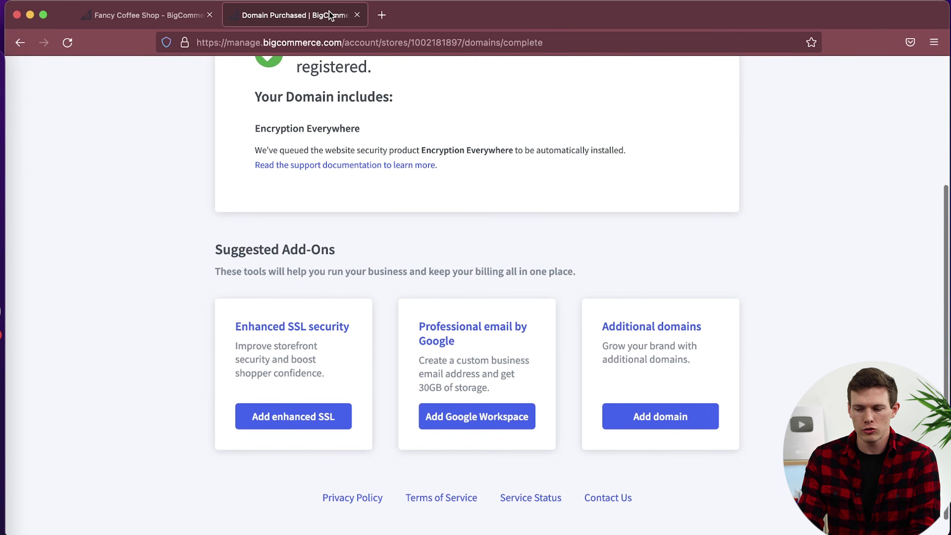
{"action": "scroll", "coordinate": [406, 124], "scroll_direction": "up", "scroll_amount": 6}
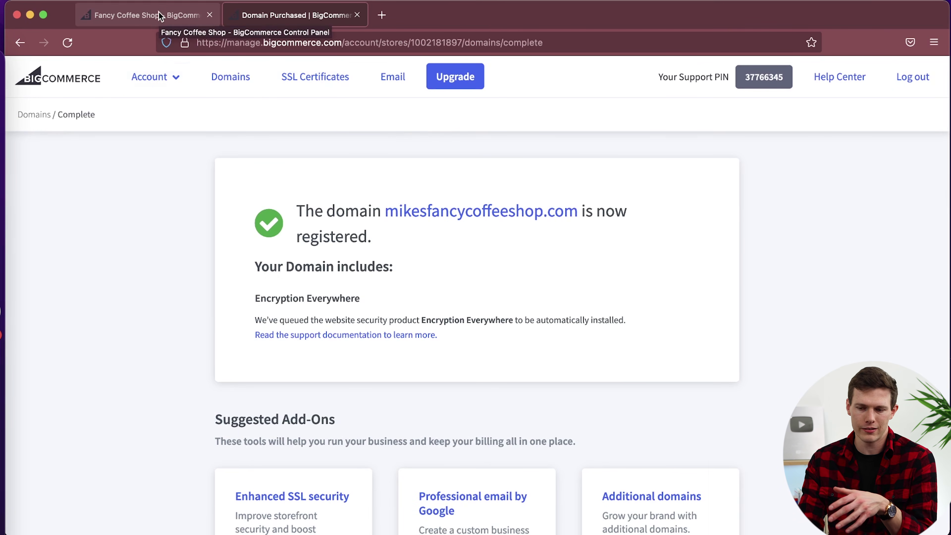
Step: Leave the domain page, reload the store's control panel and return to the full product list
{"action": "left_click", "coordinate": [357, 15]}
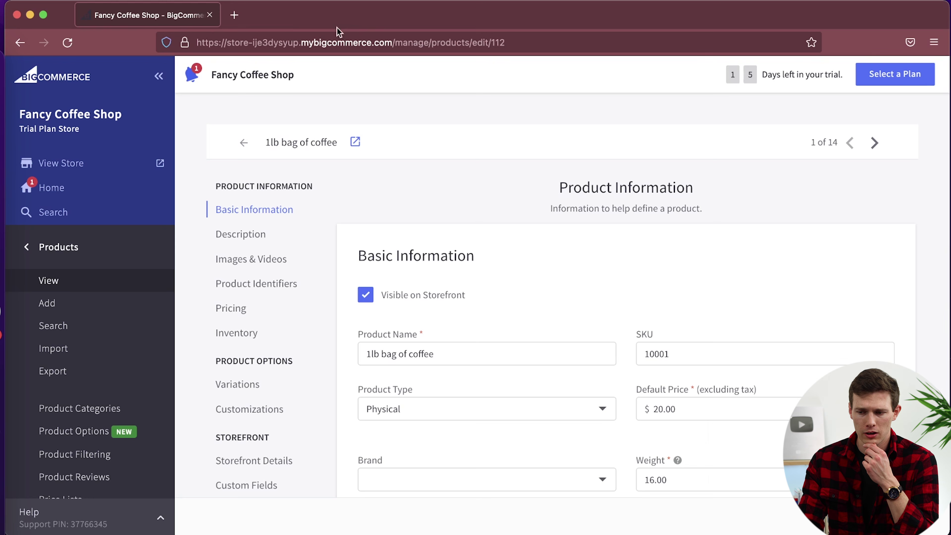
{"action": "left_click", "coordinate": [68, 42]}
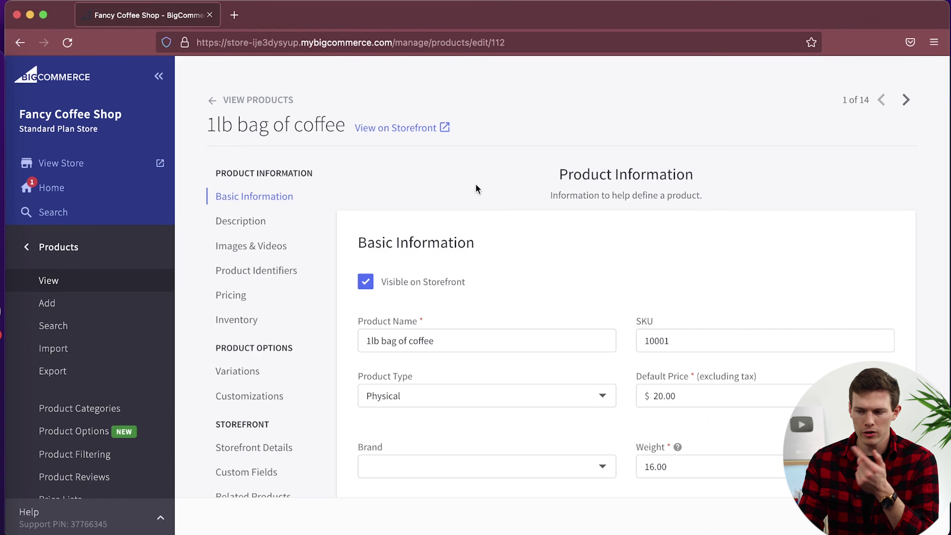
{"action": "left_click", "coordinate": [214, 101]}
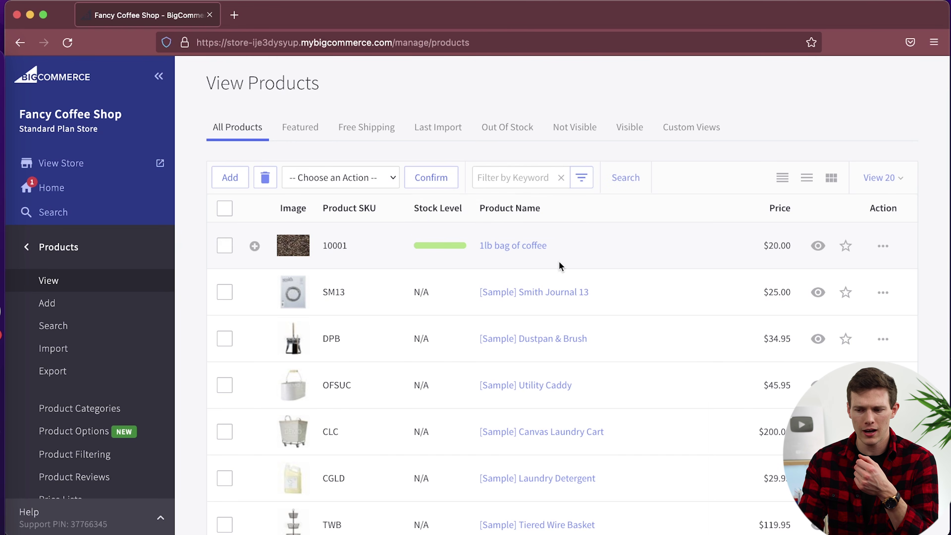
Step: Permanently delete all the sample products from the product list, keeping only the 1lb bag of coffee
{"action": "left_click", "coordinate": [229, 297]}
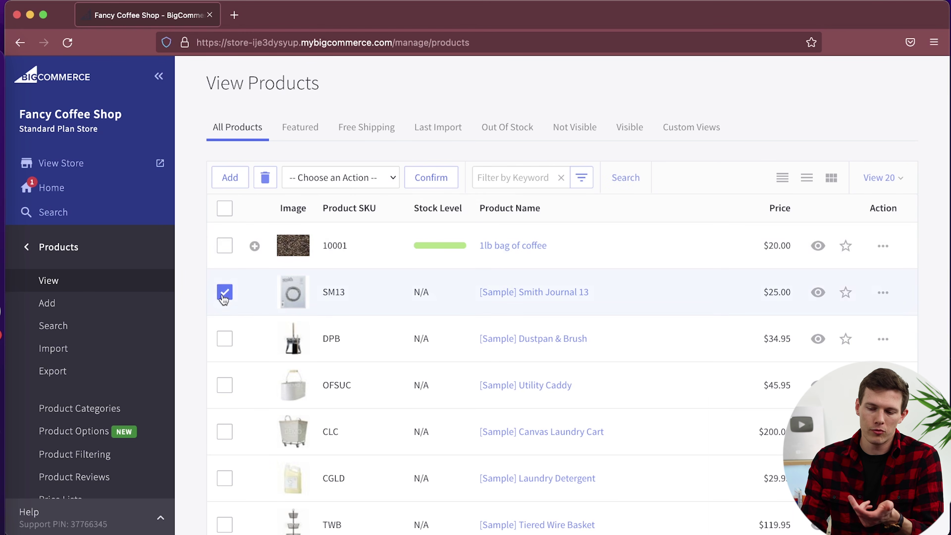
{"action": "scroll", "coordinate": [225, 367], "scroll_direction": "down", "scroll_amount": 15}
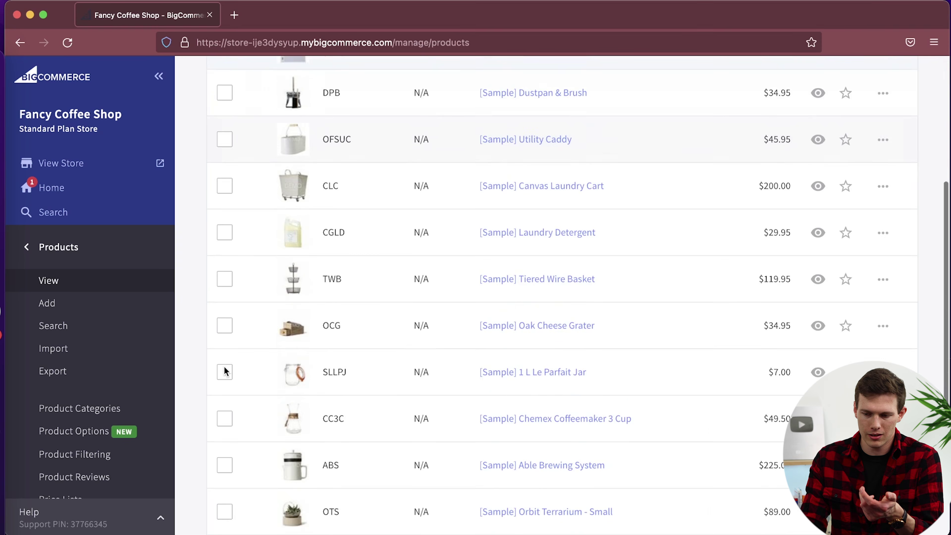
{"action": "left_click", "coordinate": [224, 346], "text": "shift"}
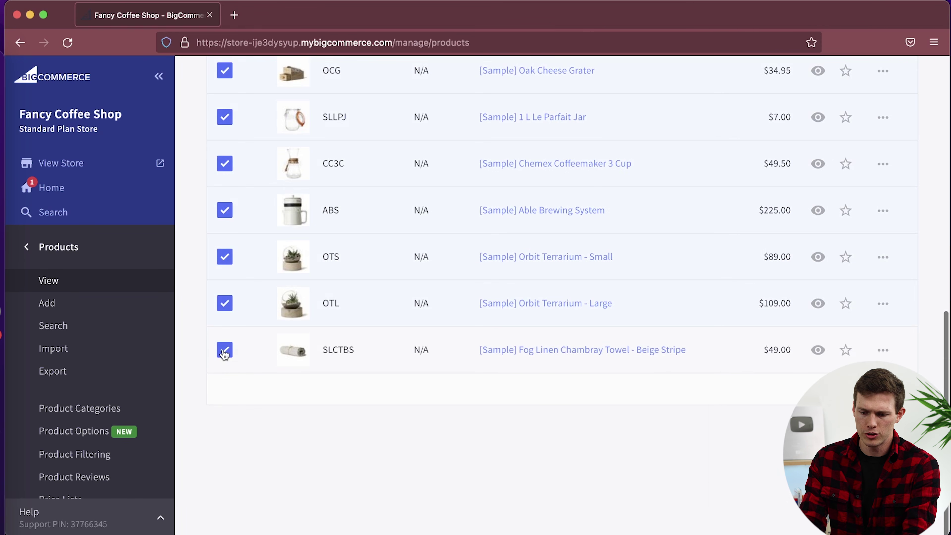
{"action": "scroll", "coordinate": [224, 352], "scroll_direction": "up", "scroll_amount": 6}
{"action": "scroll", "coordinate": [224, 352], "scroll_direction": "up", "scroll_amount": 5}
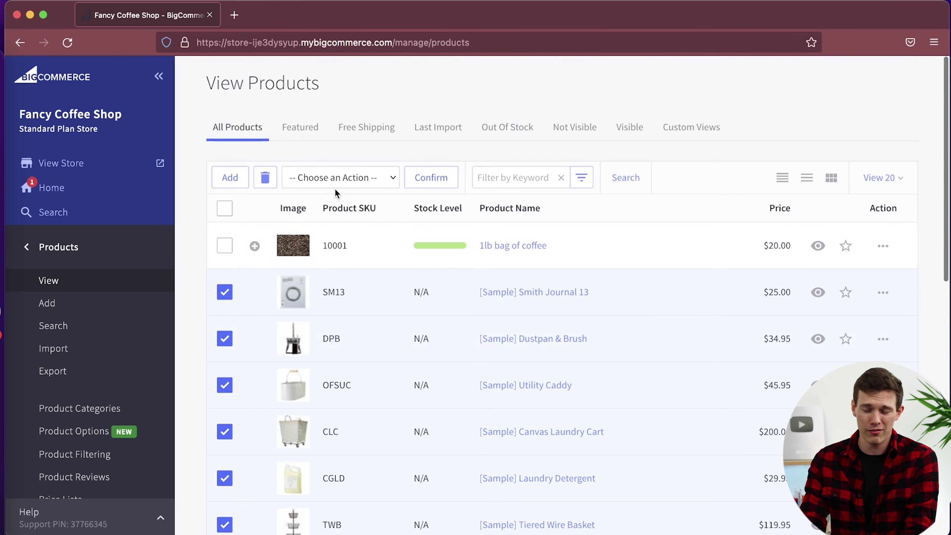
{"action": "left_click", "coordinate": [382, 185]}
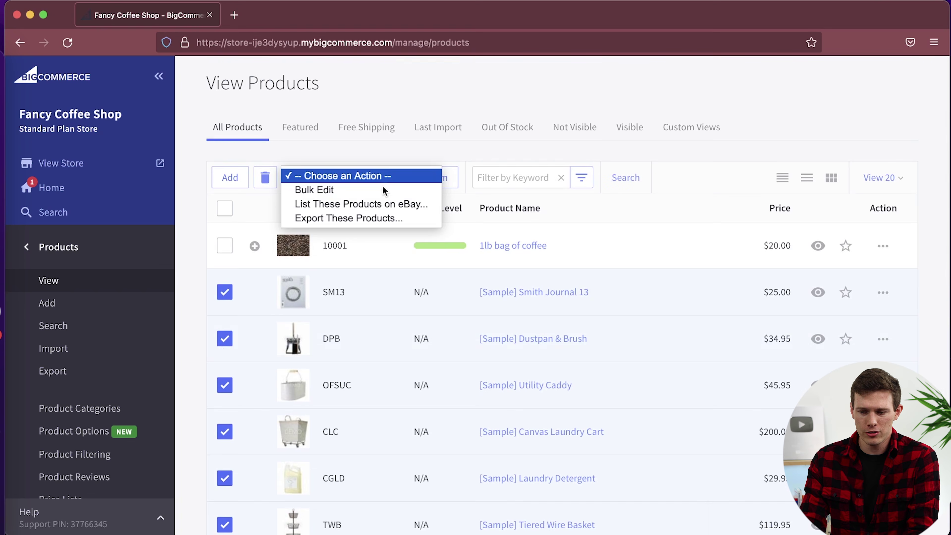
{"action": "left_click", "coordinate": [336, 145]}
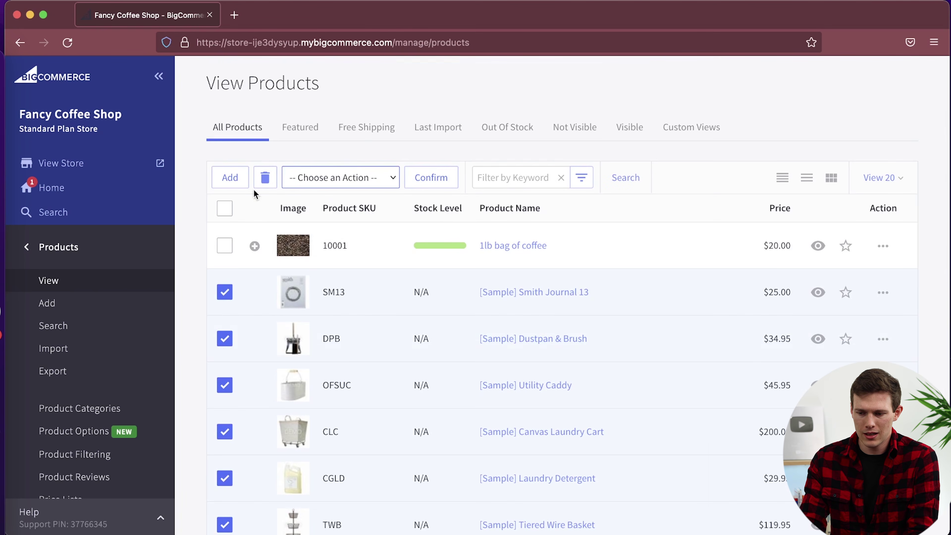
{"action": "left_click", "coordinate": [265, 179]}
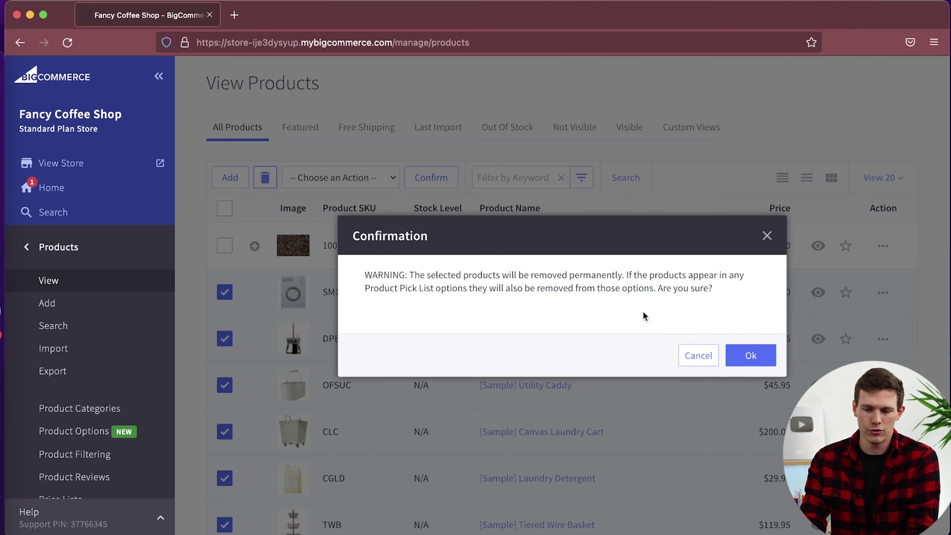
{"action": "left_click", "coordinate": [764, 356]}
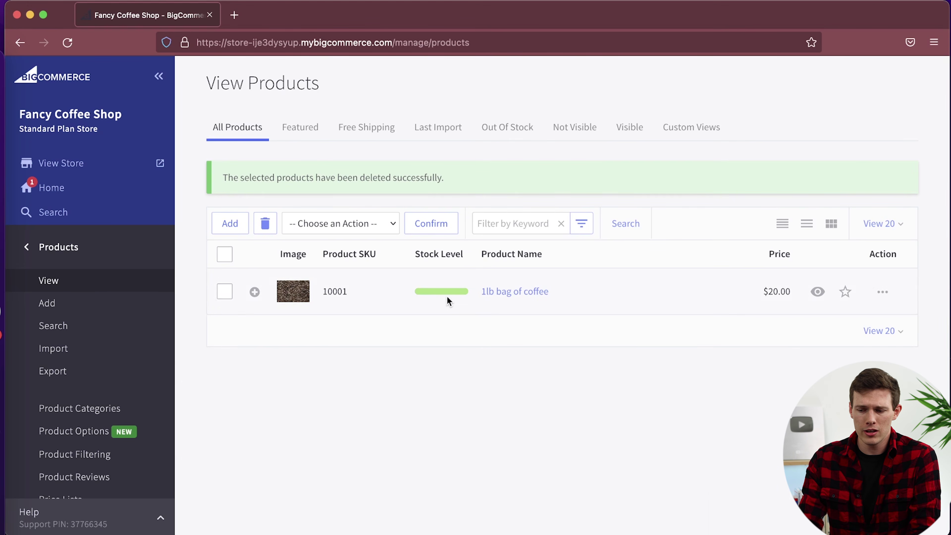
{"action": "mouse_move", "coordinate": [445, 298]}
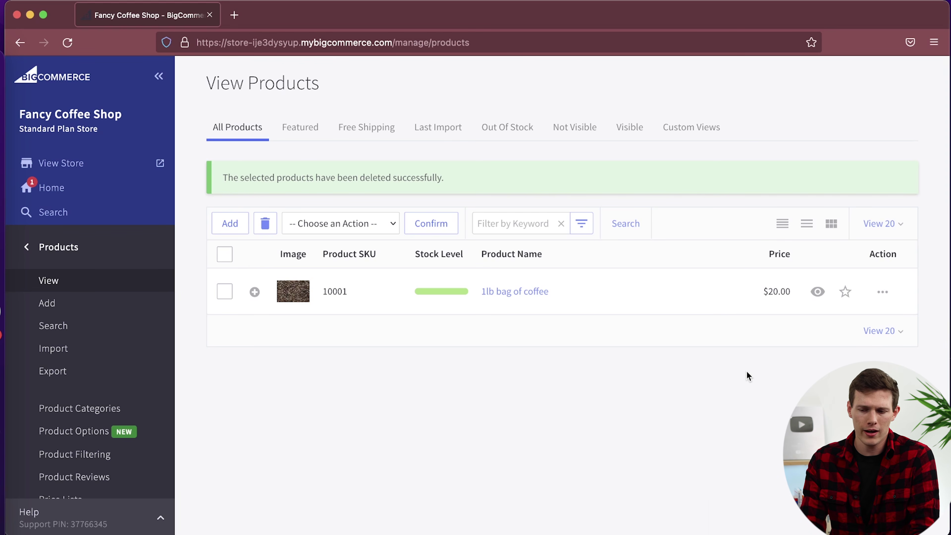
Step: Start a new product and name it Coffee Recipe e-Book
{"action": "left_click", "coordinate": [233, 225]}
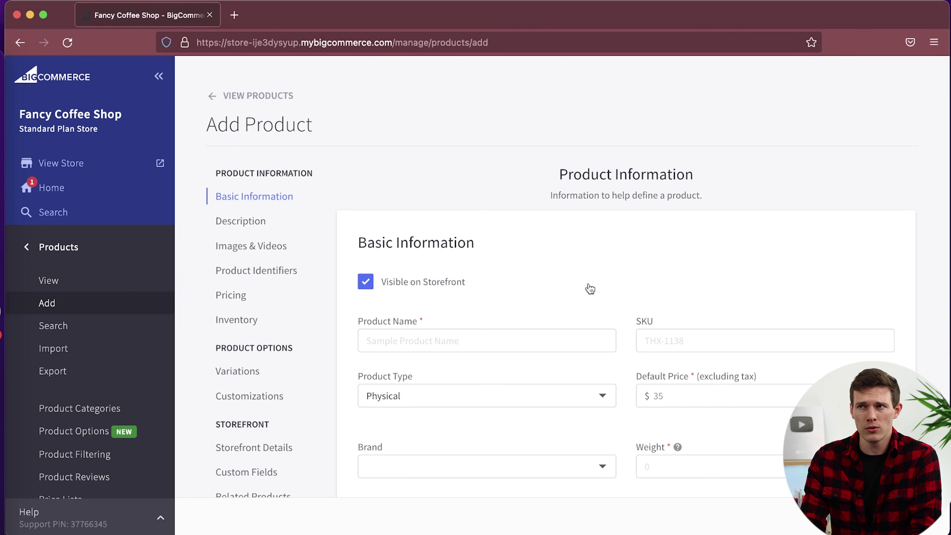
{"action": "left_click", "coordinate": [453, 341]}
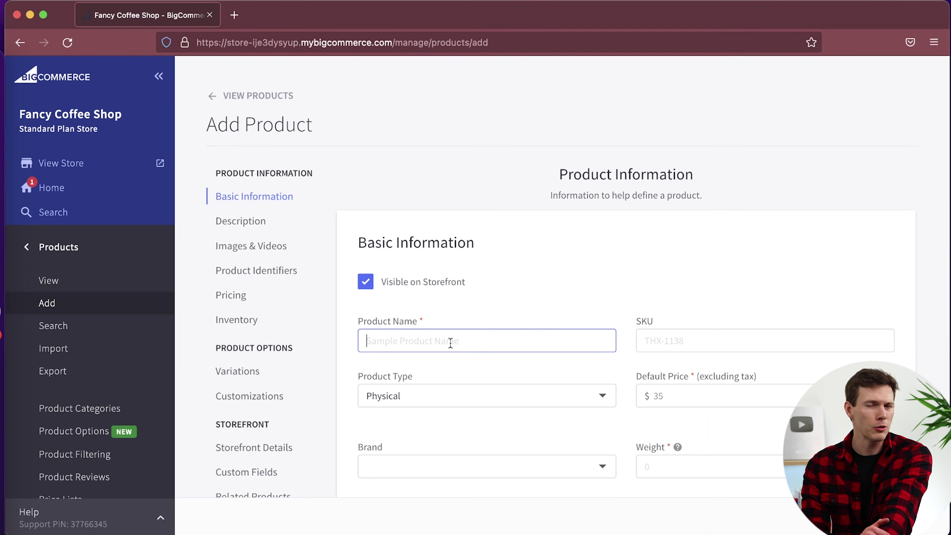
{"action": "type", "text": "Co"}
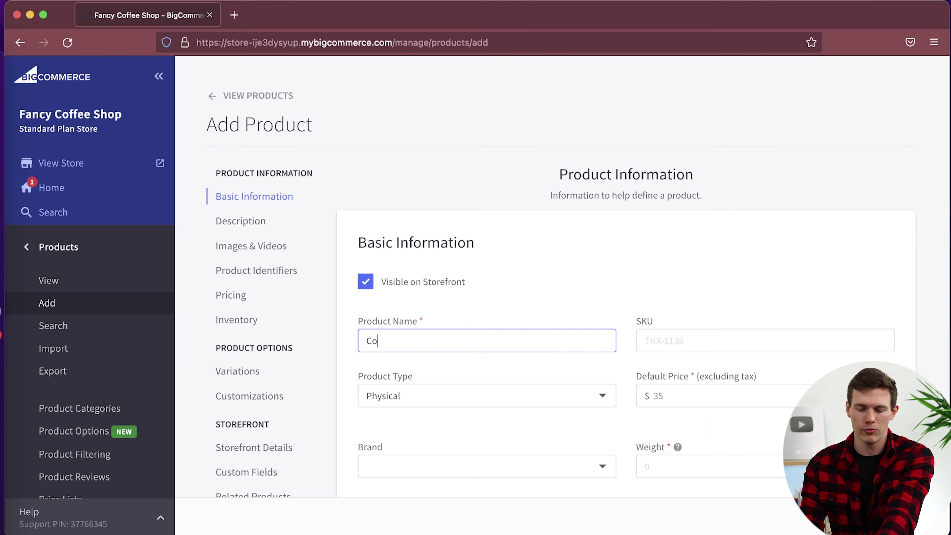
{"action": "type", "text": "ffee Recipe e-"}
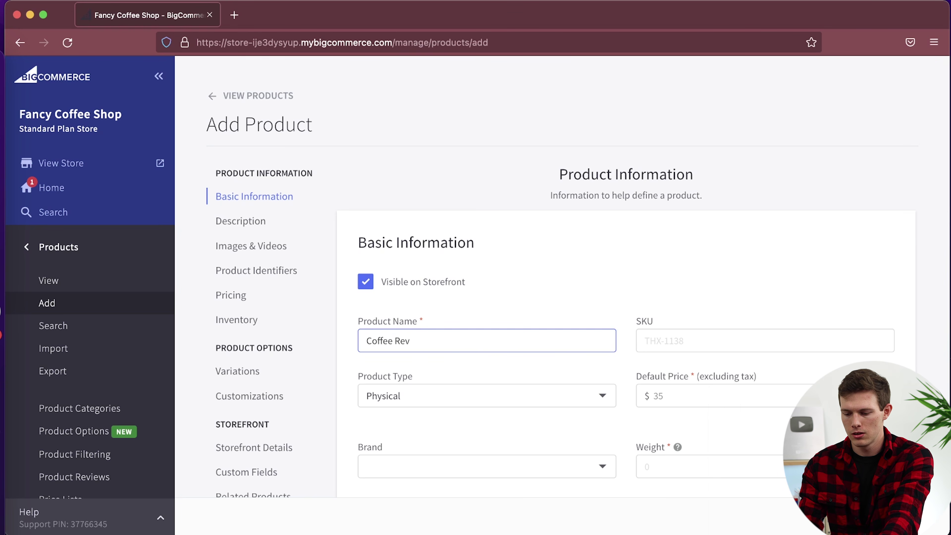
{"action": "type", "text": "Book"}
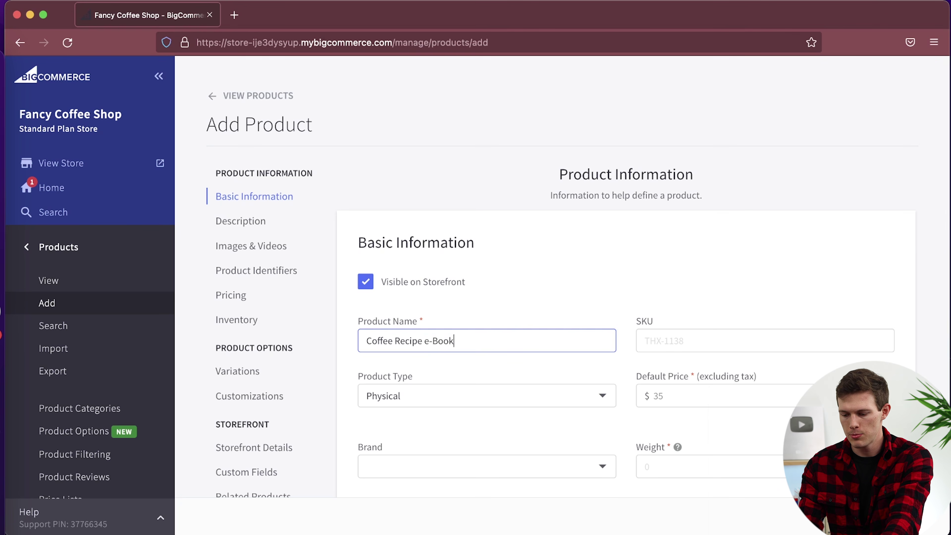
{"action": "key", "text": "Tab"}
{"action": "key", "text": "Tab"}
{"action": "key", "text": "shift+Tab"}
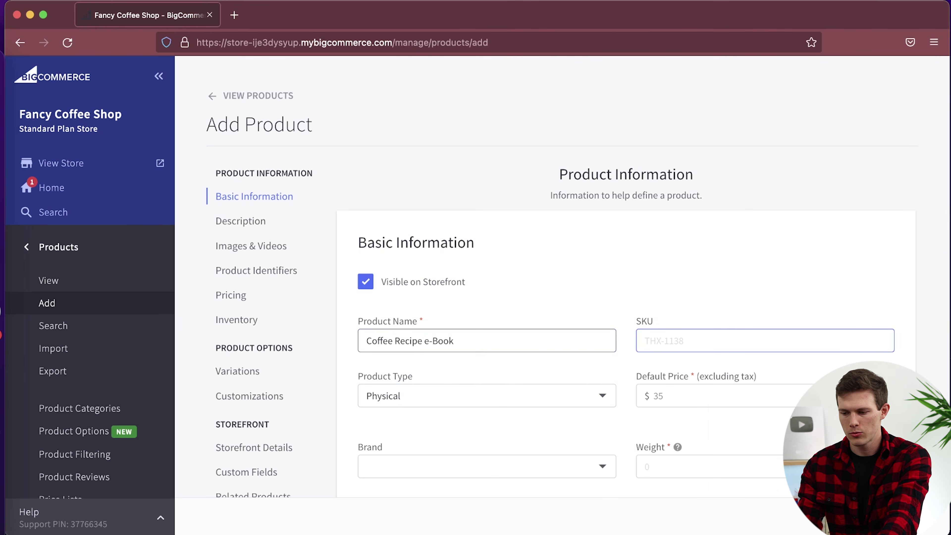
Step: Set the e-book's default price to $5.00 and its product type to Digital
{"action": "scroll", "coordinate": [457, 431], "scroll_direction": "down", "scroll_amount": 5}
{"action": "left_click", "coordinate": [691, 229]}
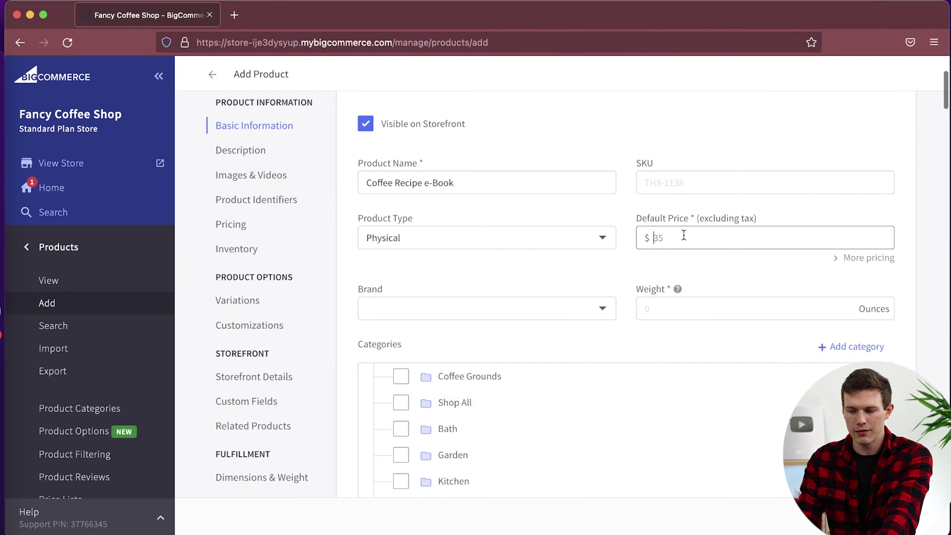
{"action": "type", "text": "5"}
{"action": "left_click", "coordinate": [510, 238]}
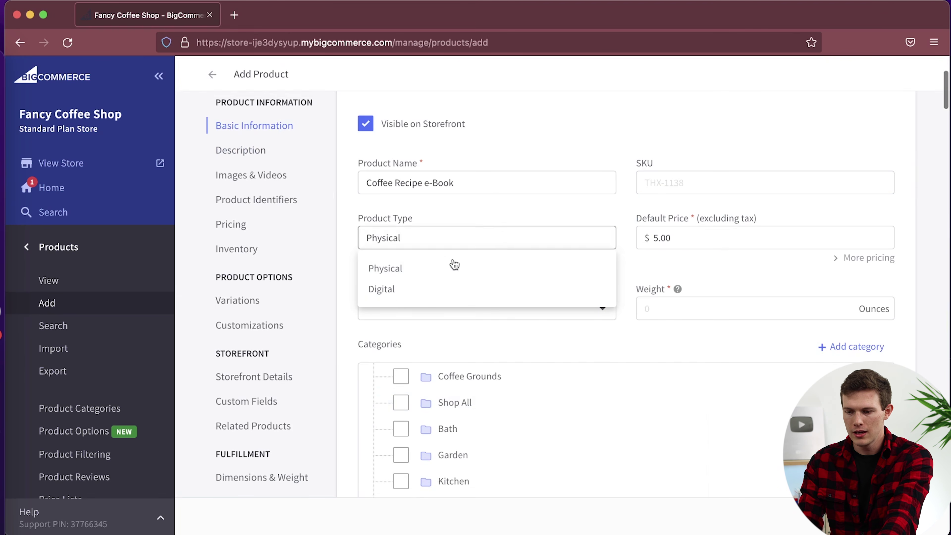
{"action": "left_click", "coordinate": [394, 294]}
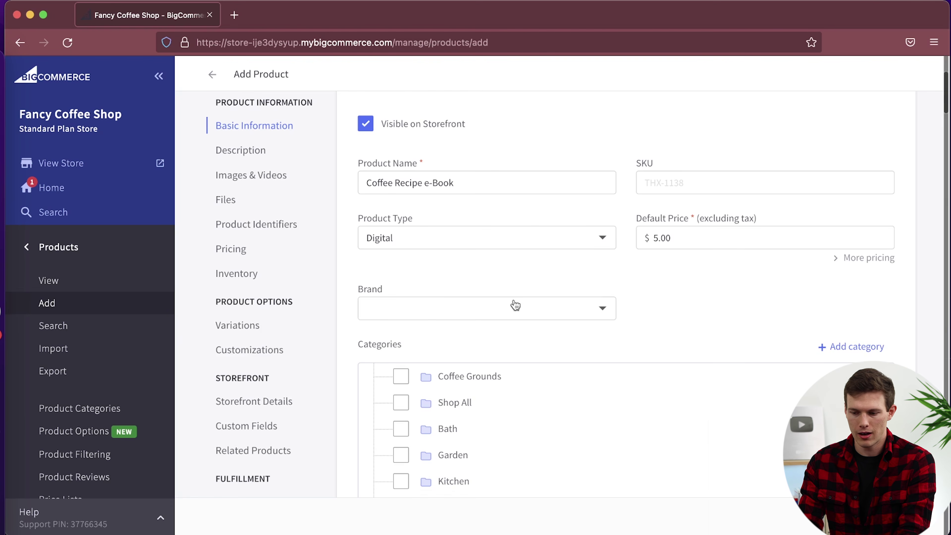
Step: Look over the product categories and enter "mikesfancycoffeeshop" as the e-book's description
{"action": "scroll", "coordinate": [727, 316], "scroll_direction": "down", "scroll_amount": 3}
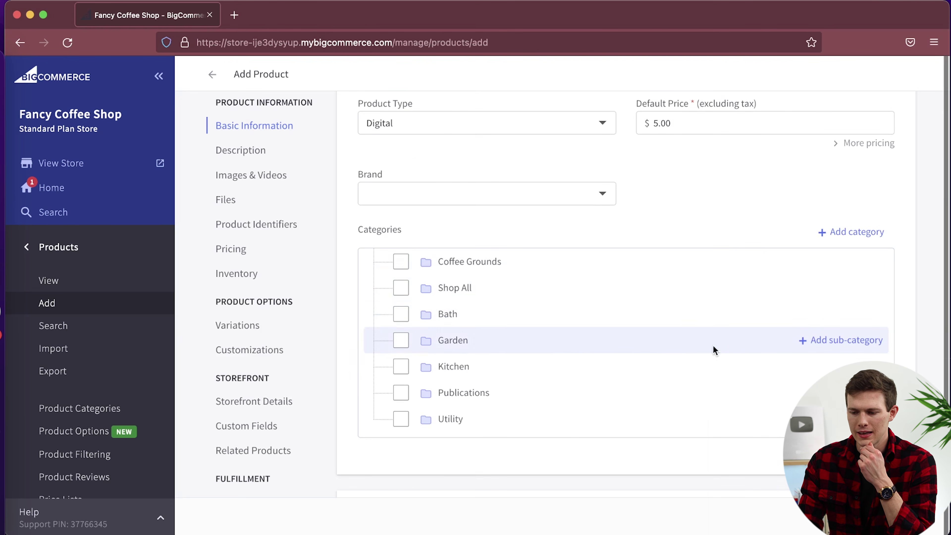
{"action": "scroll", "coordinate": [567, 425], "scroll_direction": "down", "scroll_amount": 5}
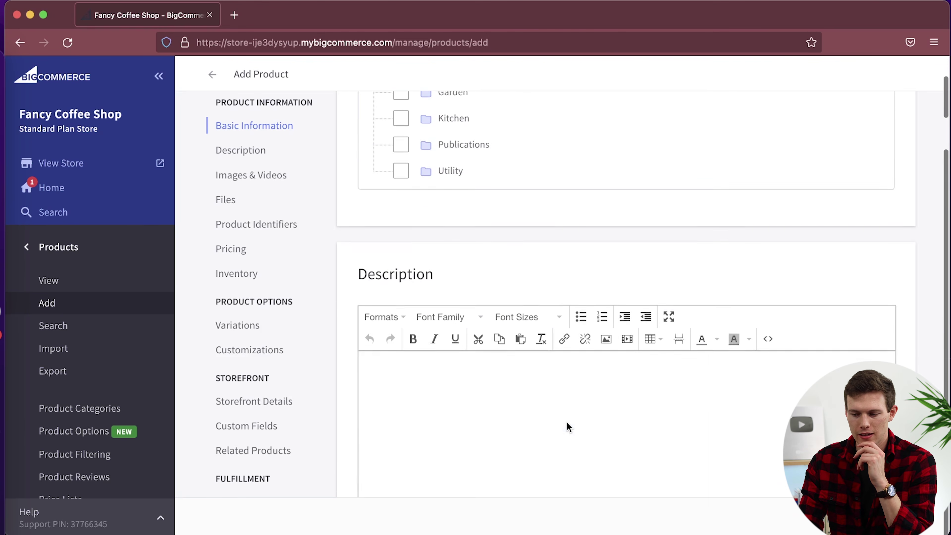
{"action": "scroll", "coordinate": [567, 425], "scroll_direction": "up", "scroll_amount": 3}
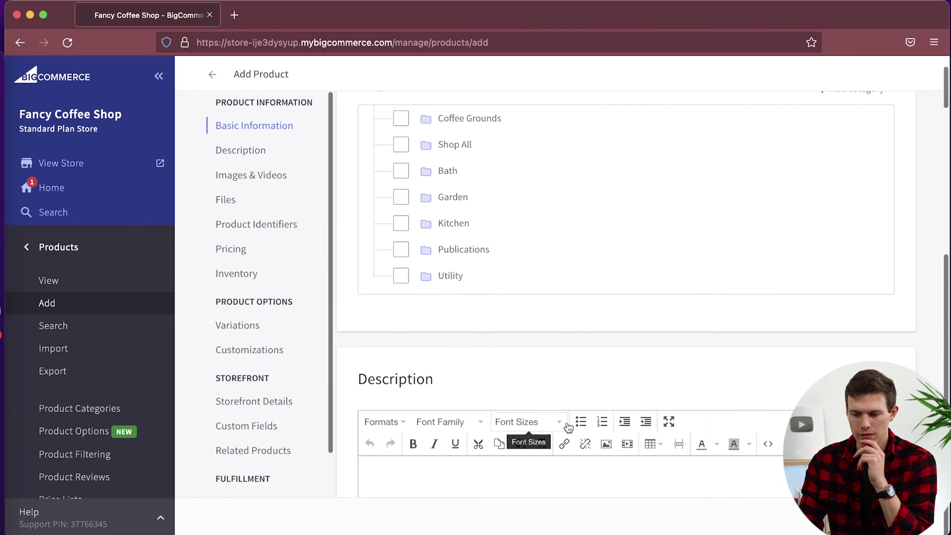
{"action": "scroll", "coordinate": [524, 377], "scroll_direction": "down", "scroll_amount": 3}
{"action": "left_click", "coordinate": [524, 377]}
{"action": "type", "text": "mikesfancycoffeeshop"}
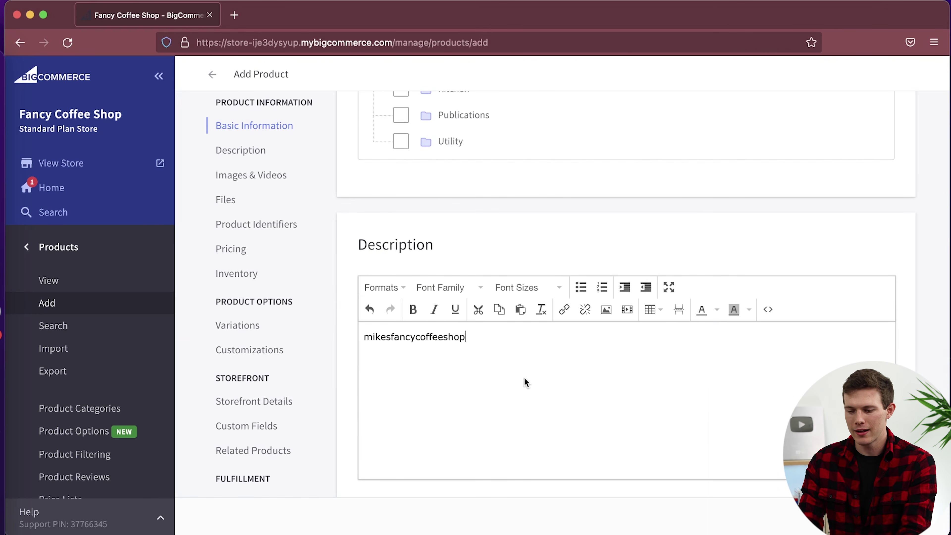
Step: Replace the e-book's description with "just an e-book" and upload the coffee-beans JPEG as the product image
{"action": "key", "text": "super+z"}
{"action": "type", "text": "just an e-book"}
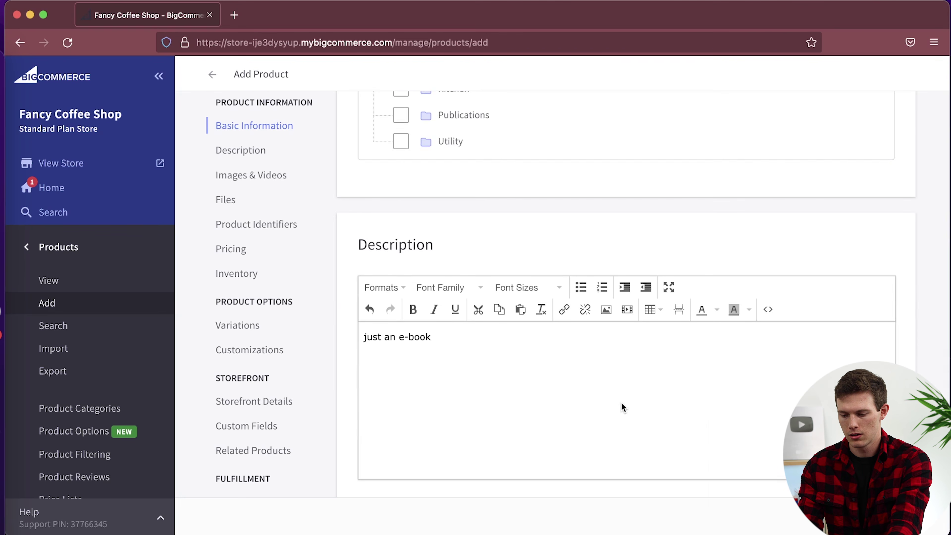
{"action": "scroll", "coordinate": [622, 402], "scroll_direction": "down", "scroll_amount": 10}
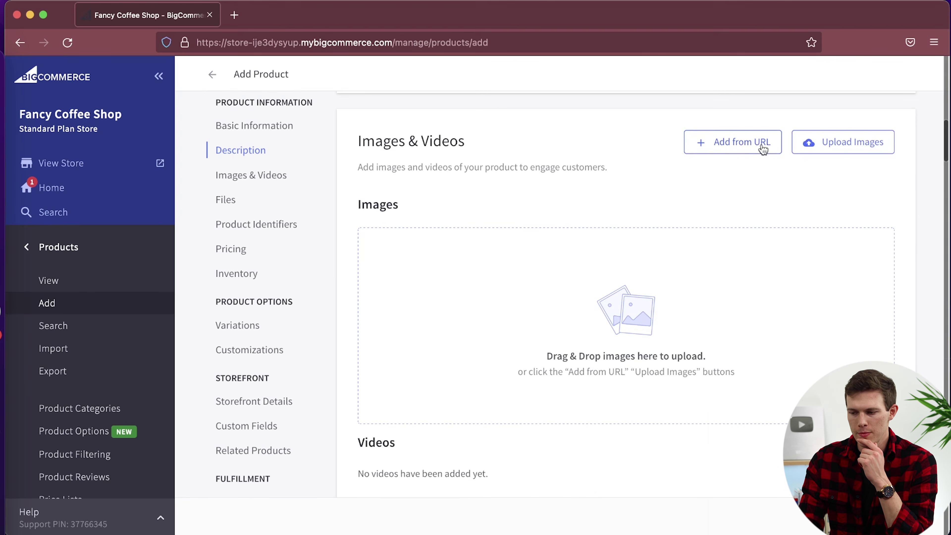
{"action": "left_click", "coordinate": [824, 146]}
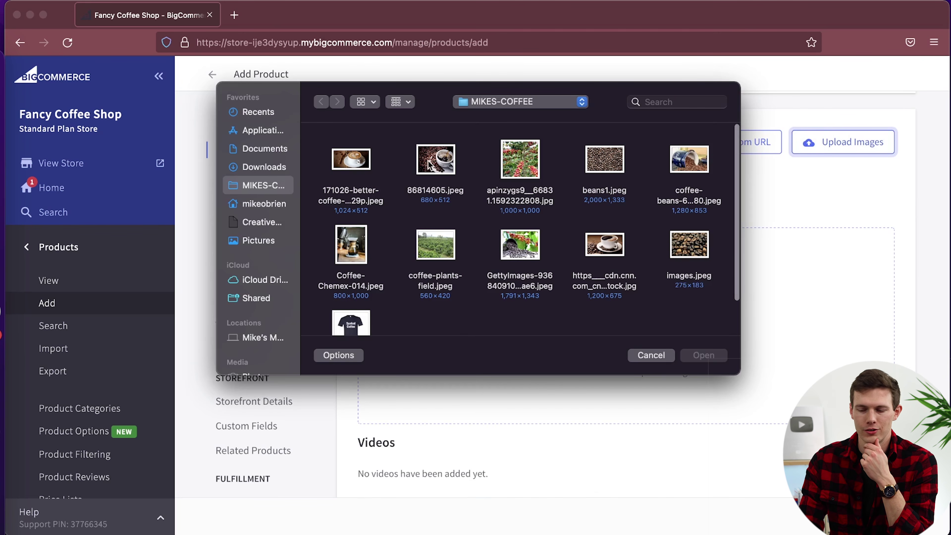
{"action": "double_click", "coordinate": [689, 159]}
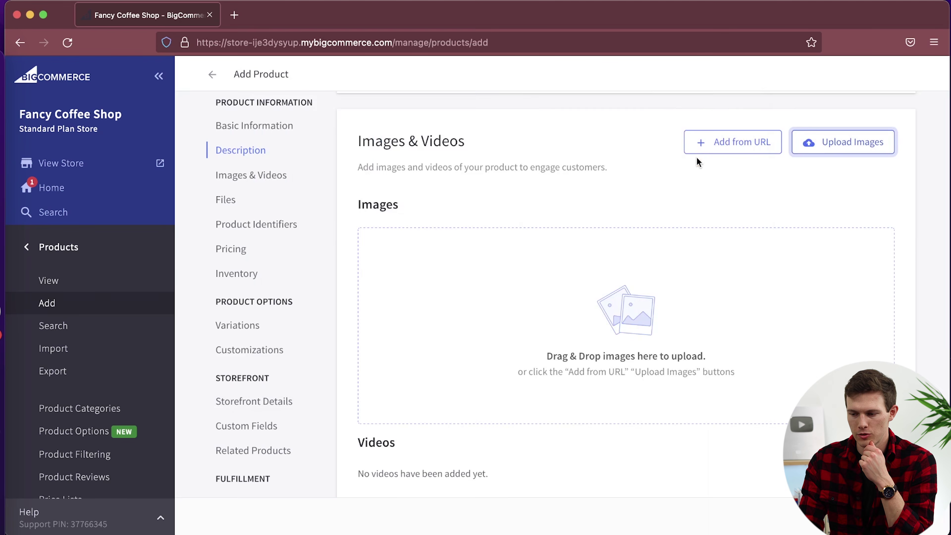
{"action": "scroll", "coordinate": [613, 432], "scroll_direction": "down", "scroll_amount": 1}
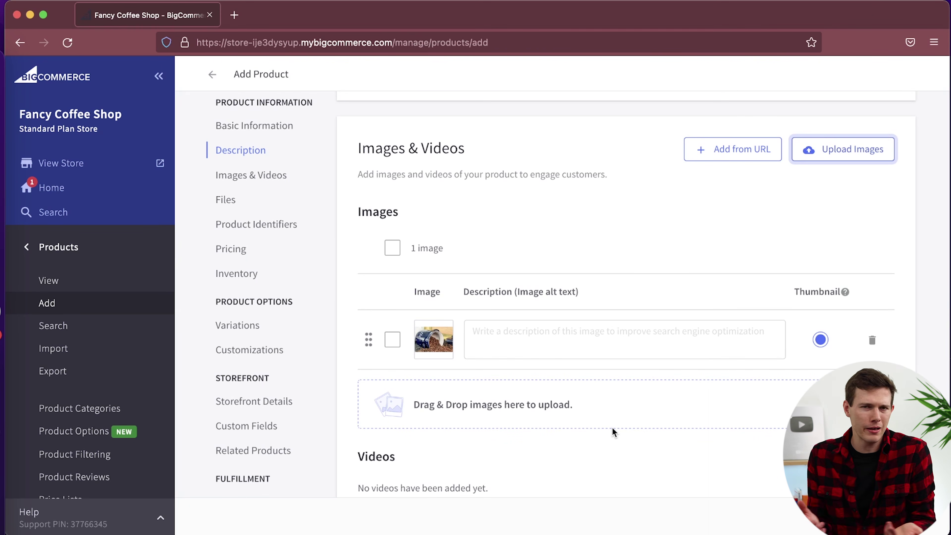
Step: Enter "our ebook cover" as the alt text of the uploaded product image
{"action": "scroll", "coordinate": [612, 427], "scroll_direction": "down", "scroll_amount": 3}
{"action": "left_click", "coordinate": [523, 237]}
{"action": "type", "text": "our ebook vi"}
{"action": "key", "text": "BackSpace"}
{"action": "key", "text": "BackSpace"}
{"action": "type", "text": "cover"}
{"action": "scroll", "coordinate": [581, 301], "scroll_direction": "down", "scroll_amount": 6}
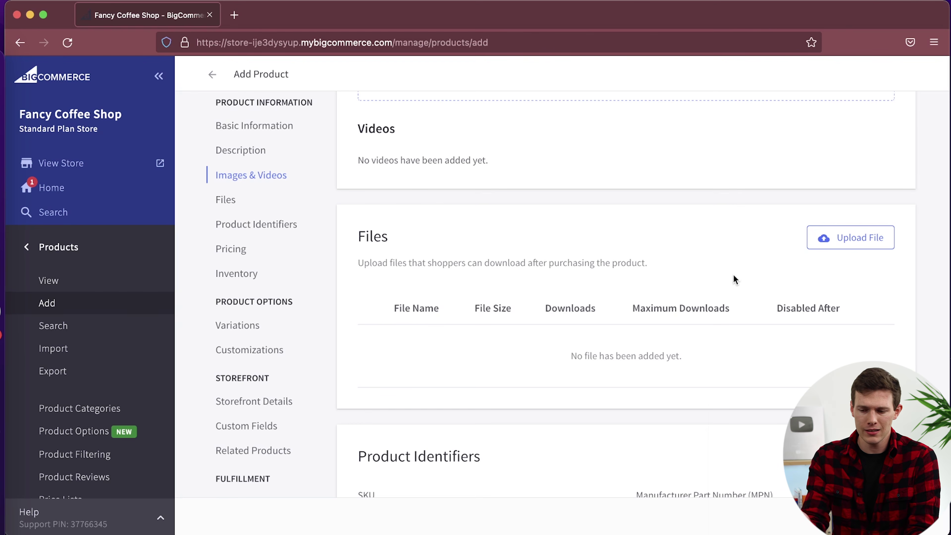
Step: Start adding a downloadable file to the e-book and choose the Sponsor Kit 2021 PDF from the computer
{"action": "left_click", "coordinate": [847, 242]}
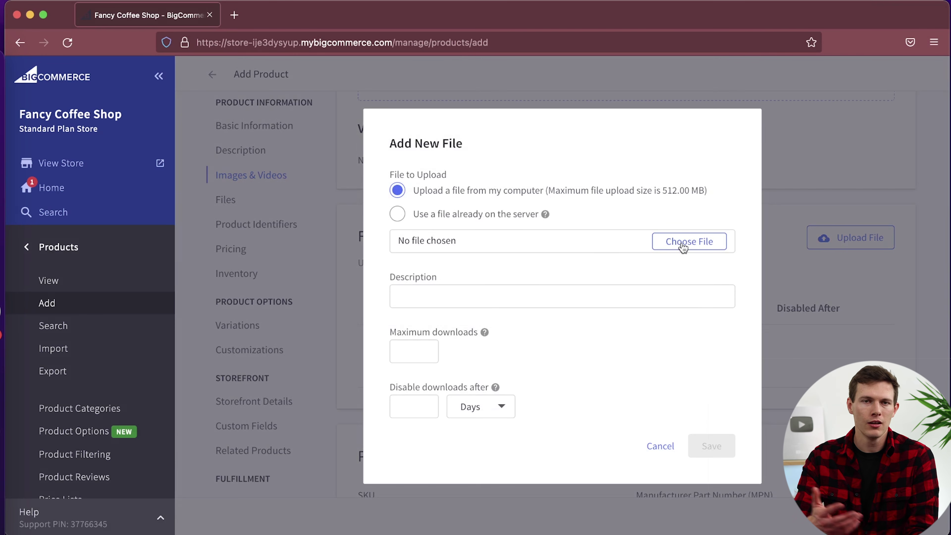
{"action": "mouse_move", "coordinate": [545, 214]}
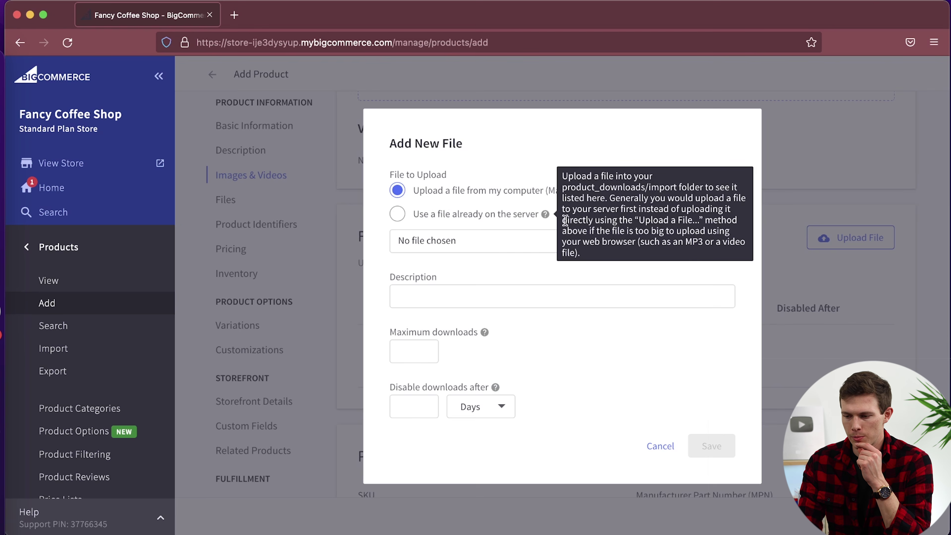
{"action": "left_click", "coordinate": [703, 247]}
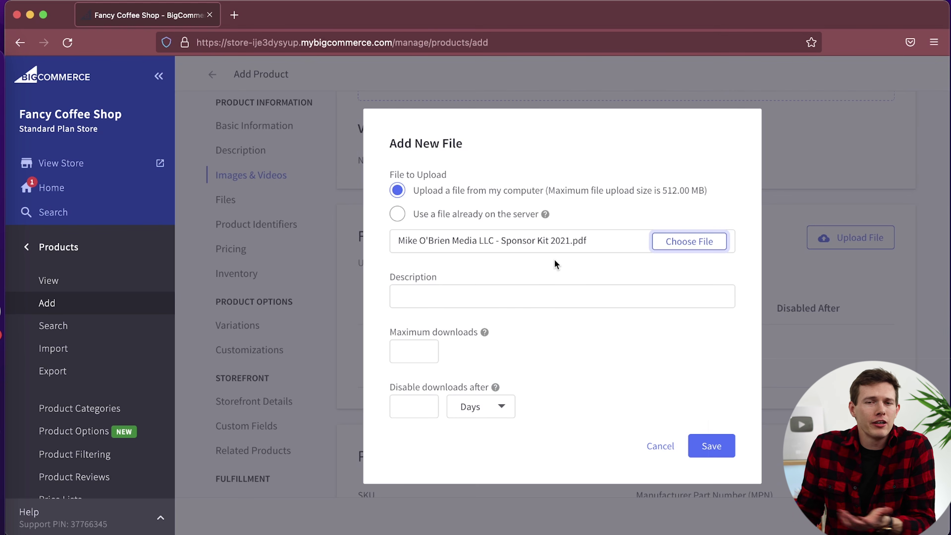
Step: Describe the file as "Full 300 page e-book with recipes for fancy coffee made at home"
{"action": "left_click", "coordinate": [519, 296]}
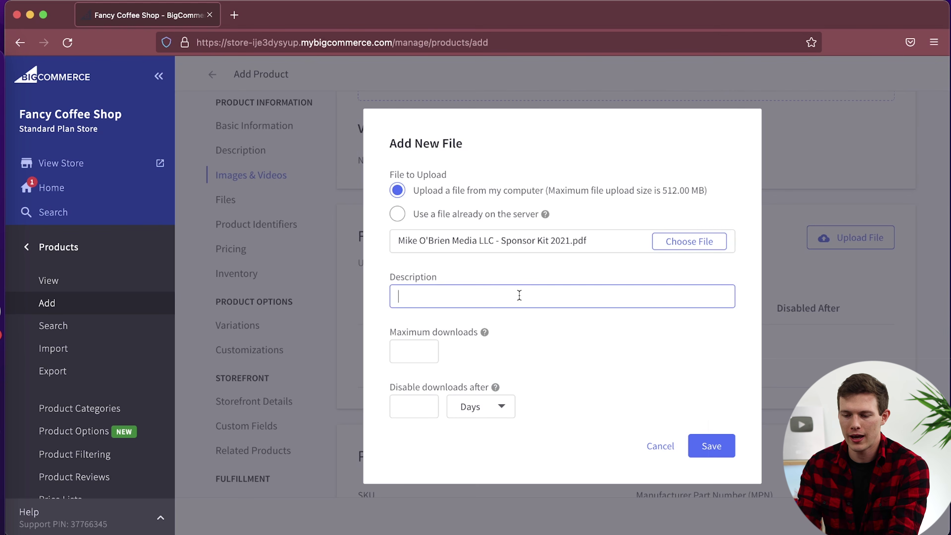
{"action": "type", "text": "Full 300 pfe"}
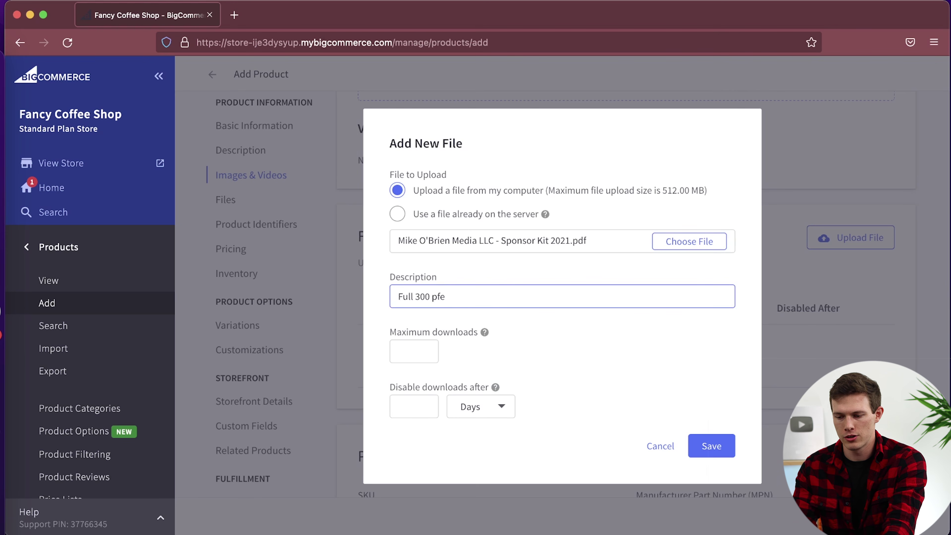
{"action": "key", "text": "BackSpace"}
{"action": "key", "text": "BackSpace"}
{"action": "type", "text": "age e-book with recipes for fancy coffee made at home"}
Step: Leave the download limit and expiry empty, and save the new file to the product
{"action": "left_click", "coordinate": [410, 352]}
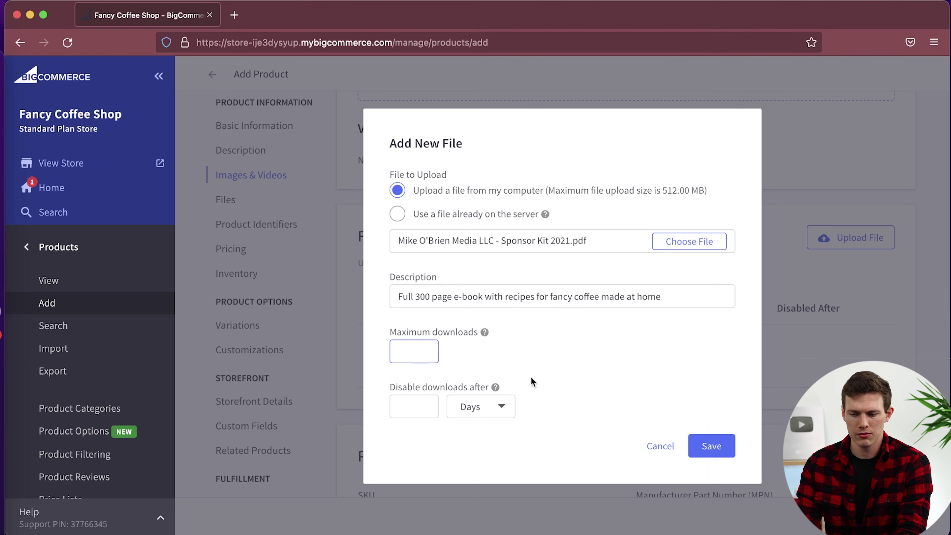
{"action": "left_click", "coordinate": [531, 382]}
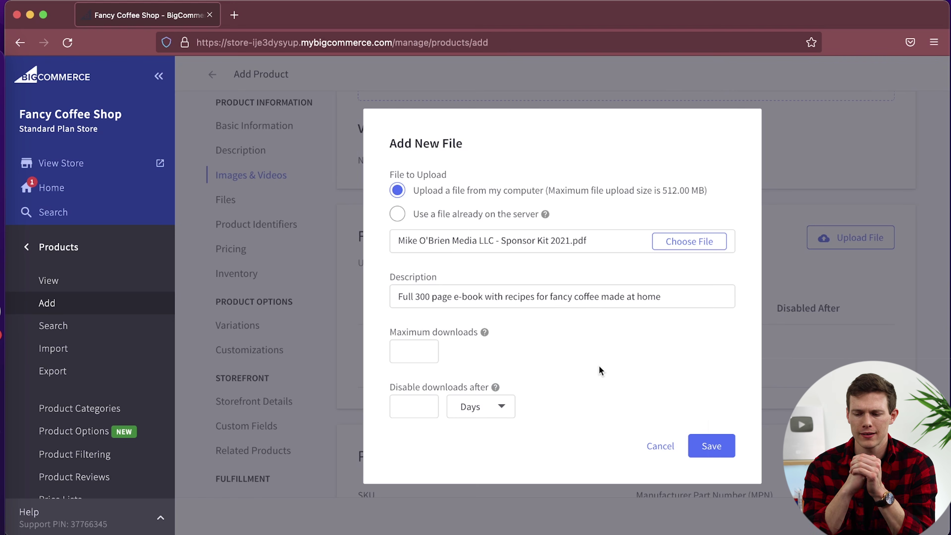
{"action": "left_click", "coordinate": [467, 414]}
{"action": "left_click", "coordinate": [580, 399]}
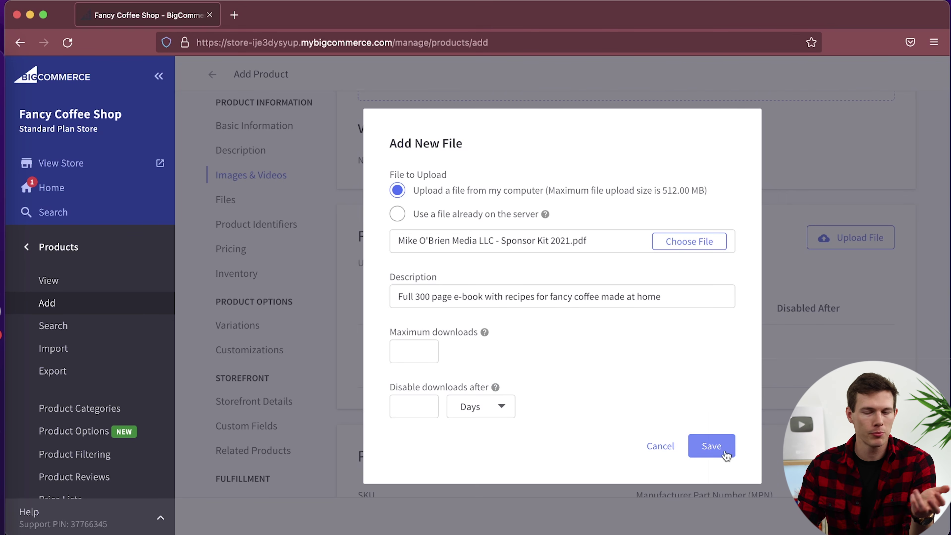
{"action": "left_click", "coordinate": [711, 446]}
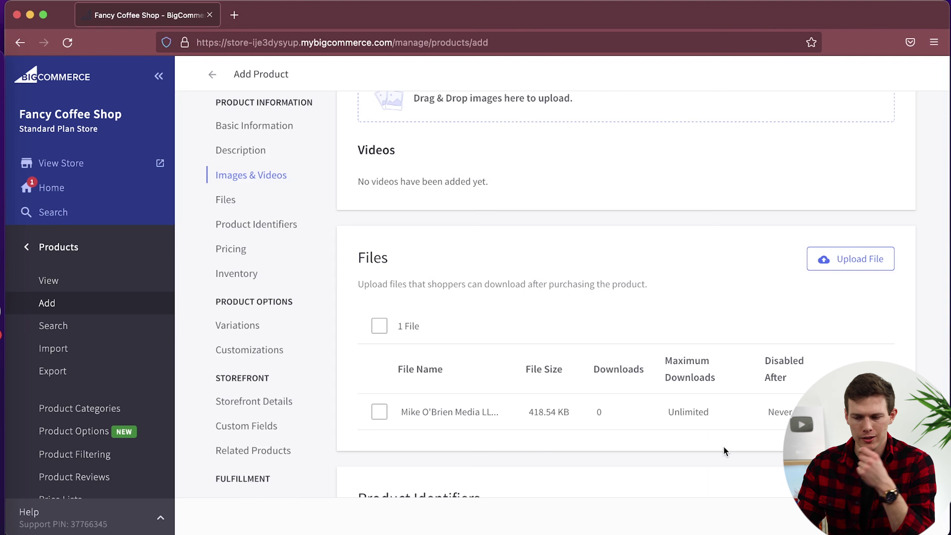
Step: Look over the e-book's product identifiers, pricing and tax class options, and save the product
{"action": "scroll", "coordinate": [594, 419], "scroll_direction": "down", "scroll_amount": 8}
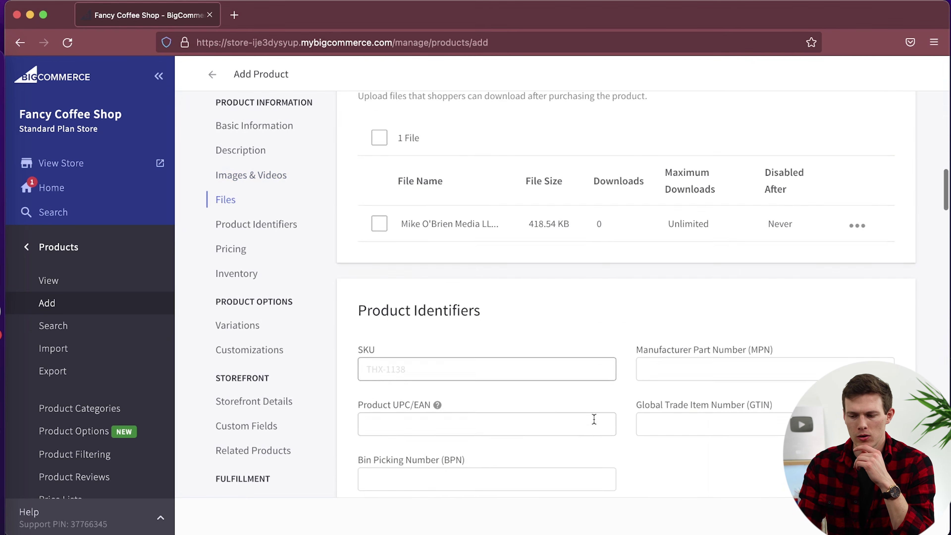
{"action": "scroll", "coordinate": [594, 419], "scroll_direction": "down", "scroll_amount": 1}
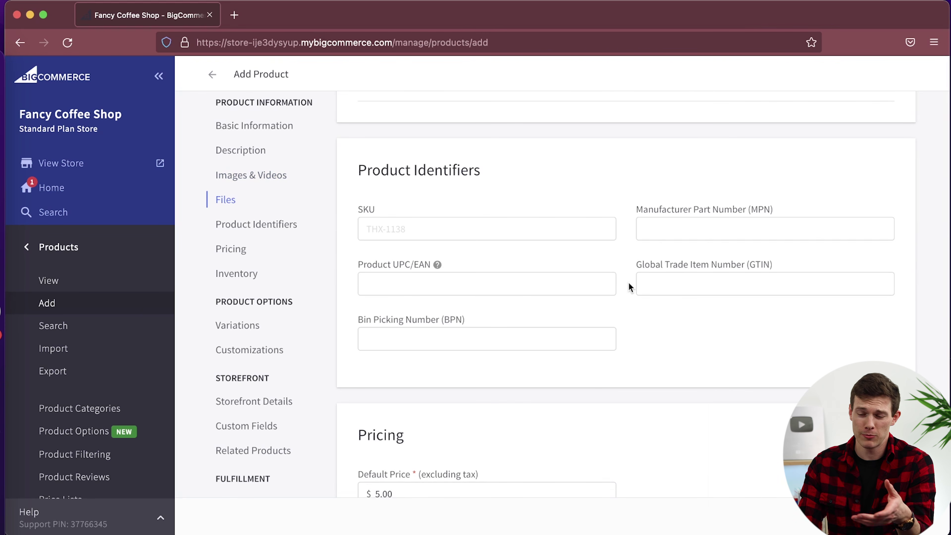
{"action": "scroll", "coordinate": [628, 285], "scroll_direction": "down", "scroll_amount": 7}
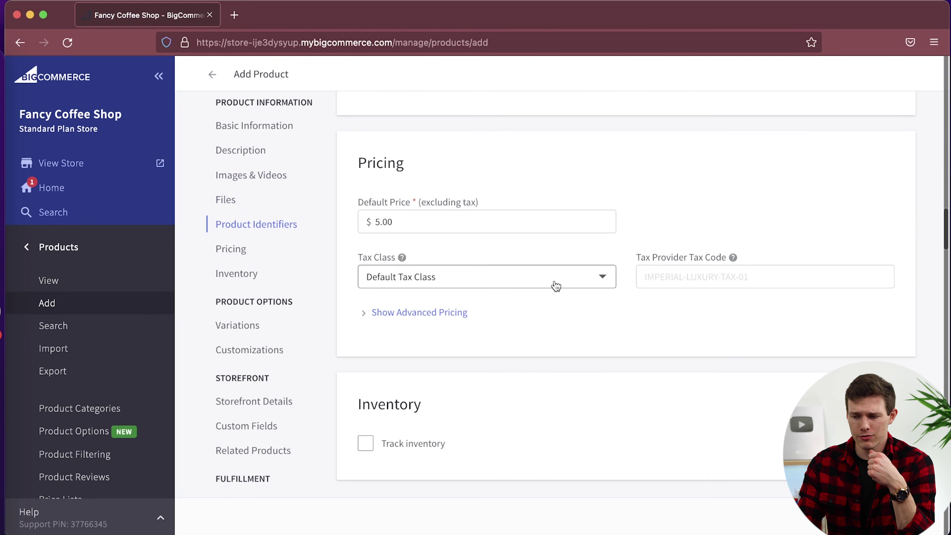
{"action": "left_click", "coordinate": [554, 285]}
{"action": "left_click", "coordinate": [656, 225]}
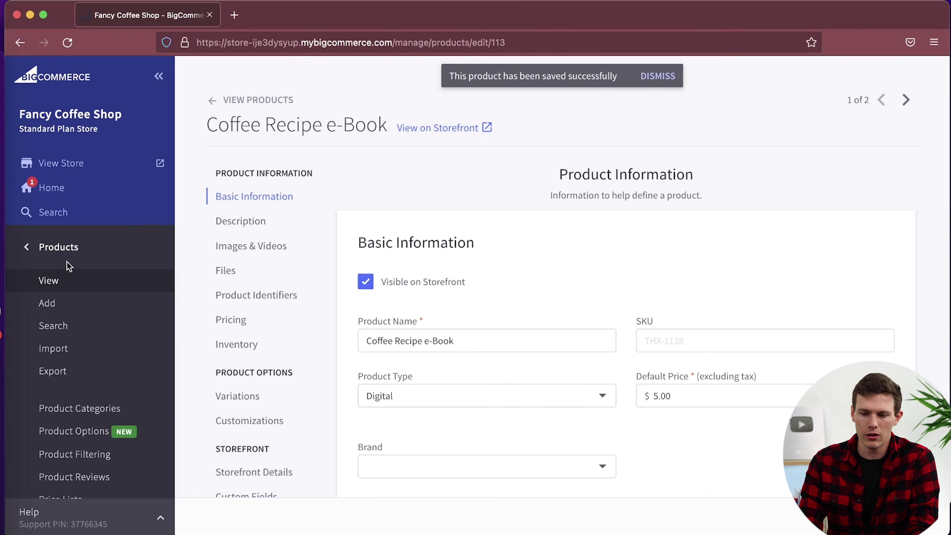
Step: Return to the list of all products to check the store's catalogue
{"action": "left_click", "coordinate": [49, 249]}
{"action": "left_click", "coordinate": [43, 268]}
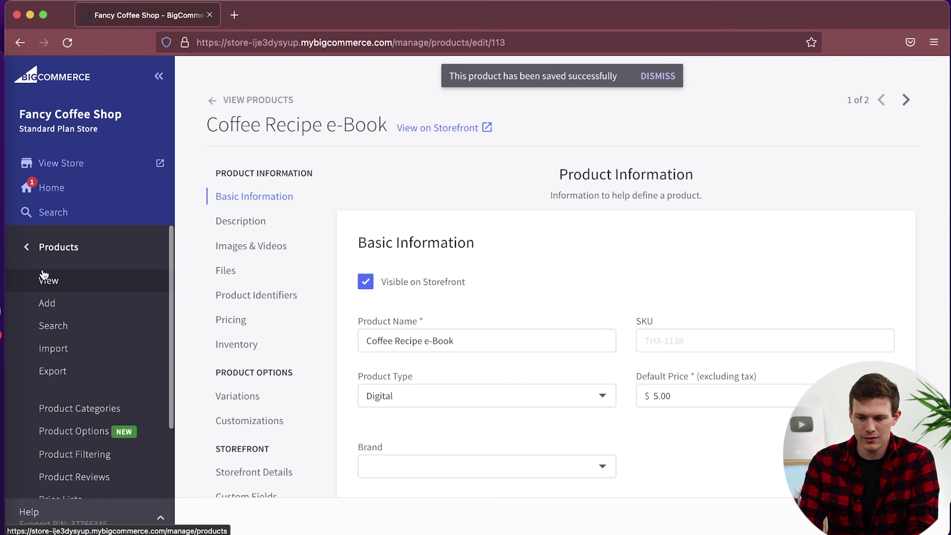
{"action": "left_click", "coordinate": [86, 289]}
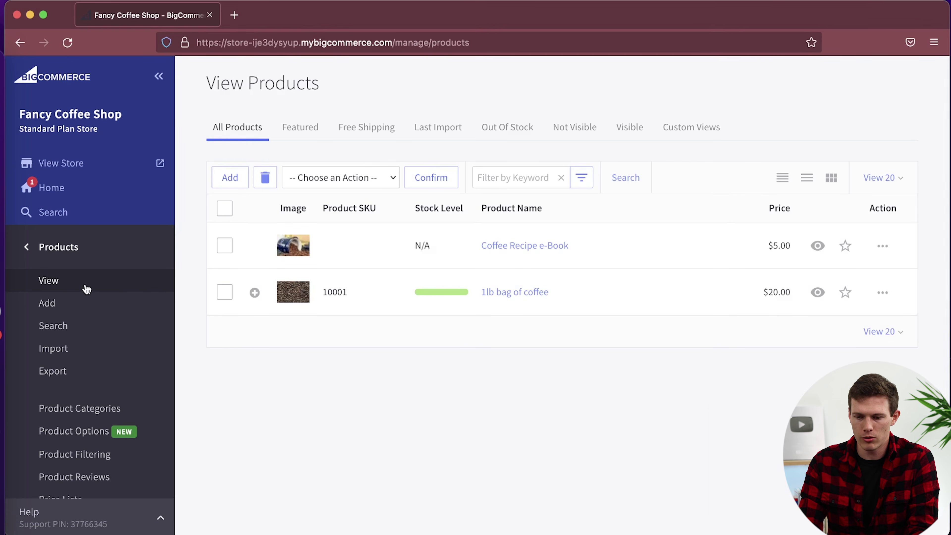
Step: Open the product categories and permanently delete the Bath, Garden, Kitchen and Utility categories
{"action": "scroll", "coordinate": [71, 380], "scroll_direction": "down", "scroll_amount": 1}
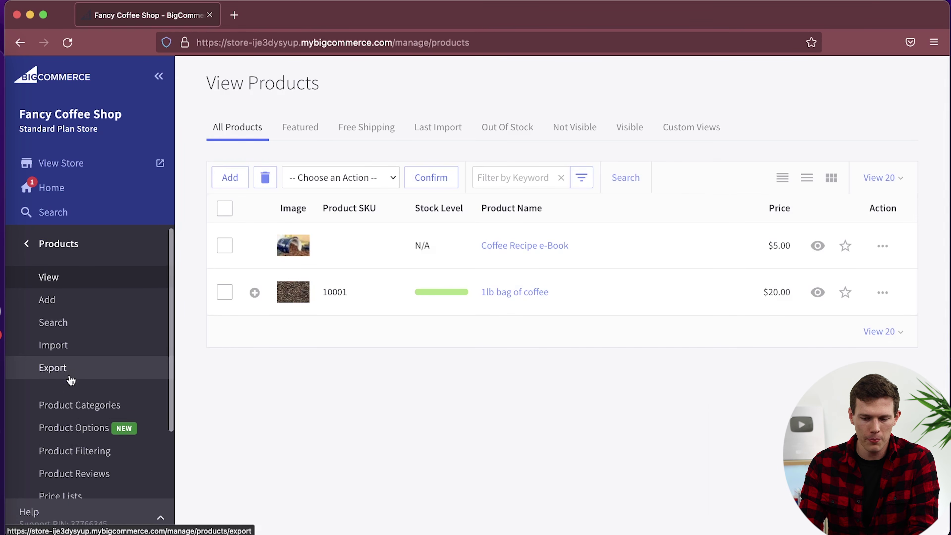
{"action": "scroll", "coordinate": [70, 379], "scroll_direction": "down", "scroll_amount": 3}
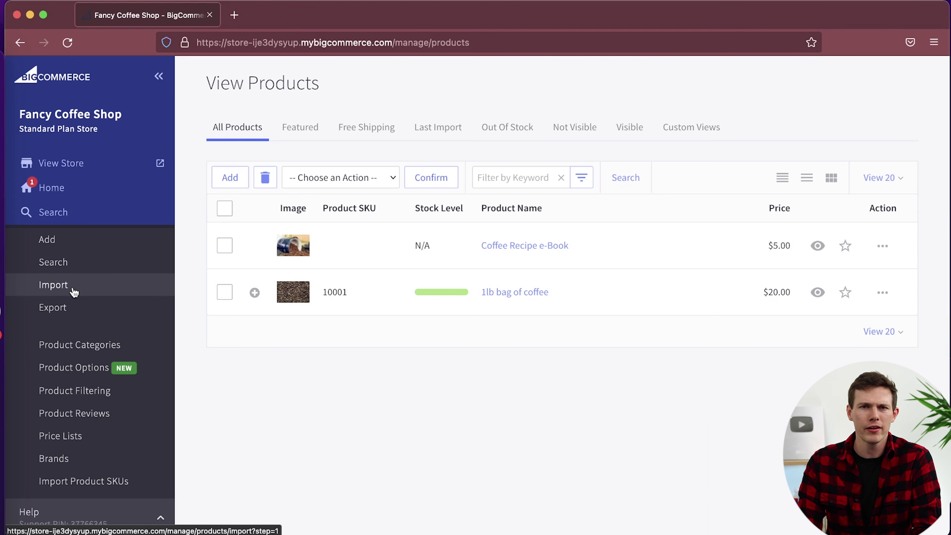
{"action": "left_click", "coordinate": [106, 350]}
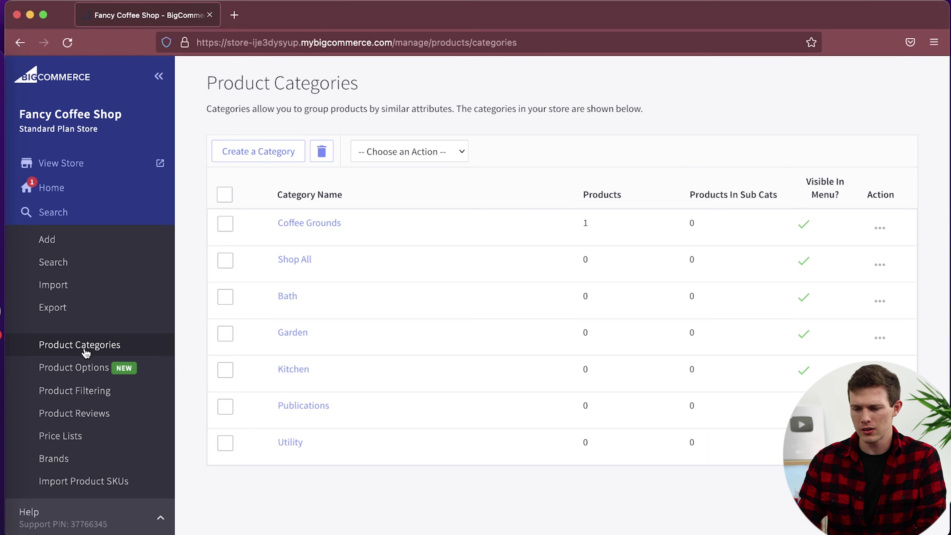
{"action": "scroll", "coordinate": [101, 296], "scroll_direction": "up", "scroll_amount": 2}
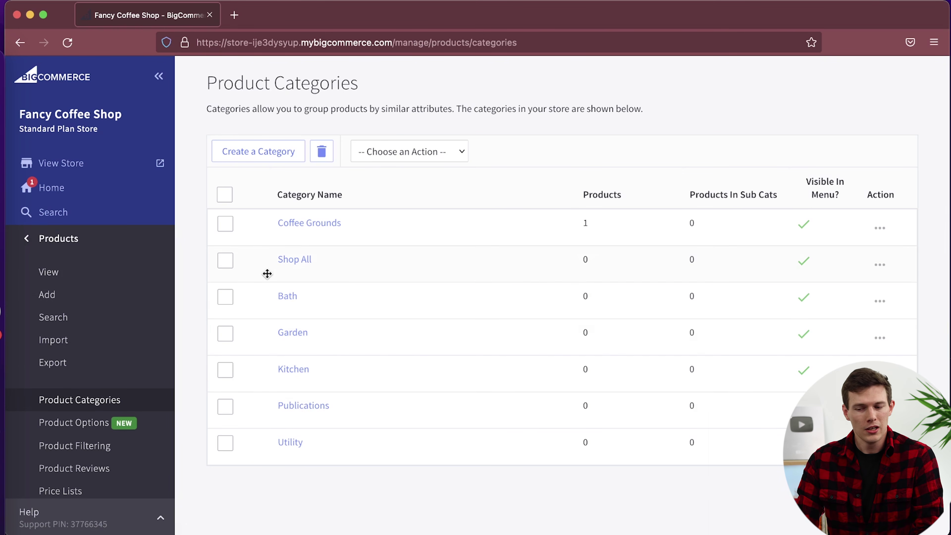
{"action": "left_click", "coordinate": [225, 296]}
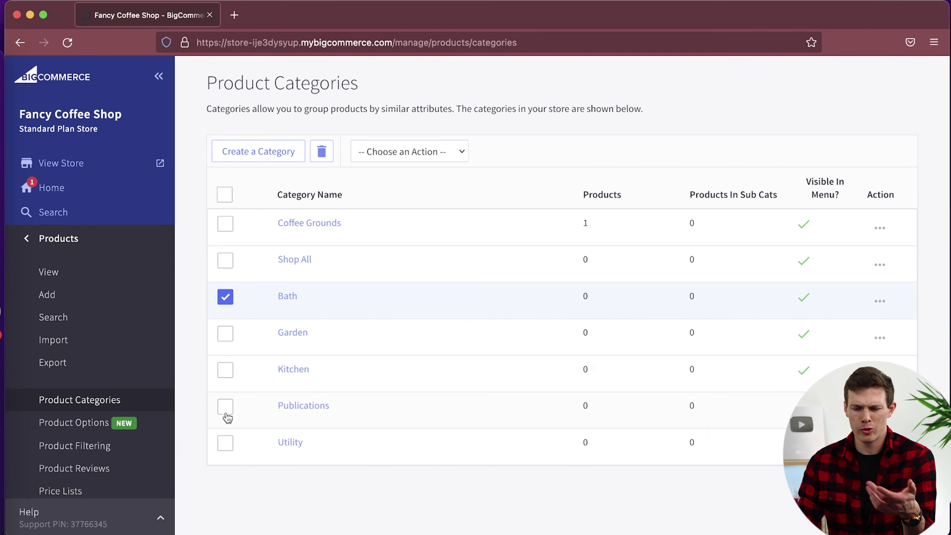
{"action": "left_click", "coordinate": [224, 372], "text": "shift"}
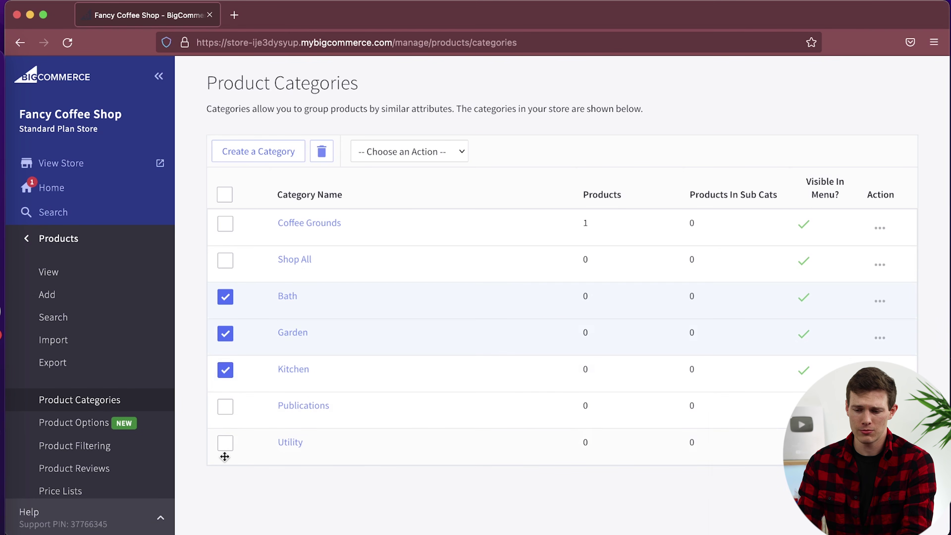
{"action": "left_click", "coordinate": [226, 443]}
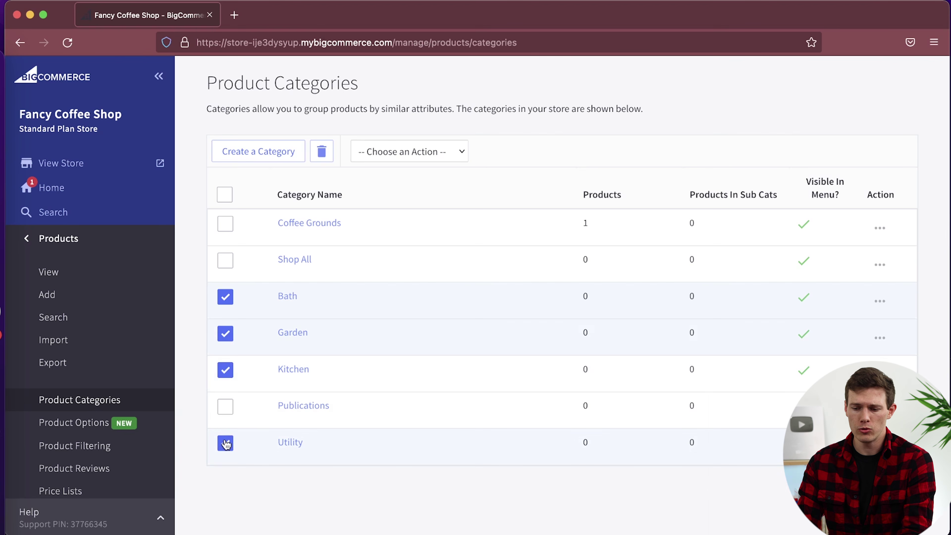
{"action": "left_click", "coordinate": [323, 151]}
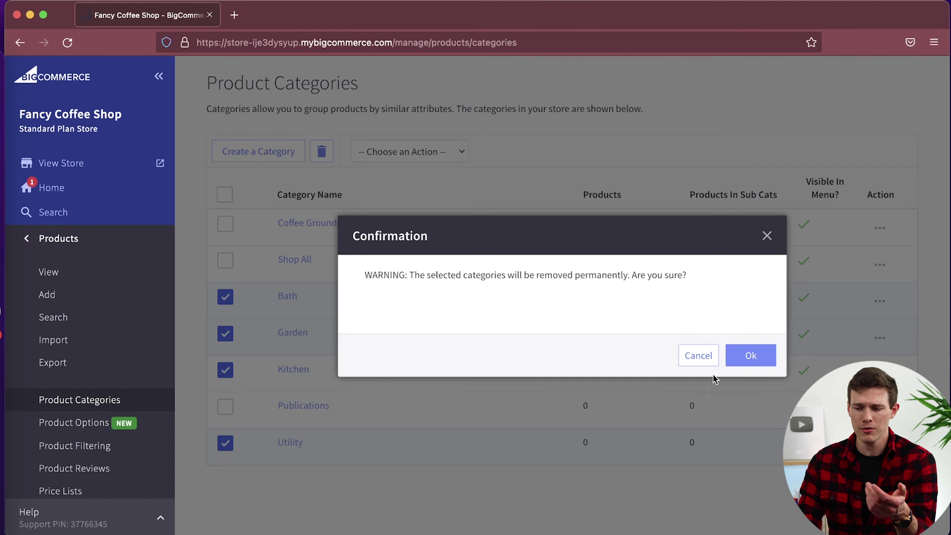
{"action": "left_click", "coordinate": [760, 354]}
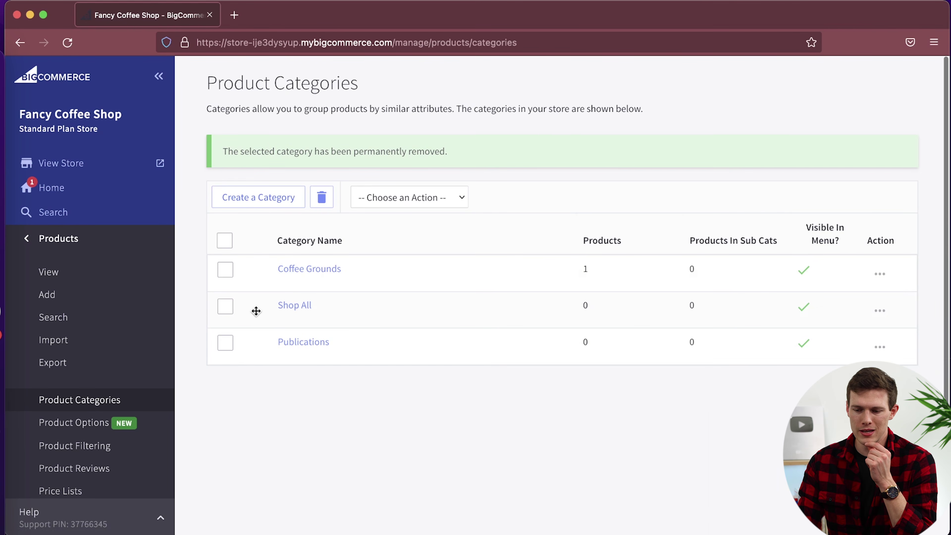
Step: Open the Shop All category and examine its details, parent category, sorting, image and search engine optimization settings
{"action": "left_click", "coordinate": [282, 308]}
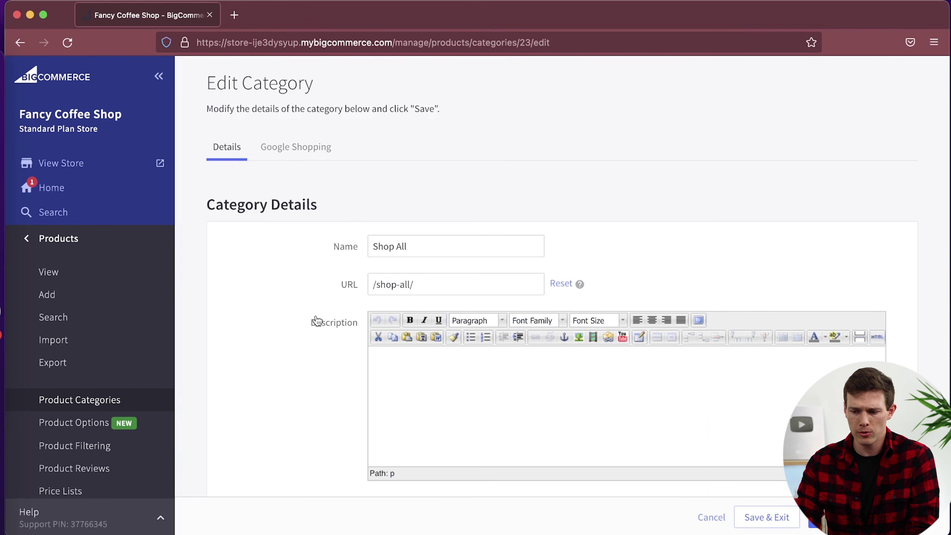
{"action": "scroll", "coordinate": [296, 315], "scroll_direction": "down", "scroll_amount": 3}
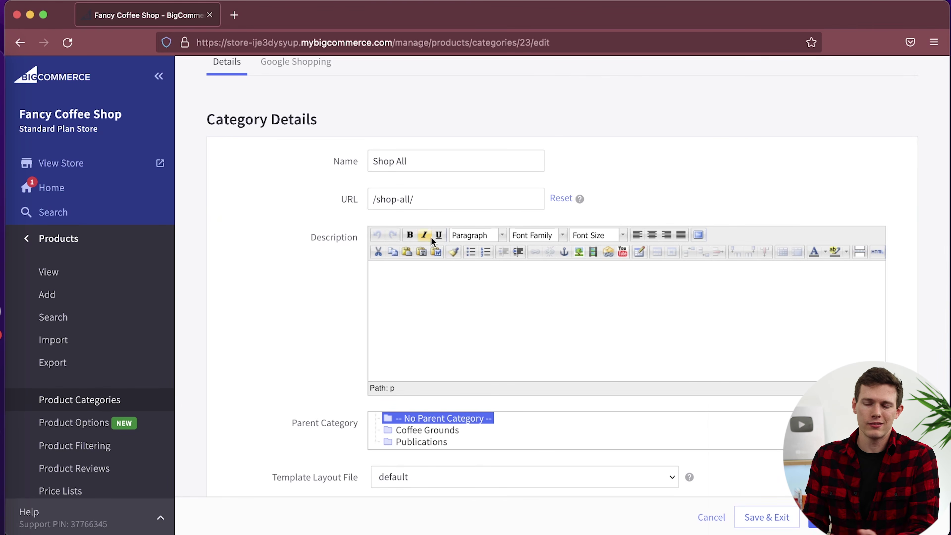
{"action": "scroll", "coordinate": [233, 283], "scroll_direction": "down", "scroll_amount": 3}
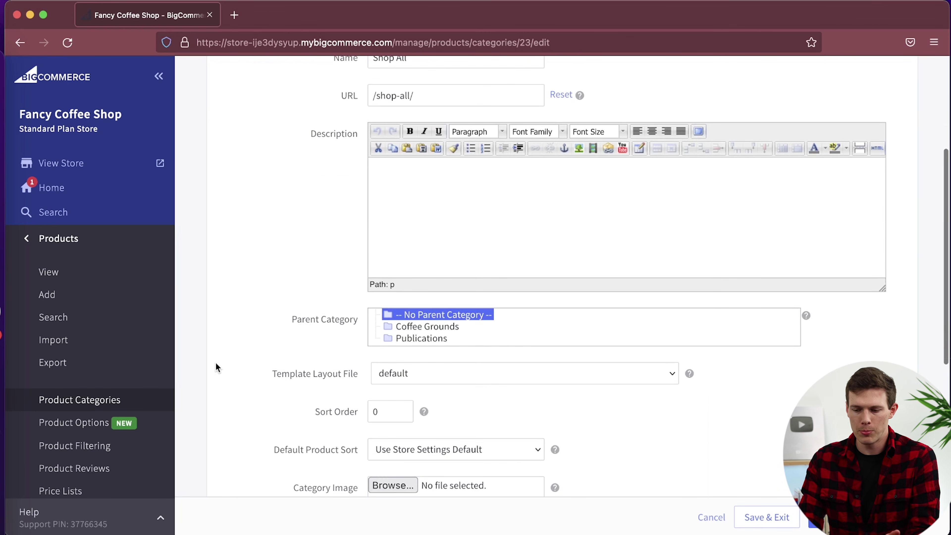
{"action": "scroll", "coordinate": [272, 394], "scroll_direction": "down", "scroll_amount": 4}
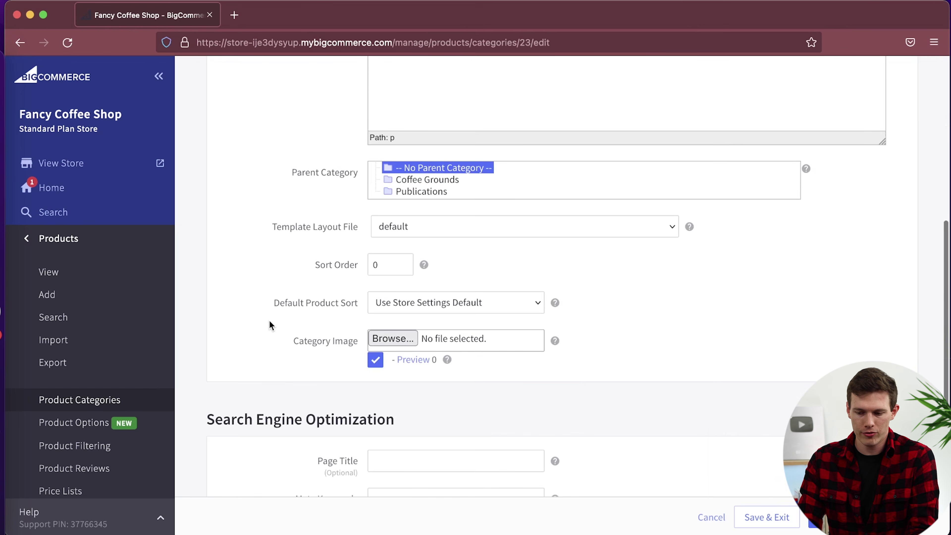
{"action": "scroll", "coordinate": [270, 325], "scroll_direction": "down", "scroll_amount": 6}
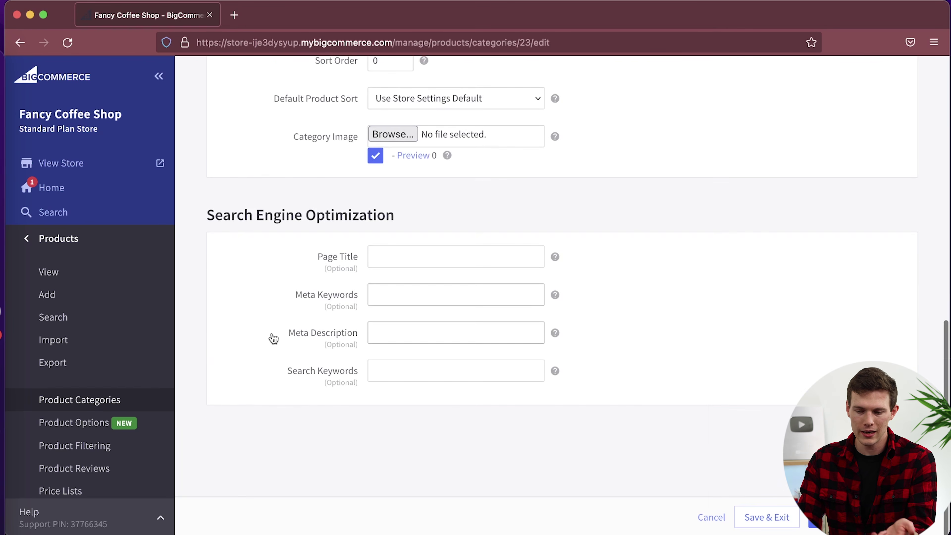
Step: Assign the Coffee Recipe e-Book product to the Shop All and Publications categories and save it
{"action": "scroll", "coordinate": [308, 241], "scroll_direction": "up", "scroll_amount": 13}
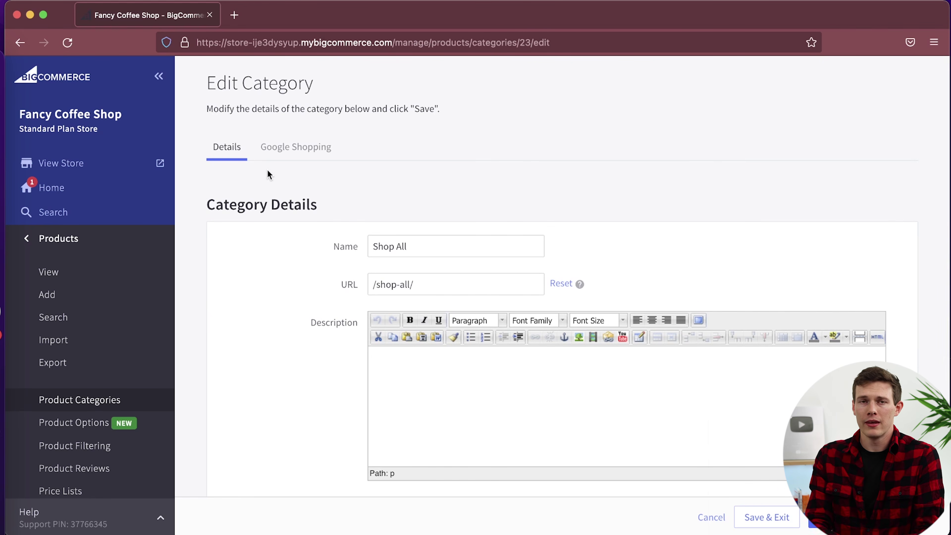
{"action": "key", "text": "super+Left"}
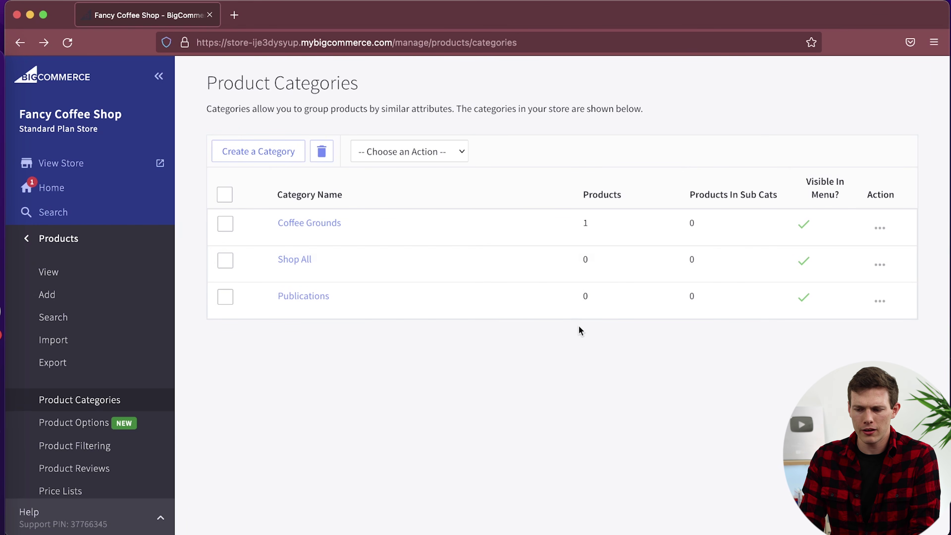
{"action": "left_click", "coordinate": [92, 278]}
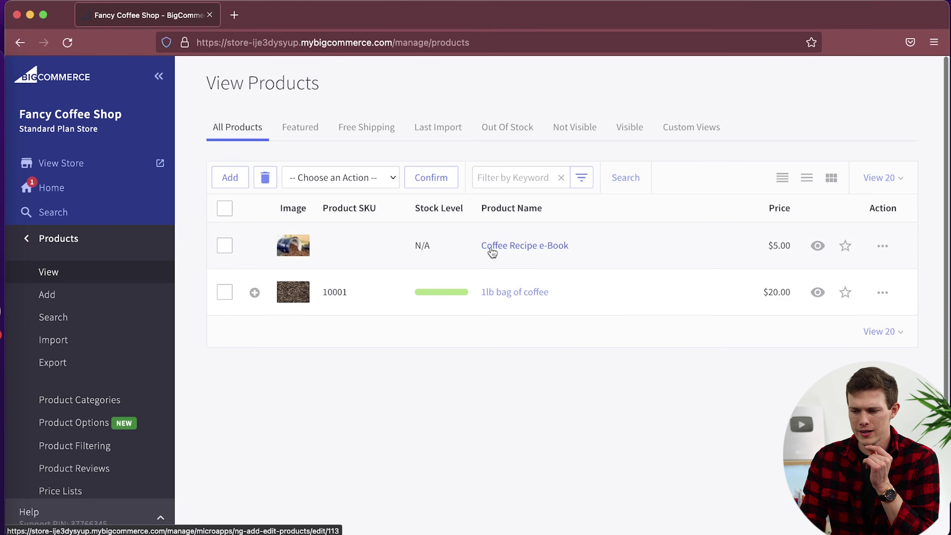
{"action": "left_click", "coordinate": [520, 251]}
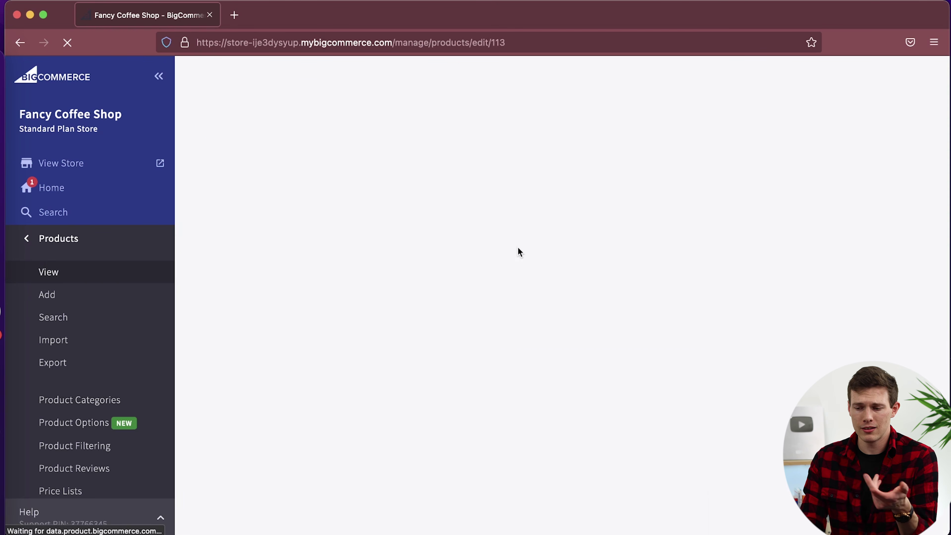
{"action": "scroll", "coordinate": [518, 246], "scroll_direction": "down", "scroll_amount": 3}
{"action": "scroll", "coordinate": [518, 249], "scroll_direction": "down", "scroll_amount": 5}
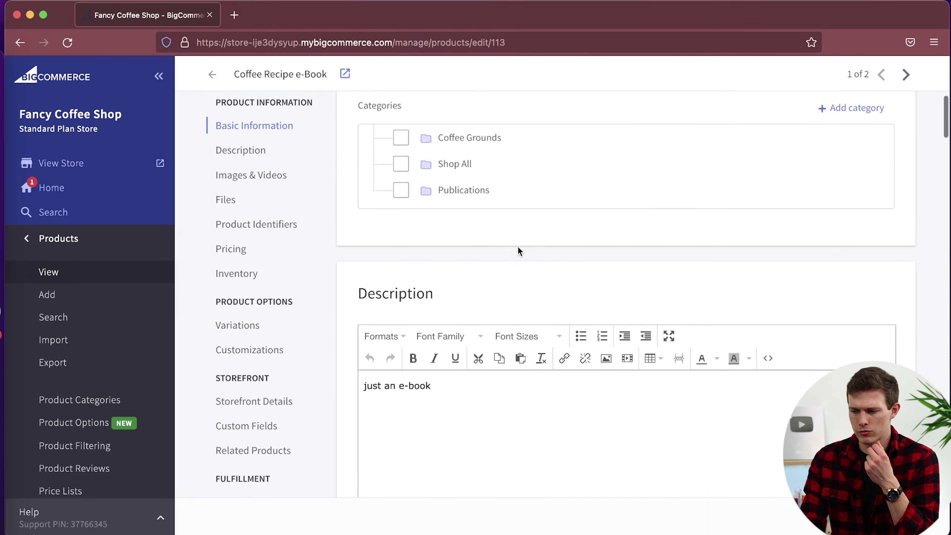
{"action": "scroll", "coordinate": [518, 249], "scroll_direction": "up", "scroll_amount": 2}
{"action": "left_click", "coordinate": [401, 200]}
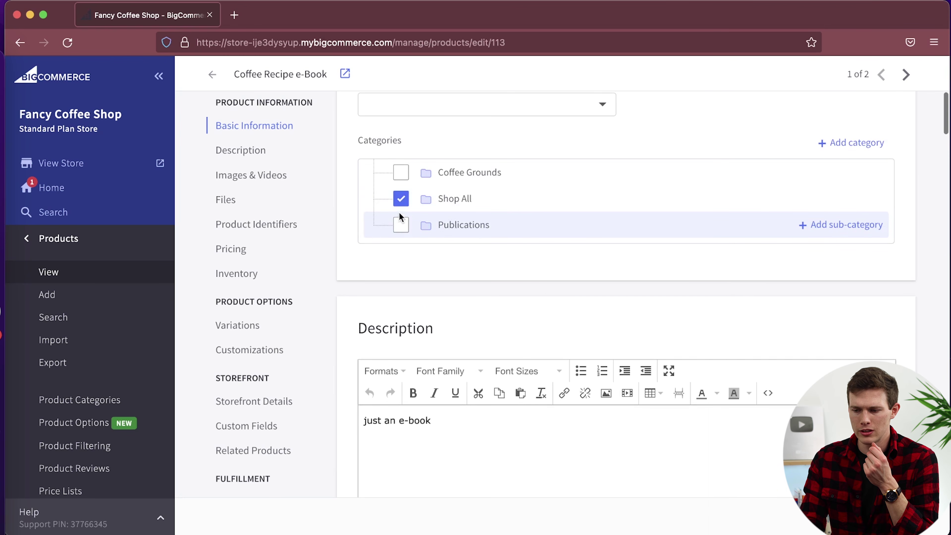
{"action": "left_click", "coordinate": [400, 225]}
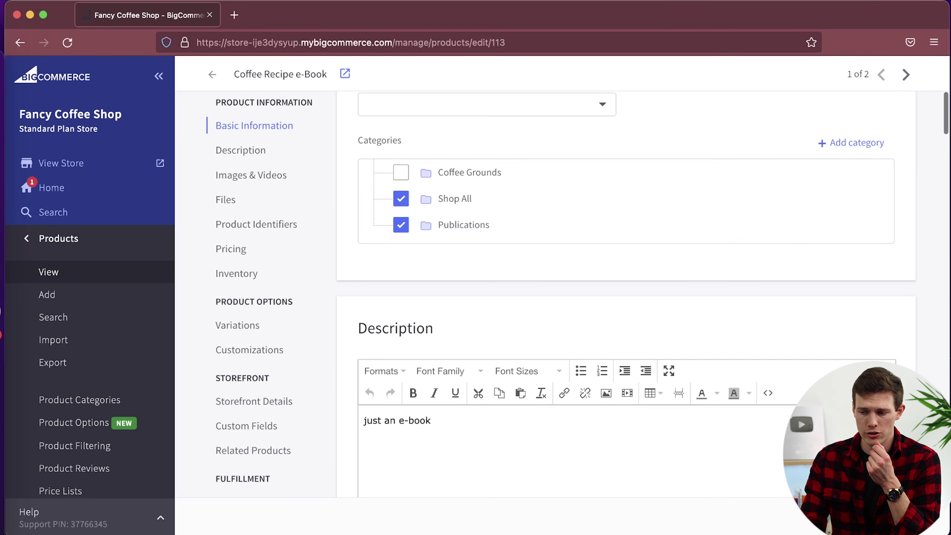
{"action": "left_click", "coordinate": [899, 519]}
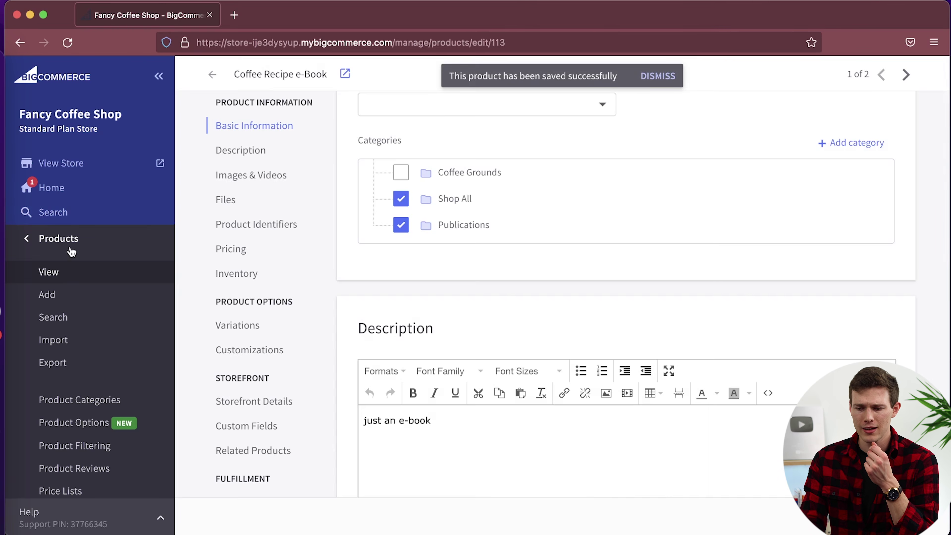
Step: Open the 1lb bag of coffee product and add it to the Shop All category
{"action": "left_click", "coordinate": [81, 277]}
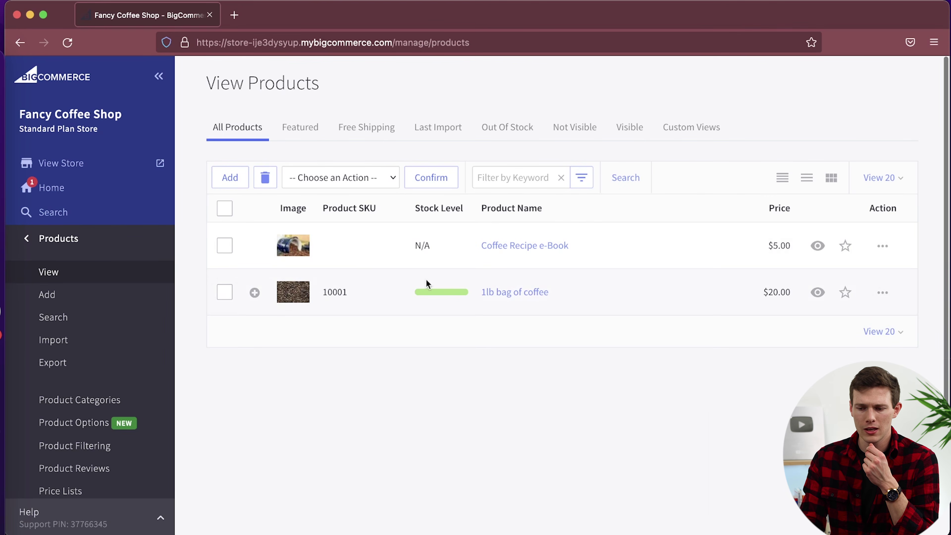
{"action": "left_click", "coordinate": [518, 292]}
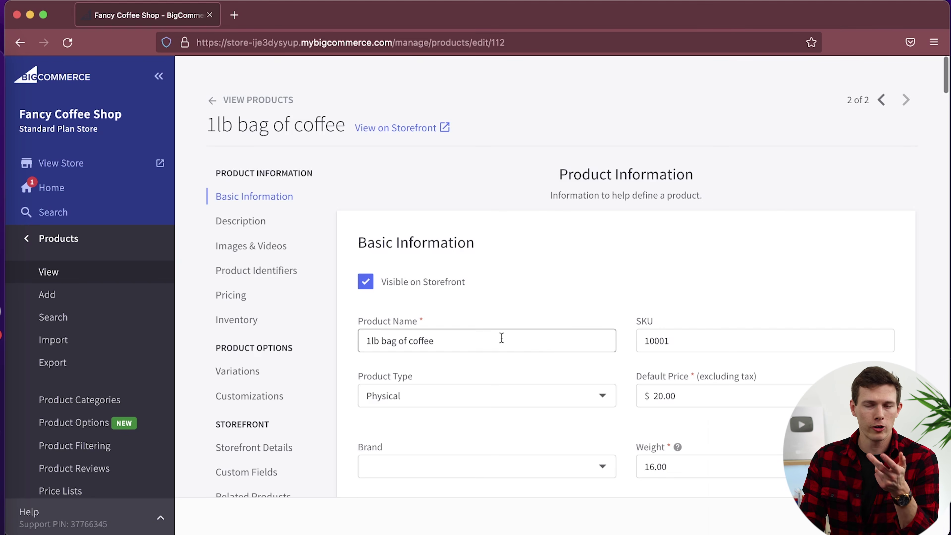
{"action": "scroll", "coordinate": [519, 358], "scroll_direction": "down", "scroll_amount": 5}
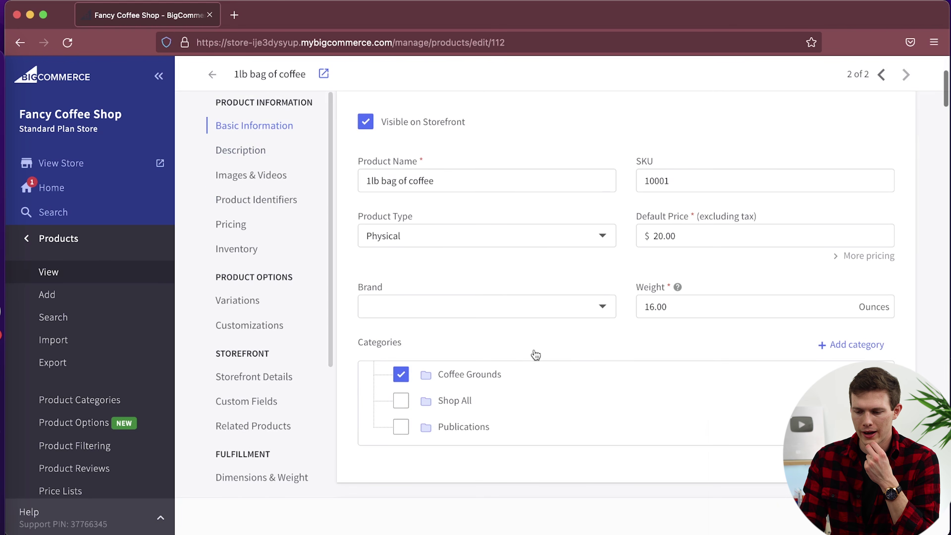
{"action": "left_click", "coordinate": [401, 400]}
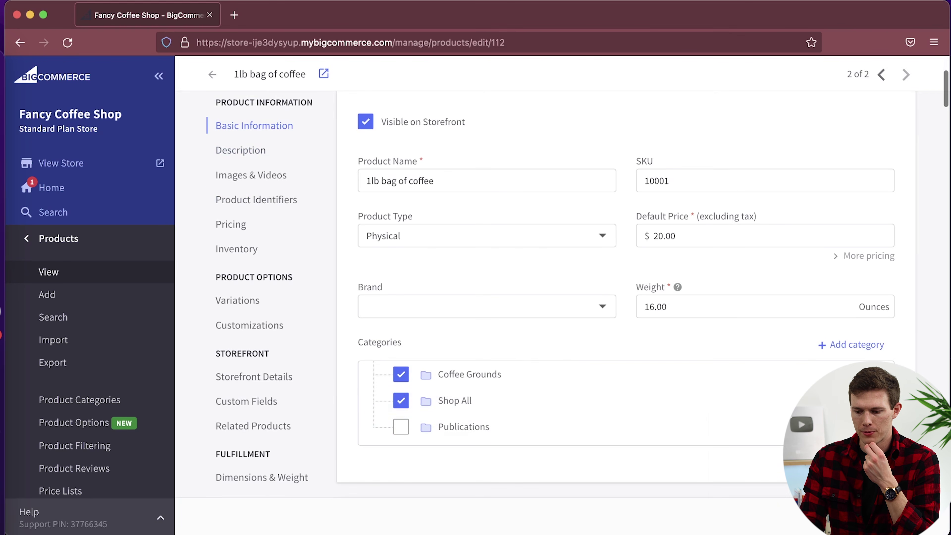
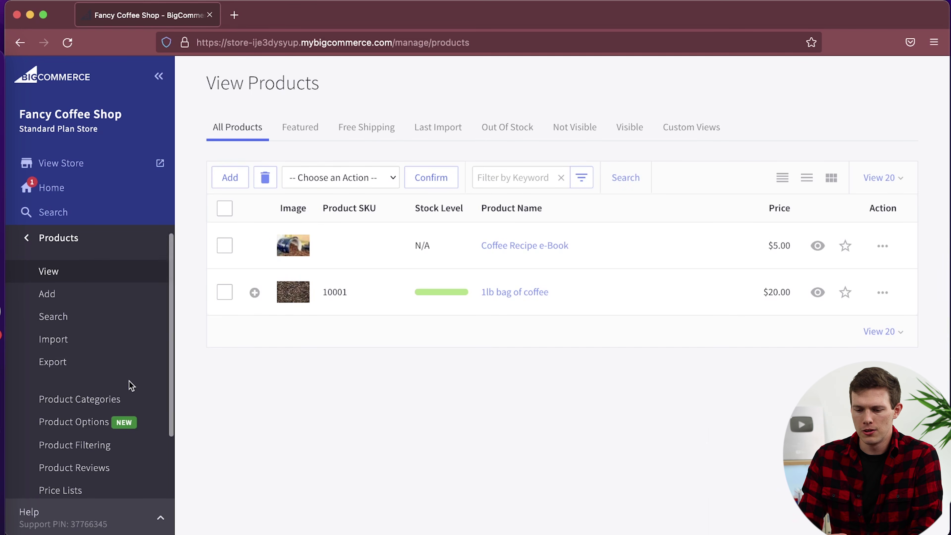
Step: Look through the store's product categories, shared product options, product filtering, product reviews and price lists pages
{"action": "left_click", "coordinate": [125, 391]}
{"action": "scroll", "coordinate": [98, 362], "scroll_direction": "down", "scroll_amount": 3}
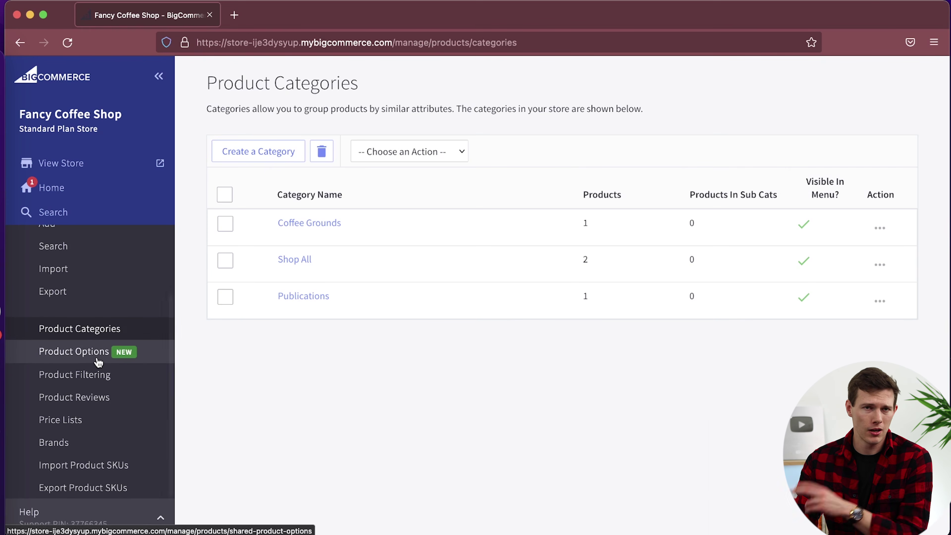
{"action": "left_click", "coordinate": [145, 361]}
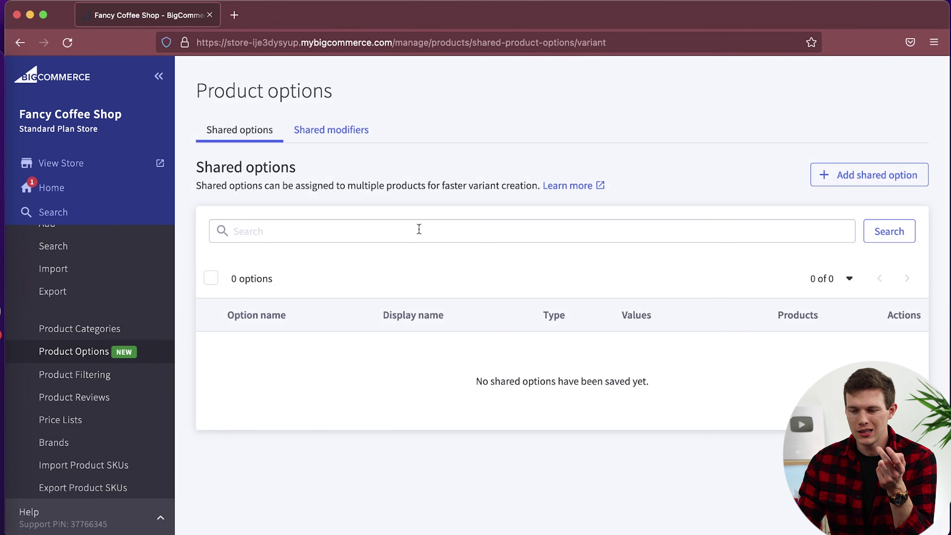
{"action": "left_click", "coordinate": [133, 369]}
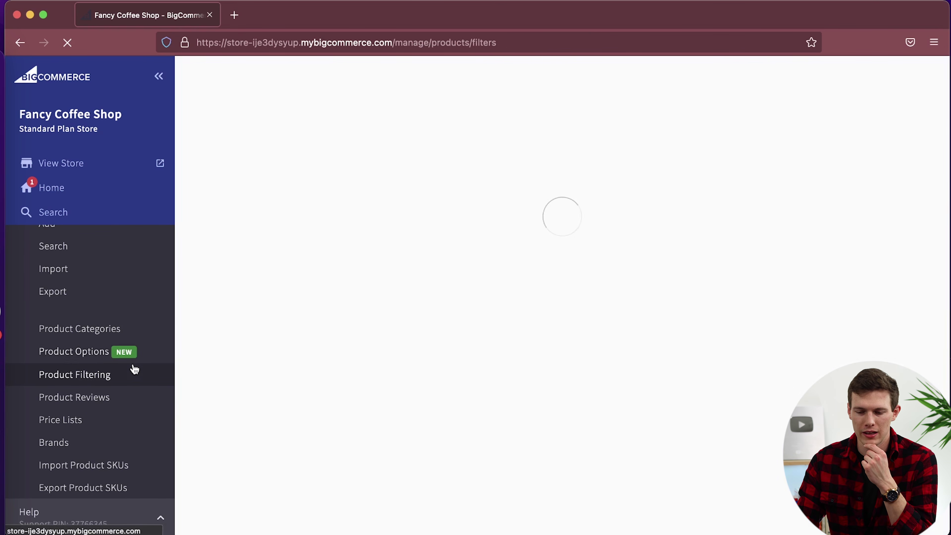
{"action": "left_click", "coordinate": [117, 399]}
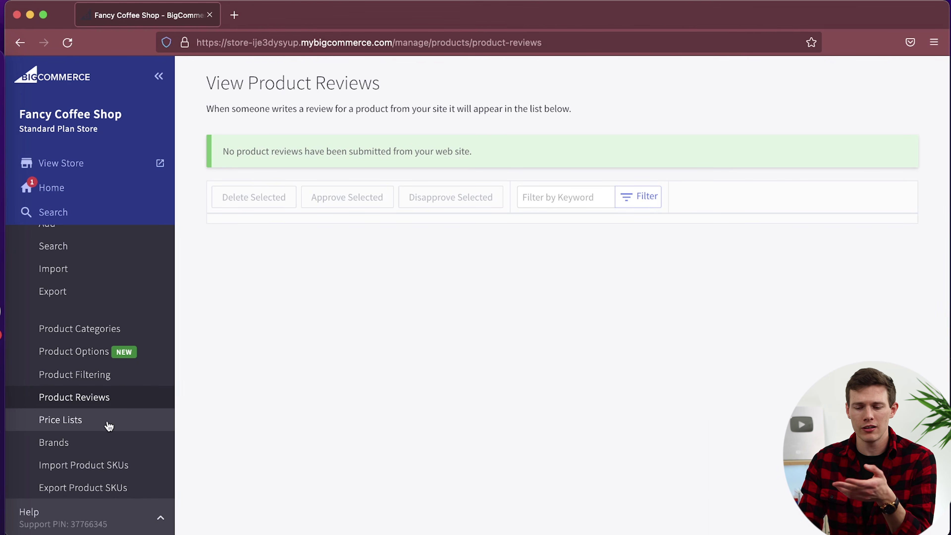
{"action": "left_click", "coordinate": [98, 423]}
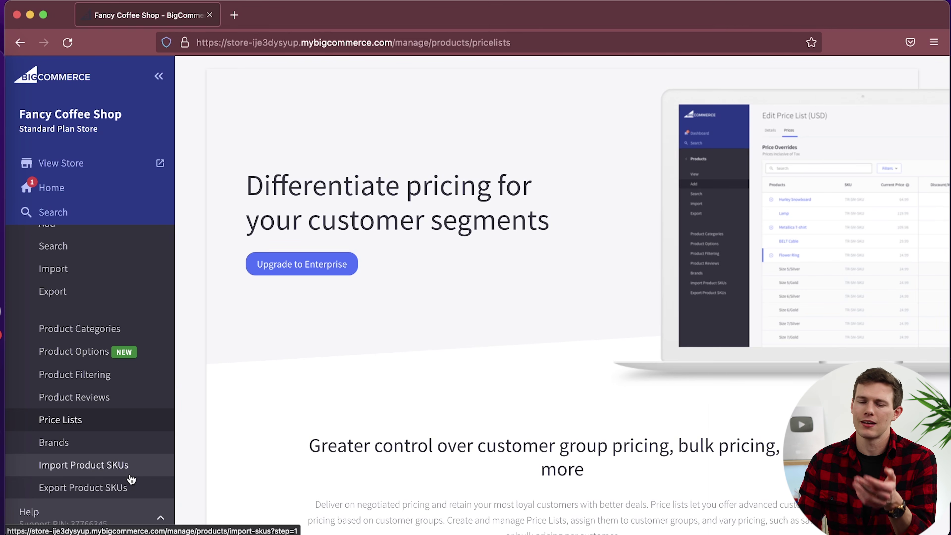
Step: Preview the live storefront, check its category navigation and New Products section, and close the preview
{"action": "scroll", "coordinate": [72, 337], "scroll_direction": "up", "scroll_amount": 3}
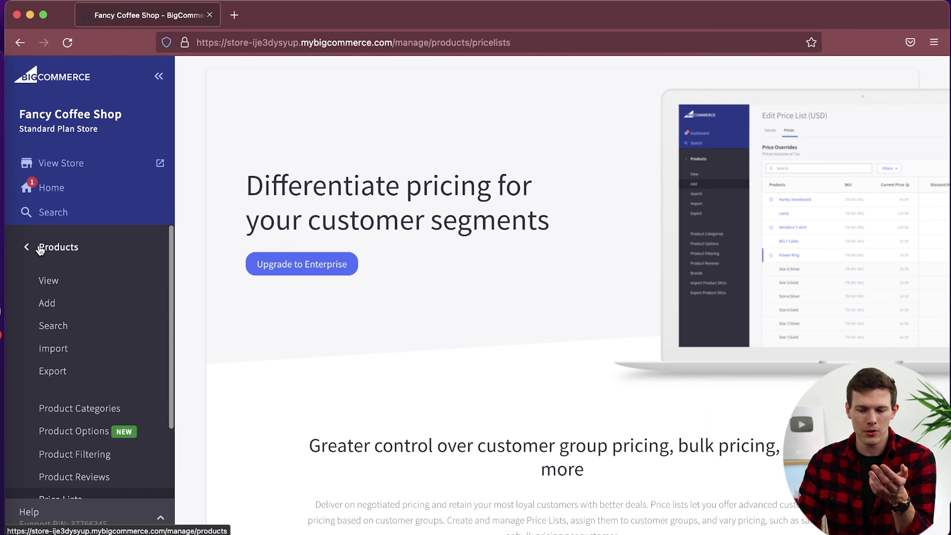
{"action": "left_click", "coordinate": [31, 255]}
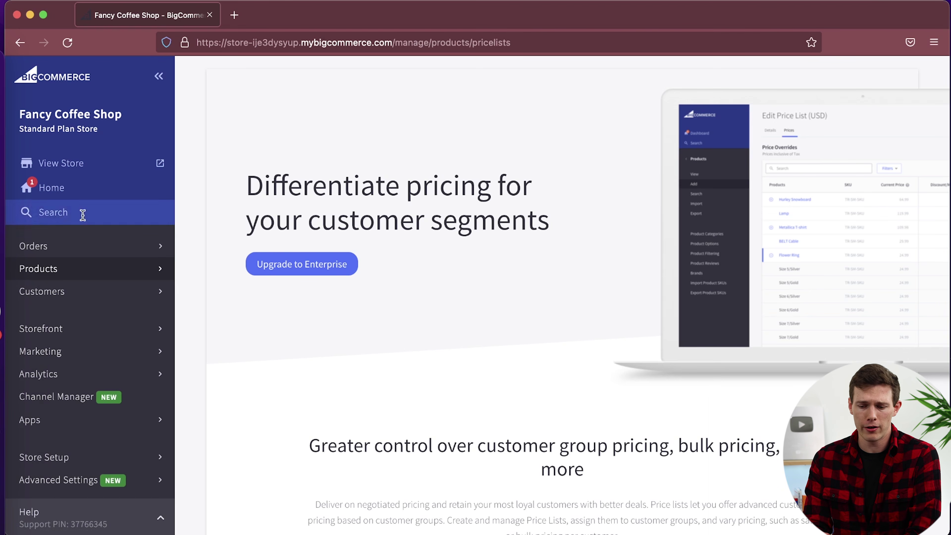
{"action": "left_click", "coordinate": [71, 165]}
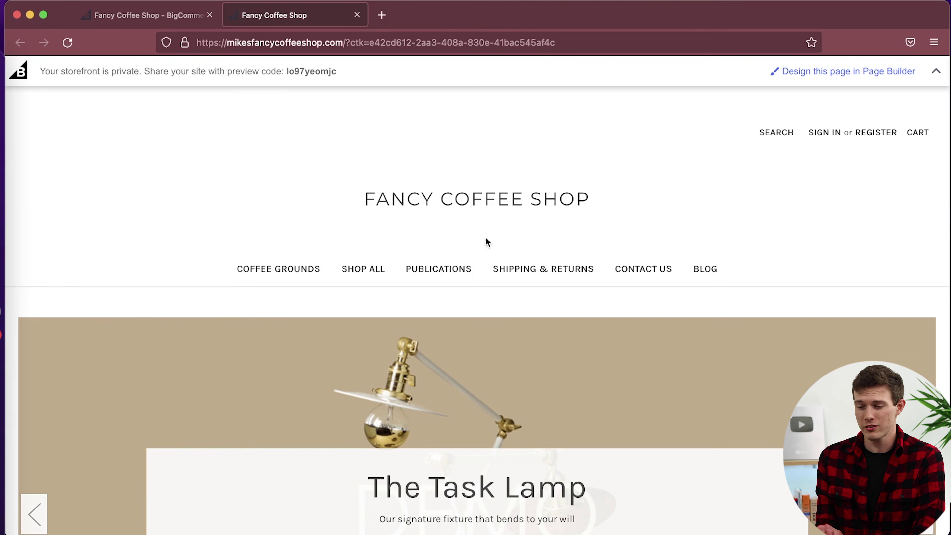
{"action": "scroll", "coordinate": [569, 249], "scroll_direction": "down", "scroll_amount": 15}
{"action": "scroll", "coordinate": [569, 249], "scroll_direction": "down", "scroll_amount": 3}
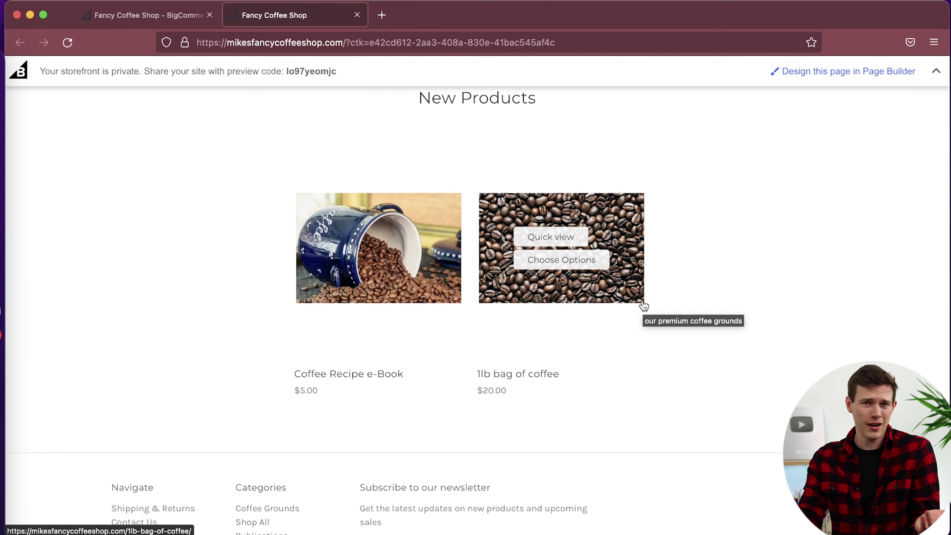
{"action": "key", "text": "Home"}
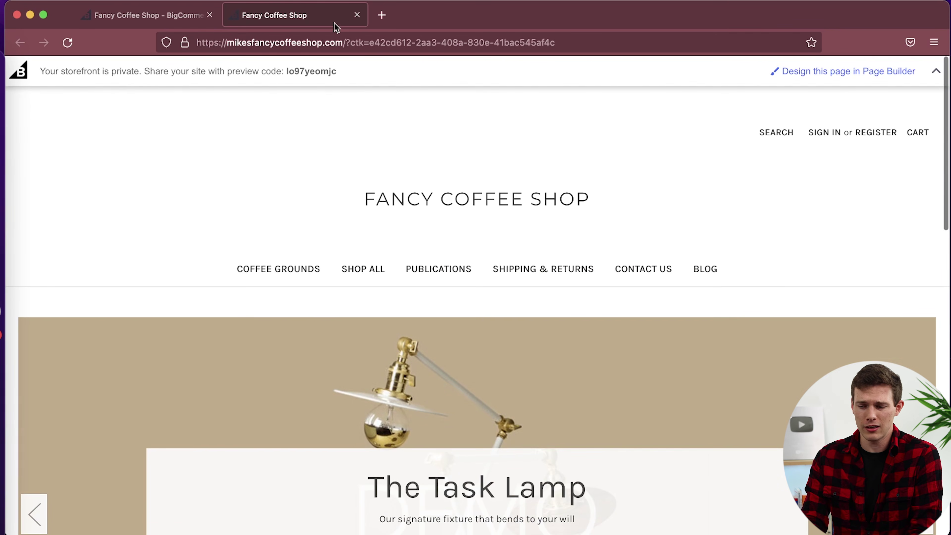
{"action": "left_click", "coordinate": [357, 15]}
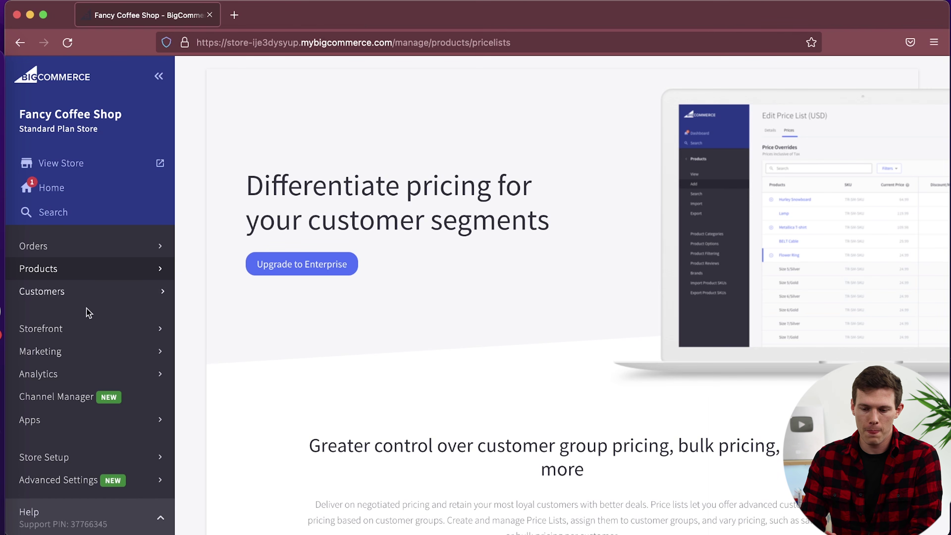
Step: Check the store's current theme and browse the designs and prices offered in the Theme Marketplace
{"action": "left_click", "coordinate": [54, 332]}
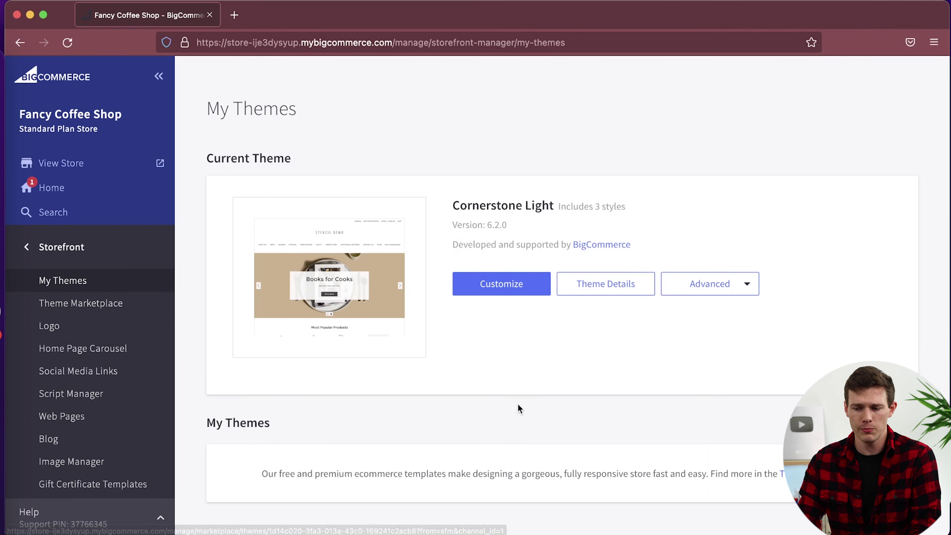
{"action": "scroll", "coordinate": [518, 408], "scroll_direction": "down", "scroll_amount": 1}
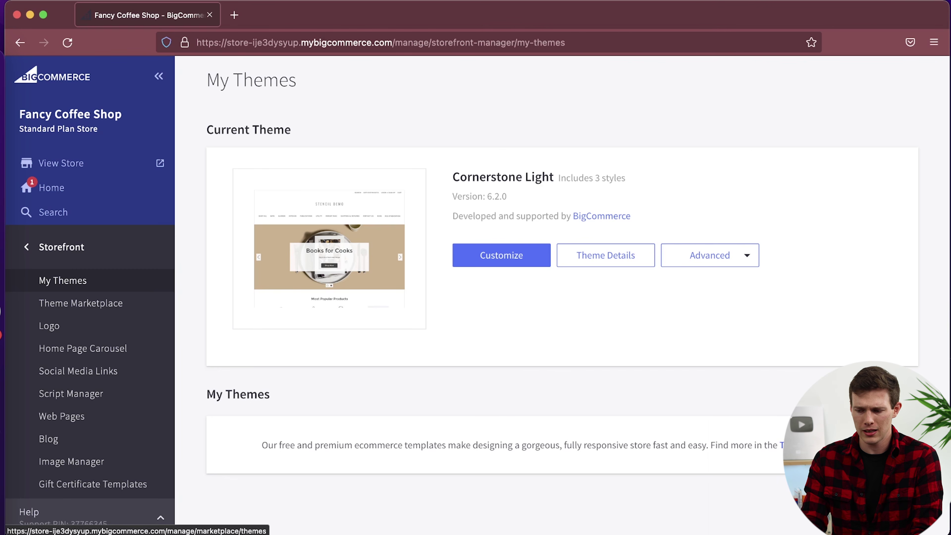
{"action": "left_click", "coordinate": [62, 304]}
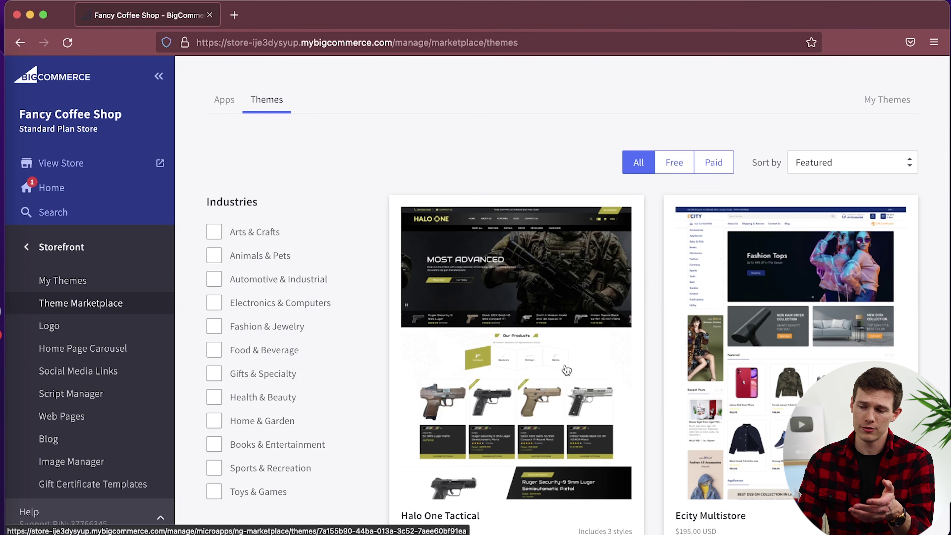
{"action": "scroll", "coordinate": [771, 408], "scroll_direction": "down", "scroll_amount": 15}
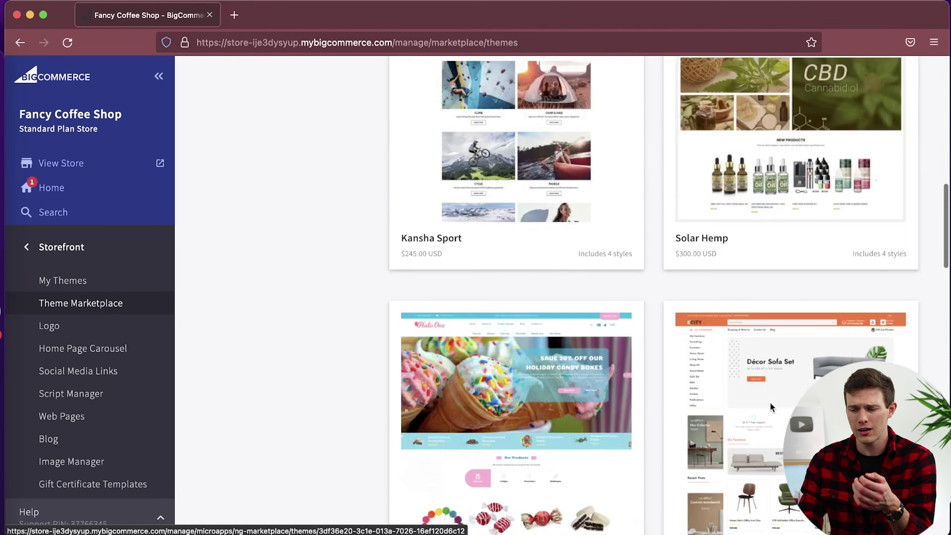
{"action": "scroll", "coordinate": [771, 409], "scroll_direction": "up", "scroll_amount": 2}
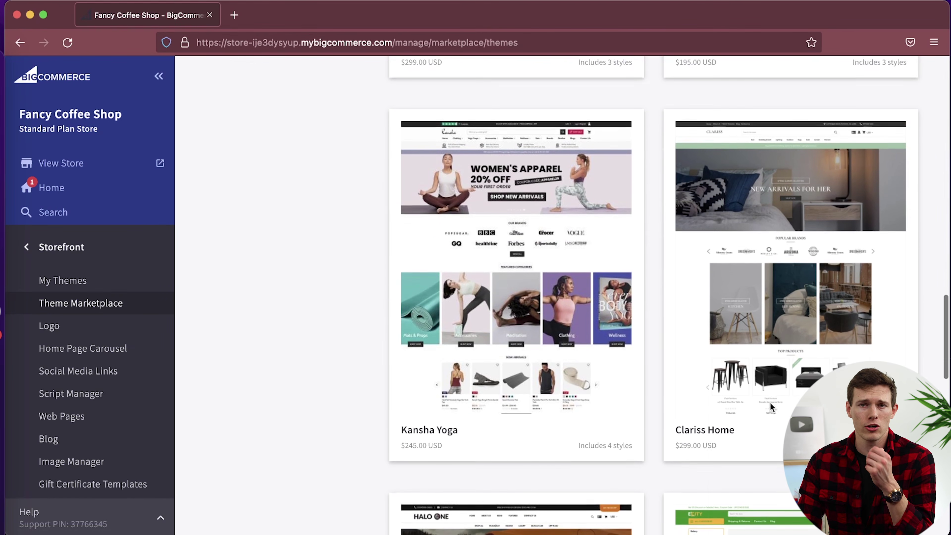
{"action": "scroll", "coordinate": [771, 408], "scroll_direction": "up", "scroll_amount": 2}
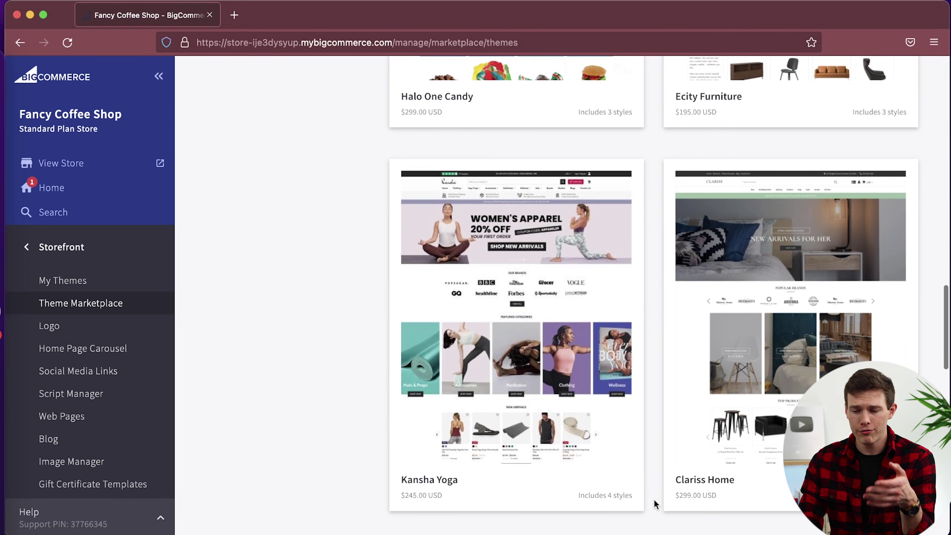
{"action": "scroll", "coordinate": [695, 478], "scroll_direction": "up", "scroll_amount": 2}
{"action": "scroll", "coordinate": [697, 477], "scroll_direction": "up", "scroll_amount": 3}
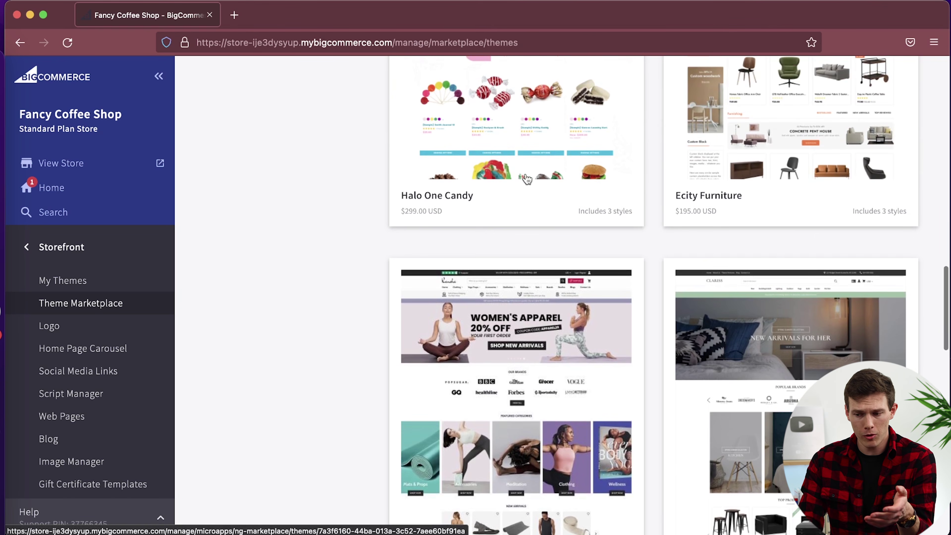
{"action": "scroll", "coordinate": [521, 181], "scroll_direction": "up", "scroll_amount": 20}
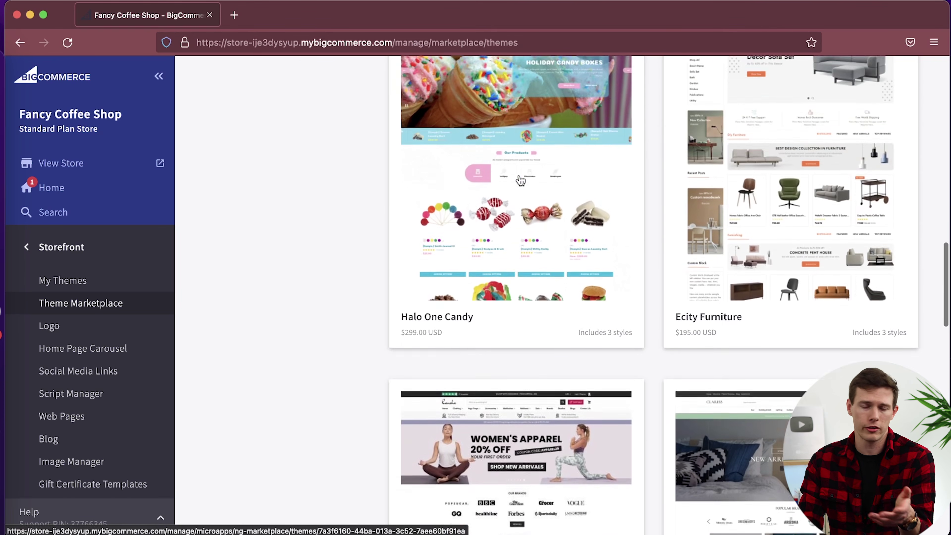
{"action": "scroll", "coordinate": [520, 180], "scroll_direction": "up", "scroll_amount": 20}
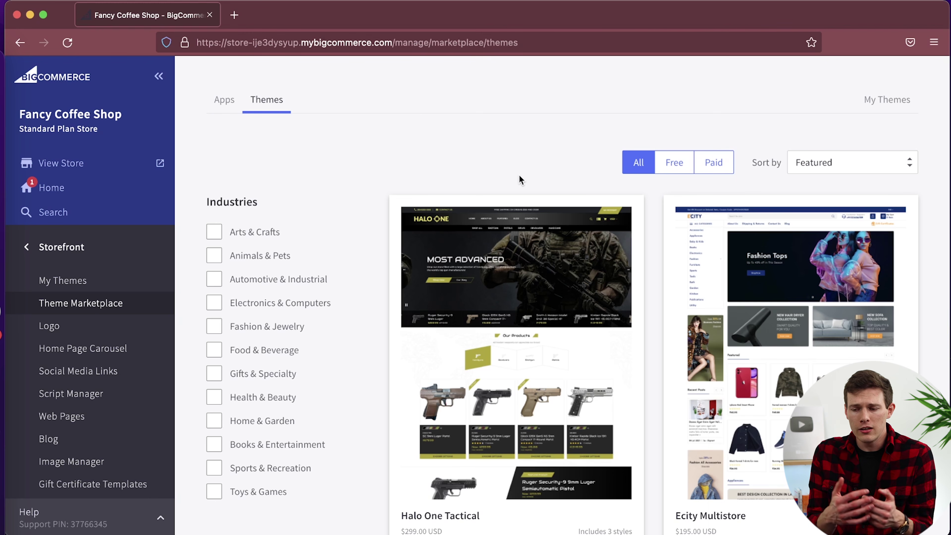
Step: Filter the marketplace to free themes and look through the available designs
{"action": "left_click", "coordinate": [678, 165]}
{"action": "scroll", "coordinate": [542, 370], "scroll_direction": "down", "scroll_amount": 20}
{"action": "scroll", "coordinate": [542, 370], "scroll_direction": "up", "scroll_amount": 10}
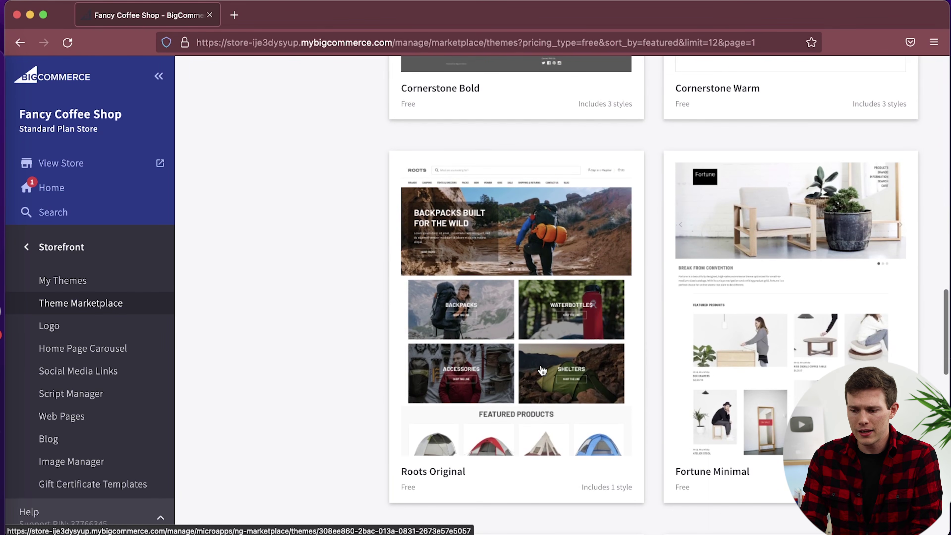
{"action": "scroll", "coordinate": [522, 152], "scroll_direction": "up", "scroll_amount": 4}
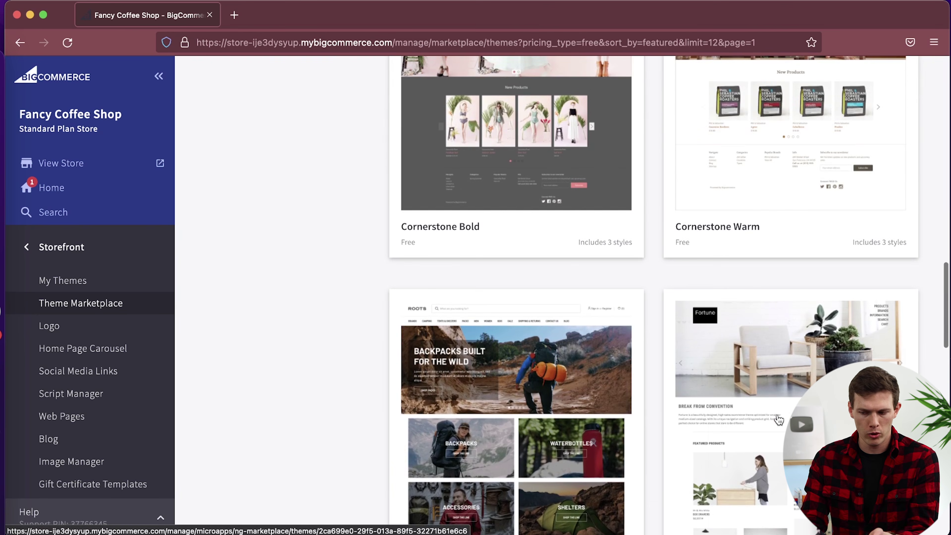
Step: Compare the free Vault, Cornerstone, Roots, Fortune and LifeStyle theme designs for one that suits the coffee shop
{"action": "scroll", "coordinate": [521, 151], "scroll_direction": "up", "scroll_amount": 5}
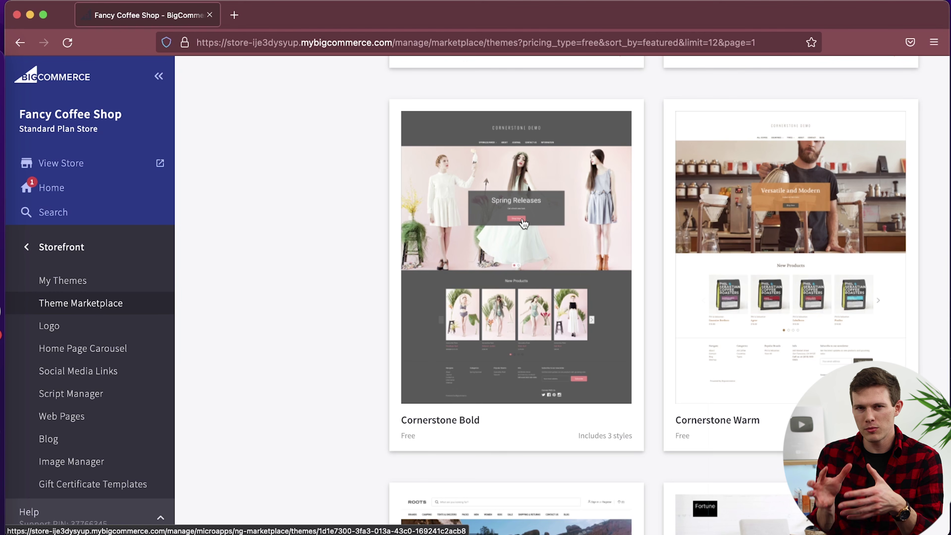
{"action": "scroll", "coordinate": [524, 223], "scroll_direction": "up", "scroll_amount": 10}
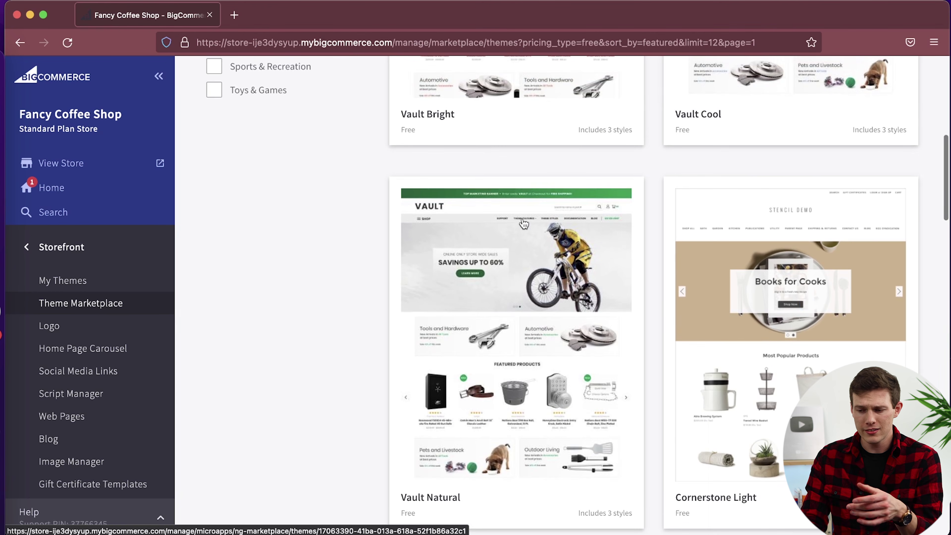
{"action": "scroll", "coordinate": [514, 304], "scroll_direction": "up", "scroll_amount": 6}
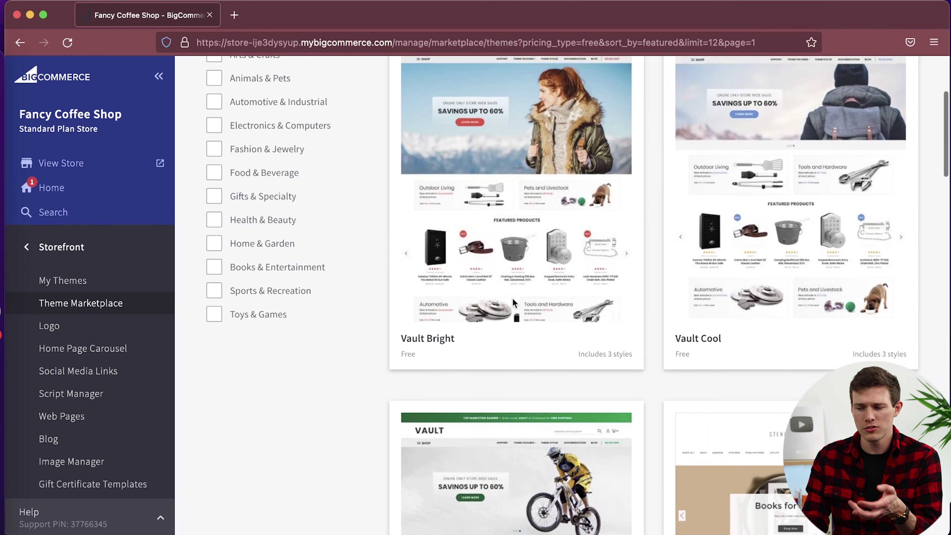
{"action": "scroll", "coordinate": [515, 303], "scroll_direction": "up", "scroll_amount": 3}
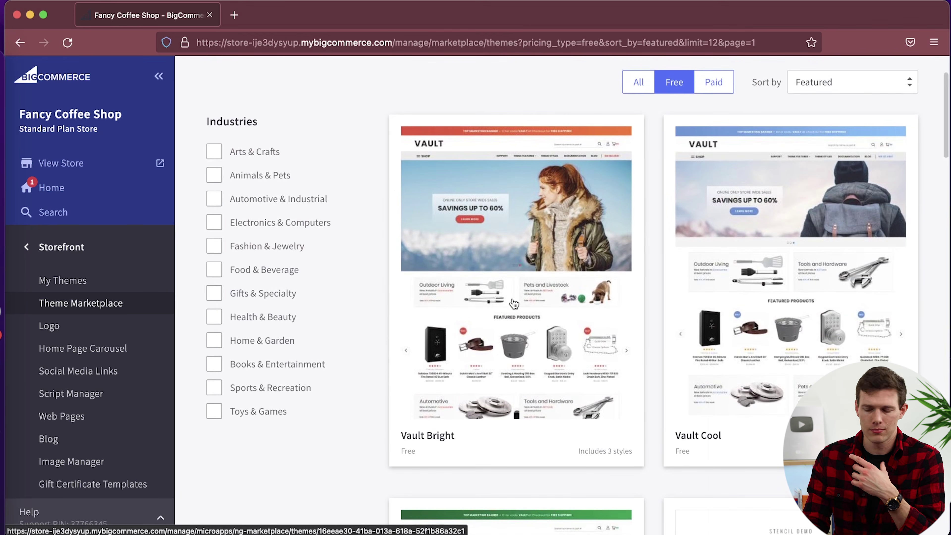
{"action": "scroll", "coordinate": [686, 350], "scroll_direction": "down", "scroll_amount": 15}
{"action": "scroll", "coordinate": [686, 349], "scroll_direction": "up", "scroll_amount": 4}
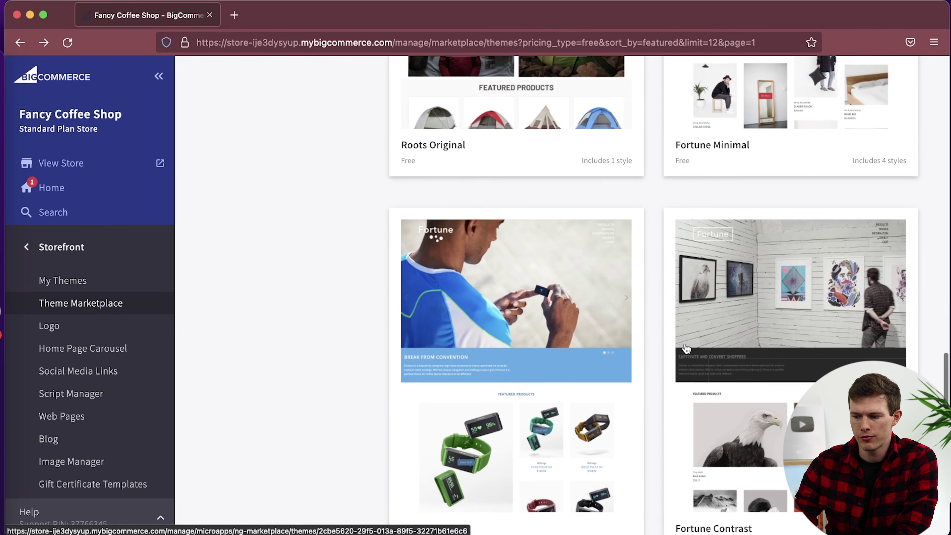
{"action": "scroll", "coordinate": [686, 350], "scroll_direction": "down", "scroll_amount": 6}
{"action": "scroll", "coordinate": [686, 349], "scroll_direction": "down", "scroll_amount": 8}
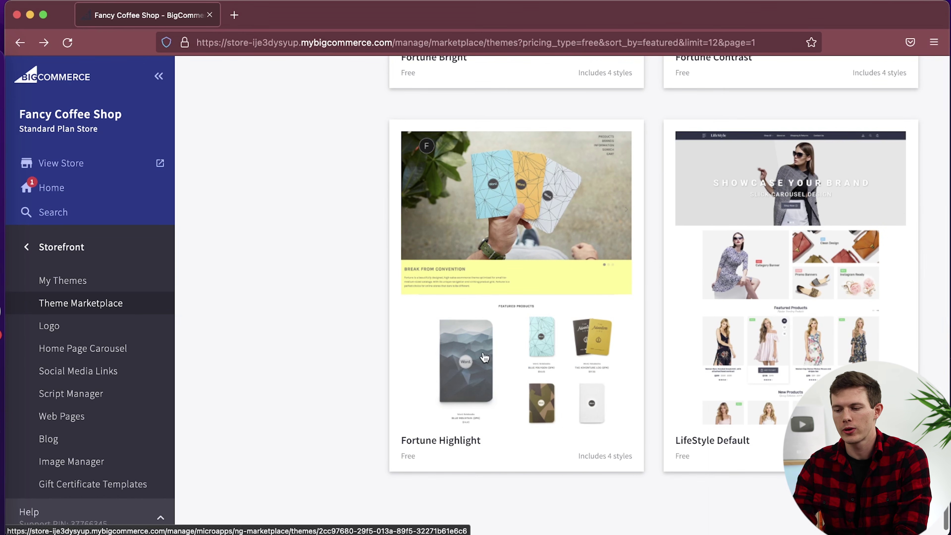
Step: Open the Fortune Highlight theme's details and examine its desktop and mobile previews and the other Fortune styles
{"action": "left_click", "coordinate": [490, 349]}
{"action": "scroll", "coordinate": [489, 348], "scroll_direction": "down", "scroll_amount": 10}
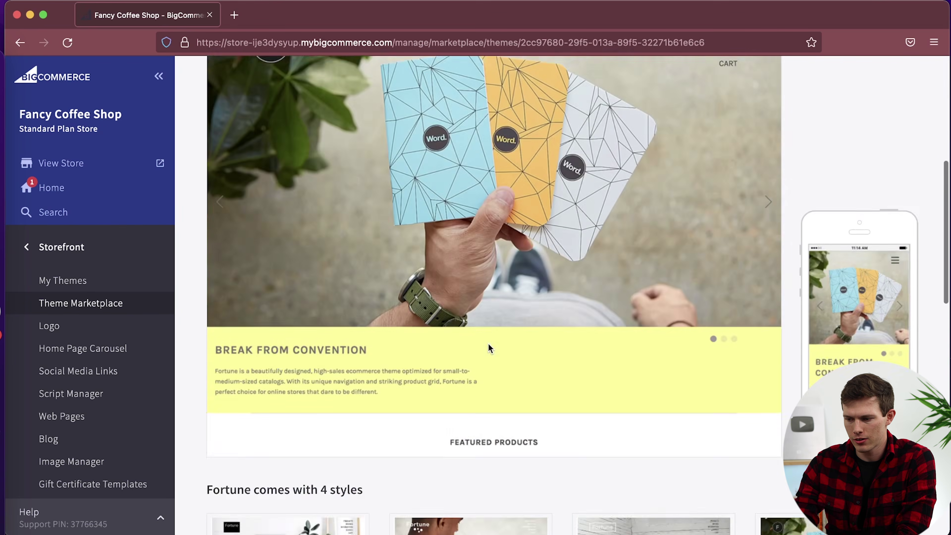
{"action": "scroll", "coordinate": [489, 350], "scroll_direction": "down", "scroll_amount": 3}
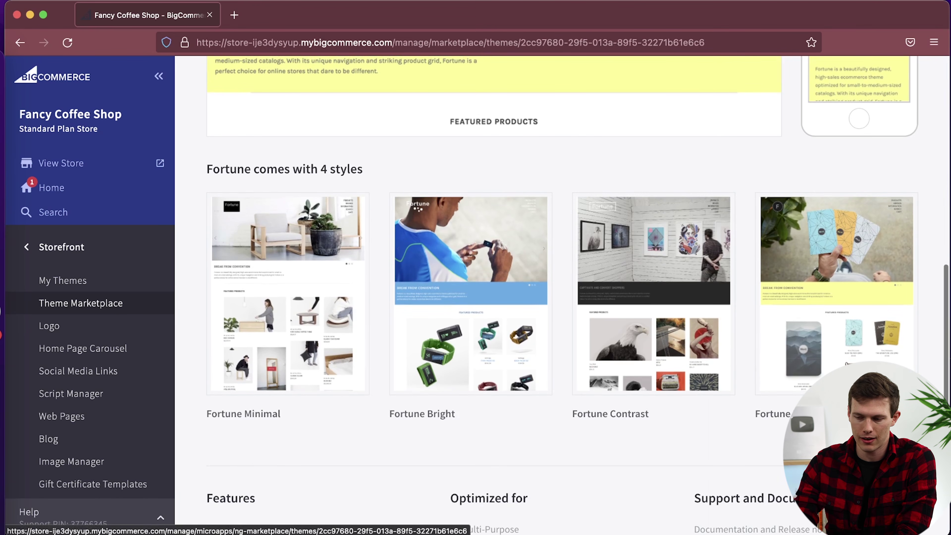
Step: Review the Fortune Highlight theme page, add the theme, and apply it to the store
{"action": "scroll", "coordinate": [811, 325], "scroll_direction": "up", "scroll_amount": 10}
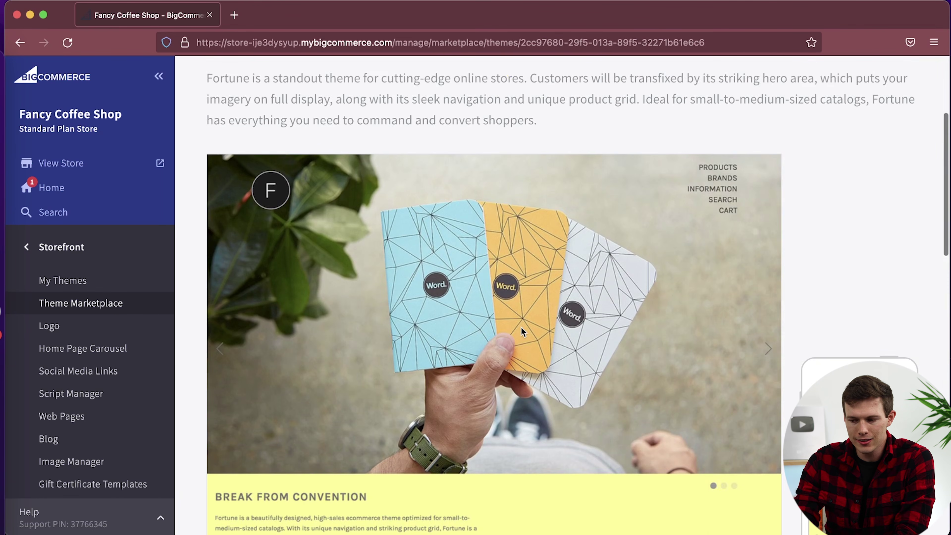
{"action": "scroll", "coordinate": [523, 331], "scroll_direction": "down", "scroll_amount": 10}
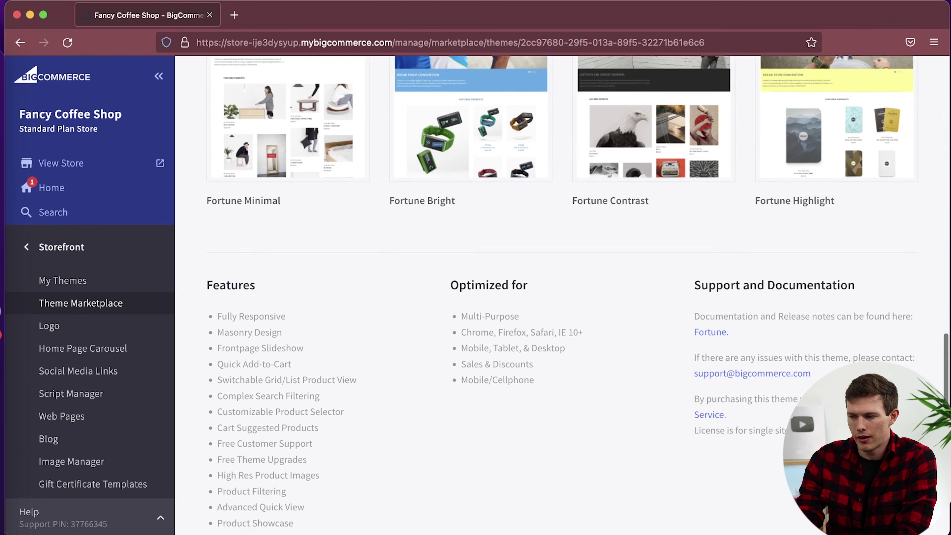
{"action": "scroll", "coordinate": [812, 319], "scroll_direction": "up", "scroll_amount": 10}
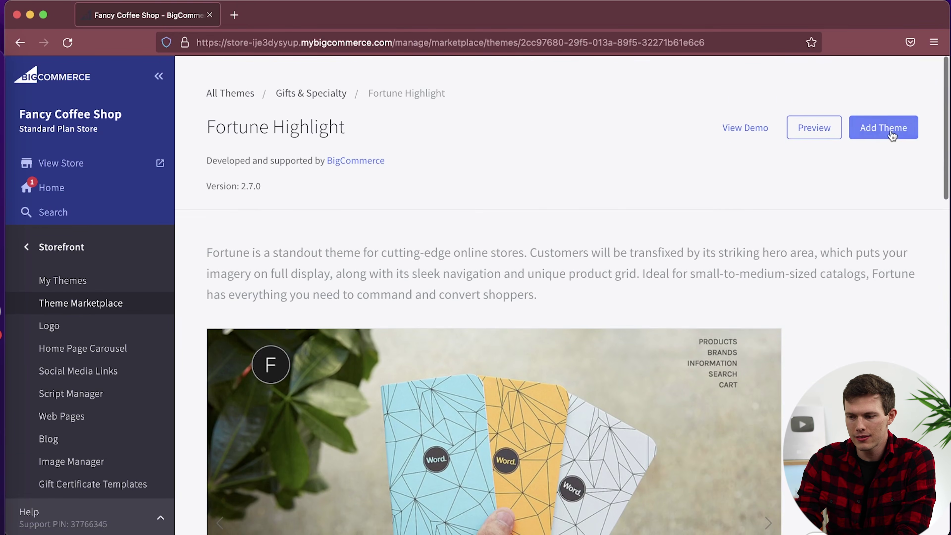
{"action": "left_click", "coordinate": [892, 136]}
{"action": "left_click", "coordinate": [782, 350]}
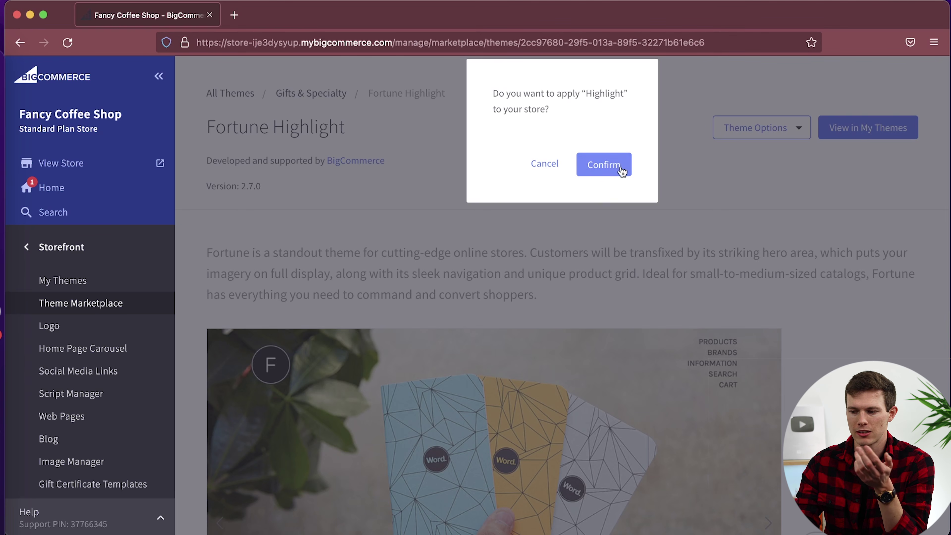
{"action": "left_click", "coordinate": [604, 165]}
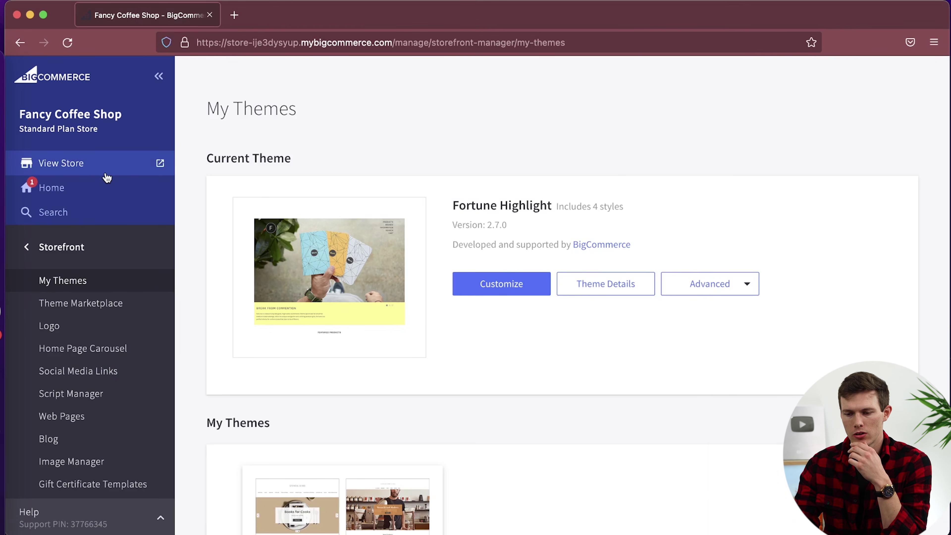
Step: View the storefront in a new tab, examine the homepage from the carousel to the footer, and close the tab
{"action": "left_click", "coordinate": [109, 165]}
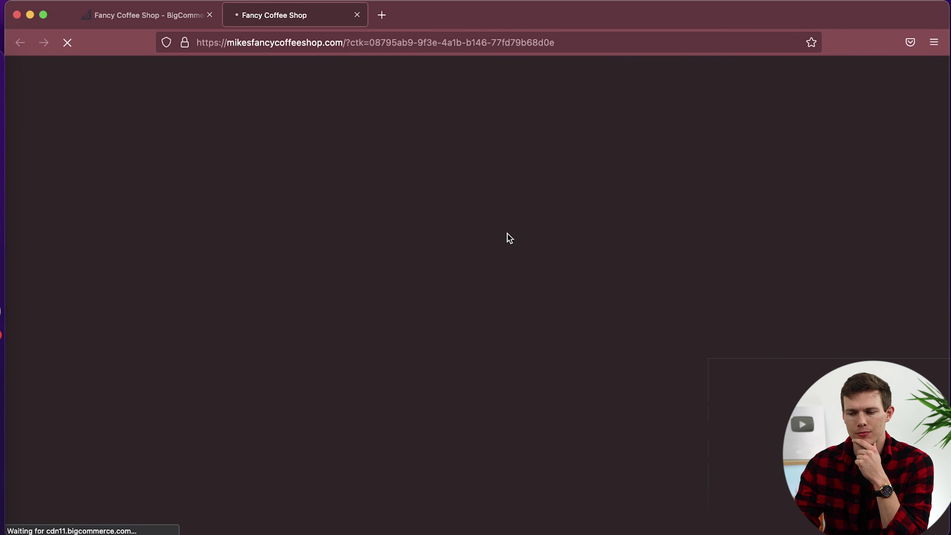
{"action": "scroll", "coordinate": [709, 342], "scroll_direction": "down", "scroll_amount": 5}
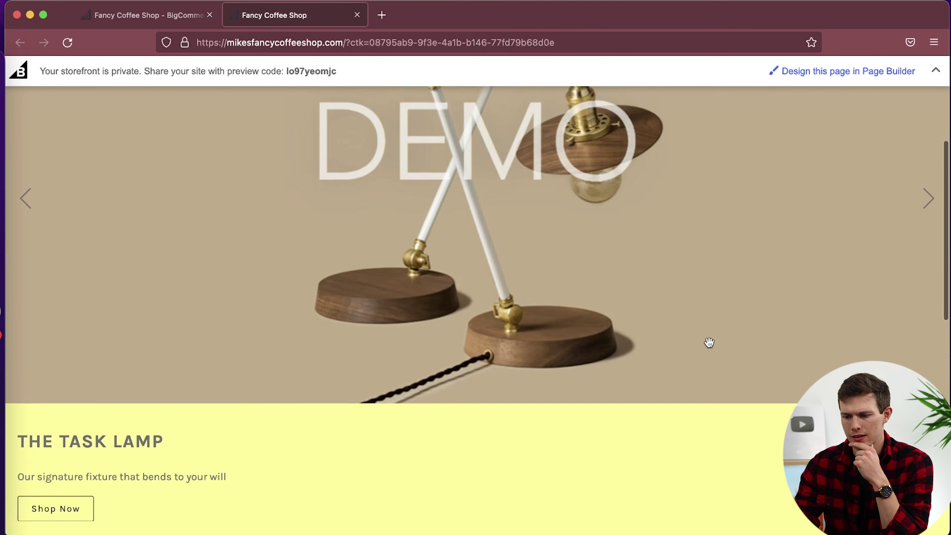
{"action": "scroll", "coordinate": [710, 342], "scroll_direction": "down", "scroll_amount": 5}
{"action": "scroll", "coordinate": [709, 342], "scroll_direction": "up", "scroll_amount": 10}
{"action": "scroll", "coordinate": [709, 342], "scroll_direction": "down", "scroll_amount": 2}
{"action": "scroll", "coordinate": [709, 342], "scroll_direction": "up", "scroll_amount": 2}
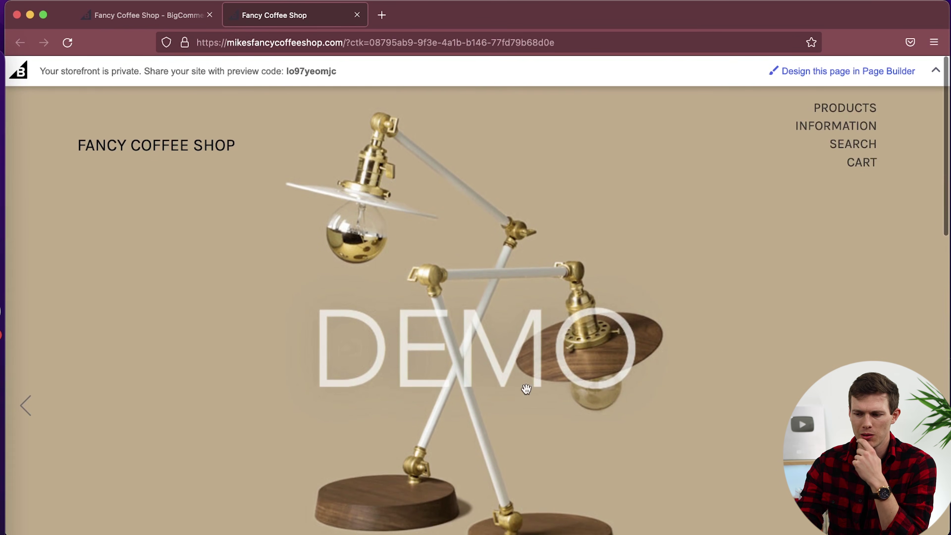
{"action": "scroll", "coordinate": [526, 389], "scroll_direction": "down", "scroll_amount": 10}
{"action": "scroll", "coordinate": [537, 385], "scroll_direction": "down", "scroll_amount": 3}
{"action": "scroll", "coordinate": [537, 385], "scroll_direction": "down", "scroll_amount": 5}
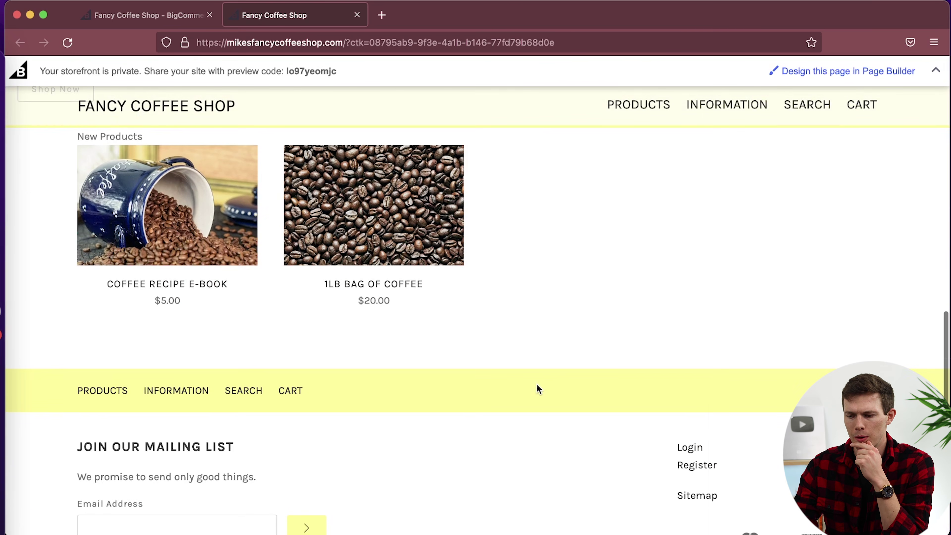
{"action": "scroll", "coordinate": [536, 384], "scroll_direction": "down", "scroll_amount": 4}
{"action": "scroll", "coordinate": [536, 384], "scroll_direction": "up", "scroll_amount": 20}
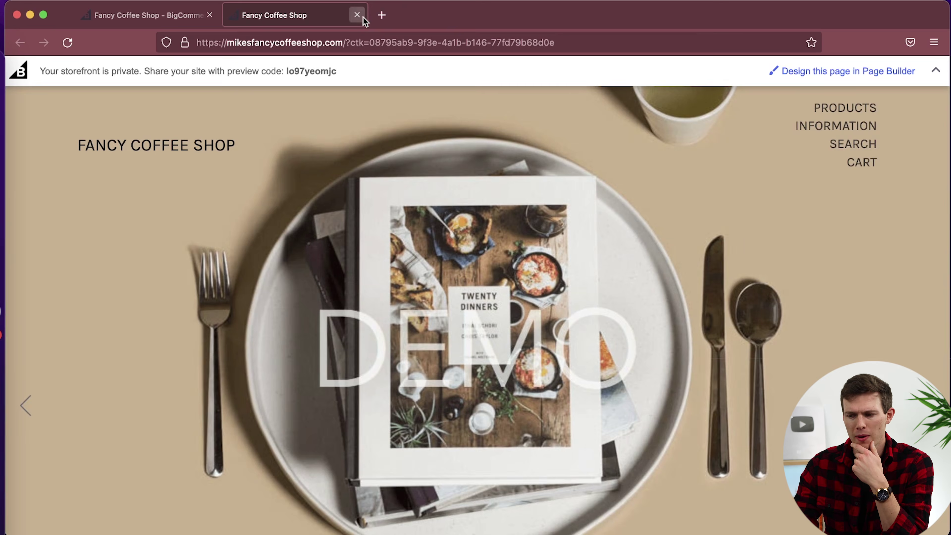
{"action": "left_click", "coordinate": [360, 16]}
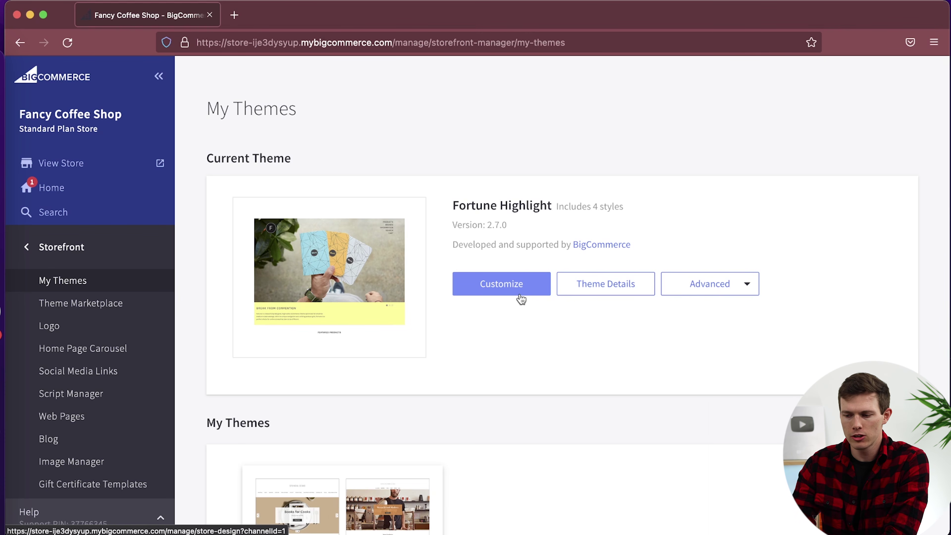
Step: Open the current theme for customization and review the homepage's sections and widget drop regions
{"action": "left_click", "coordinate": [510, 293]}
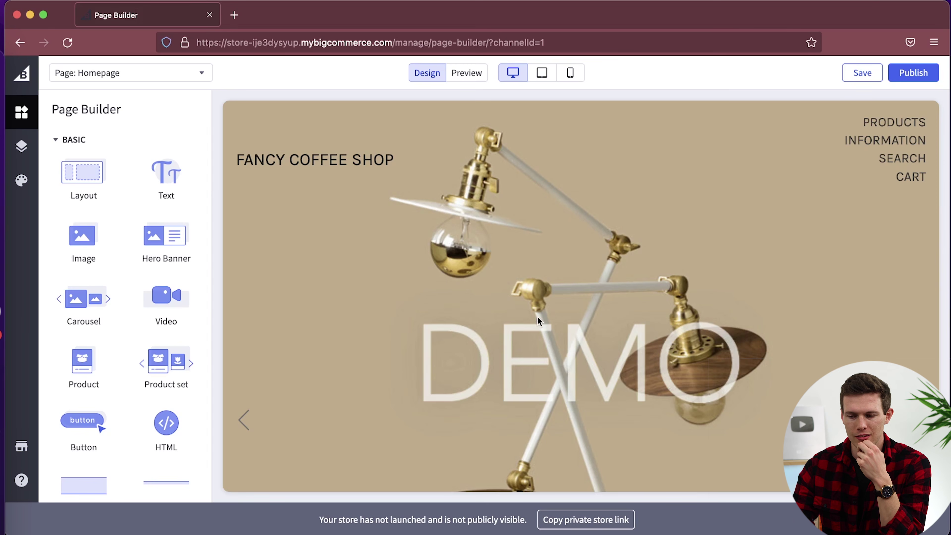
{"action": "scroll", "coordinate": [560, 321], "scroll_direction": "down", "scroll_amount": 5}
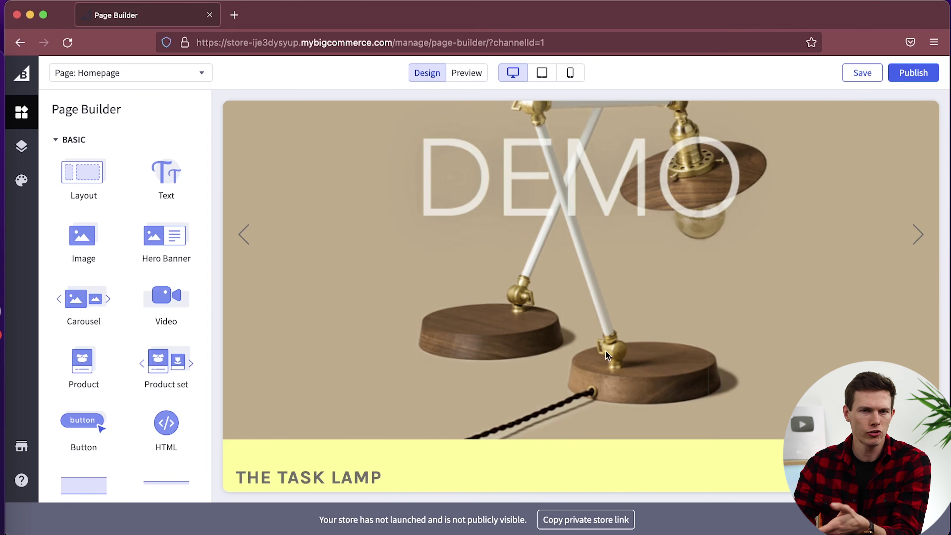
{"action": "scroll", "coordinate": [588, 210], "scroll_direction": "down", "scroll_amount": 10}
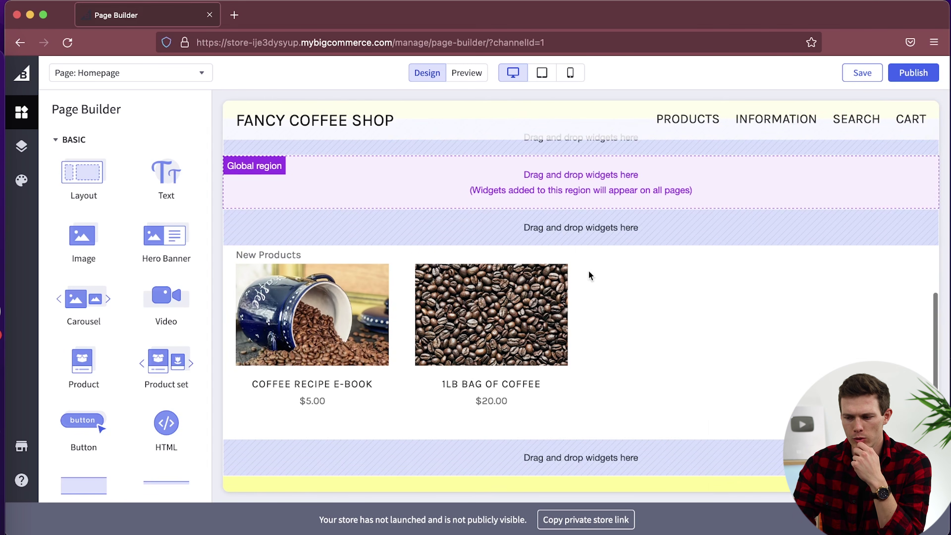
{"action": "scroll", "coordinate": [591, 337], "scroll_direction": "down", "scroll_amount": 1}
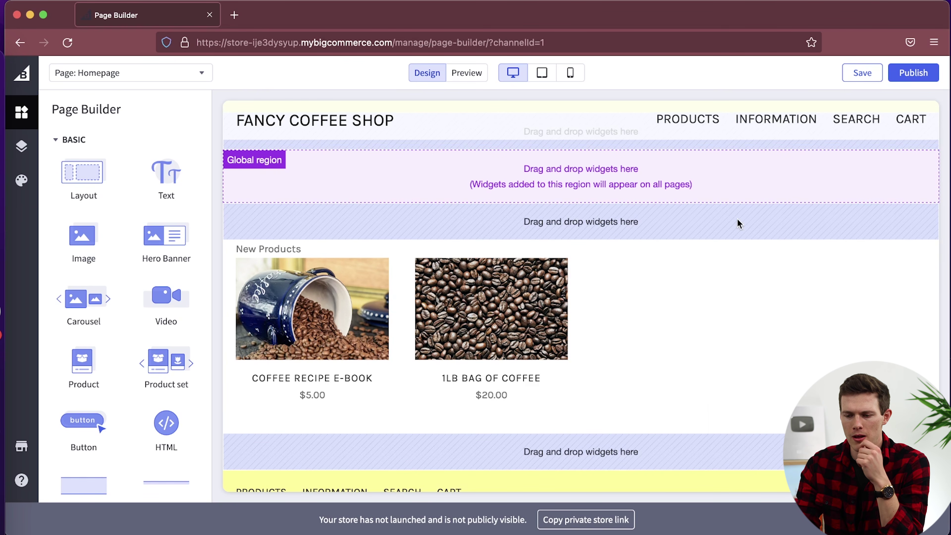
{"action": "scroll", "coordinate": [634, 329], "scroll_direction": "up", "scroll_amount": 10}
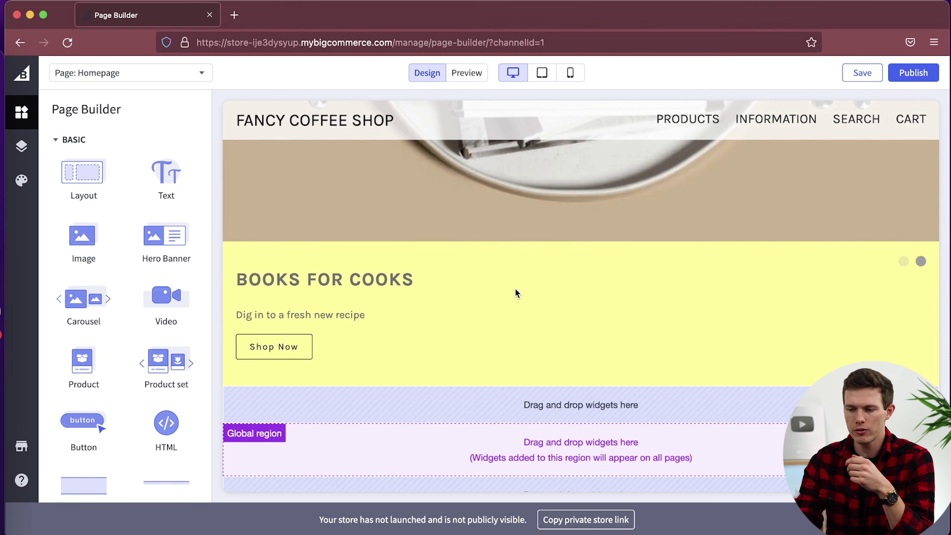
{"action": "scroll", "coordinate": [516, 293], "scroll_direction": "down", "scroll_amount": 10}
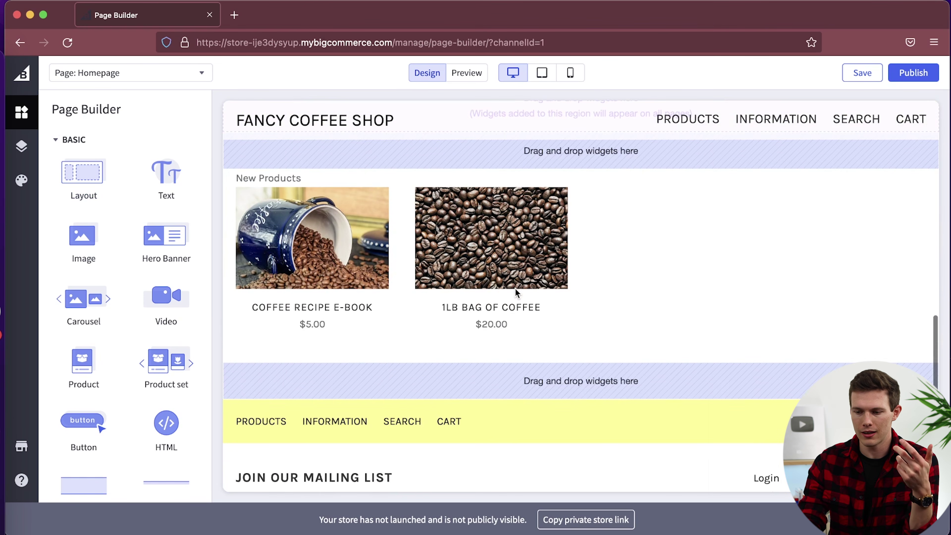
{"action": "scroll", "coordinate": [516, 293], "scroll_direction": "down", "scroll_amount": 5}
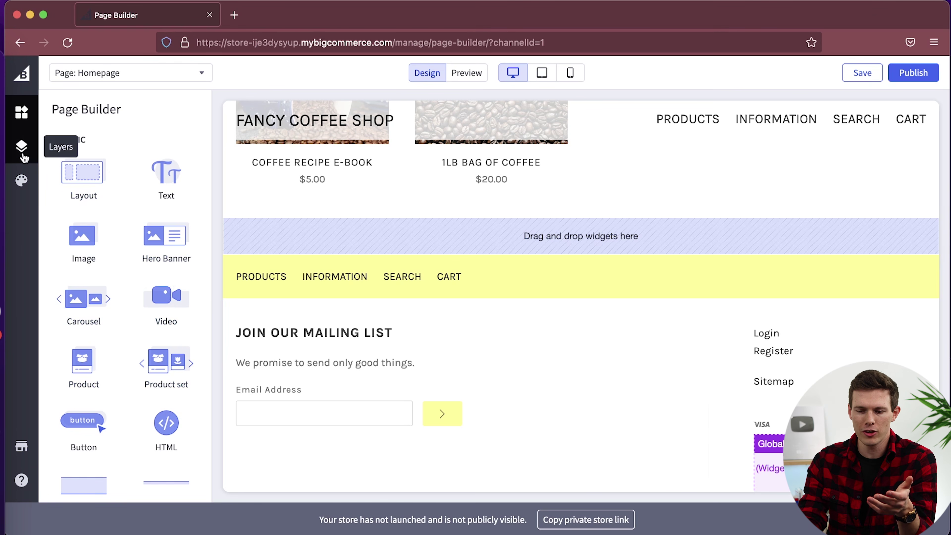
Step: Look through the available theme style categories and return to the widget library
{"action": "left_click", "coordinate": [25, 187]}
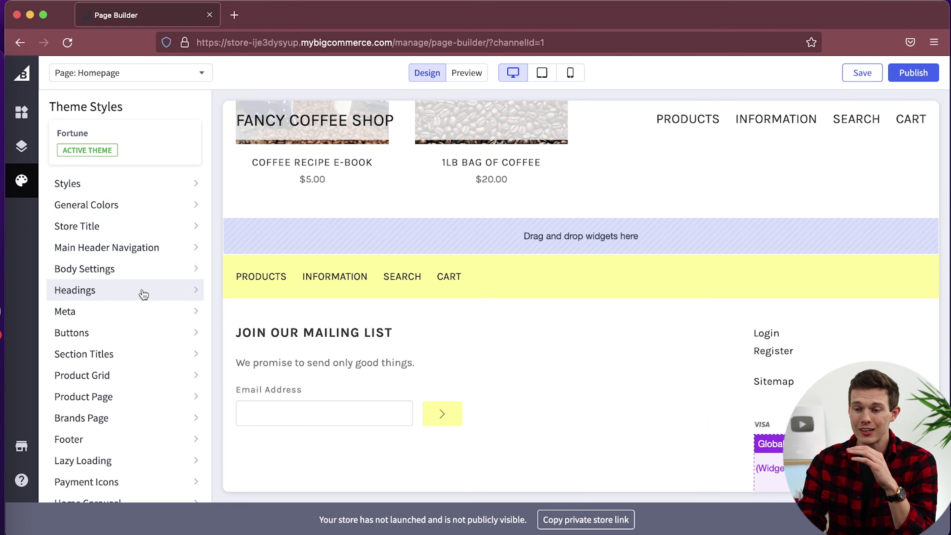
{"action": "scroll", "coordinate": [133, 292], "scroll_direction": "down", "scroll_amount": 5}
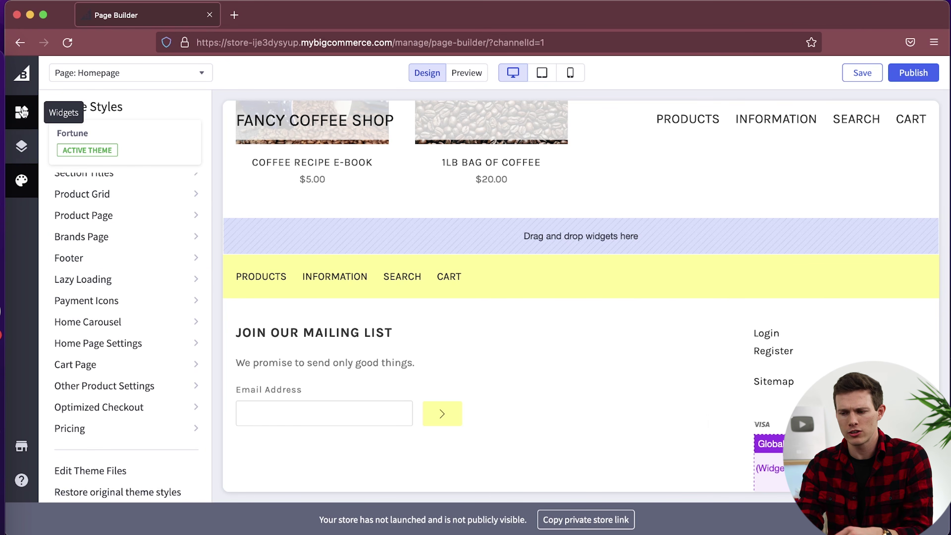
{"action": "left_click", "coordinate": [22, 112]}
Step: Add a Hero Banner widget to the homepage in the region directly beneath the carousel, above the global region
{"action": "scroll", "coordinate": [578, 316], "scroll_direction": "up", "scroll_amount": 15}
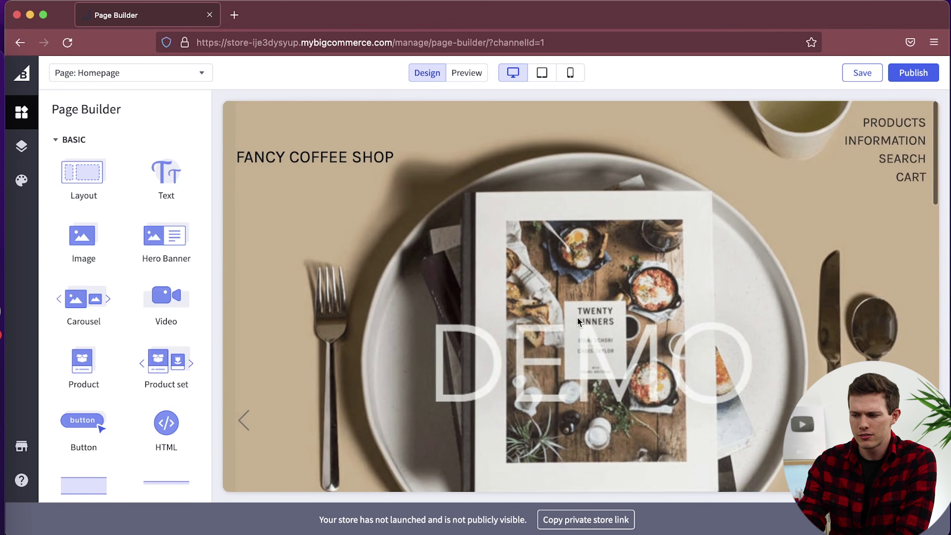
{"action": "scroll", "coordinate": [578, 317], "scroll_direction": "down", "scroll_amount": 10}
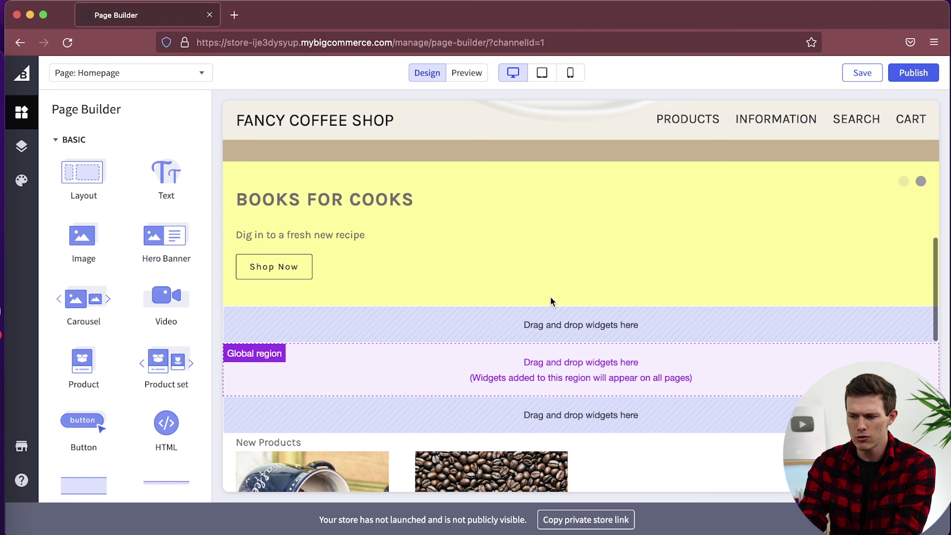
{"action": "scroll", "coordinate": [551, 302], "scroll_direction": "down", "scroll_amount": 2}
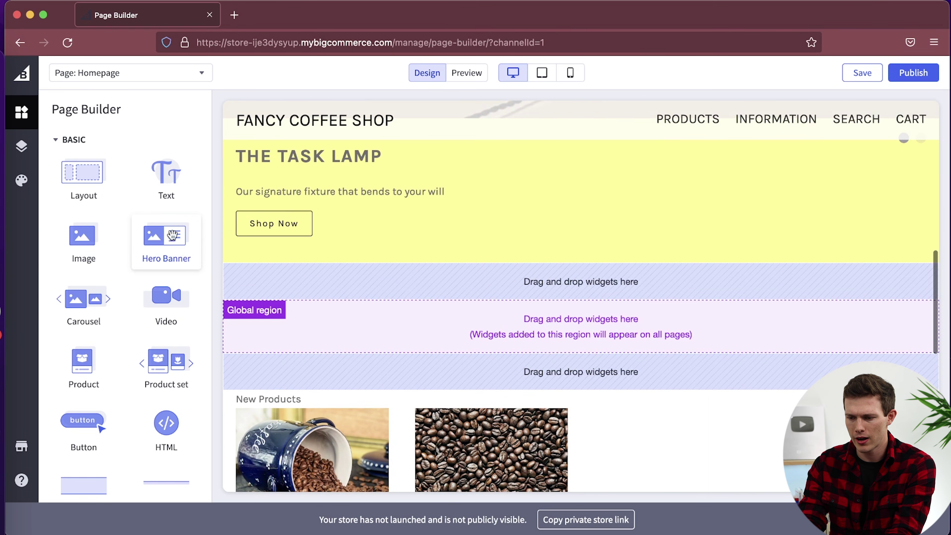
{"action": "left_click_drag", "start_coordinate": [180, 231], "coordinate": [410, 288]}
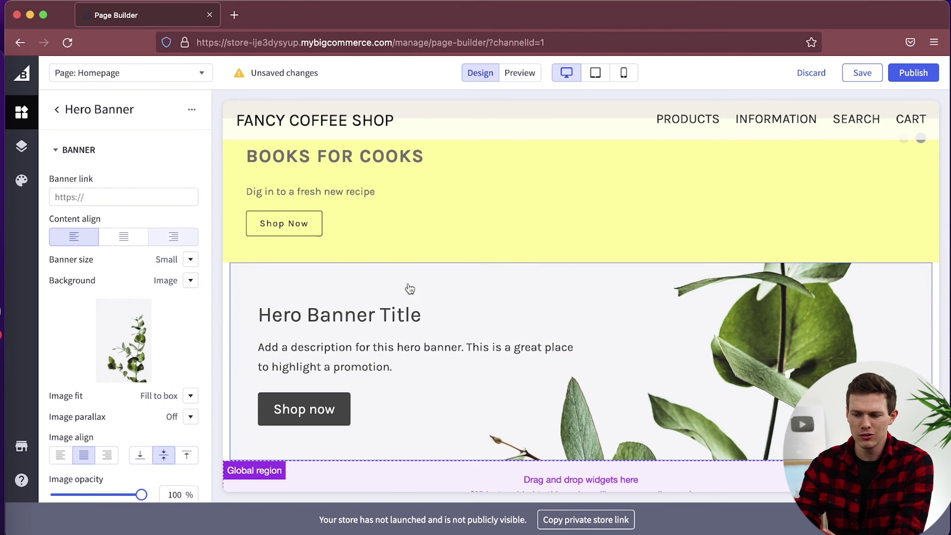
{"action": "scroll", "coordinate": [490, 354], "scroll_direction": "down", "scroll_amount": 2}
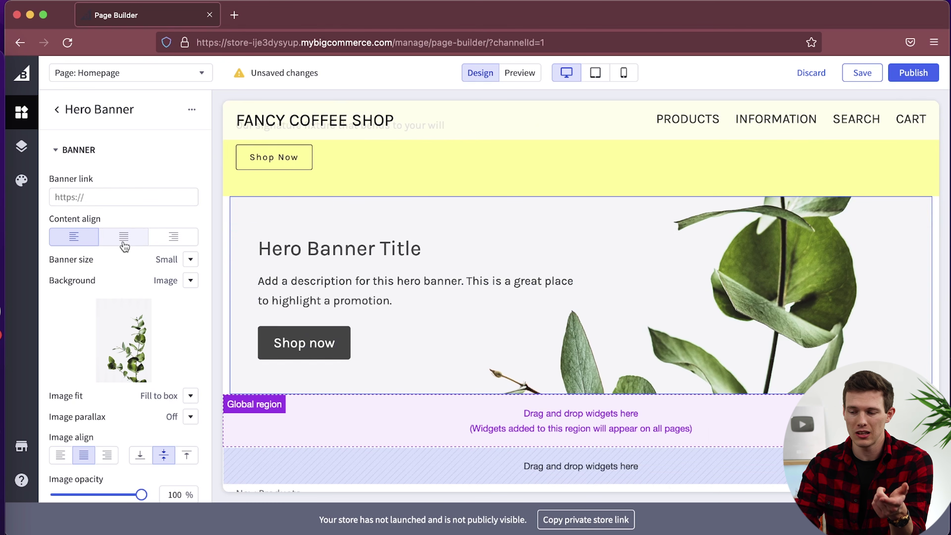
Step: Try centered and right content alignment on the hero banner, and restore left alignment
{"action": "left_click", "coordinate": [123, 246]}
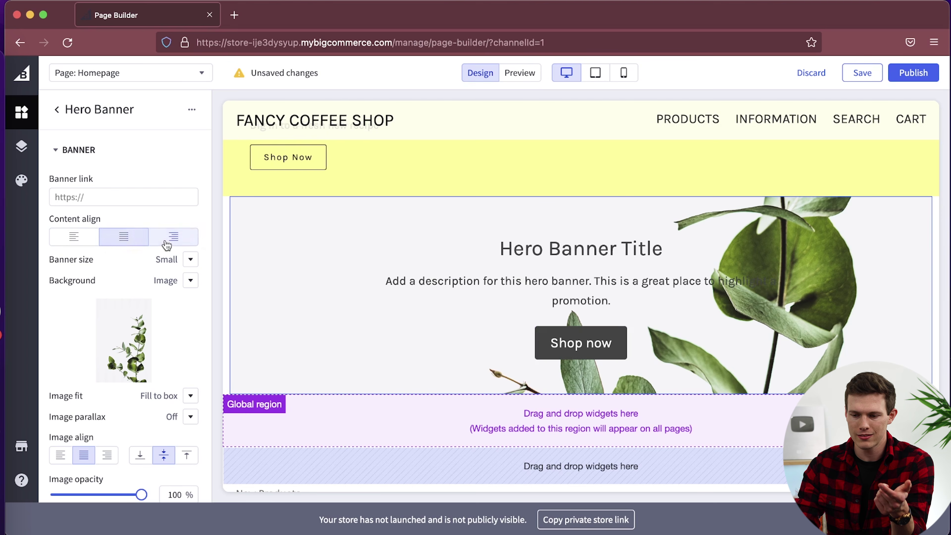
{"action": "left_click", "coordinate": [165, 244]}
{"action": "left_click", "coordinate": [86, 237]}
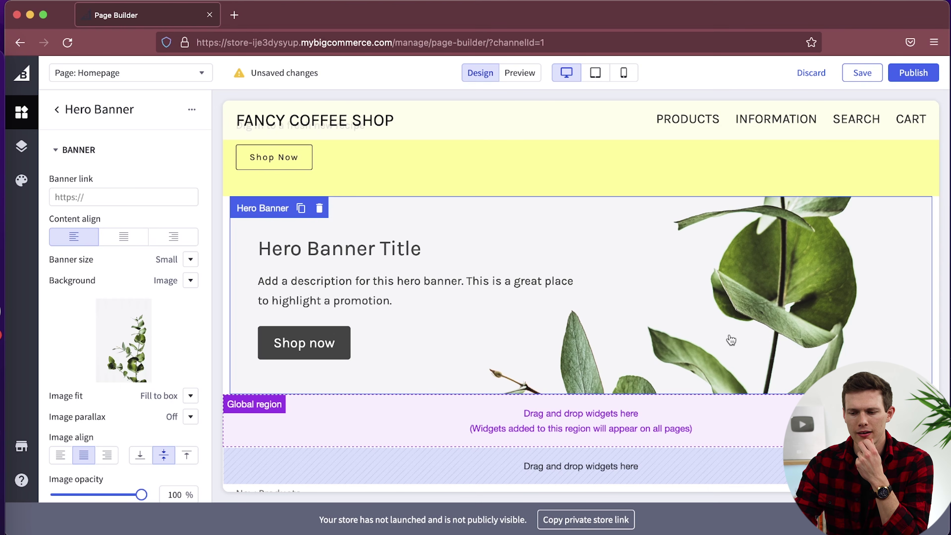
Step: Try the Fit to box image fit on the hero banner's background, and restore Fill to box
{"action": "scroll", "coordinate": [118, 411], "scroll_direction": "down", "scroll_amount": 4}
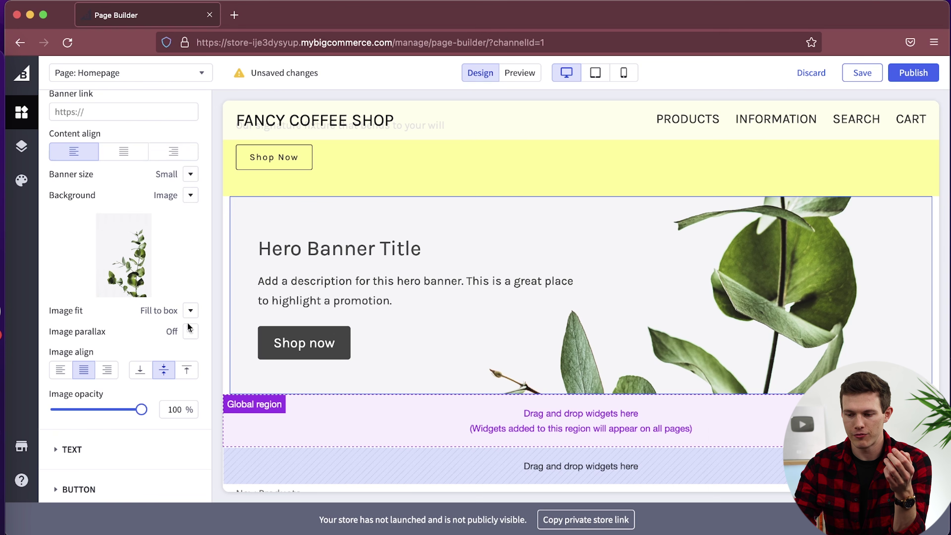
{"action": "left_click", "coordinate": [190, 311]}
{"action": "left_click", "coordinate": [210, 327]}
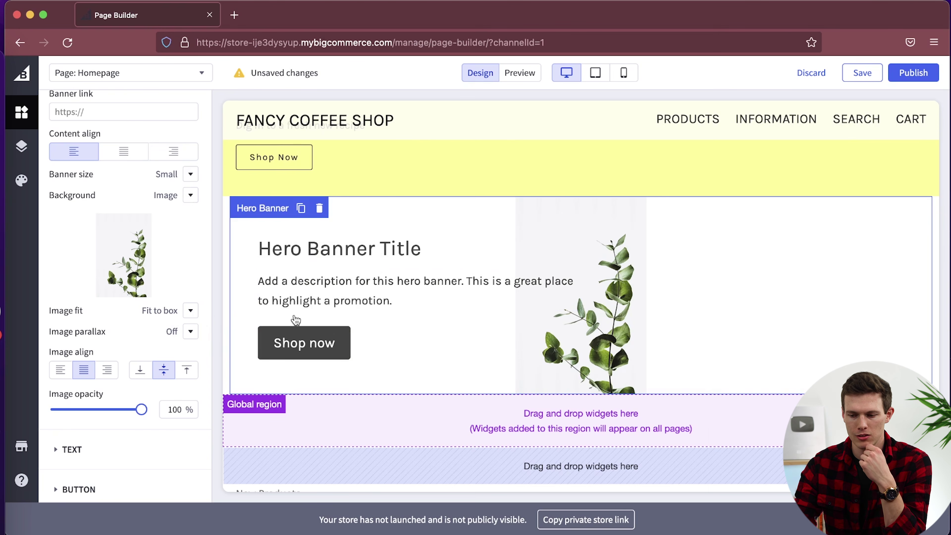
{"action": "left_click", "coordinate": [190, 311]}
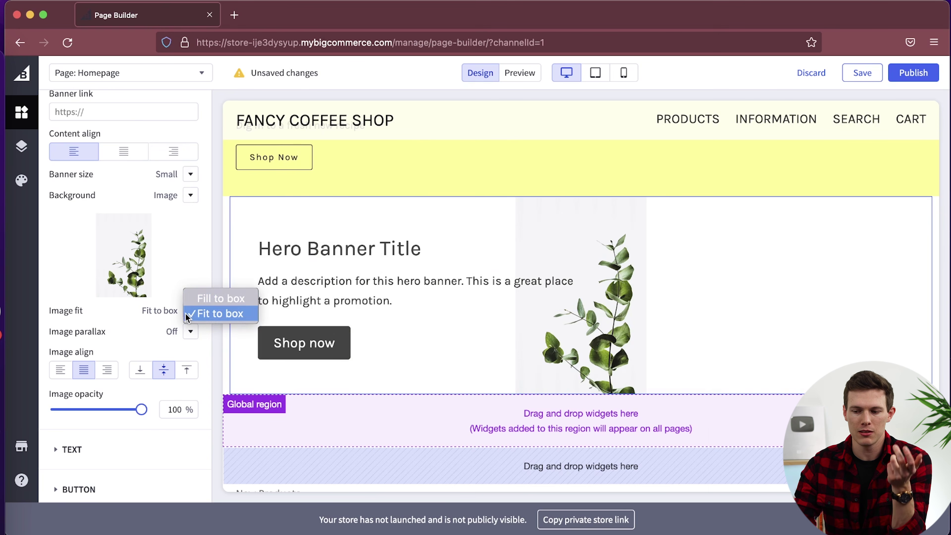
{"action": "left_click", "coordinate": [211, 298]}
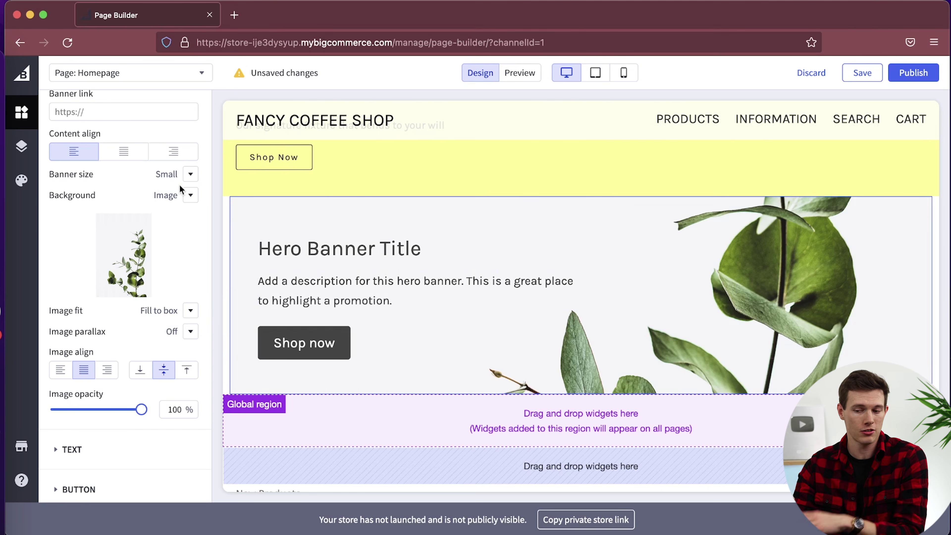
Step: Try the Medium and Large banner sizes on the hero banner and settle on Medium
{"action": "left_click", "coordinate": [191, 175]}
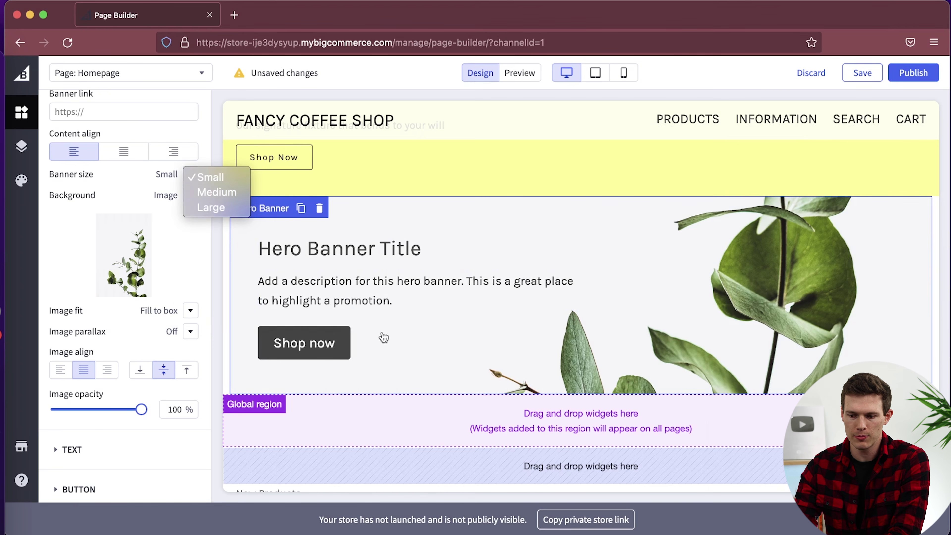
{"action": "left_click", "coordinate": [215, 192]}
{"action": "left_click", "coordinate": [195, 176]}
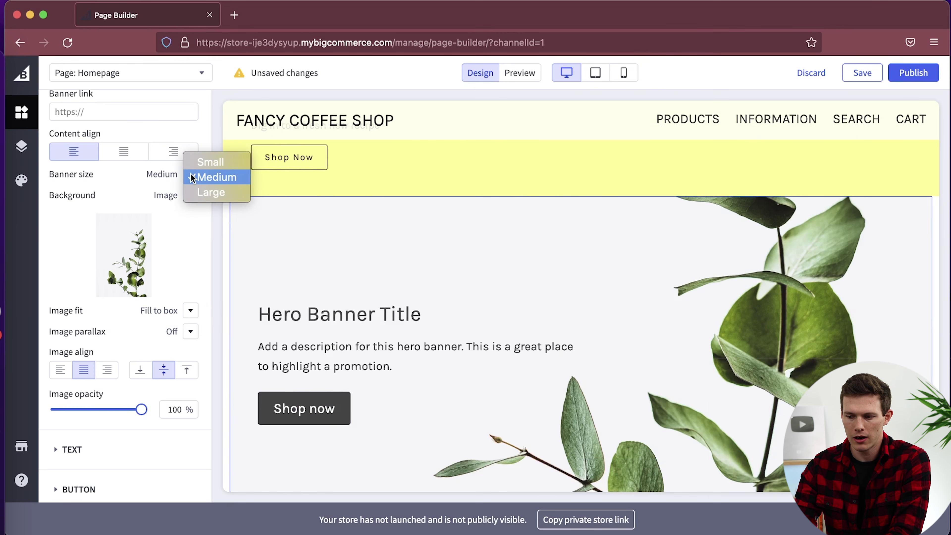
{"action": "left_click", "coordinate": [201, 192]}
{"action": "scroll", "coordinate": [389, 294], "scroll_direction": "down", "scroll_amount": 2}
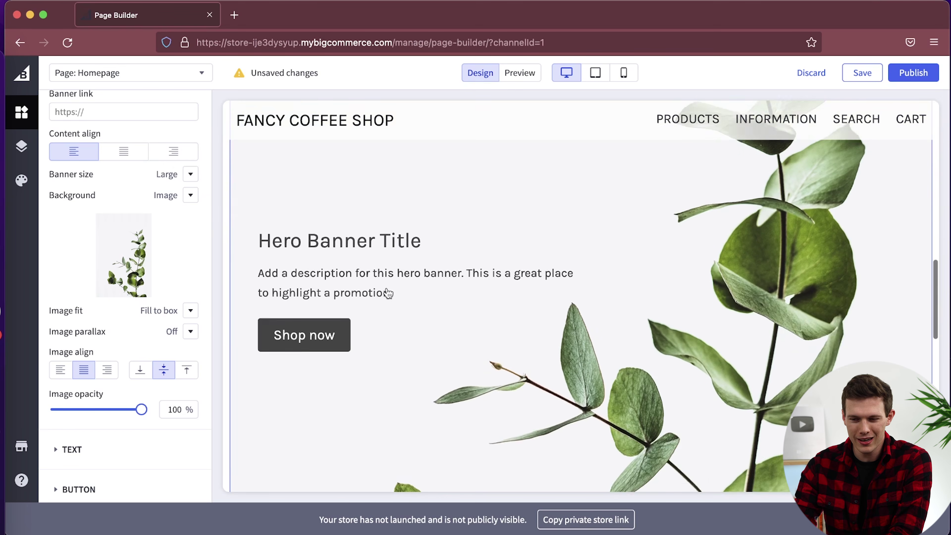
{"action": "left_click", "coordinate": [190, 175]}
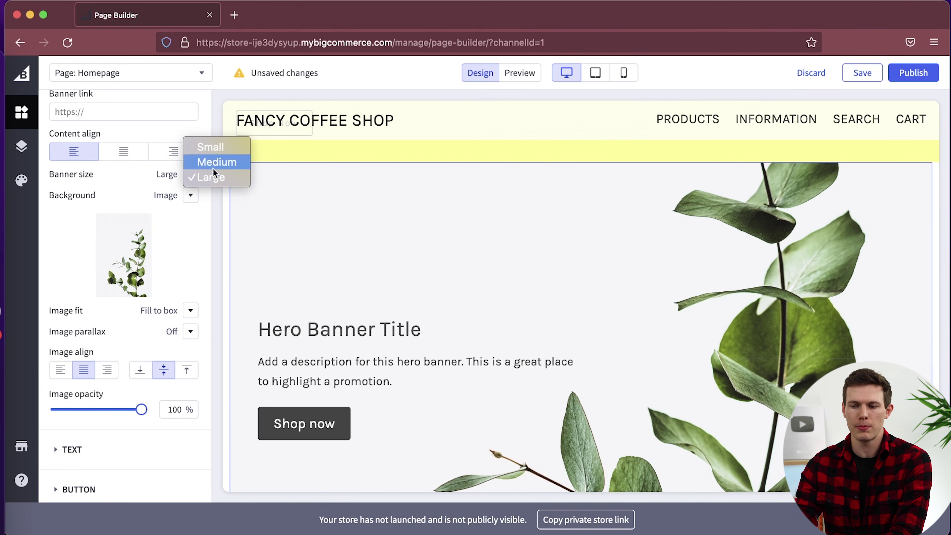
{"action": "left_click", "coordinate": [220, 165]}
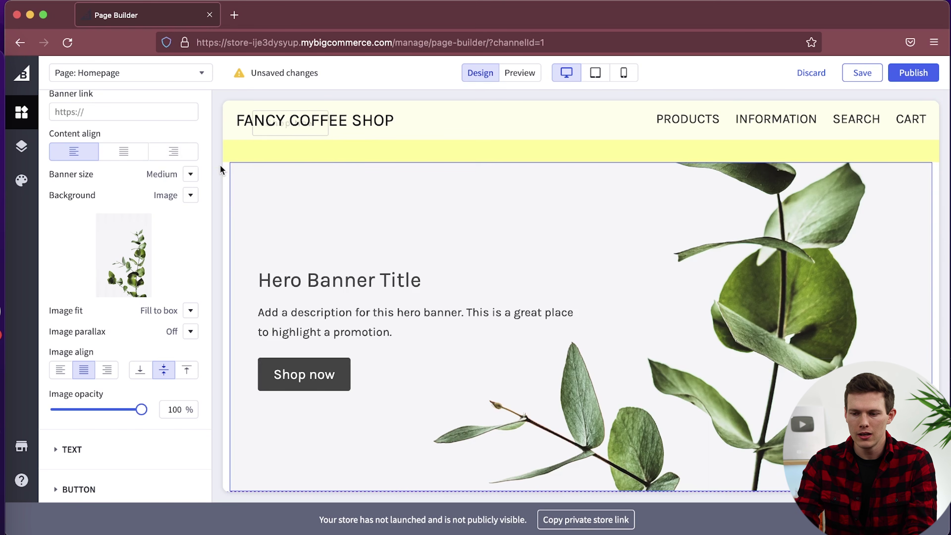
Step: Replace the hero banner's placeholder title with "Sustainable Sourced Coffee"
{"action": "scroll", "coordinate": [85, 157], "scroll_direction": "up", "scroll_amount": 3}
{"action": "scroll", "coordinate": [84, 156], "scroll_direction": "down", "scroll_amount": 3}
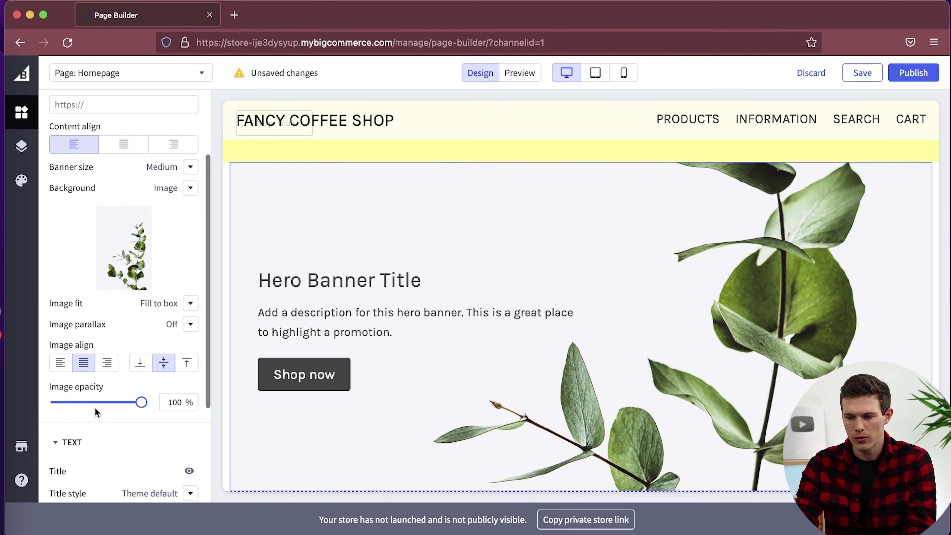
{"action": "scroll", "coordinate": [95, 413], "scroll_direction": "down", "scroll_amount": 4}
{"action": "left_click", "coordinate": [300, 286]}
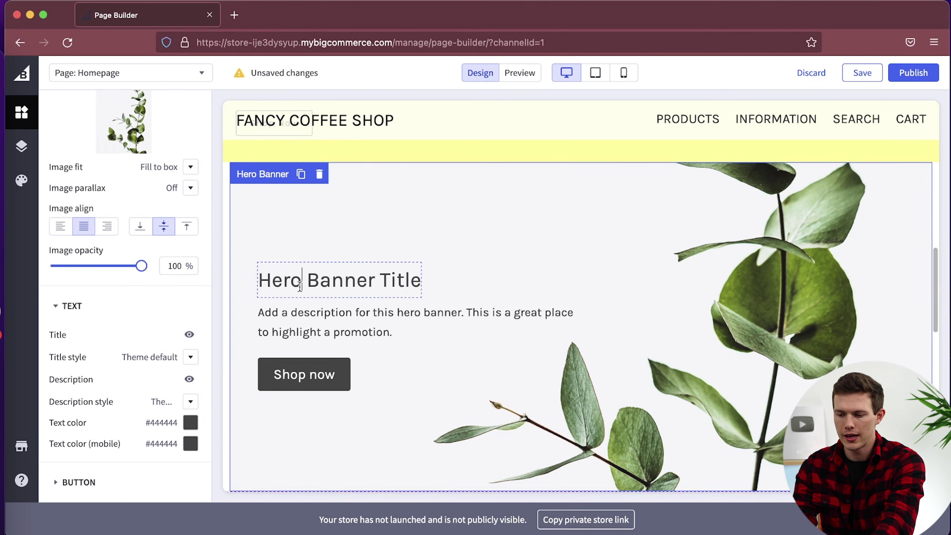
{"action": "triple_click", "coordinate": [300, 287]}
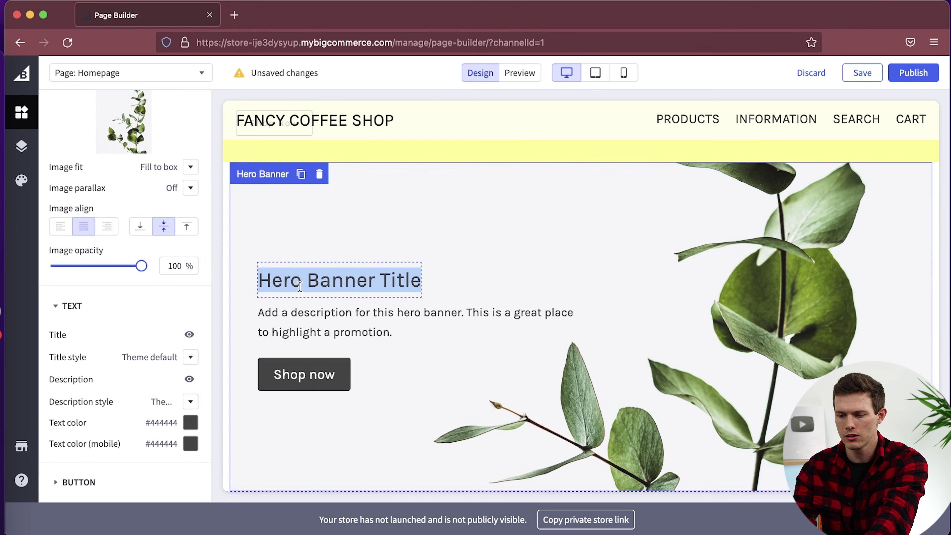
{"action": "type", "text": "Learn More A"}
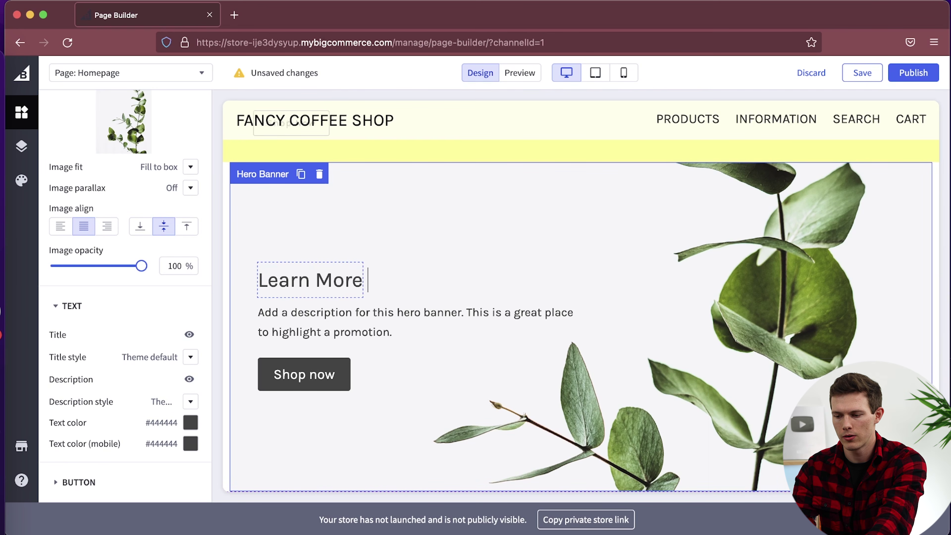
{"action": "type", "text": "bout Our su"}
{"action": "key", "text": "BackSpace"}
{"action": "key", "text": "BackSpace"}
{"action": "type", "text": "Sus"}
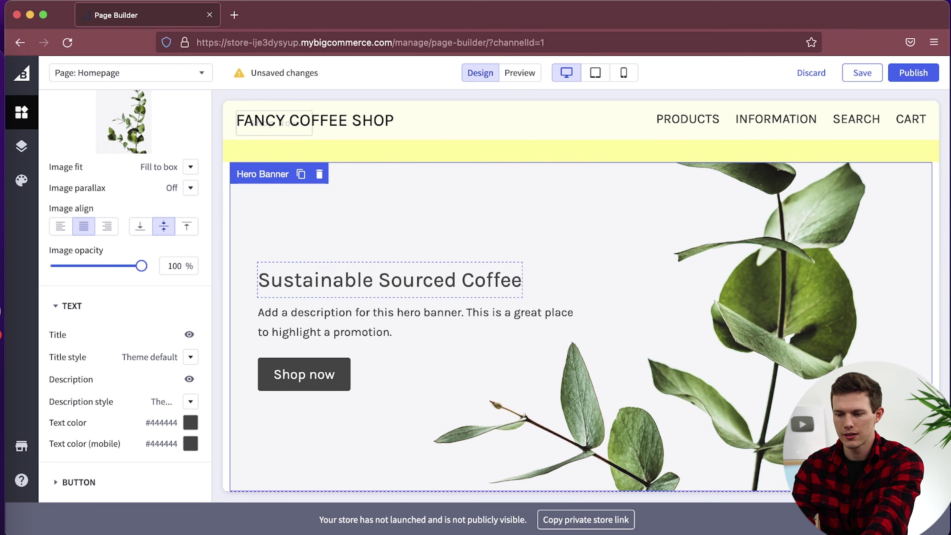
Step: Rewrite the hero banner's description to cover sustainably sourced coffee, paying workers better and saving the environment, and relabel its button "Learn More"
{"action": "left_click_drag", "start_coordinate": [259, 312], "coordinate": [305, 332]}
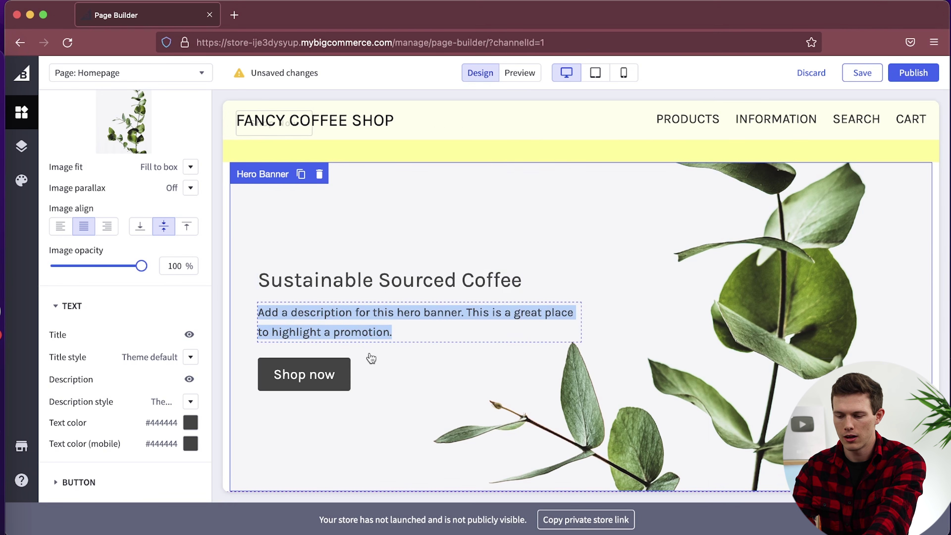
{"action": "type", "text": "Learn more a"}
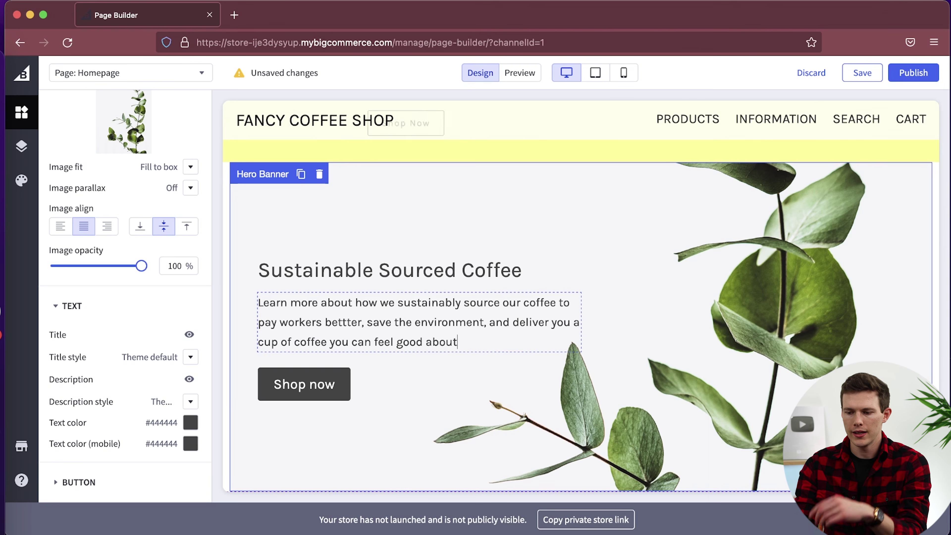
{"action": "double_click", "coordinate": [306, 386]}
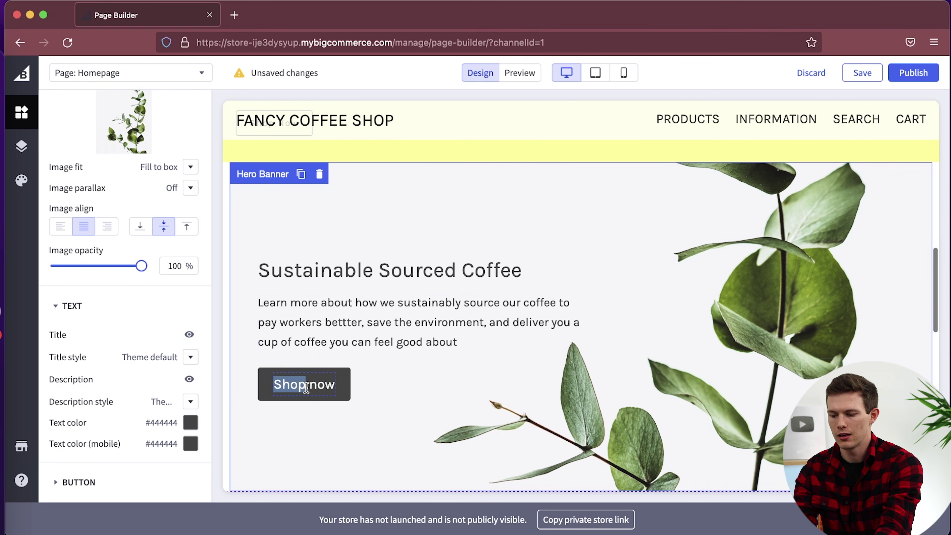
{"action": "triple_click", "coordinate": [328, 387]}
{"action": "type", "text": "Learn More"}
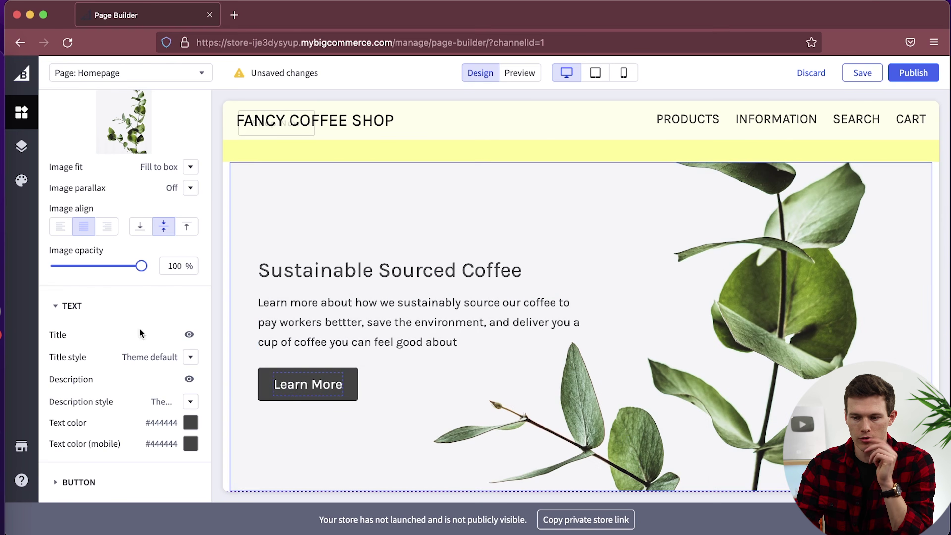
Step: Review the hero banner's link, text and button settings without changing them
{"action": "scroll", "coordinate": [128, 298], "scroll_direction": "up", "scroll_amount": 3}
{"action": "scroll", "coordinate": [128, 298], "scroll_direction": "up", "scroll_amount": 1}
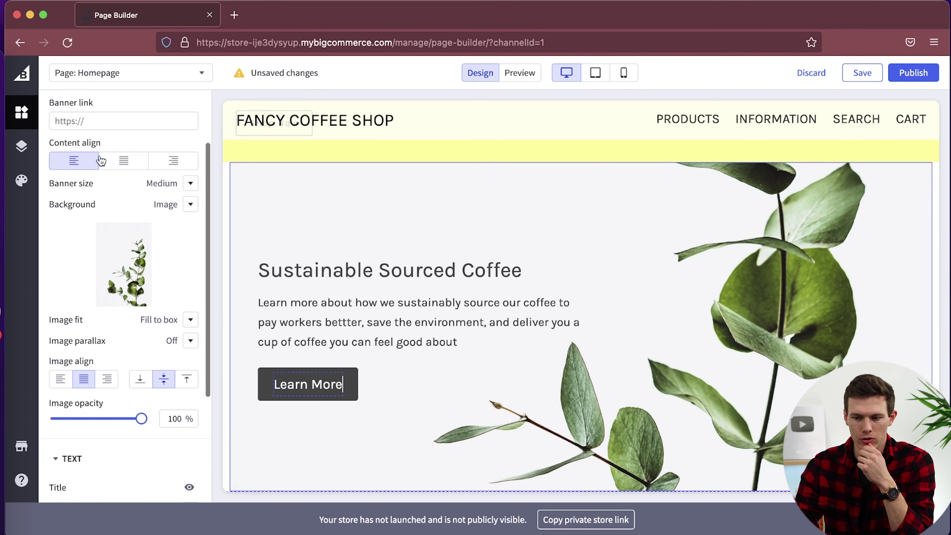
{"action": "left_click", "coordinate": [107, 122]}
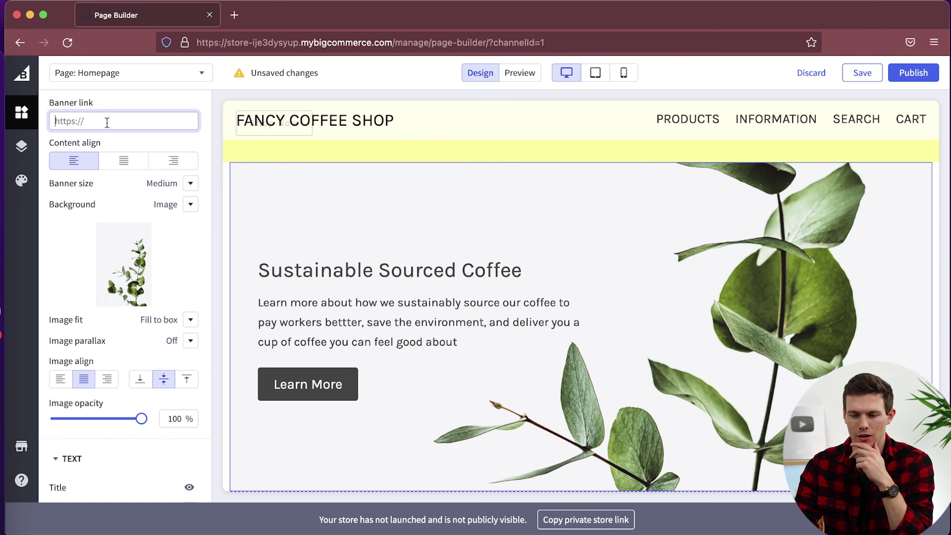
{"action": "mouse_move", "coordinate": [135, 245]}
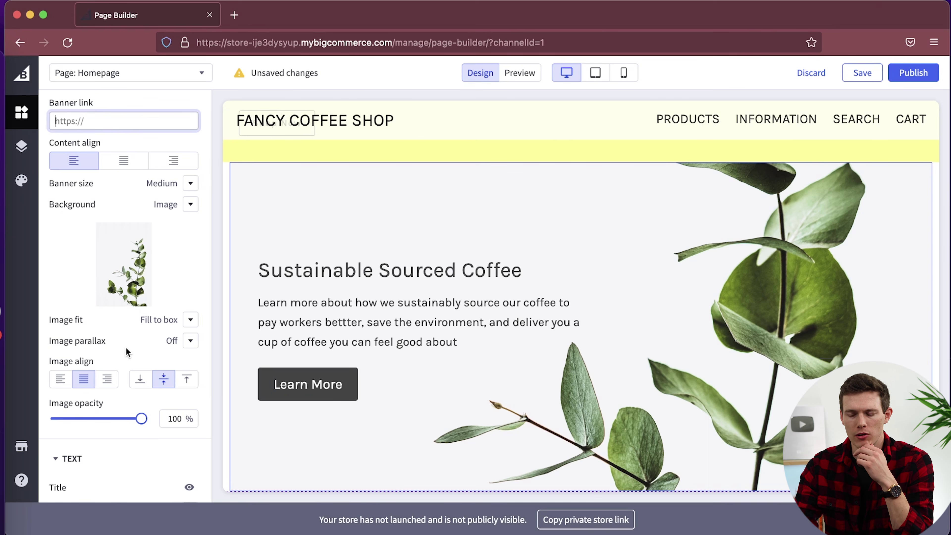
{"action": "scroll", "coordinate": [126, 351], "scroll_direction": "down", "scroll_amount": 5}
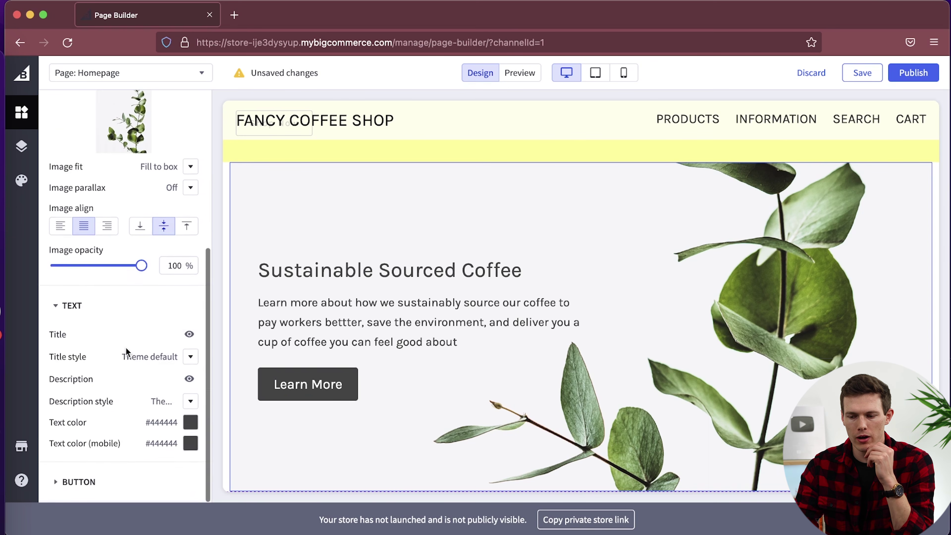
{"action": "left_click", "coordinate": [91, 444]}
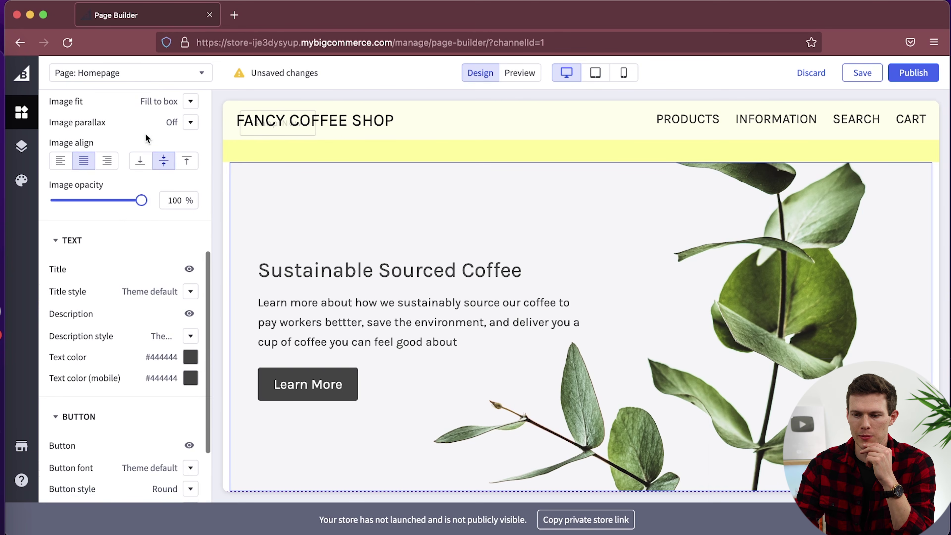
Step: Turn on image parallax for the hero banner's background and check it on the page
{"action": "left_click", "coordinate": [190, 127]}
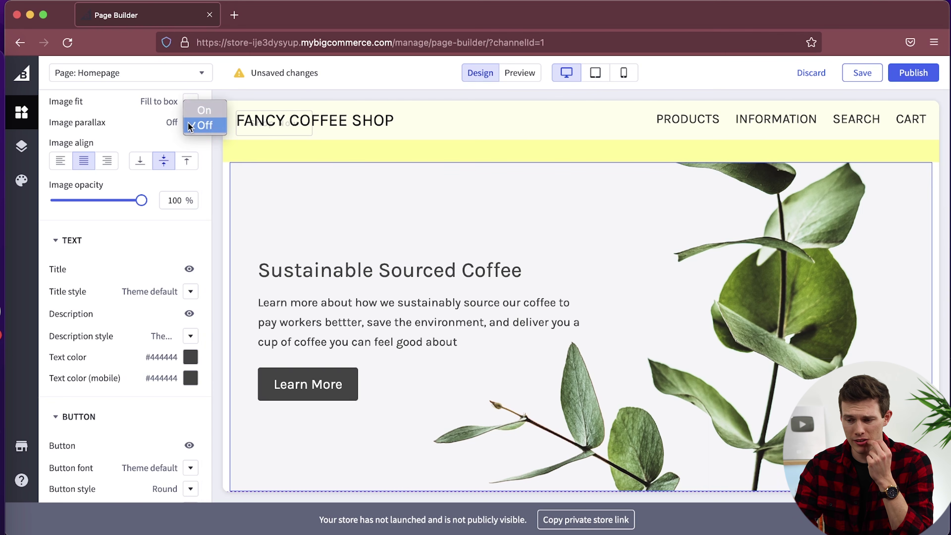
{"action": "left_click", "coordinate": [208, 111]}
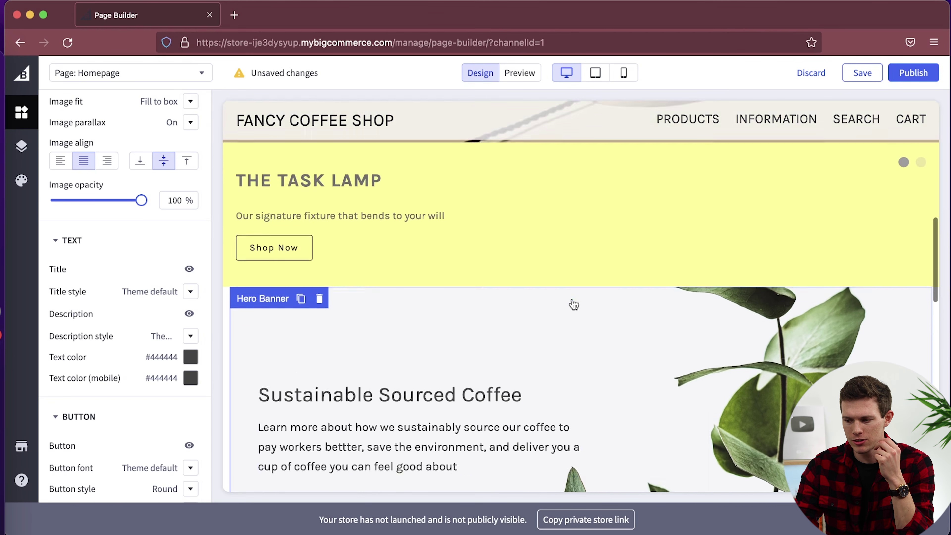
{"action": "scroll", "coordinate": [571, 304], "scroll_direction": "down", "scroll_amount": 5}
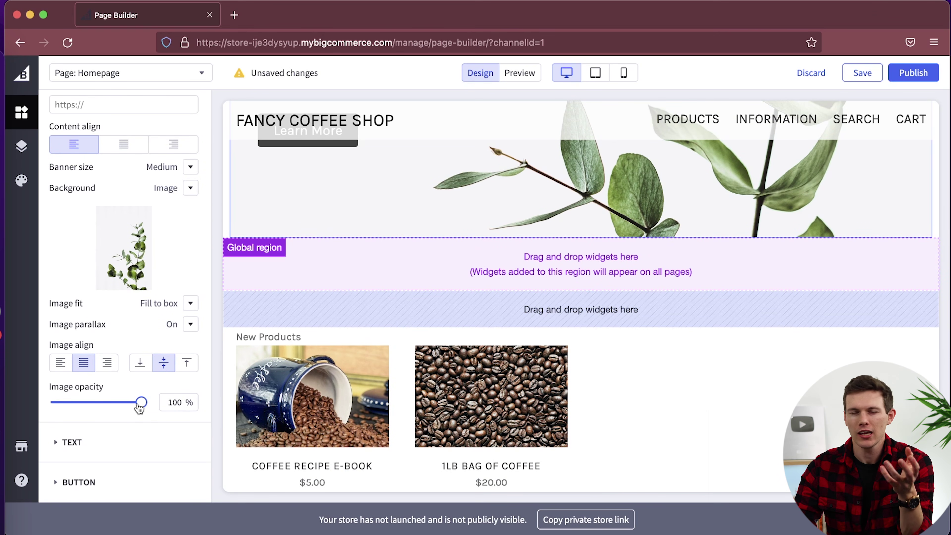
Step: Try the hero banner's image opacity control, leaving it at 100%, and review the text and button settings
{"action": "left_click_drag", "start_coordinate": [140, 403], "coordinate": [187, 407]}
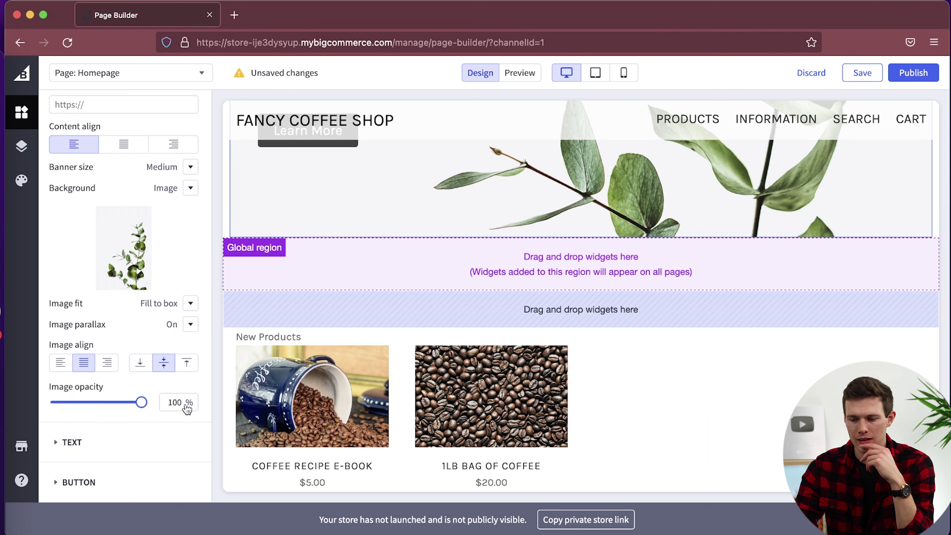
{"action": "left_click", "coordinate": [149, 449]}
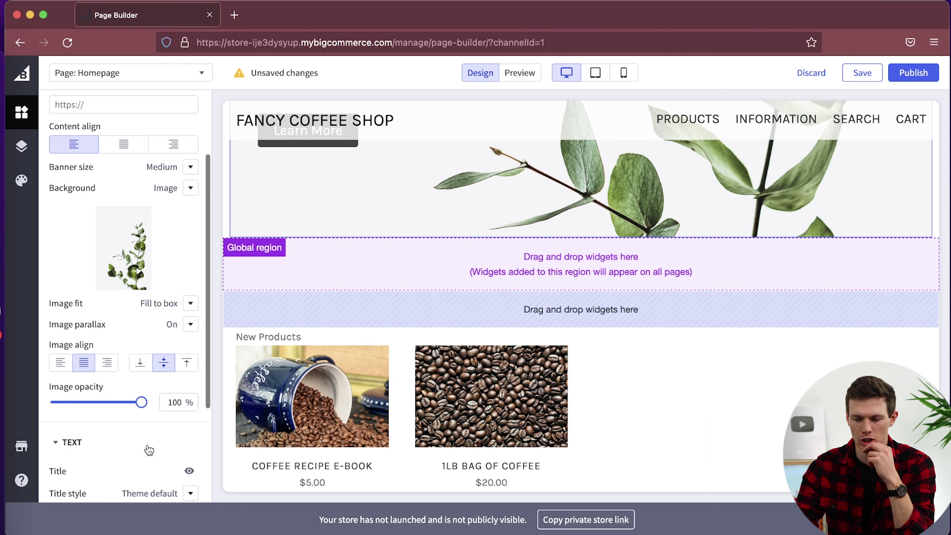
{"action": "scroll", "coordinate": [148, 404], "scroll_direction": "down", "scroll_amount": 4}
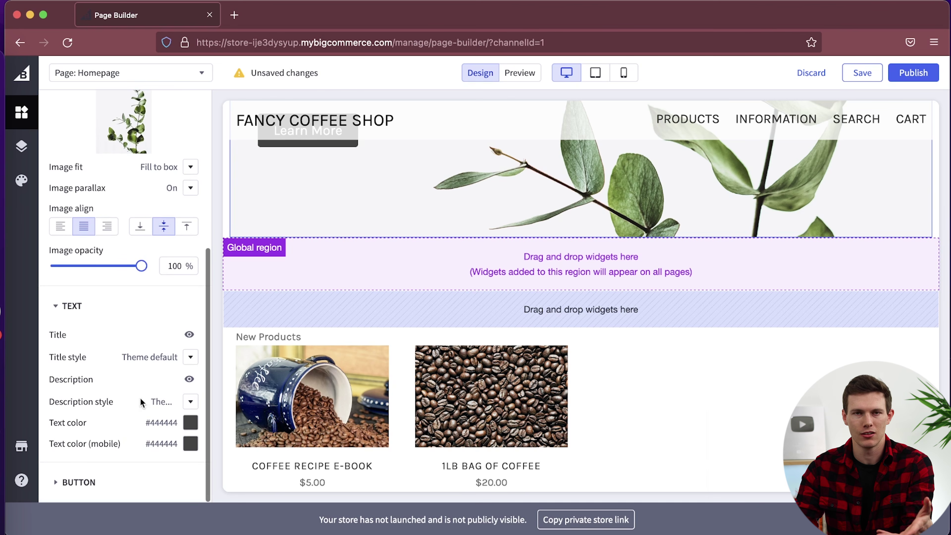
{"action": "left_click", "coordinate": [78, 482]}
{"action": "scroll", "coordinate": [362, 319], "scroll_direction": "up", "scroll_amount": 5}
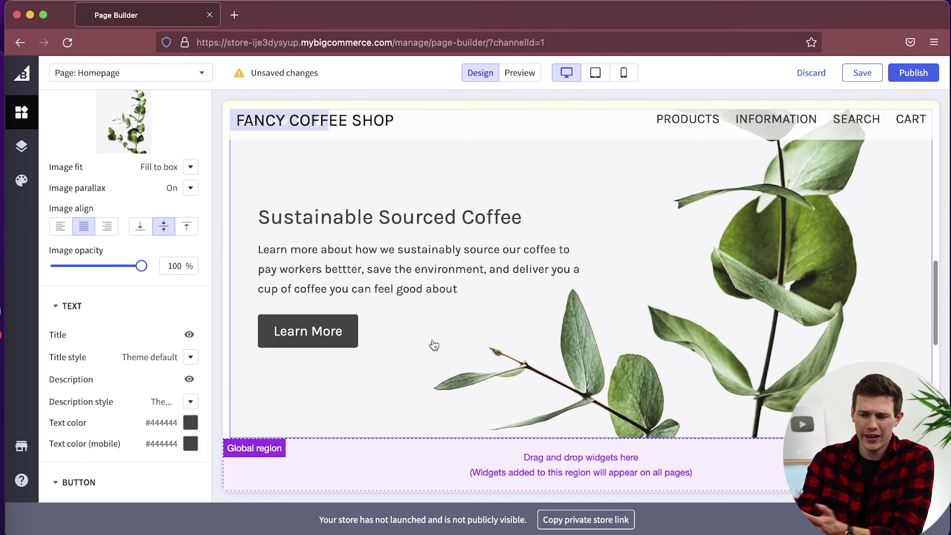
{"action": "scroll", "coordinate": [431, 344], "scroll_direction": "up", "scroll_amount": 3}
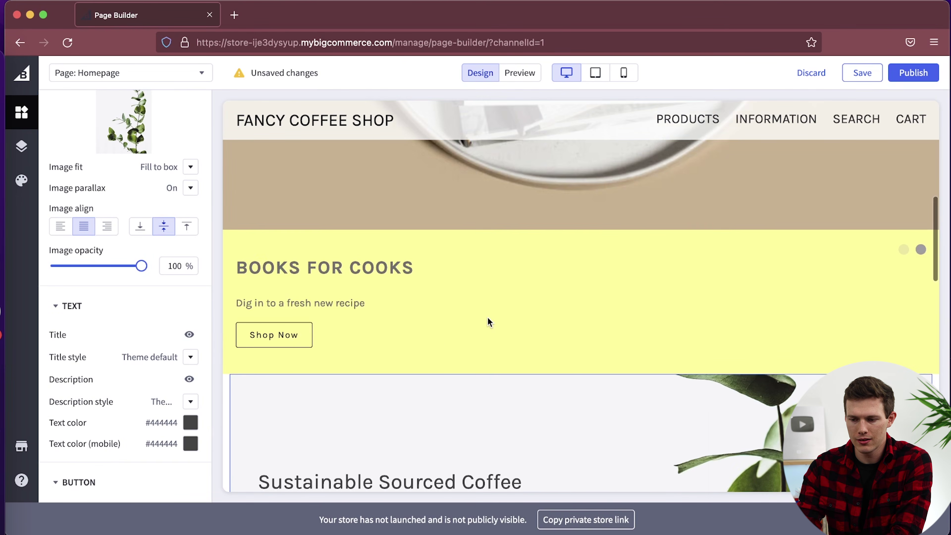
Step: Return to the widget library and look over the homepage from the carousel down to the New Products section
{"action": "left_click", "coordinate": [488, 317]}
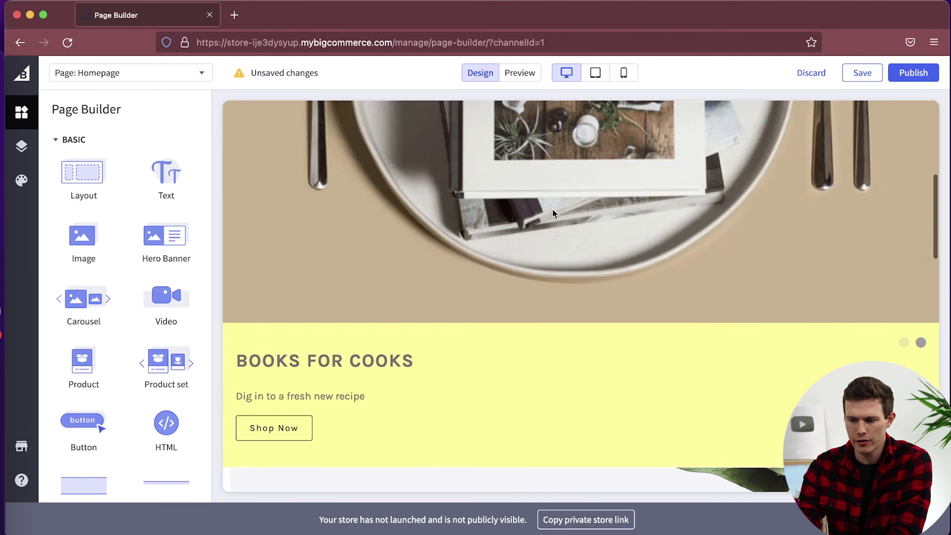
{"action": "scroll", "coordinate": [552, 210], "scroll_direction": "down", "scroll_amount": 8}
{"action": "scroll", "coordinate": [554, 214], "scroll_direction": "down", "scroll_amount": 4}
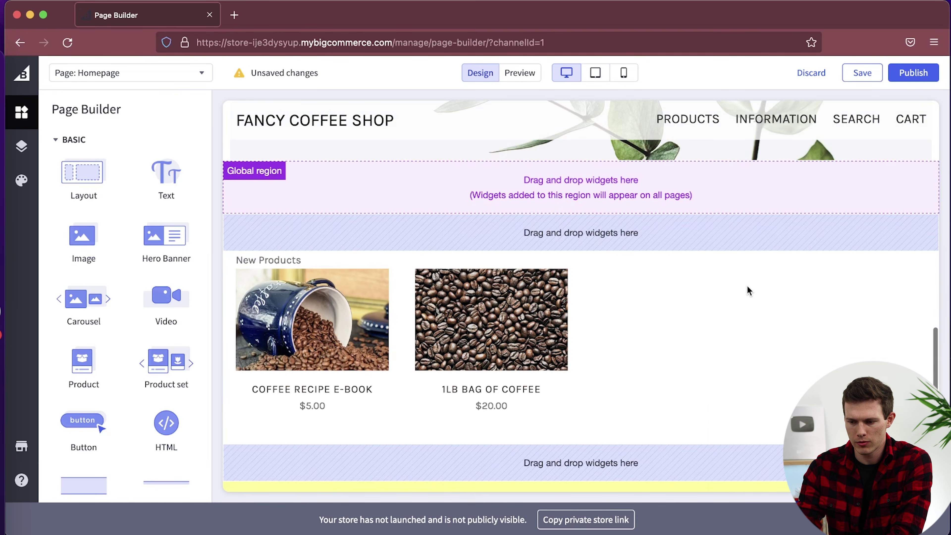
{"action": "scroll", "coordinate": [531, 329], "scroll_direction": "up", "scroll_amount": 10}
{"action": "scroll", "coordinate": [532, 328], "scroll_direction": "down", "scroll_amount": 3}
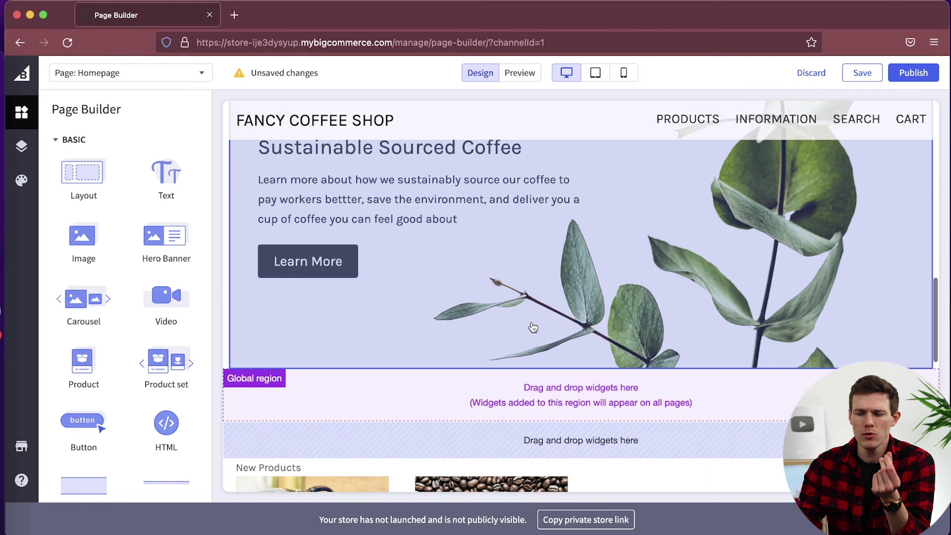
{"action": "scroll", "coordinate": [533, 327], "scroll_direction": "down", "scroll_amount": 4}
{"action": "scroll", "coordinate": [516, 326], "scroll_direction": "up", "scroll_amount": 3}
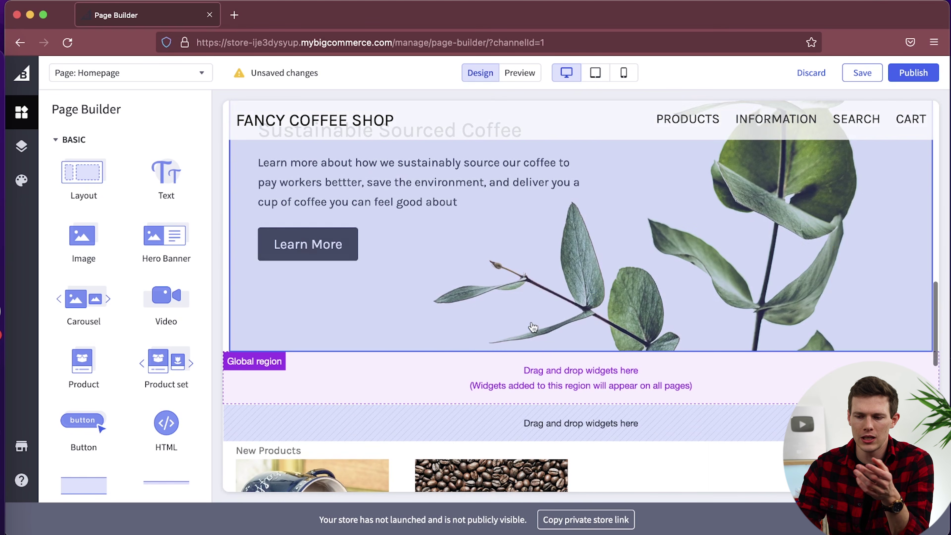
Step: Add a three-column Layout widget between the global region and the New Products section, and return to the widget library
{"action": "left_click_drag", "start_coordinate": [91, 195], "coordinate": [450, 423]}
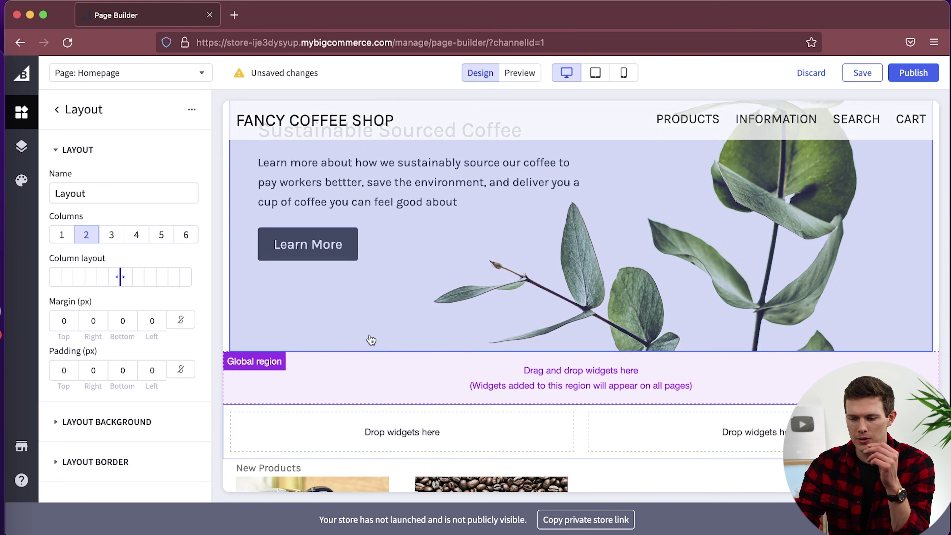
{"action": "scroll", "coordinate": [468, 390], "scroll_direction": "down", "scroll_amount": 3}
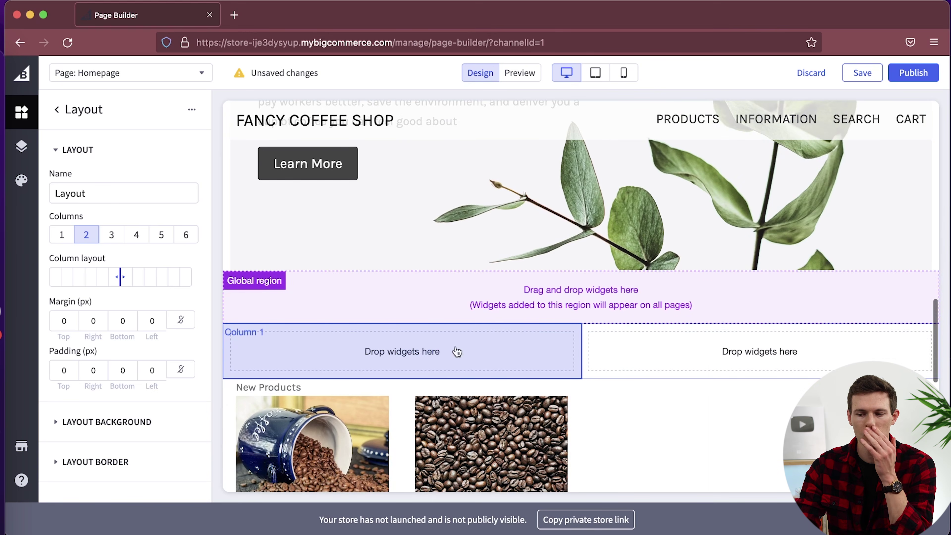
{"action": "left_click", "coordinate": [112, 236]}
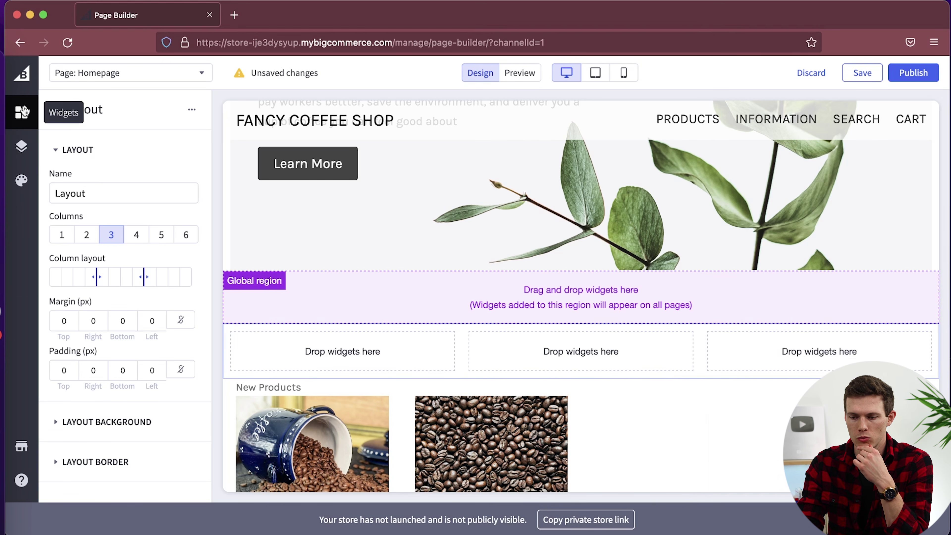
{"action": "left_click", "coordinate": [53, 110]}
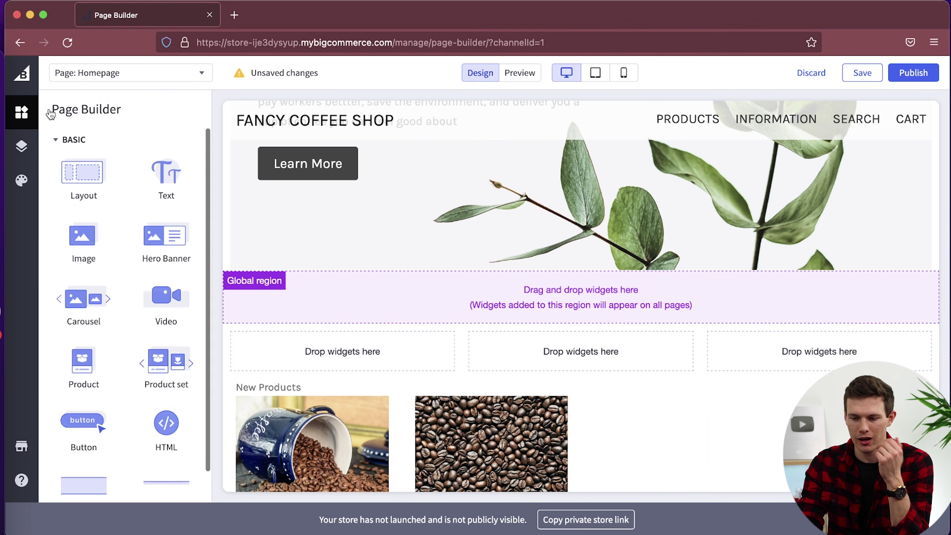
Step: Add an Image widget to the first column of the three-column layout
{"action": "scroll", "coordinate": [113, 261], "scroll_direction": "down", "scroll_amount": 1}
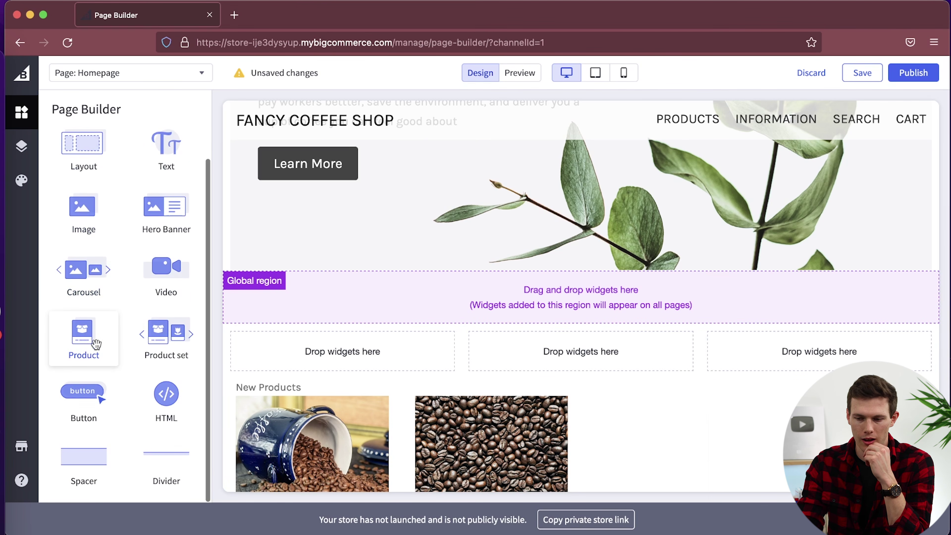
{"action": "scroll", "coordinate": [108, 360], "scroll_direction": "up", "scroll_amount": 1}
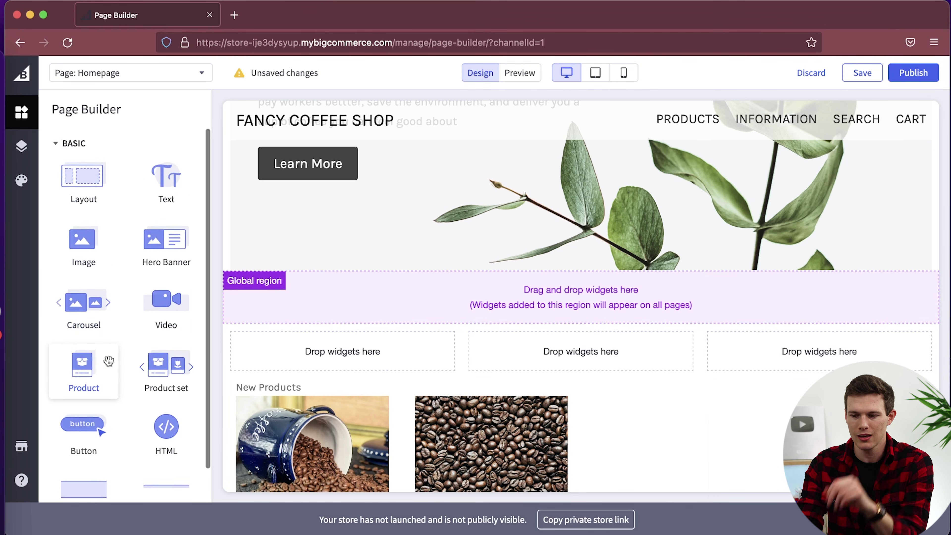
{"action": "left_click_drag", "start_coordinate": [81, 250], "coordinate": [300, 370]}
{"action": "scroll", "coordinate": [301, 369], "scroll_direction": "down", "scroll_amount": 3}
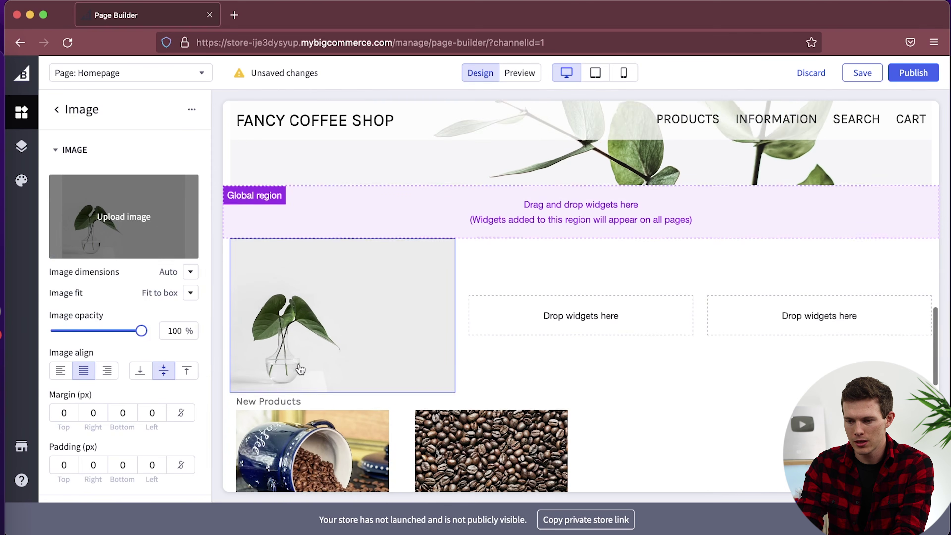
Step: Add a Text widget below the image in the layout's first column and return to the widget library
{"action": "left_click", "coordinate": [55, 109]}
{"action": "left_click_drag", "start_coordinate": [166, 176], "coordinate": [304, 388]}
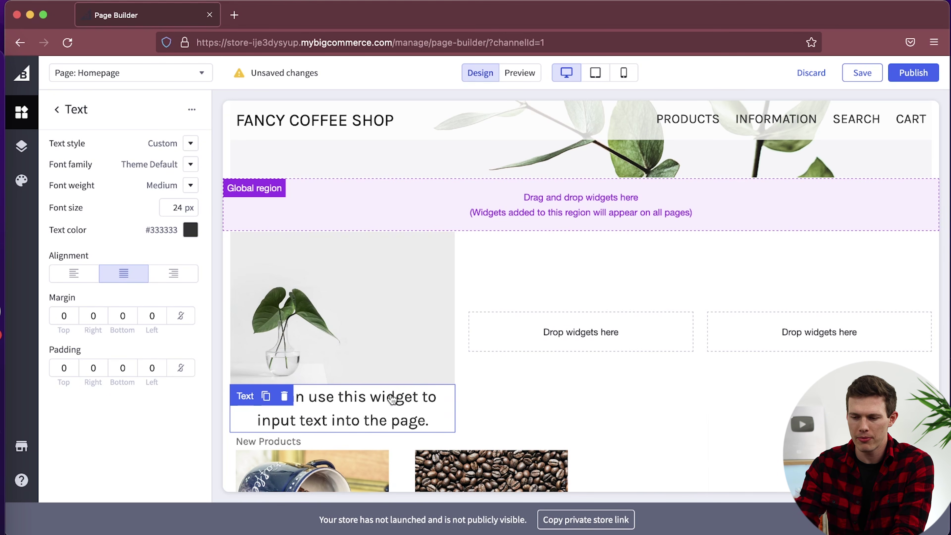
{"action": "scroll", "coordinate": [552, 376], "scroll_direction": "down", "scroll_amount": 7}
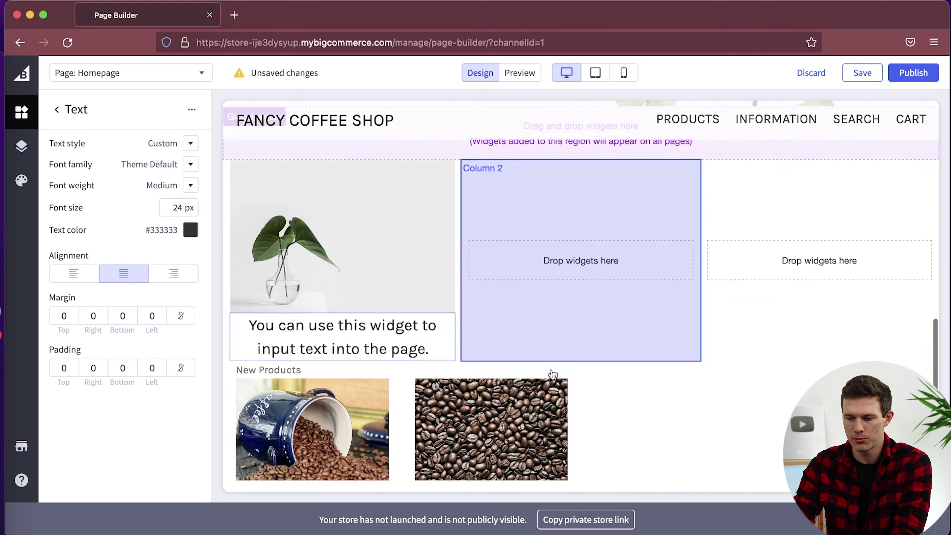
{"action": "scroll", "coordinate": [553, 375], "scroll_direction": "down", "scroll_amount": 1}
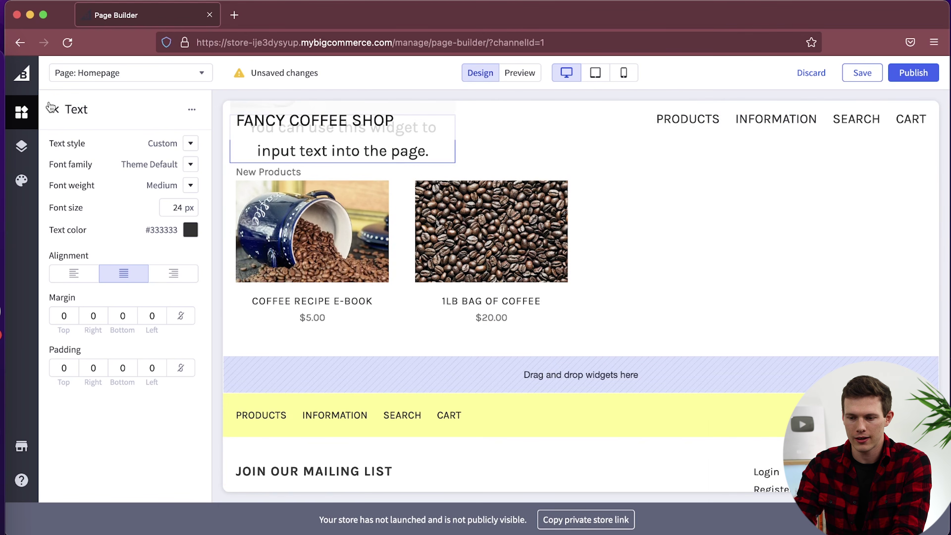
{"action": "left_click", "coordinate": [56, 109]}
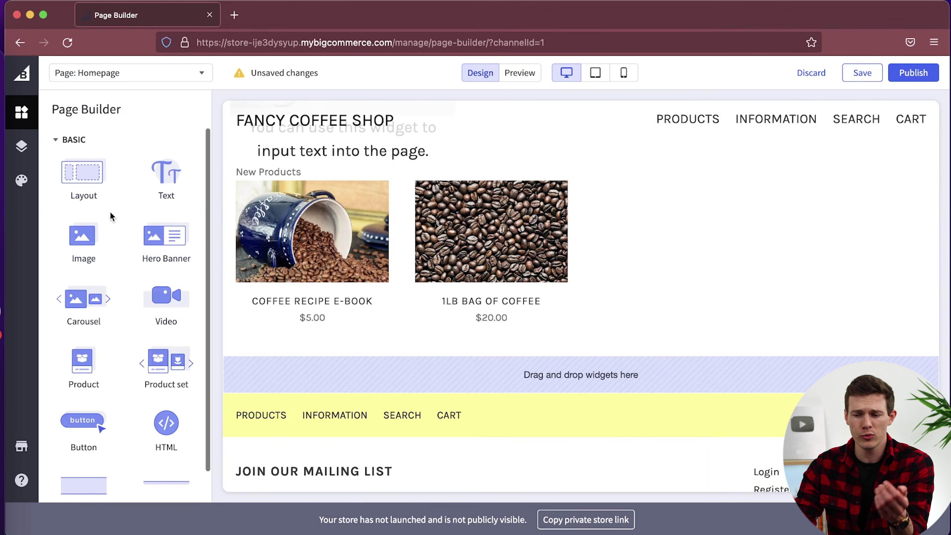
Step: Look over the homepage's carousel, hero banner and footer, along with the remaining basic widgets such as HTML, Spacer and Divider
{"action": "scroll", "coordinate": [485, 288], "scroll_direction": "up", "scroll_amount": 5}
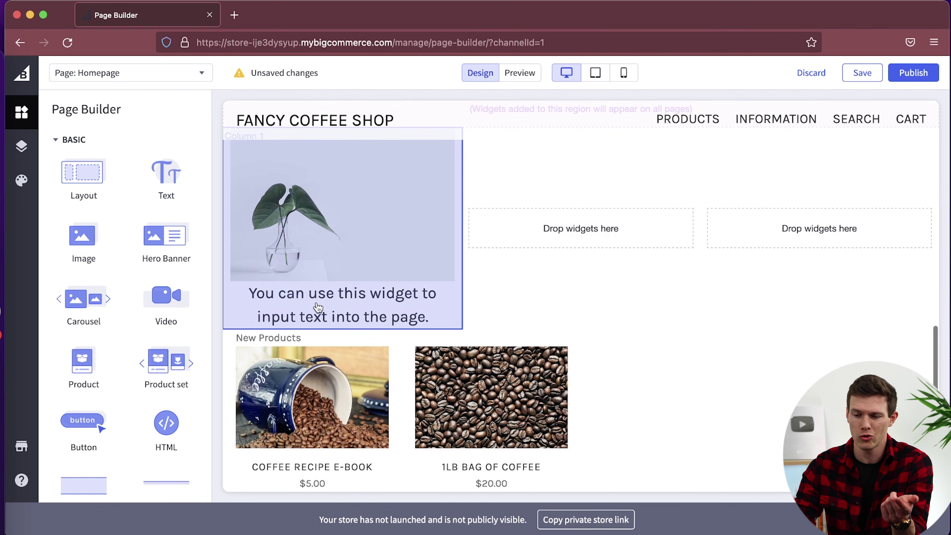
{"action": "left_click_drag", "start_coordinate": [183, 260], "coordinate": [552, 315]}
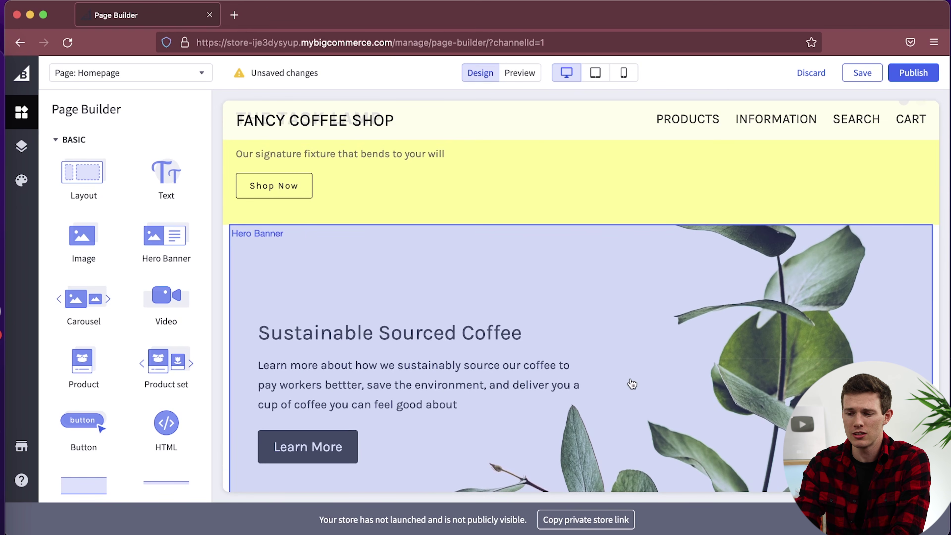
{"action": "scroll", "coordinate": [632, 384], "scroll_direction": "down", "scroll_amount": 3}
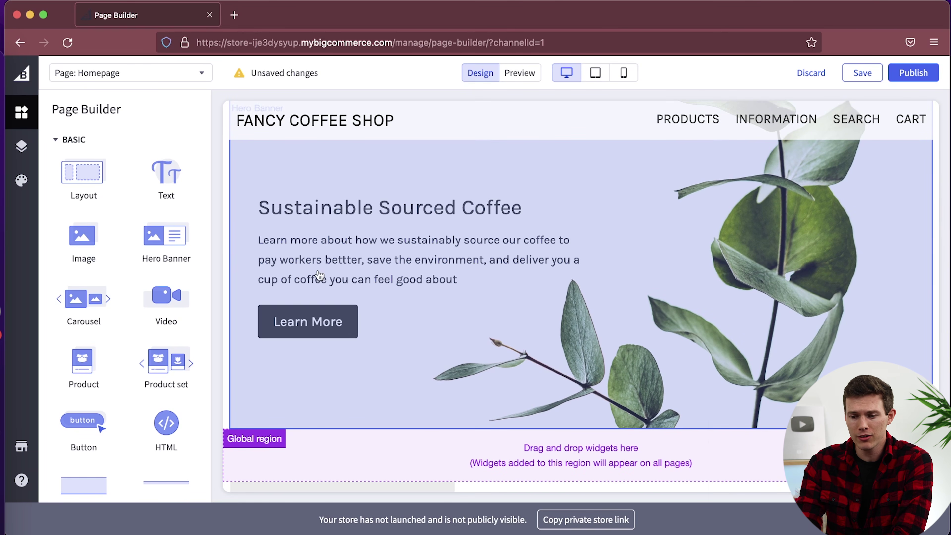
{"action": "scroll", "coordinate": [434, 299], "scroll_direction": "up", "scroll_amount": 3}
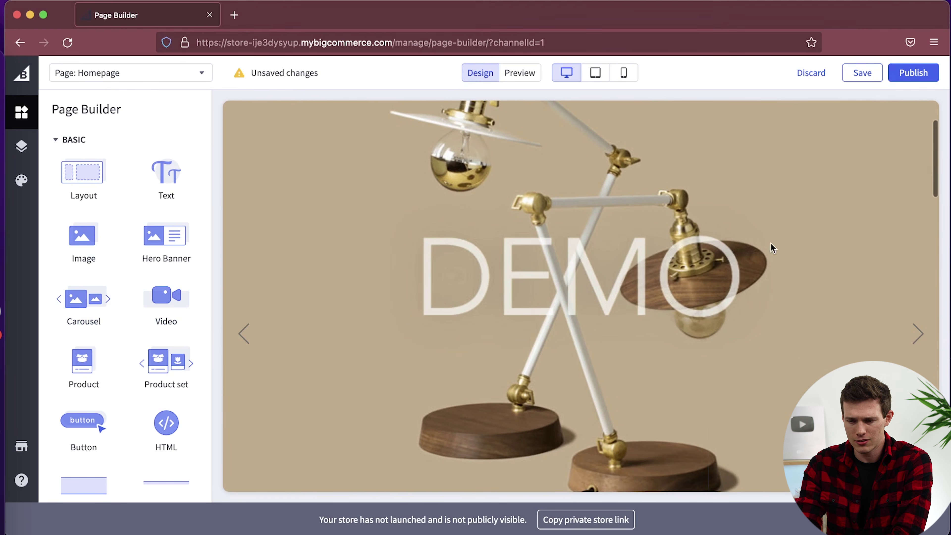
{"action": "scroll", "coordinate": [610, 286], "scroll_direction": "down", "scroll_amount": 3}
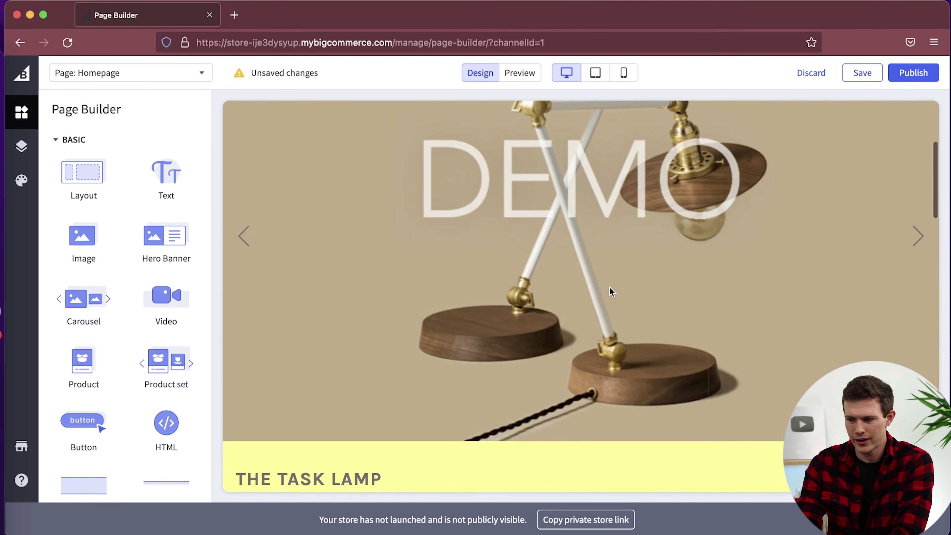
{"action": "scroll", "coordinate": [610, 287], "scroll_direction": "up", "scroll_amount": 5}
{"action": "scroll", "coordinate": [577, 355], "scroll_direction": "down", "scroll_amount": 5}
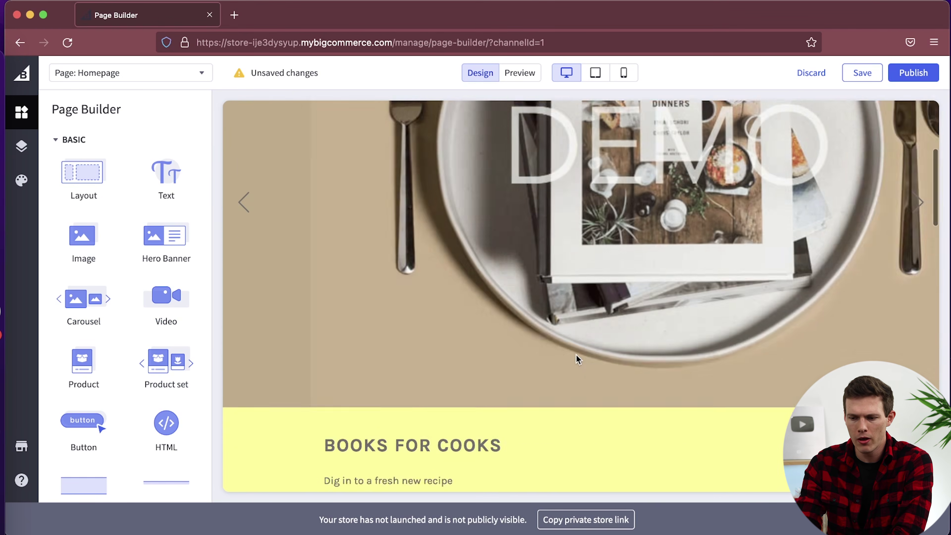
{"action": "scroll", "coordinate": [165, 382], "scroll_direction": "down", "scroll_amount": 1}
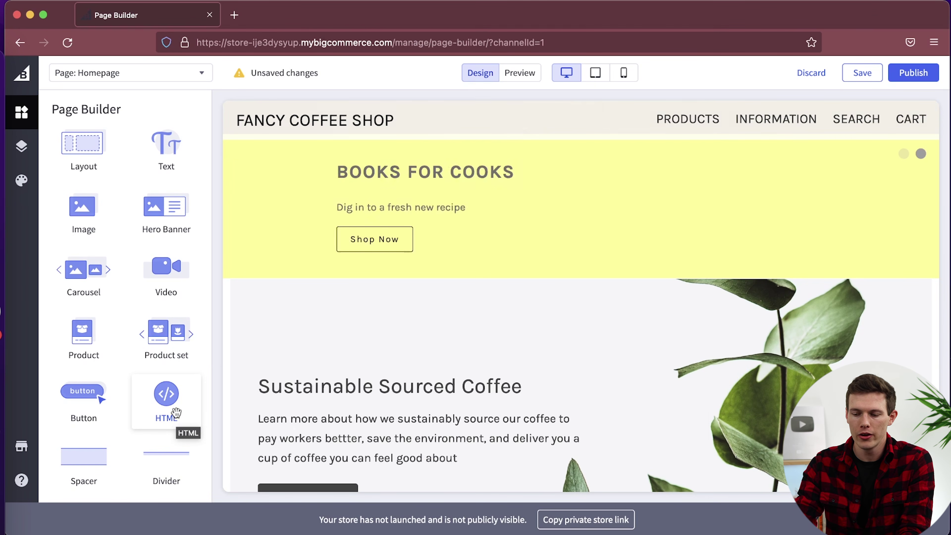
{"action": "scroll", "coordinate": [338, 360], "scroll_direction": "down", "scroll_amount": 10}
{"action": "scroll", "coordinate": [362, 380], "scroll_direction": "down", "scroll_amount": 5}
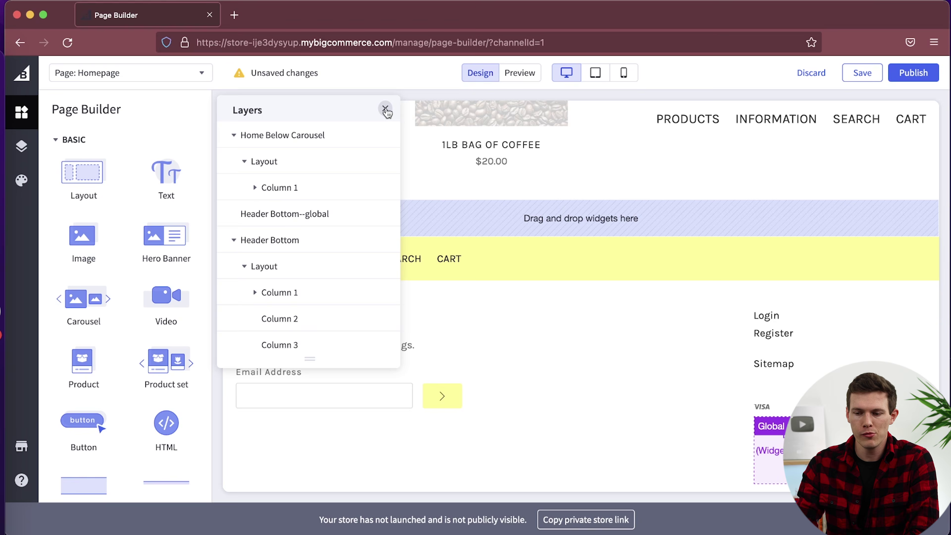
Step: Examine the homepage's layer structure, close it, and review the page between the footer and the hero banner
{"action": "left_click", "coordinate": [21, 146]}
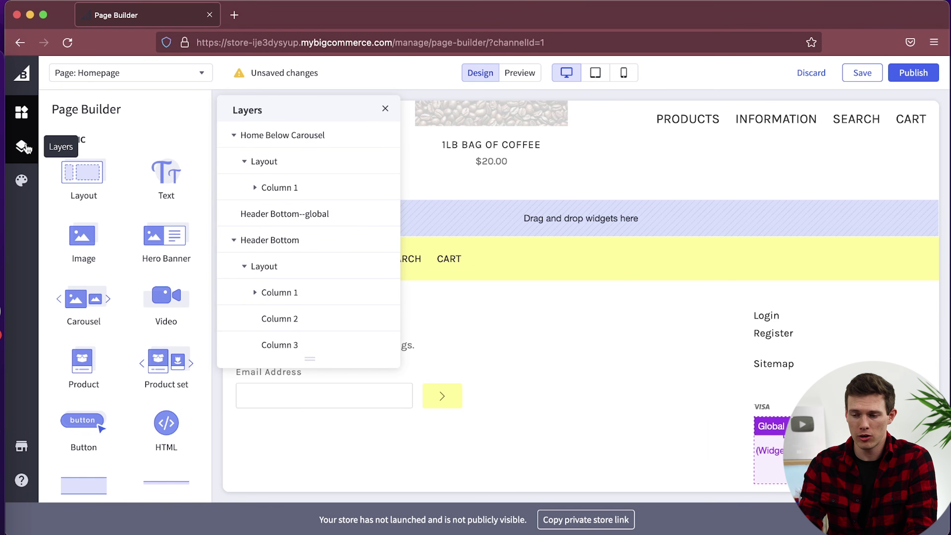
{"action": "left_click", "coordinate": [385, 108]}
{"action": "scroll", "coordinate": [584, 304], "scroll_direction": "up", "scroll_amount": 3}
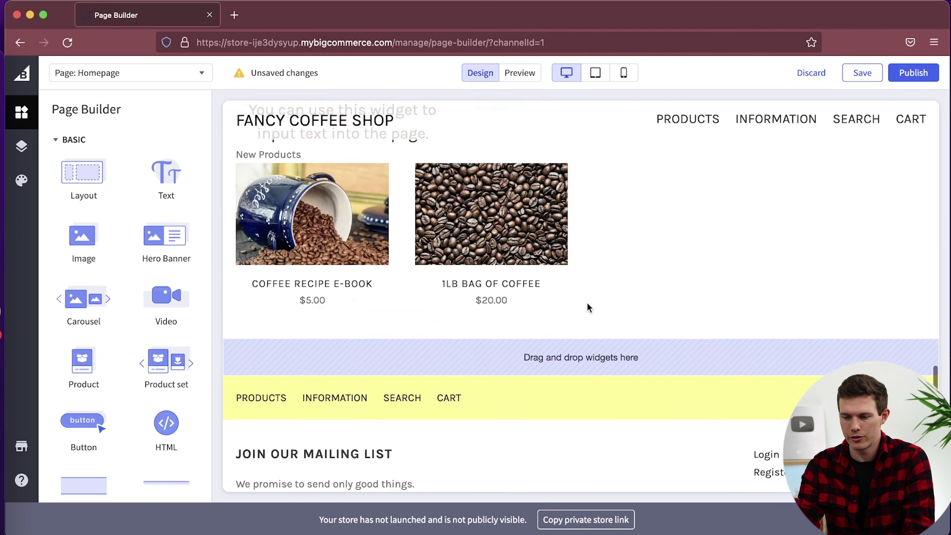
{"action": "scroll", "coordinate": [588, 308], "scroll_direction": "up", "scroll_amount": 5}
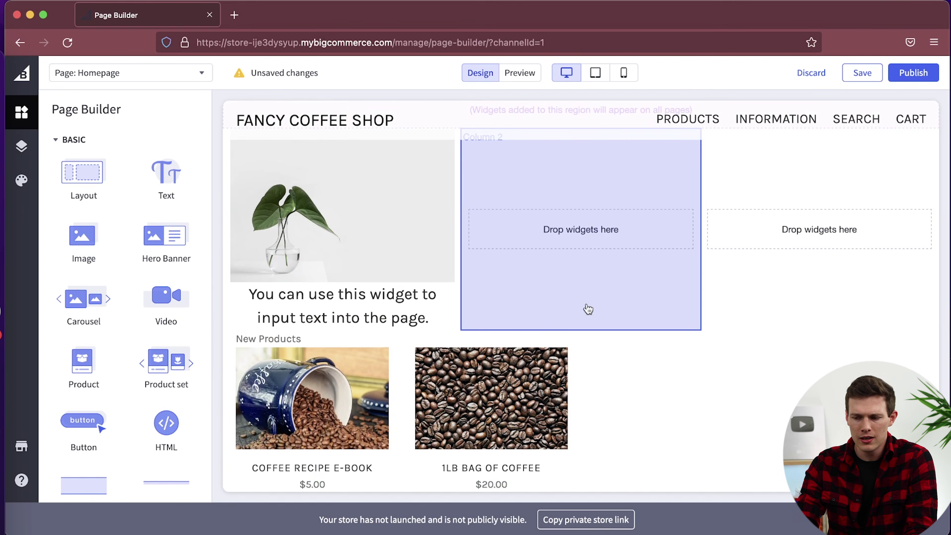
{"action": "scroll", "coordinate": [588, 309], "scroll_direction": "down", "scroll_amount": 7}
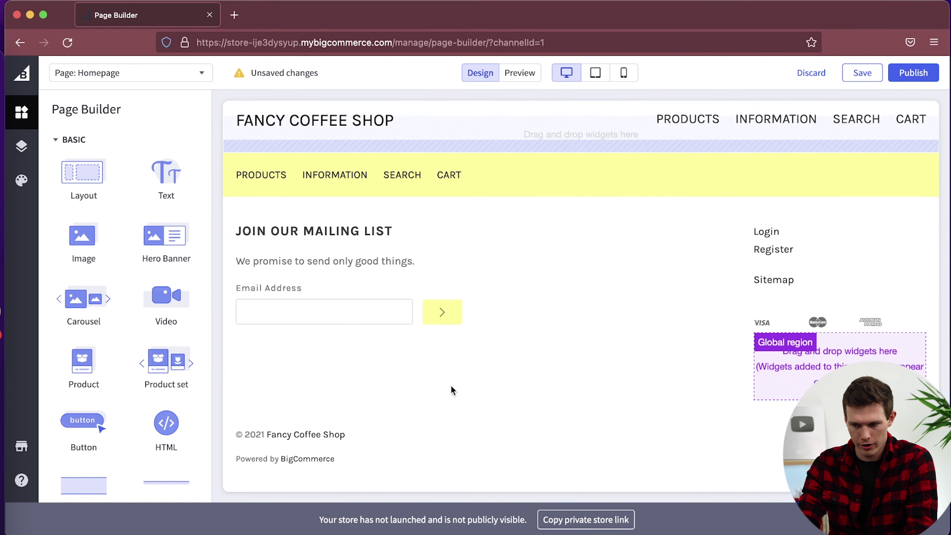
{"action": "scroll", "coordinate": [552, 260], "scroll_direction": "up", "scroll_amount": 10}
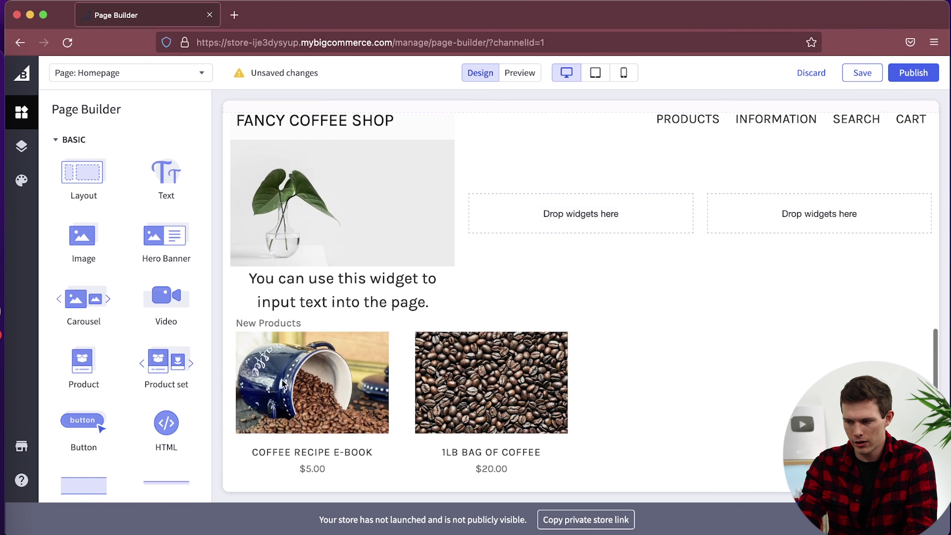
{"action": "scroll", "coordinate": [298, 230], "scroll_direction": "up", "scroll_amount": 5}
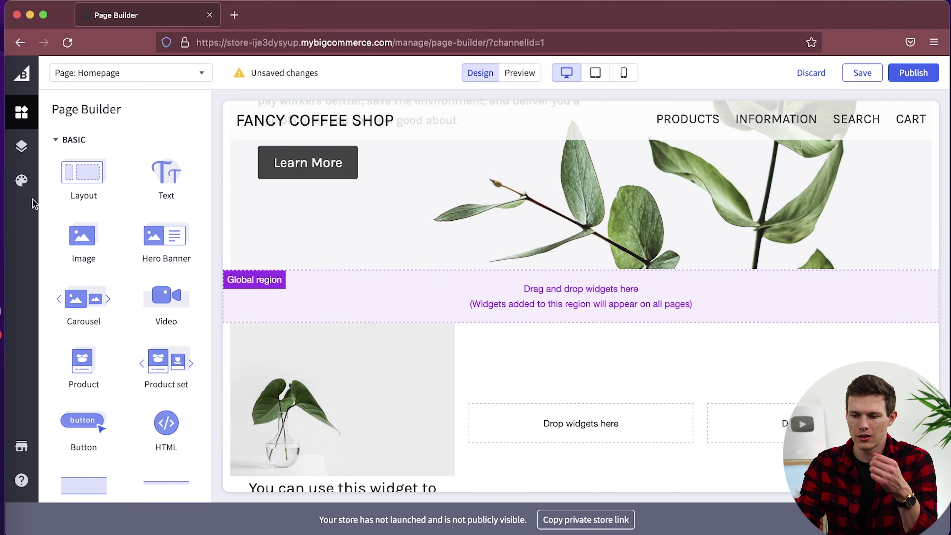
Step: Move the hero banner's Layout layer from Home Below Carousel into Header Bottom, below the three-column Layout, and collapse both layouts
{"action": "left_click", "coordinate": [21, 146]}
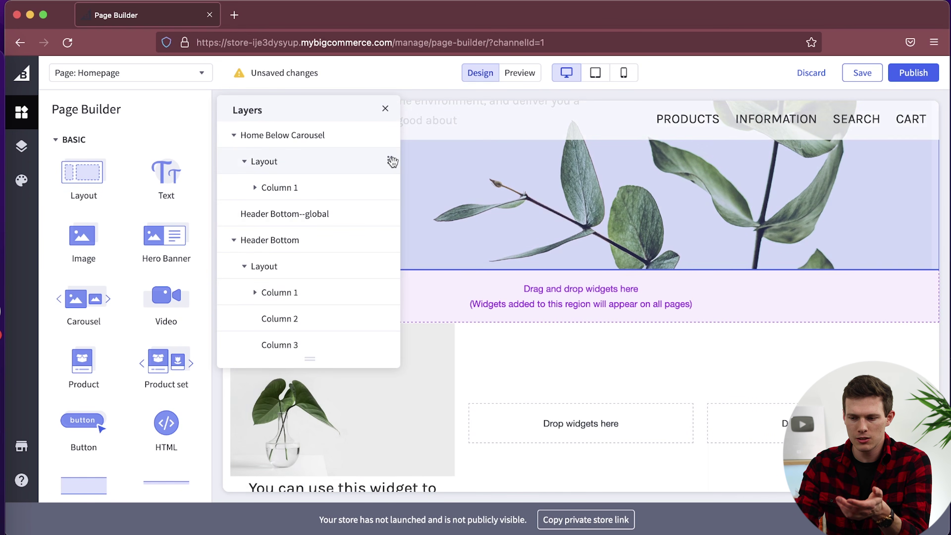
{"action": "left_click_drag", "start_coordinate": [388, 160], "coordinate": [384, 233]}
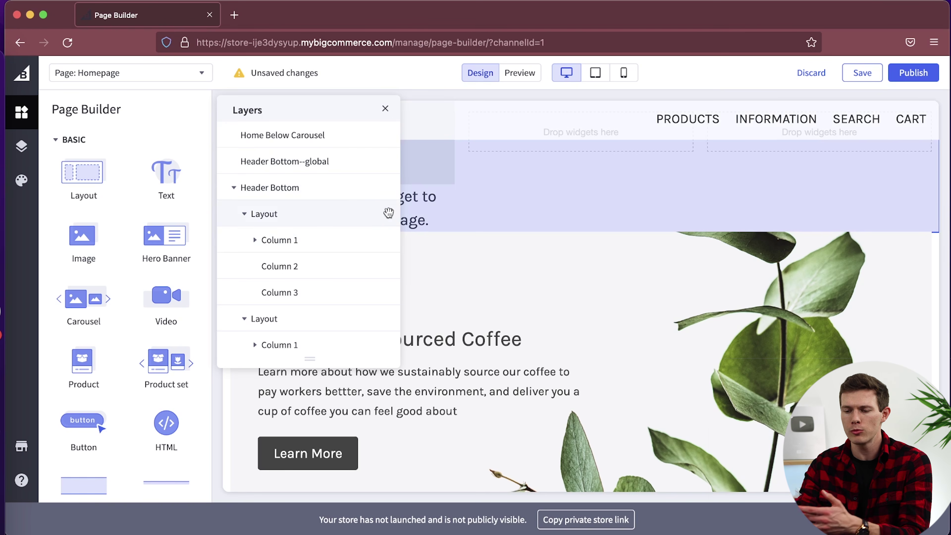
{"action": "left_click", "coordinate": [245, 214]}
{"action": "left_click", "coordinate": [244, 240]}
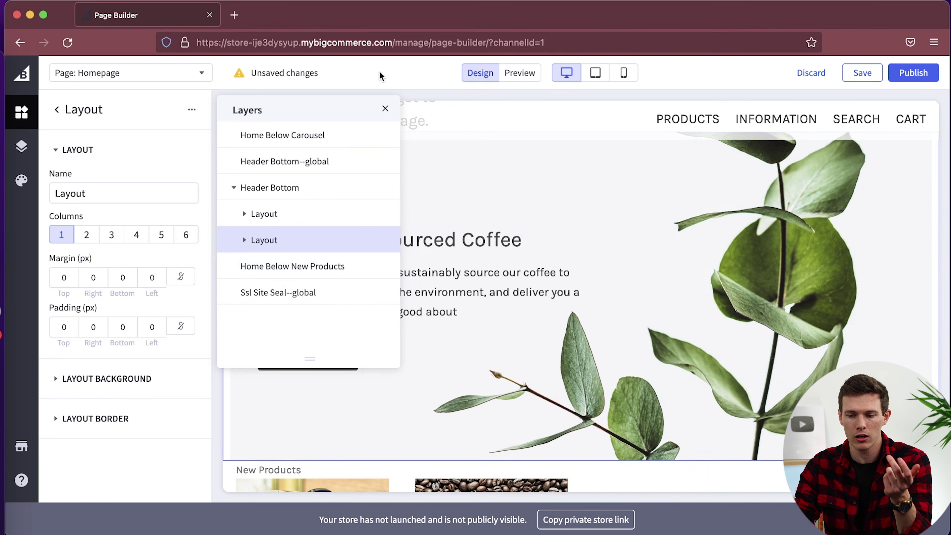
{"action": "left_click", "coordinate": [385, 108]}
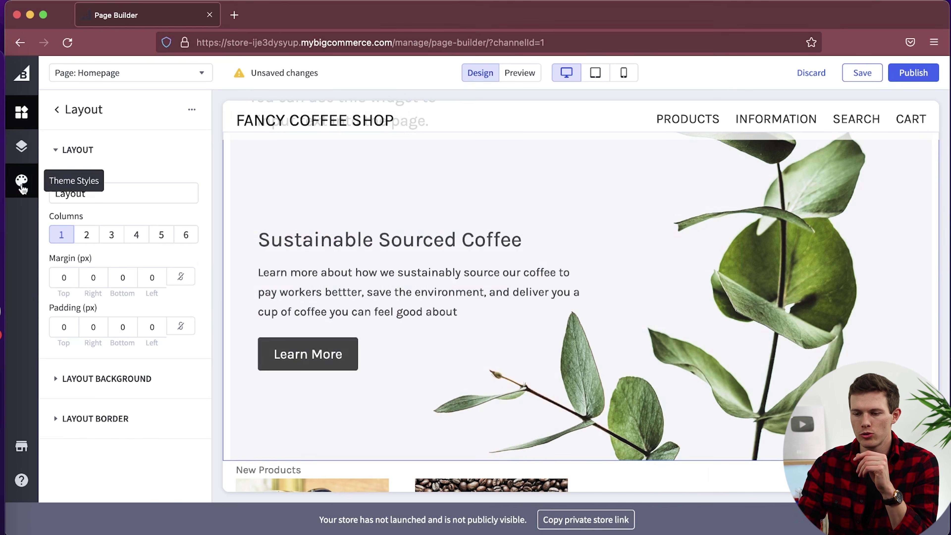
Step: Open the theme styles and examine the Fortune theme's style variations from Minimal to Highlight without switching
{"action": "left_click", "coordinate": [21, 180]}
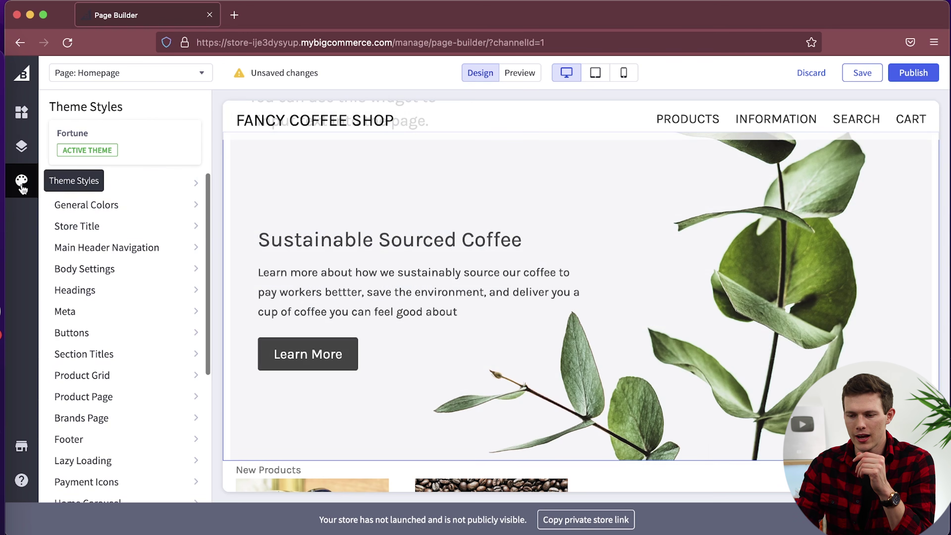
{"action": "left_click", "coordinate": [138, 183]}
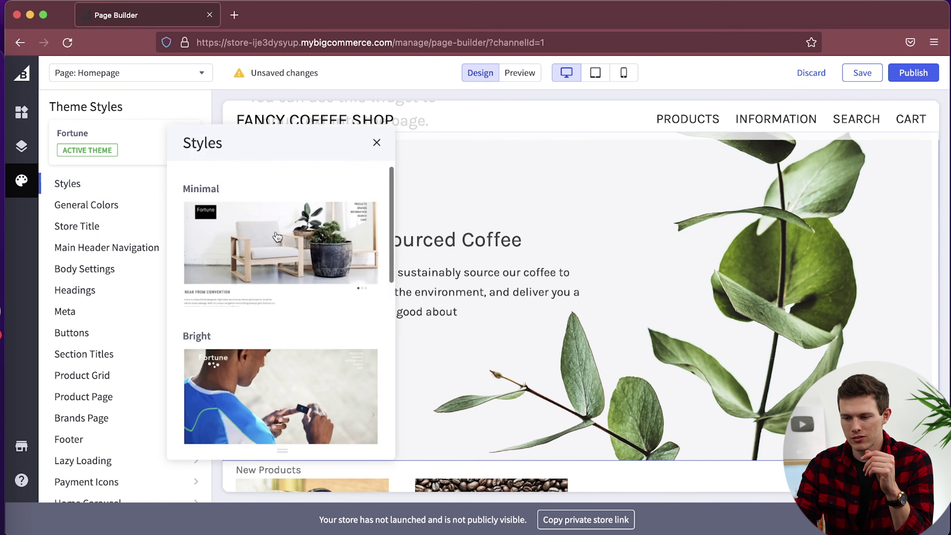
{"action": "scroll", "coordinate": [306, 256], "scroll_direction": "down", "scroll_amount": 1}
{"action": "scroll", "coordinate": [307, 256], "scroll_direction": "down", "scroll_amount": 3}
{"action": "scroll", "coordinate": [306, 256], "scroll_direction": "up", "scroll_amount": 3}
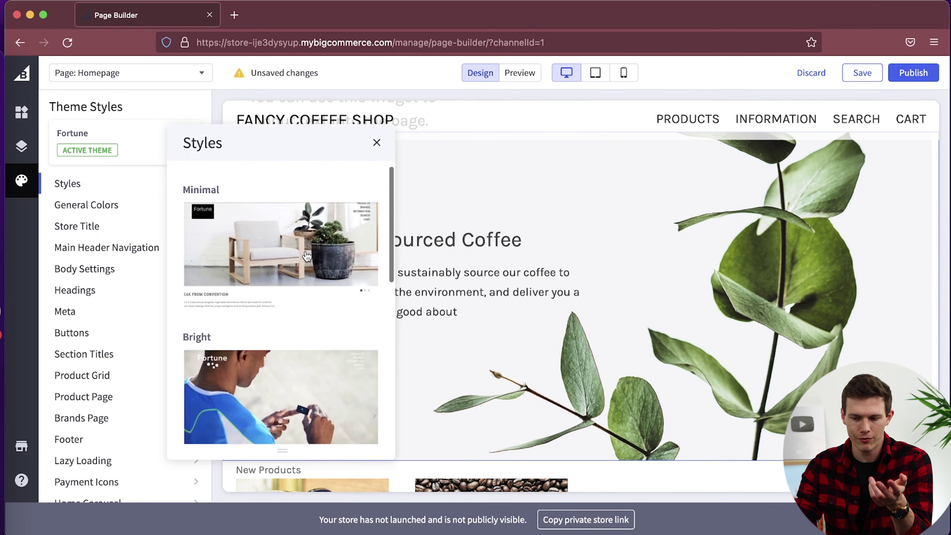
{"action": "scroll", "coordinate": [306, 256], "scroll_direction": "down", "scroll_amount": 4}
{"action": "scroll", "coordinate": [306, 256], "scroll_direction": "down", "scroll_amount": 5}
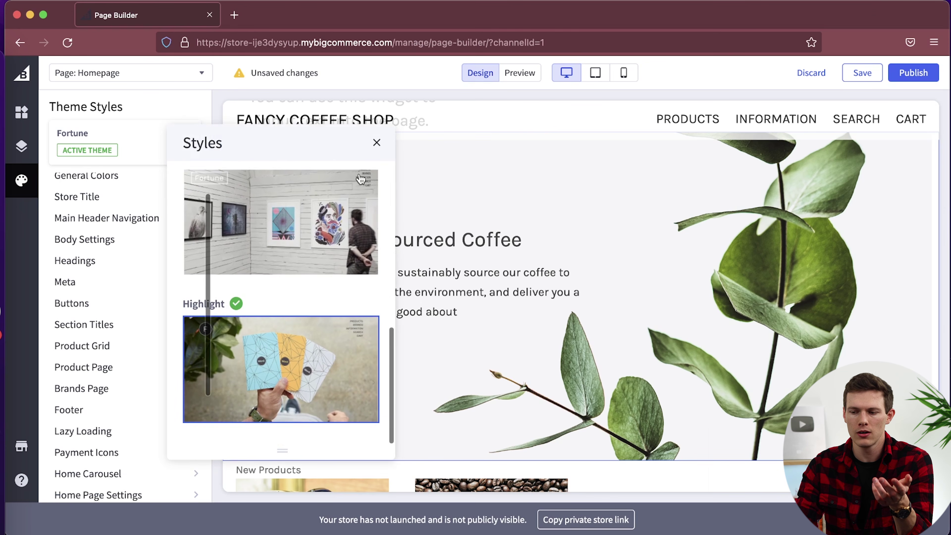
{"action": "left_click", "coordinate": [376, 142]}
{"action": "scroll", "coordinate": [158, 202], "scroll_direction": "up", "scroll_amount": 2}
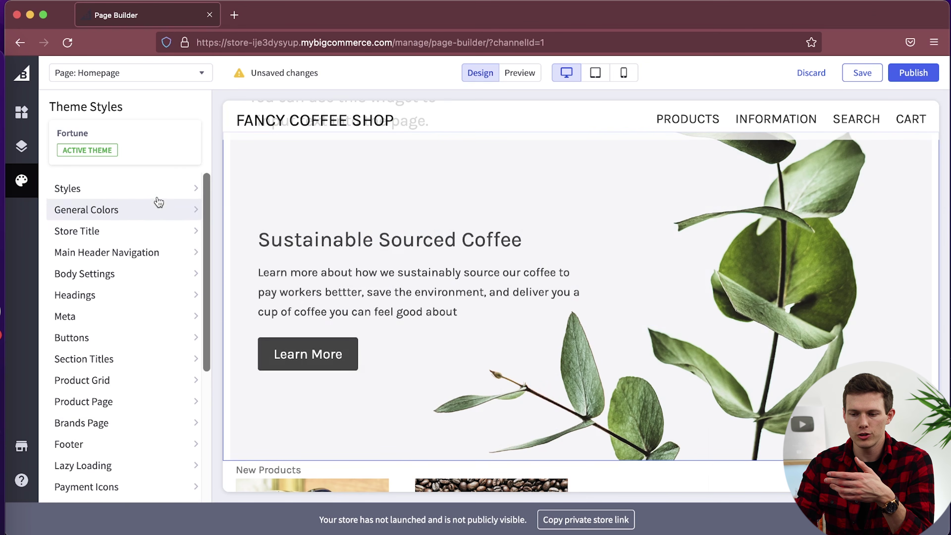
Step: Review the theme's General Colors and Store Title settings, checking the store title at the top of the homepage
{"action": "left_click", "coordinate": [133, 207]}
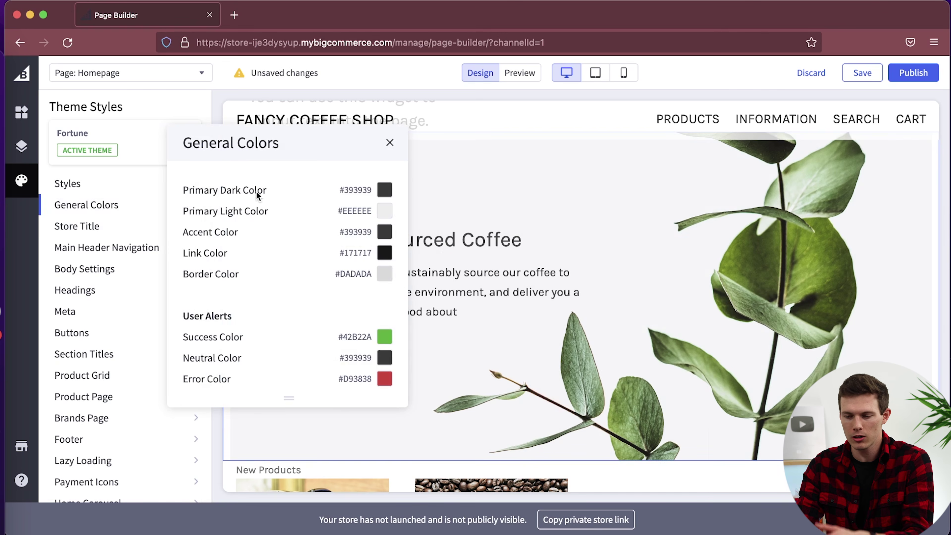
{"action": "left_click", "coordinate": [390, 142]}
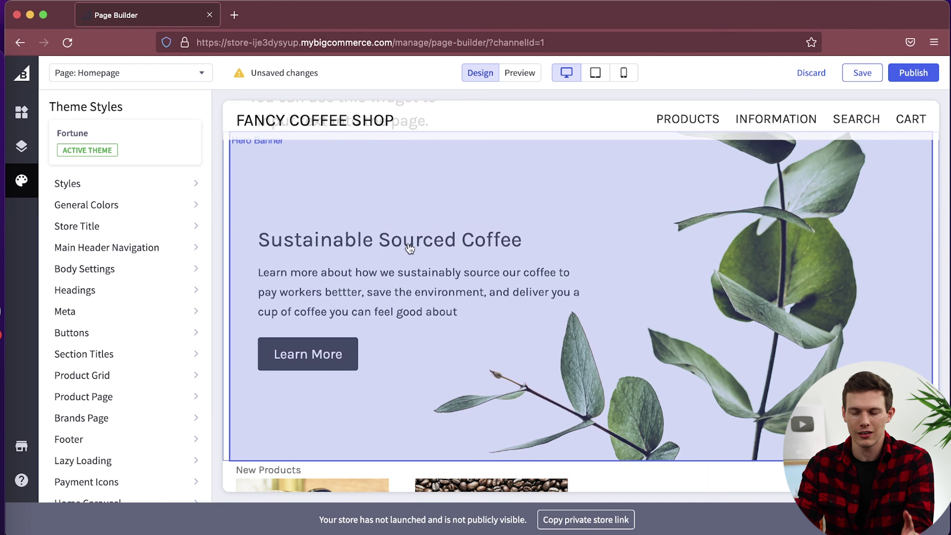
{"action": "scroll", "coordinate": [409, 247], "scroll_direction": "up", "scroll_amount": 15}
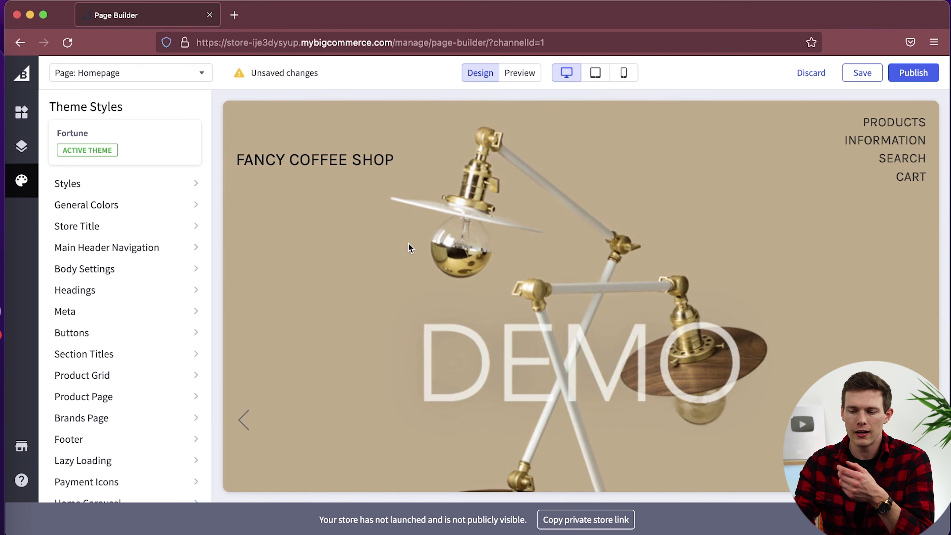
{"action": "left_click", "coordinate": [138, 228]}
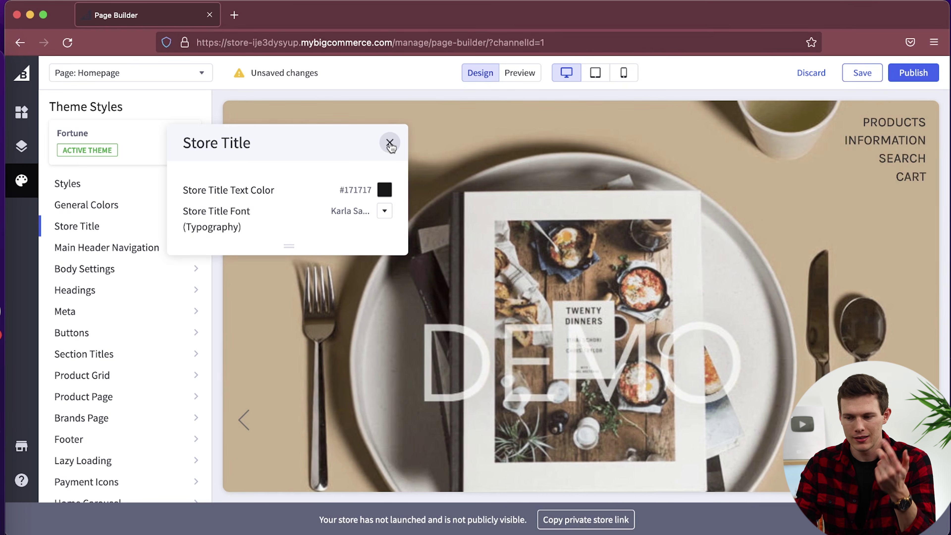
{"action": "left_click", "coordinate": [390, 142]}
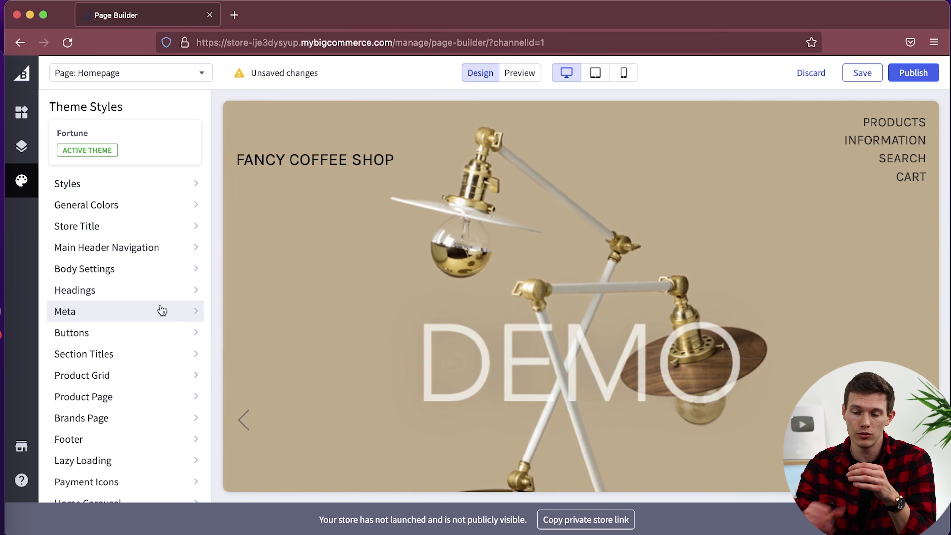
Step: Review the Store Title font options and the Main Header Navigation color and visibility settings without changing them
{"action": "left_click", "coordinate": [141, 227]}
{"action": "left_click", "coordinate": [384, 211]}
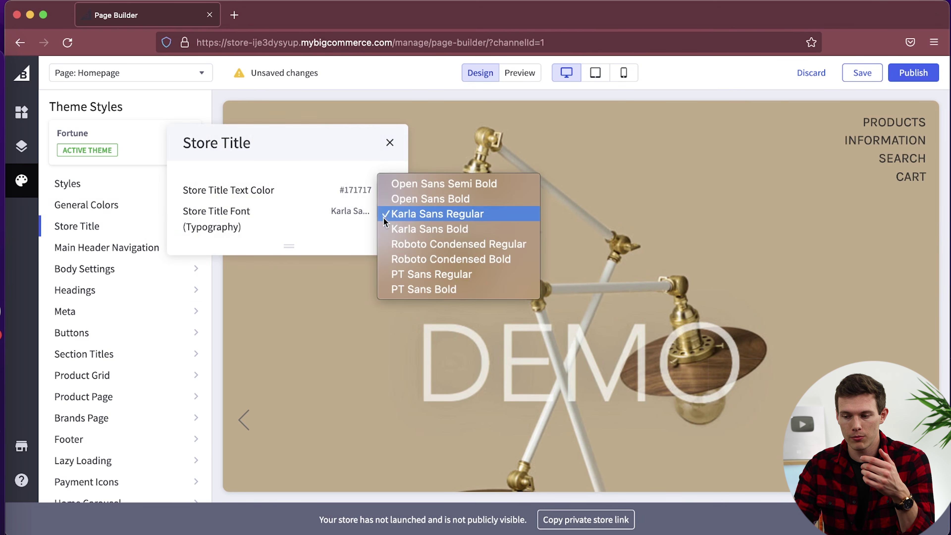
{"action": "left_click", "coordinate": [384, 150]}
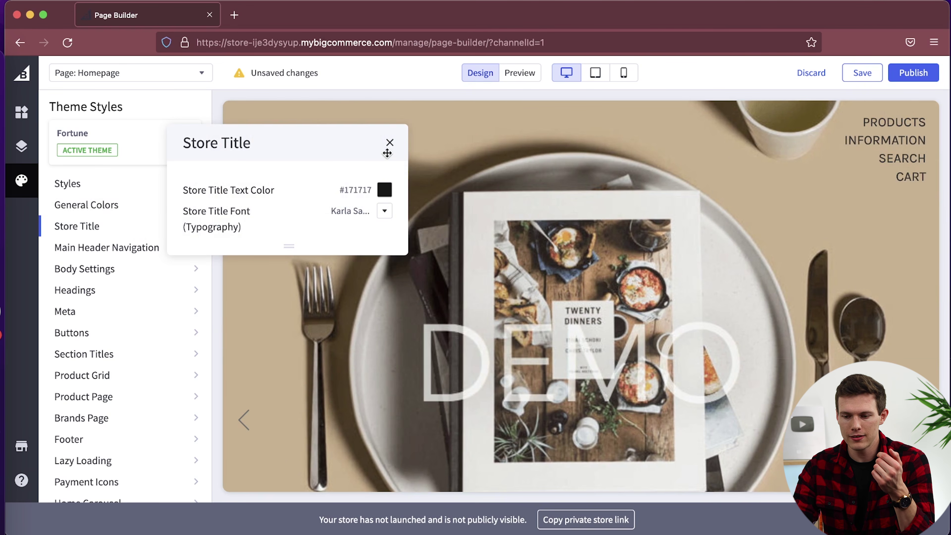
{"action": "left_click_drag", "start_coordinate": [100, 259], "coordinate": [161, 253]}
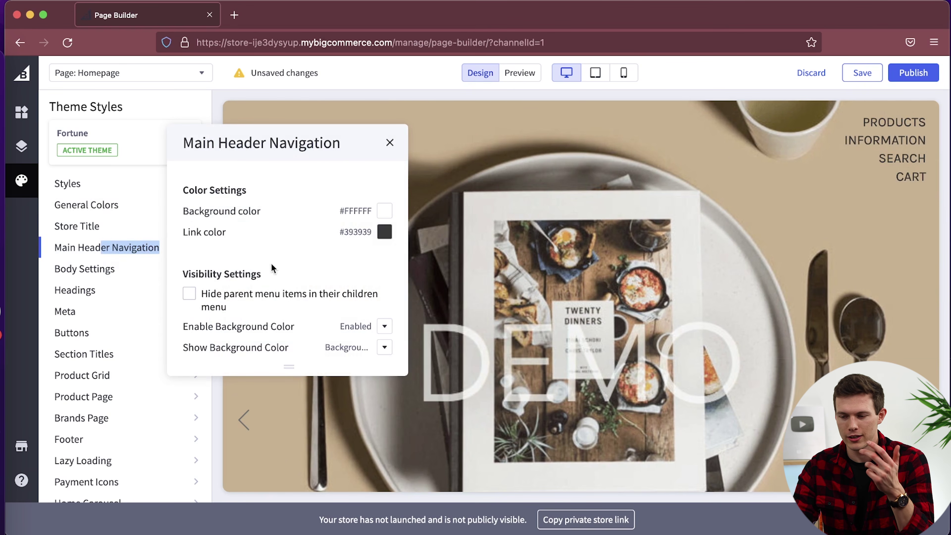
{"action": "left_click", "coordinate": [390, 142]}
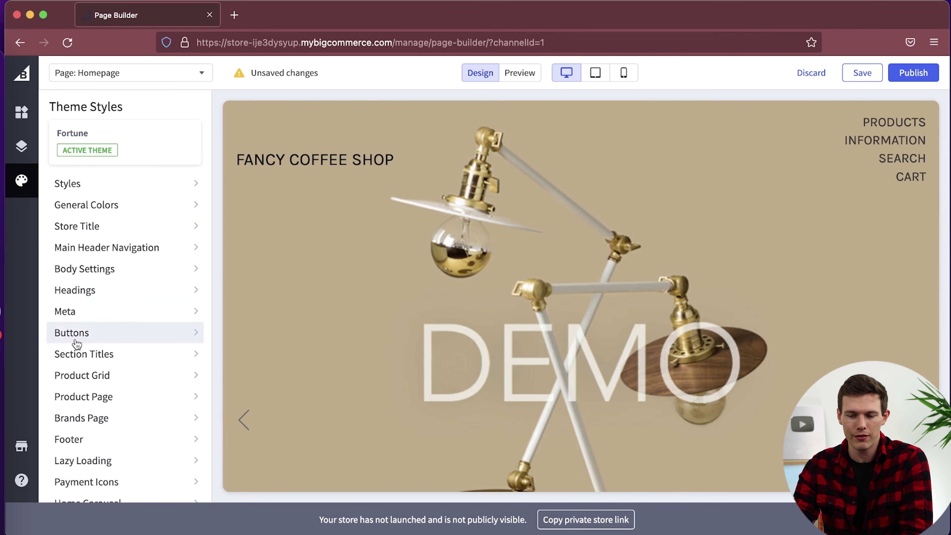
Step: Look through the theme's page-level style settings, including Product Page, Footer and Lazy Loading, and close them without changes
{"action": "scroll", "coordinate": [182, 378], "scroll_direction": "down", "scroll_amount": 5}
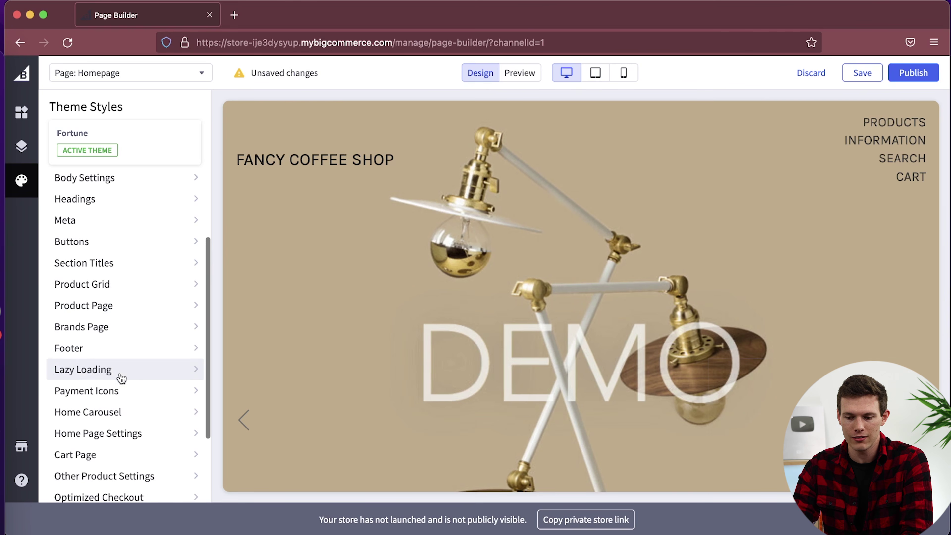
{"action": "left_click", "coordinate": [133, 348]}
{"action": "left_click", "coordinate": [126, 325]}
{"action": "left_click", "coordinate": [127, 306]}
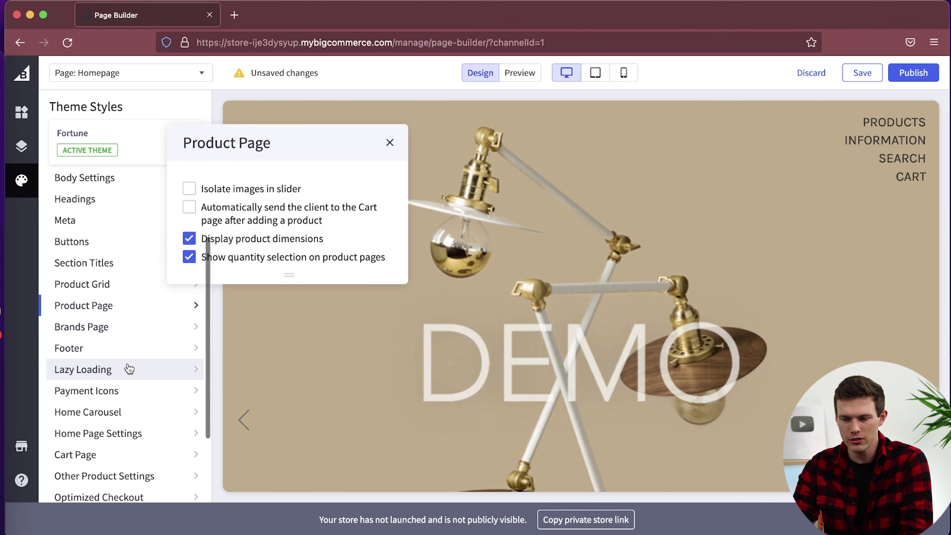
{"action": "left_click", "coordinate": [127, 369]}
{"action": "left_click", "coordinate": [125, 411]}
{"action": "left_click", "coordinate": [112, 352]}
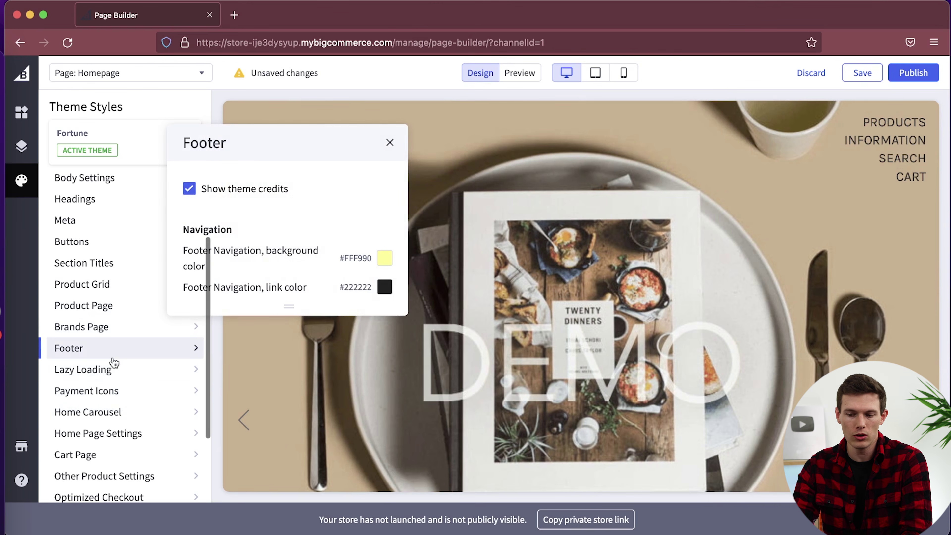
{"action": "left_click", "coordinate": [114, 373]}
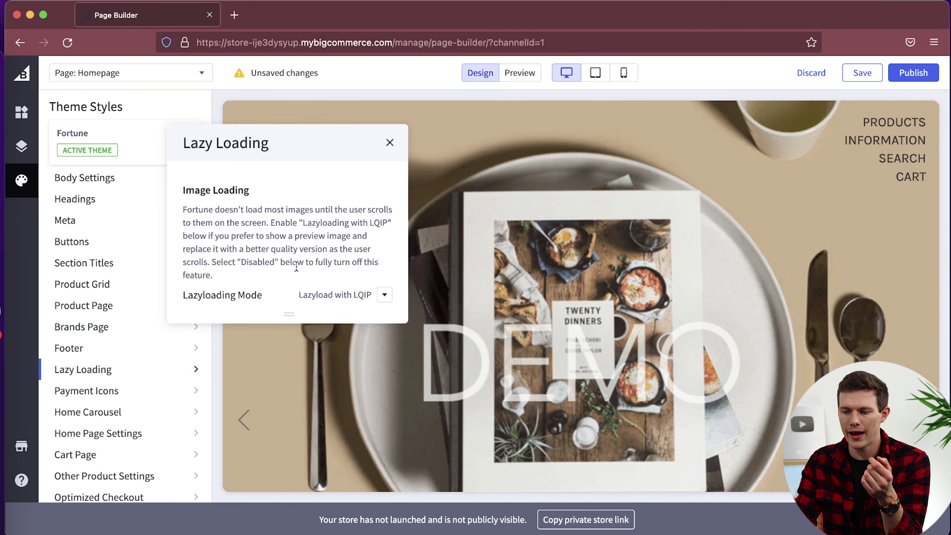
{"action": "left_click", "coordinate": [390, 143]}
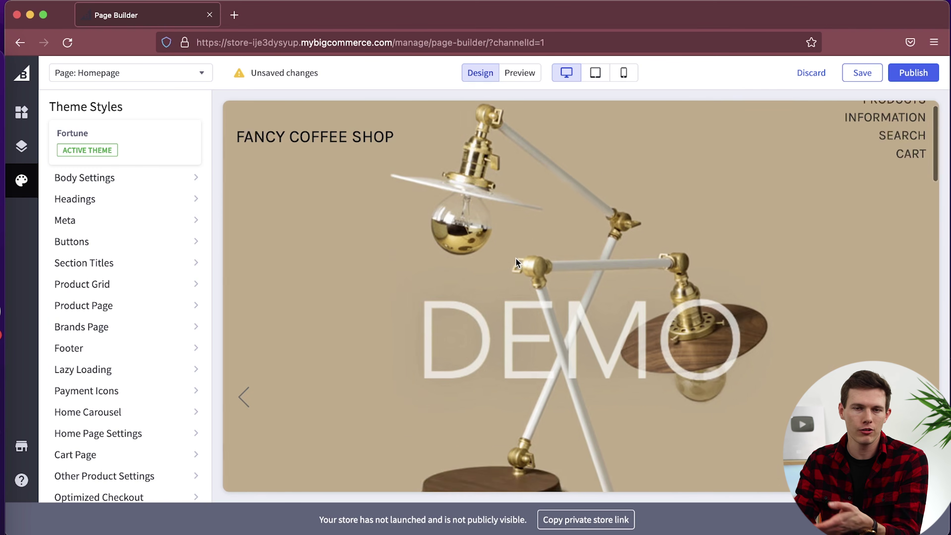
Step: Check the homepage layout below the carousel, and review the theme's Footer and Pricing settings
{"action": "scroll", "coordinate": [517, 262], "scroll_direction": "down", "scroll_amount": 10}
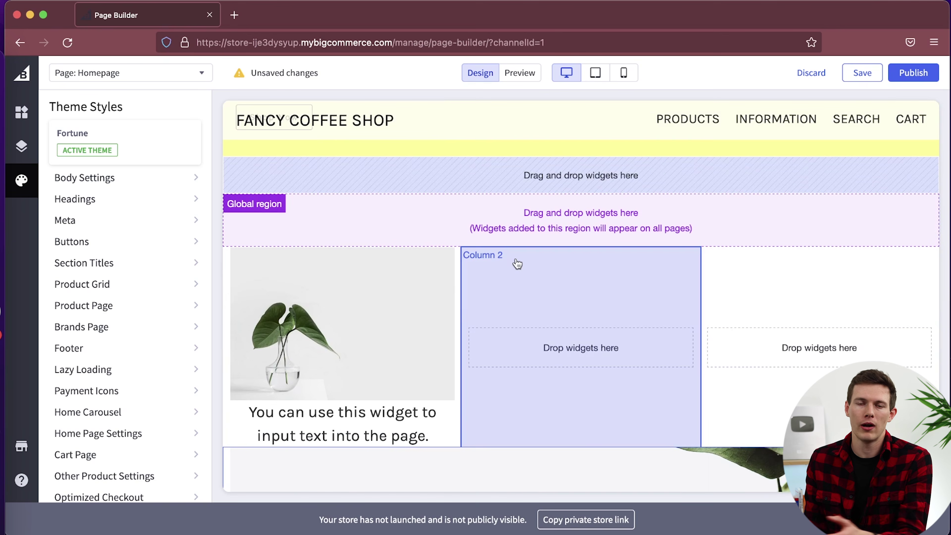
{"action": "left_click", "coordinate": [69, 348]}
{"action": "scroll", "coordinate": [125, 412], "scroll_direction": "down", "scroll_amount": 3}
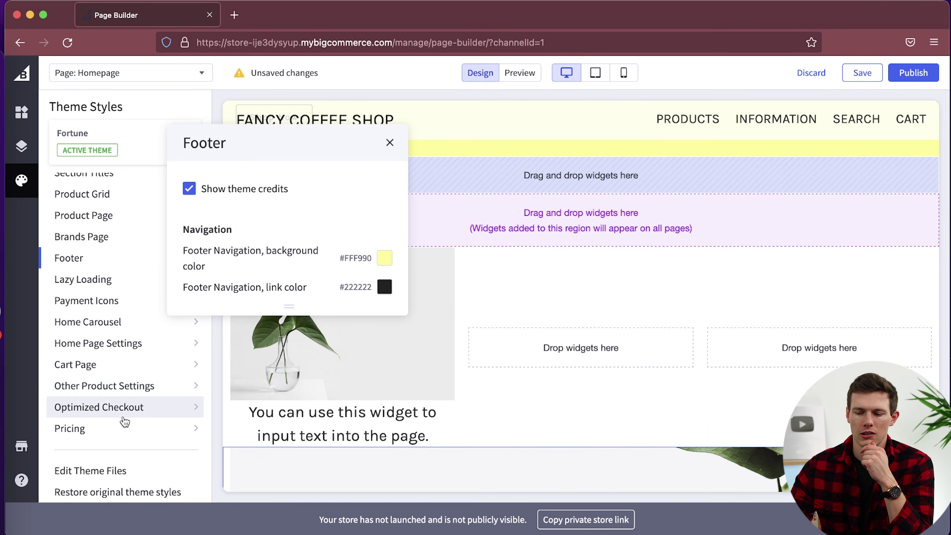
{"action": "left_click", "coordinate": [122, 429]}
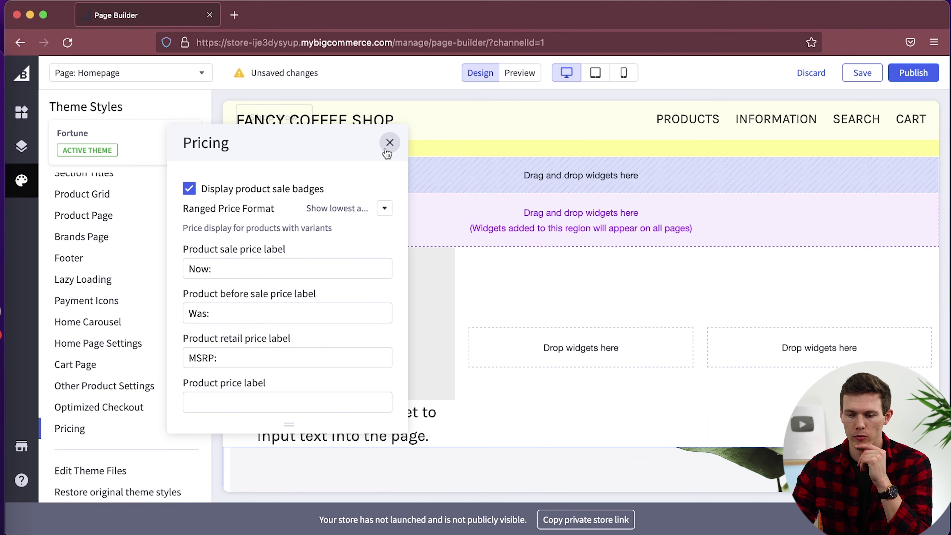
{"action": "left_click", "coordinate": [389, 143]}
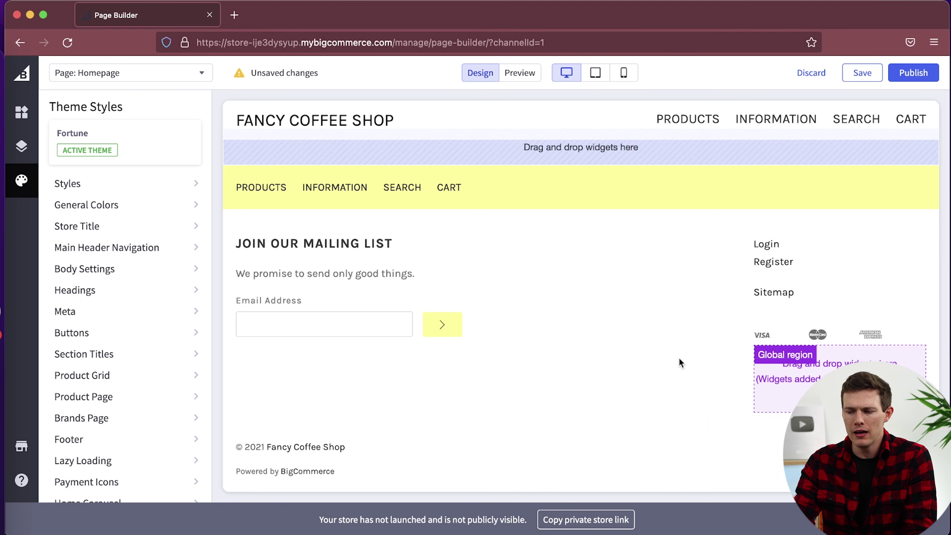
Step: Switch the homepage to the mobile preview and examine how the carousel, column widgets and hero banner are arranged
{"action": "scroll", "coordinate": [691, 307], "scroll_direction": "up", "scroll_amount": 10}
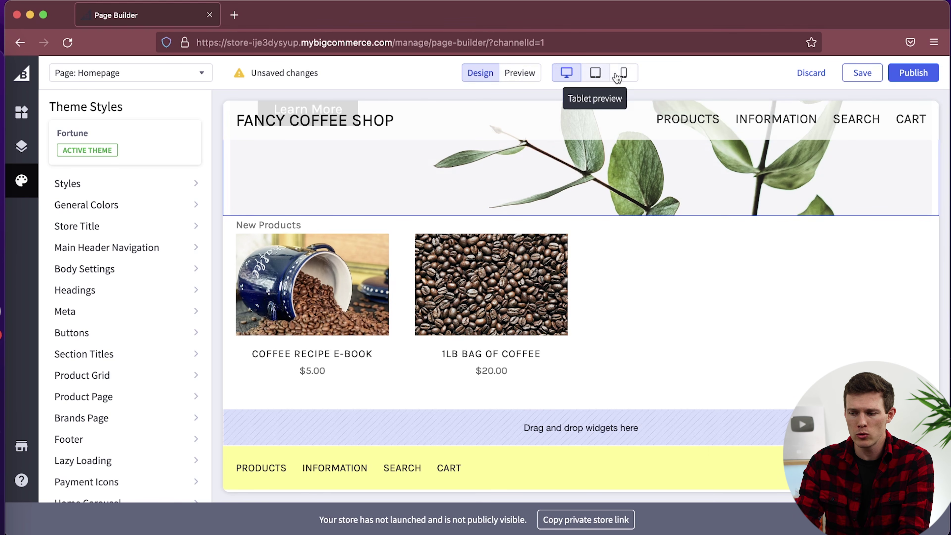
{"action": "left_click", "coordinate": [623, 73]}
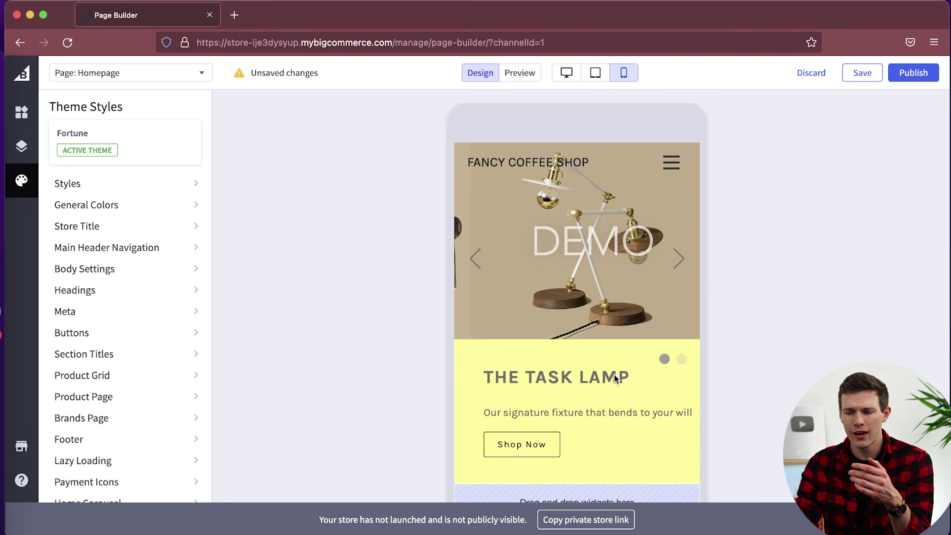
{"action": "scroll", "coordinate": [616, 379], "scroll_direction": "down", "scroll_amount": 3}
{"action": "scroll", "coordinate": [616, 379], "scroll_direction": "down", "scroll_amount": 10}
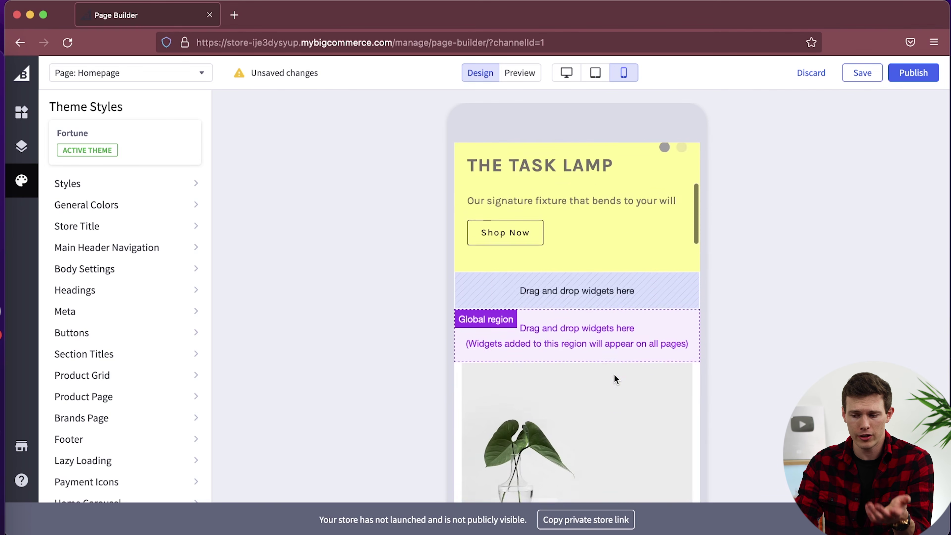
{"action": "scroll", "coordinate": [617, 380], "scroll_direction": "up", "scroll_amount": 2}
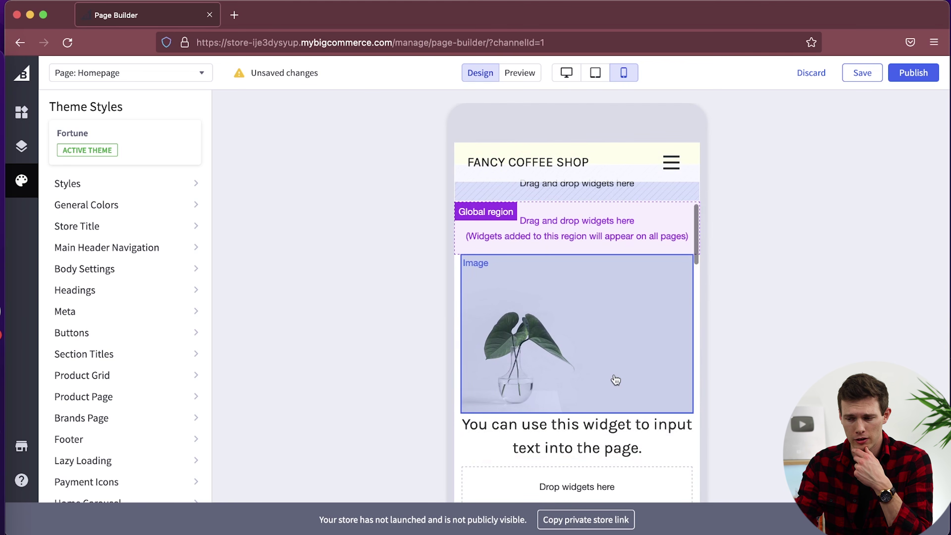
{"action": "scroll", "coordinate": [616, 379], "scroll_direction": "down", "scroll_amount": 10}
{"action": "scroll", "coordinate": [616, 380], "scroll_direction": "down", "scroll_amount": 5}
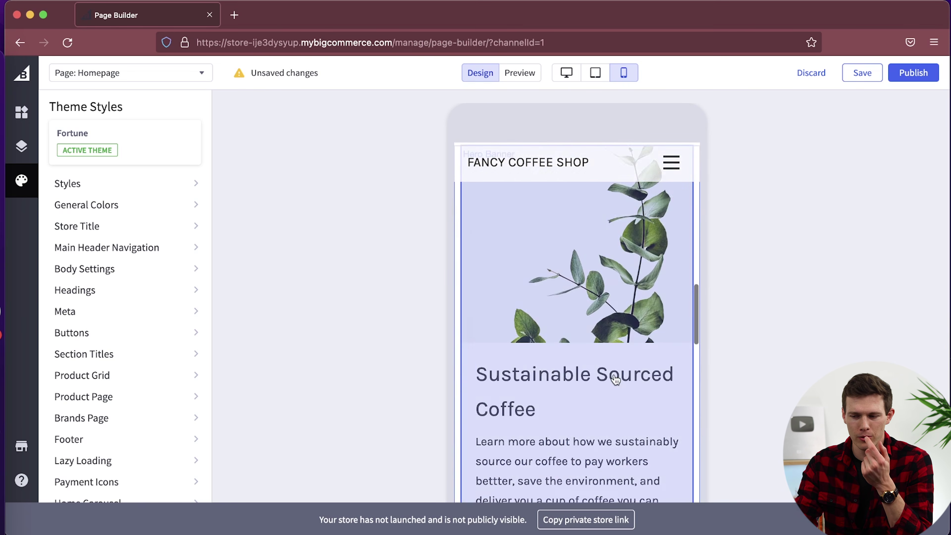
{"action": "scroll", "coordinate": [616, 379], "scroll_direction": "up", "scroll_amount": 5}
{"action": "scroll", "coordinate": [552, 343], "scroll_direction": "down", "scroll_amount": 4}
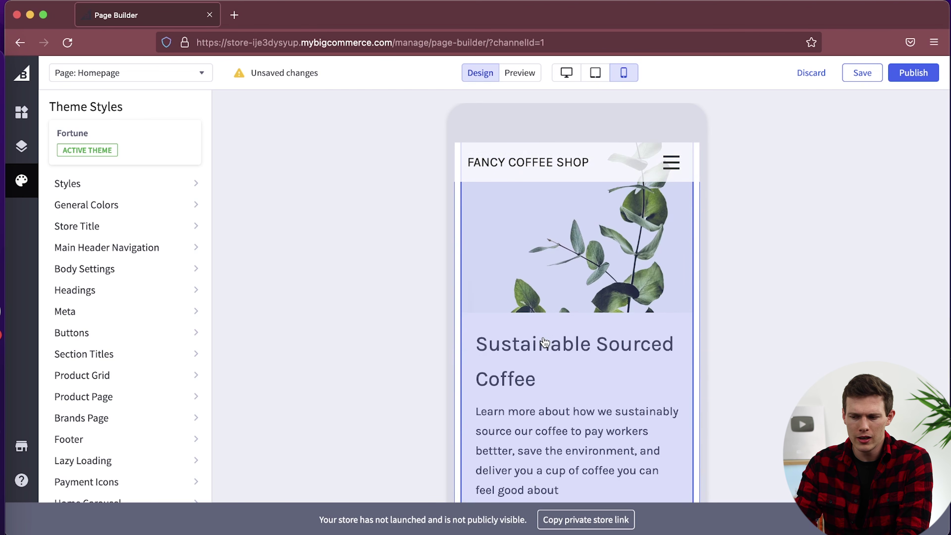
{"action": "scroll", "coordinate": [545, 338], "scroll_direction": "down", "scroll_amount": 3}
{"action": "scroll", "coordinate": [545, 330], "scroll_direction": "up", "scroll_amount": 2}
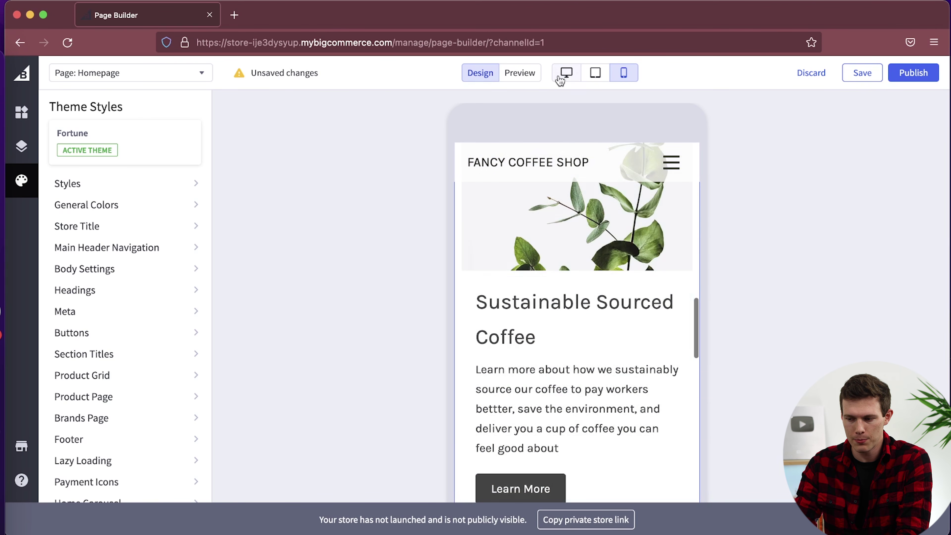
Step: Compare the hero banner in the desktop and mobile previews, continuing down to the mobile footer
{"action": "left_click", "coordinate": [566, 73]}
{"action": "scroll", "coordinate": [556, 301], "scroll_direction": "up", "scroll_amount": 5}
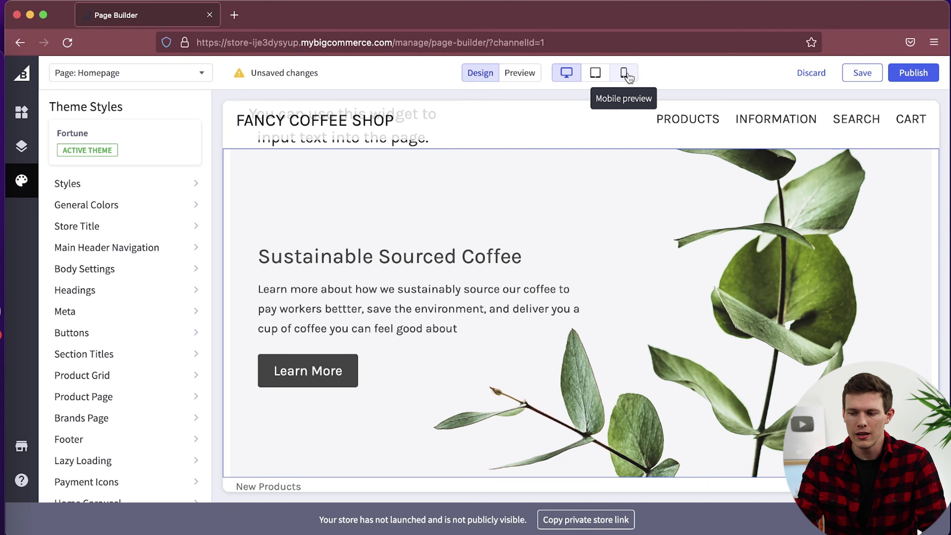
{"action": "left_click", "coordinate": [624, 74]}
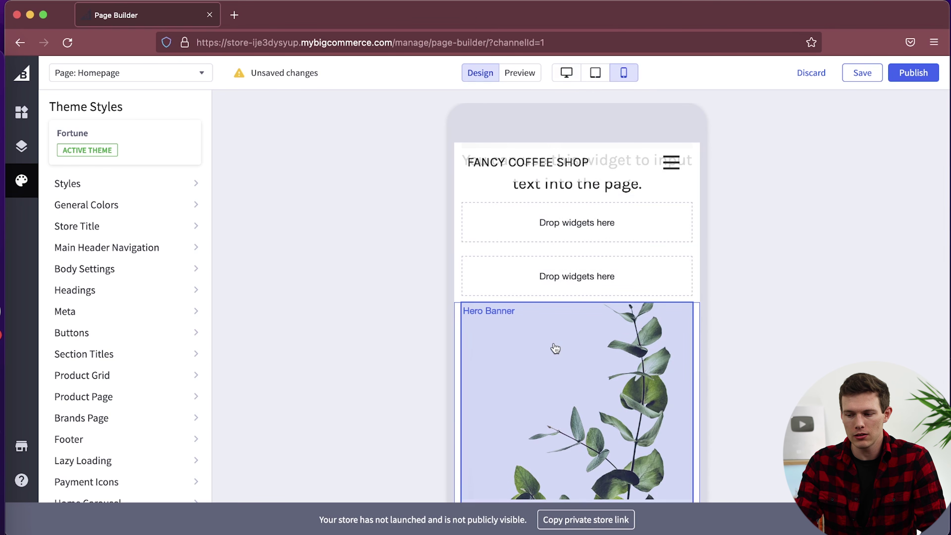
{"action": "scroll", "coordinate": [556, 348], "scroll_direction": "down", "scroll_amount": 10}
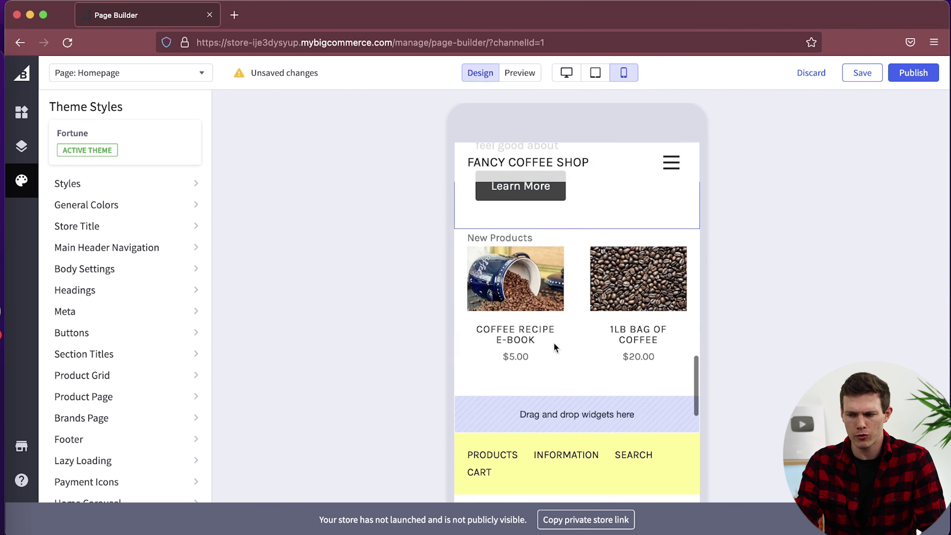
Step: Check the homepage in the tablet preview and publish the webpage
{"action": "left_click", "coordinate": [596, 73]}
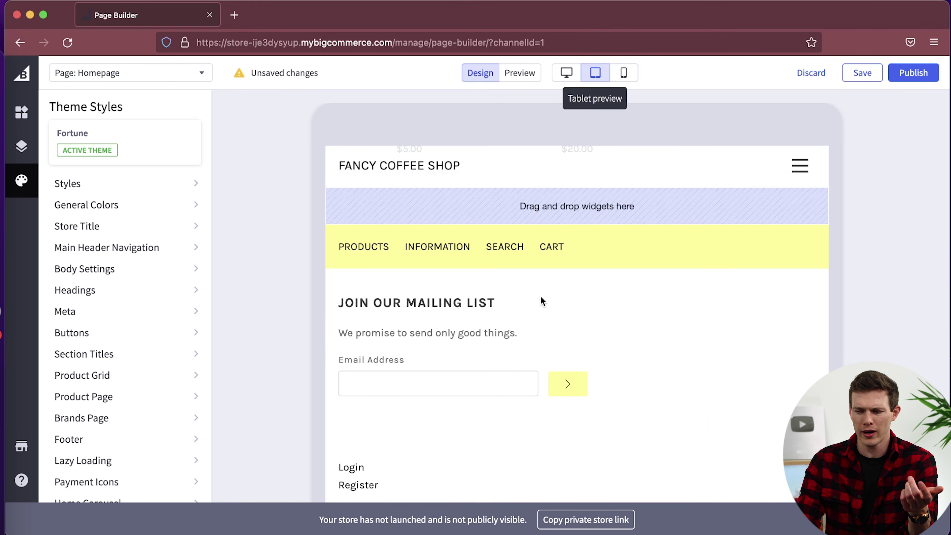
{"action": "scroll", "coordinate": [535, 307], "scroll_direction": "up", "scroll_amount": 3}
{"action": "scroll", "coordinate": [536, 307], "scroll_direction": "up", "scroll_amount": 8}
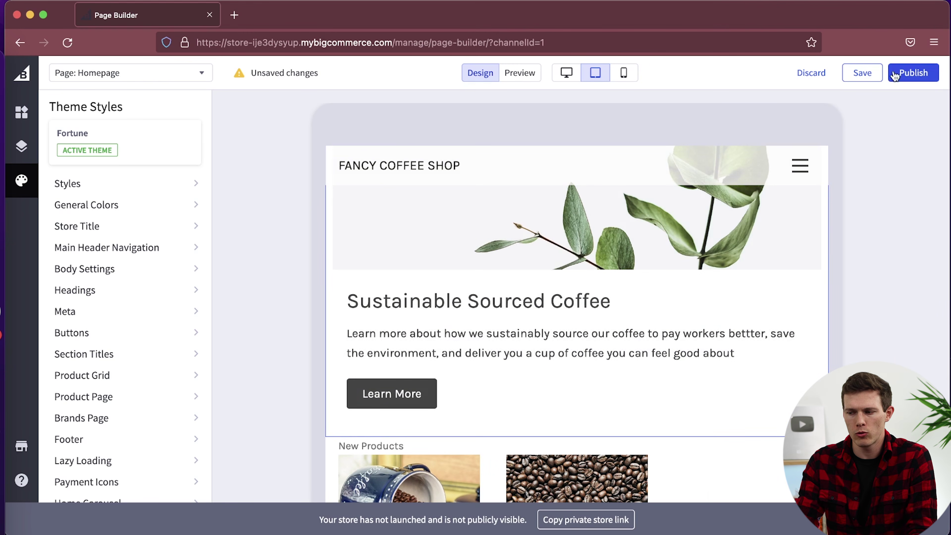
{"action": "left_click", "coordinate": [917, 76]}
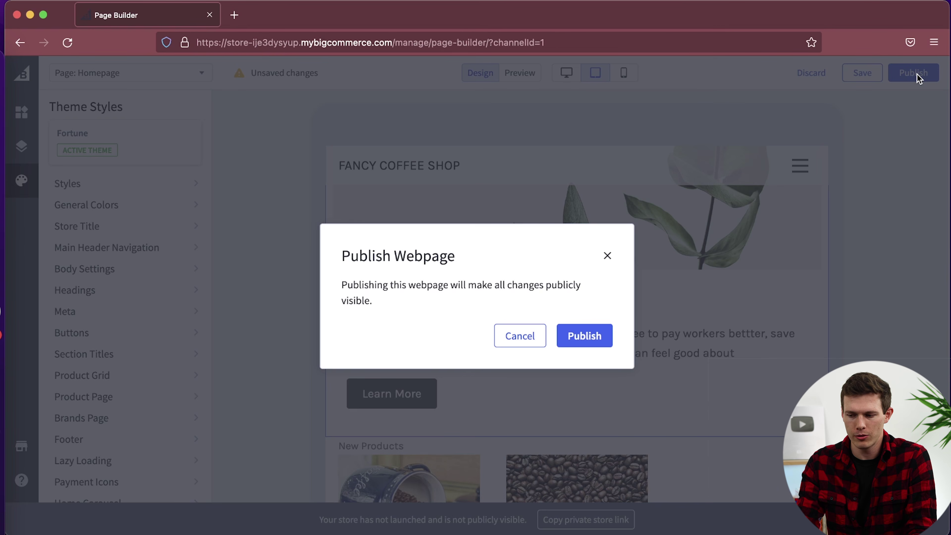
{"action": "left_click", "coordinate": [598, 326]}
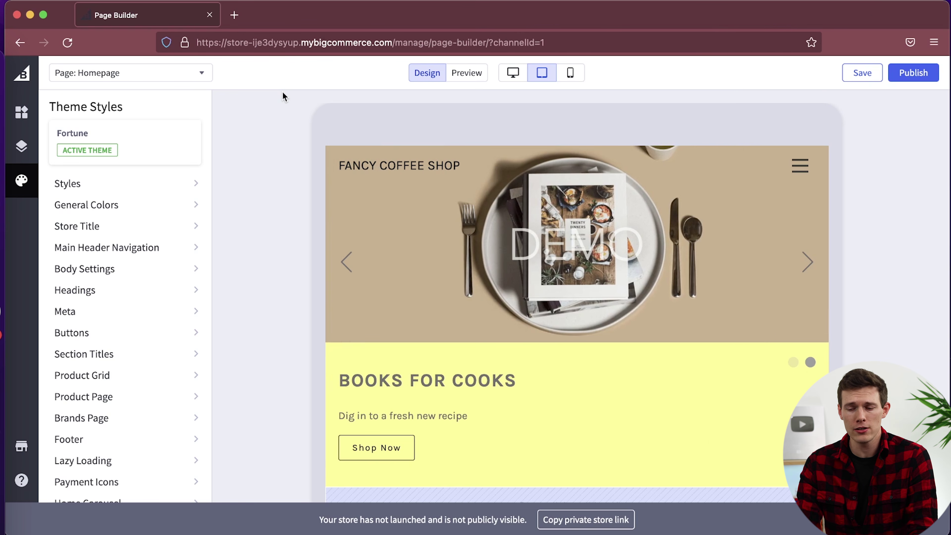
Step: Open the Shipping & Returns page in the builder and review its widget regions and policy text
{"action": "left_click", "coordinate": [195, 76]}
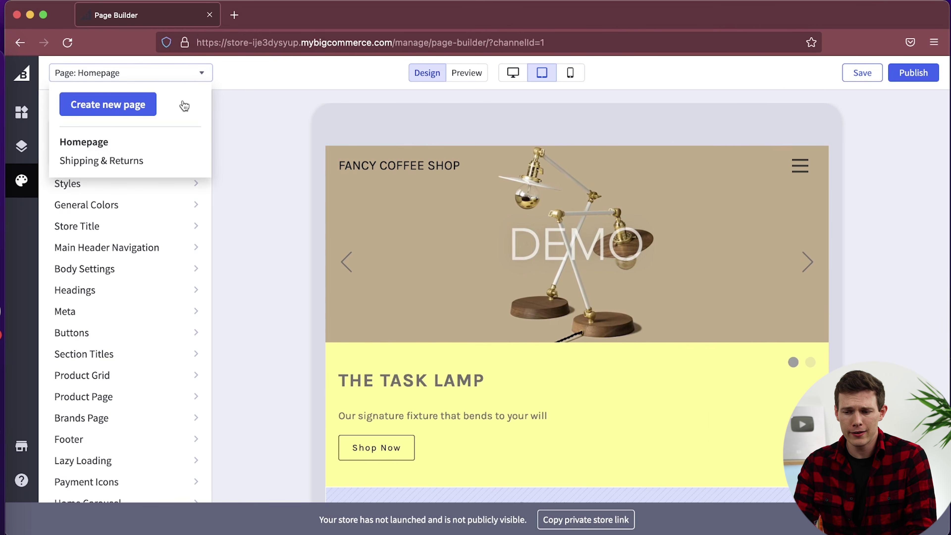
{"action": "left_click", "coordinate": [121, 161]}
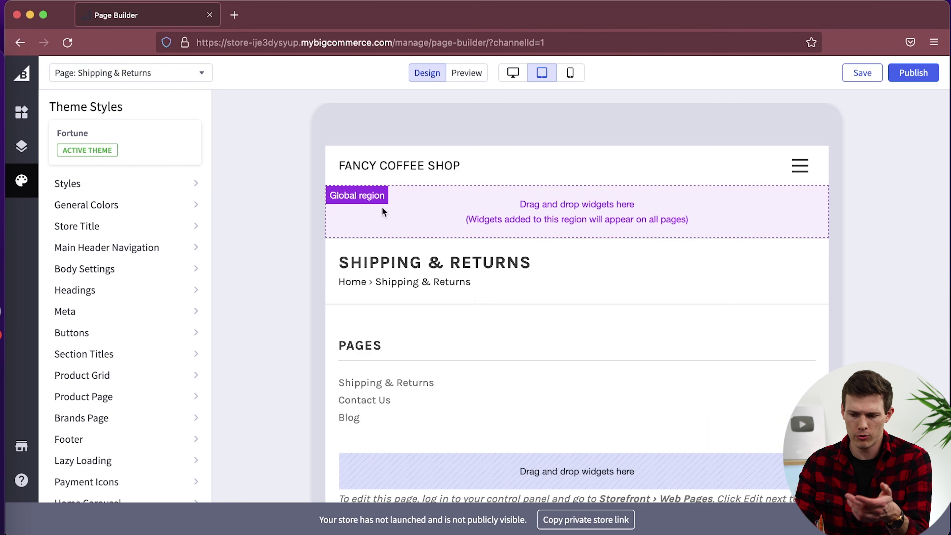
{"action": "scroll", "coordinate": [495, 346], "scroll_direction": "down", "scroll_amount": 5}
{"action": "scroll", "coordinate": [495, 346], "scroll_direction": "down", "scroll_amount": 10}
{"action": "scroll", "coordinate": [494, 346], "scroll_direction": "up", "scroll_amount": 5}
{"action": "scroll", "coordinate": [494, 347], "scroll_direction": "up", "scroll_amount": 5}
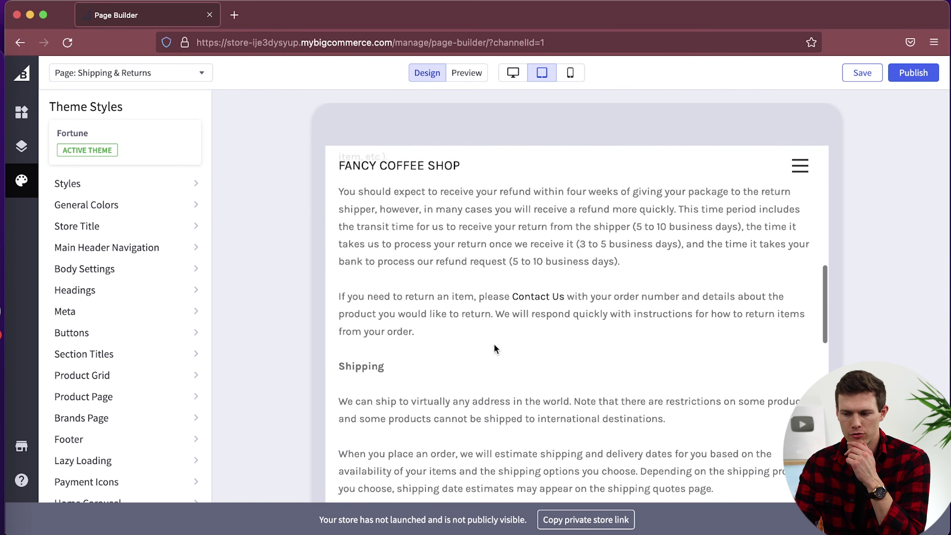
{"action": "scroll", "coordinate": [382, 288], "scroll_direction": "up", "scroll_amount": 5}
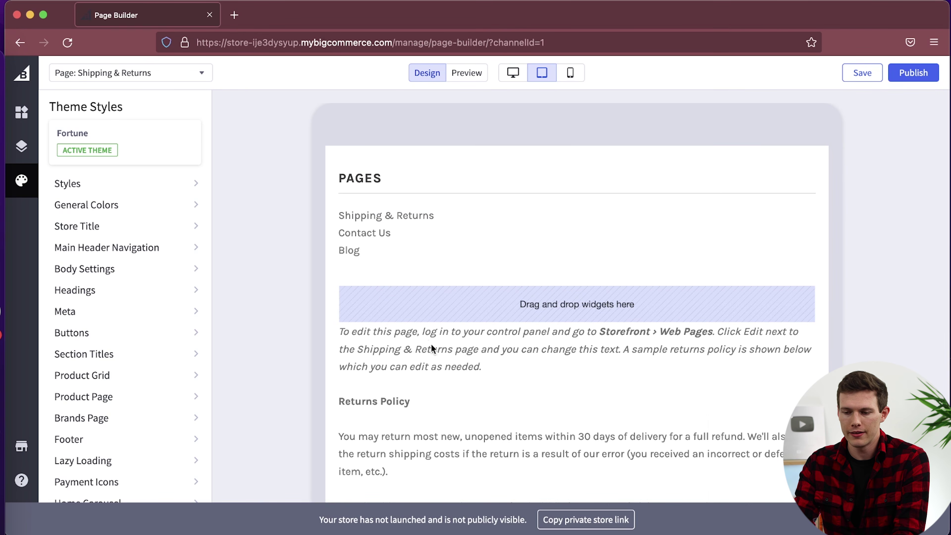
Step: Create a new page named "Our Sustainability" with no parent page and show it on the navigation menu
{"action": "left_click", "coordinate": [130, 73]}
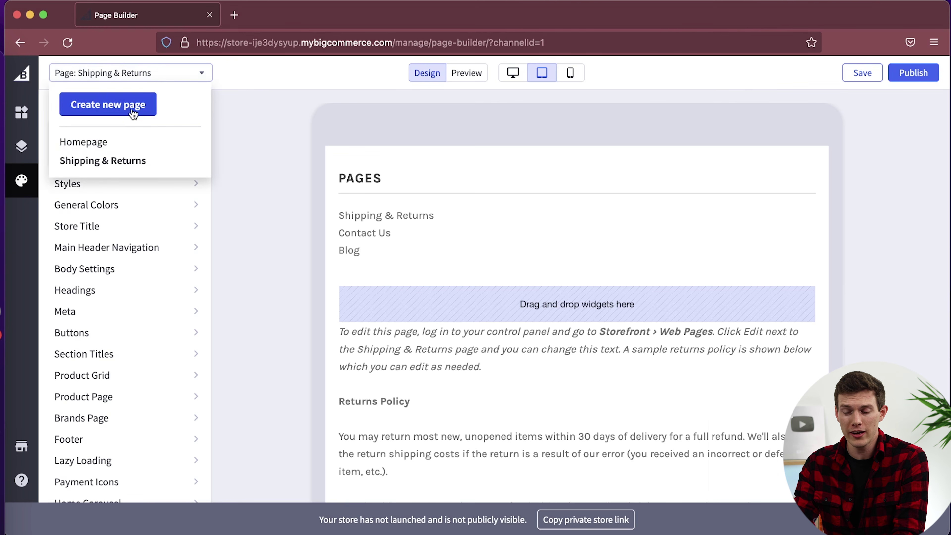
{"action": "left_click", "coordinate": [125, 105]}
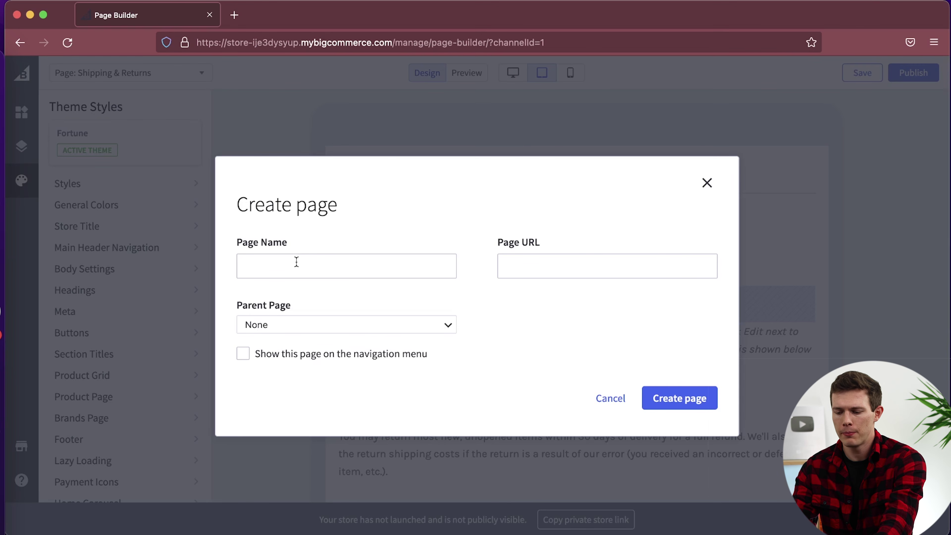
{"action": "type", "text": "Our Sustainability"}
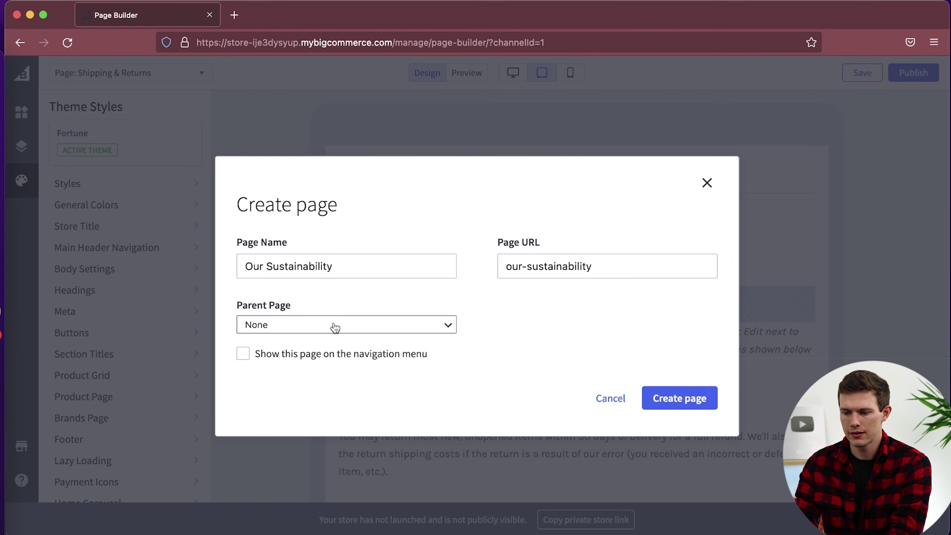
{"action": "left_click", "coordinate": [279, 329]}
{"action": "left_click", "coordinate": [292, 325]}
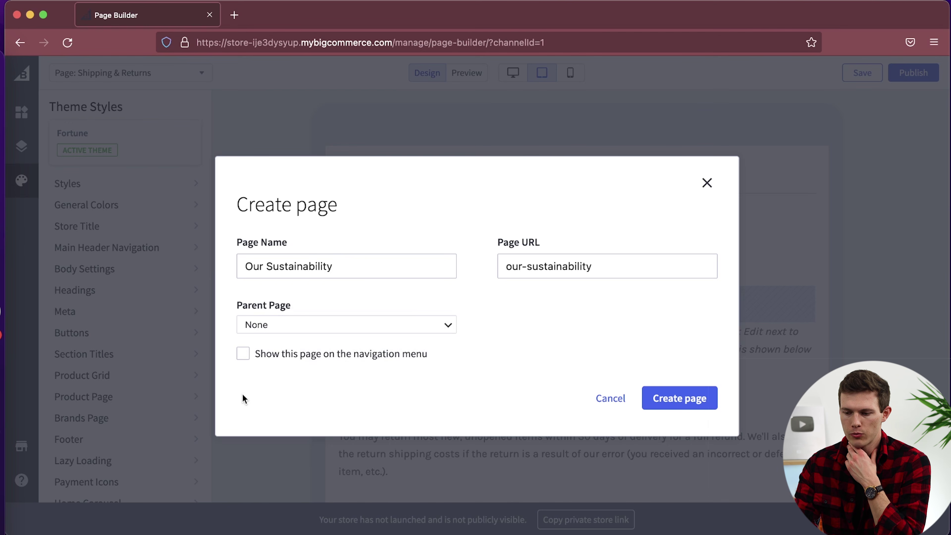
{"action": "left_click", "coordinate": [244, 354]}
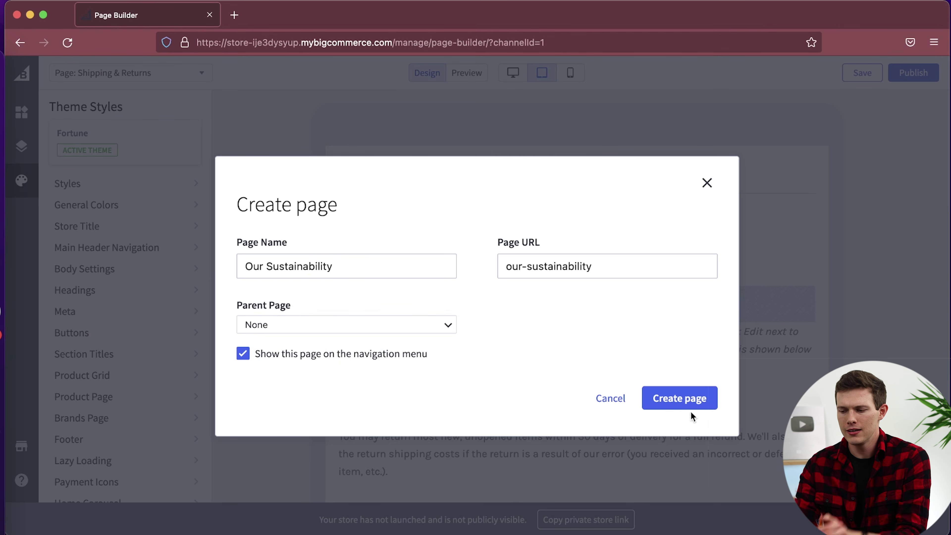
{"action": "left_click", "coordinate": [691, 401]}
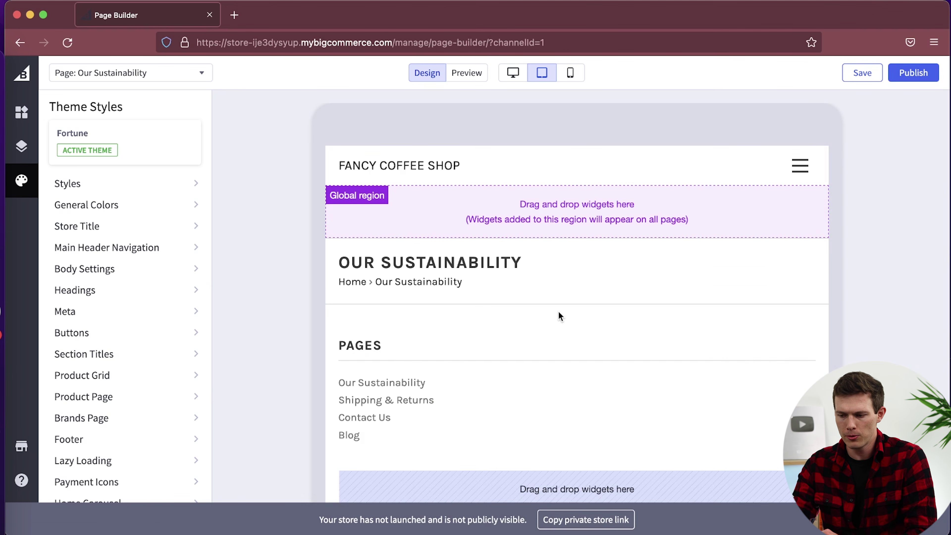
Step: Add a Text widget to the lower content region of the Our Sustainability page and switch to the desktop view
{"action": "scroll", "coordinate": [558, 311], "scroll_direction": "down", "scroll_amount": 12}
{"action": "scroll", "coordinate": [558, 310], "scroll_direction": "up", "scroll_amount": 12}
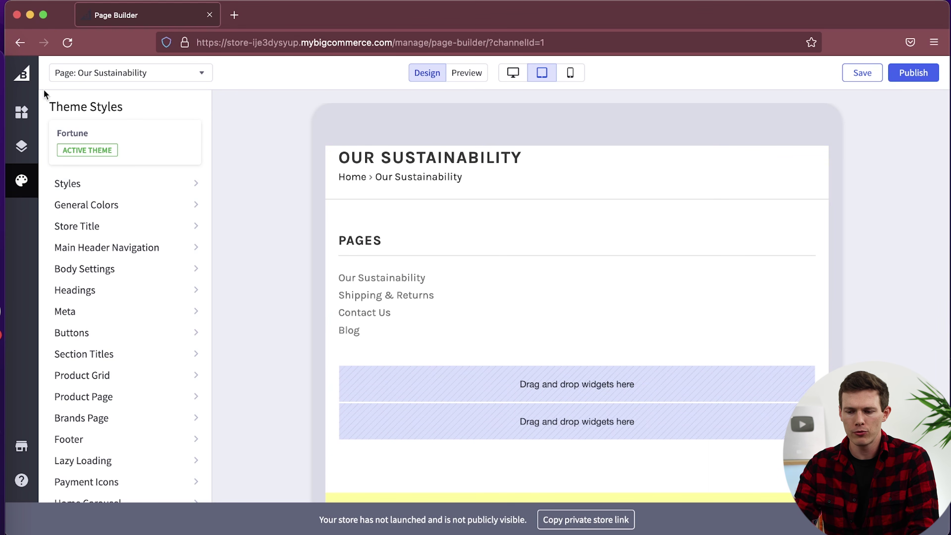
{"action": "left_click", "coordinate": [25, 119]}
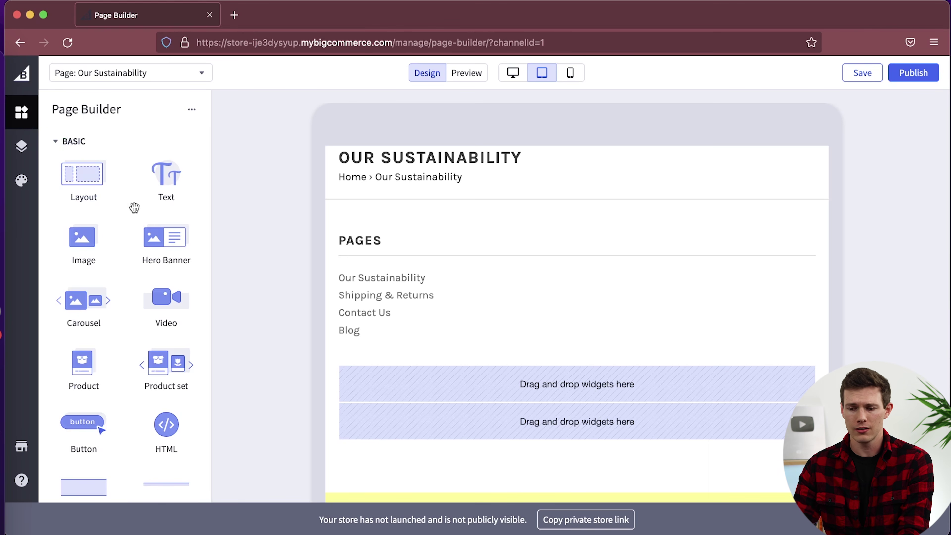
{"action": "left_click_drag", "start_coordinate": [163, 182], "coordinate": [471, 368]}
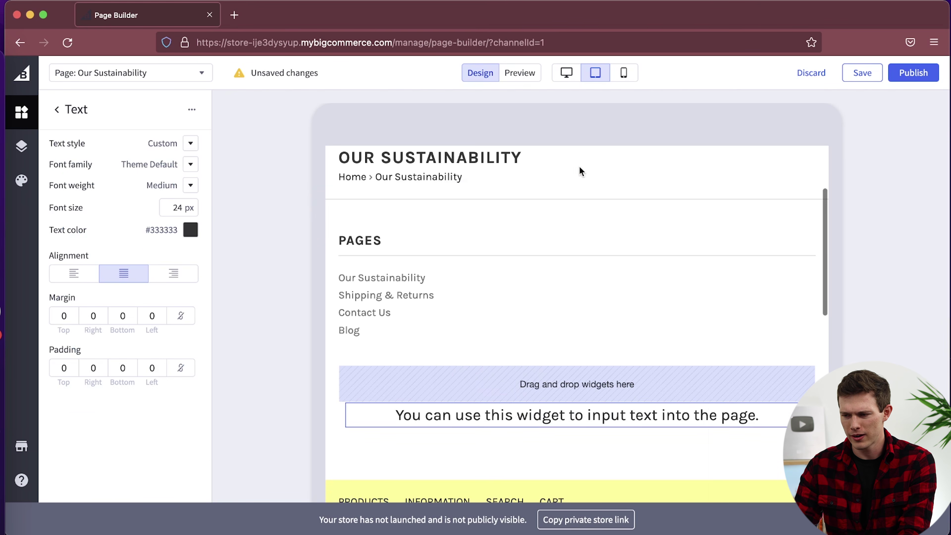
{"action": "left_click", "coordinate": [570, 80]}
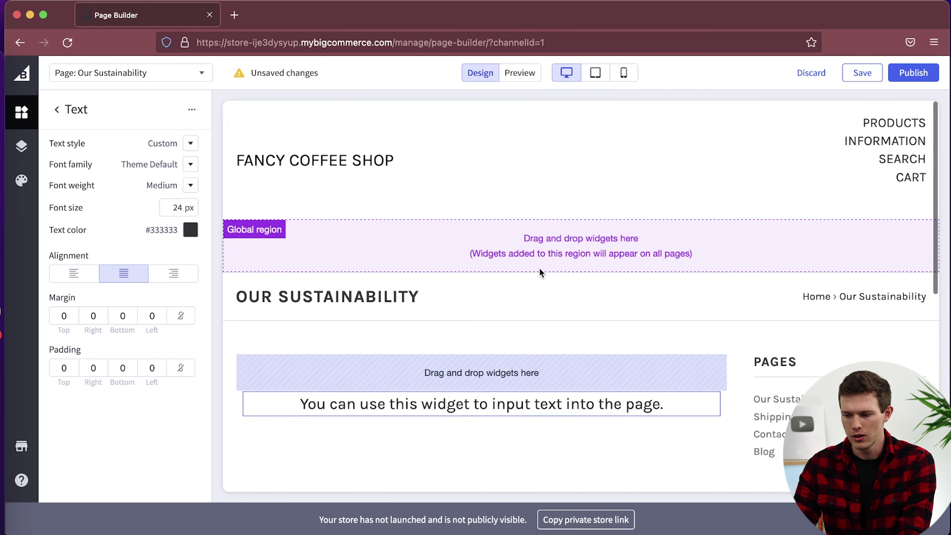
{"action": "left_click_drag", "start_coordinate": [446, 403], "coordinate": [448, 371]}
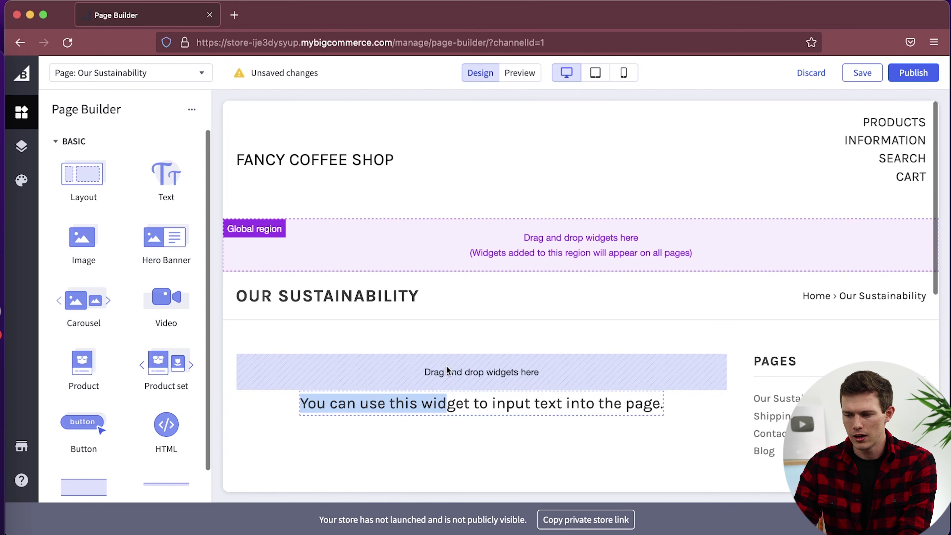
{"action": "left_click", "coordinate": [326, 415]}
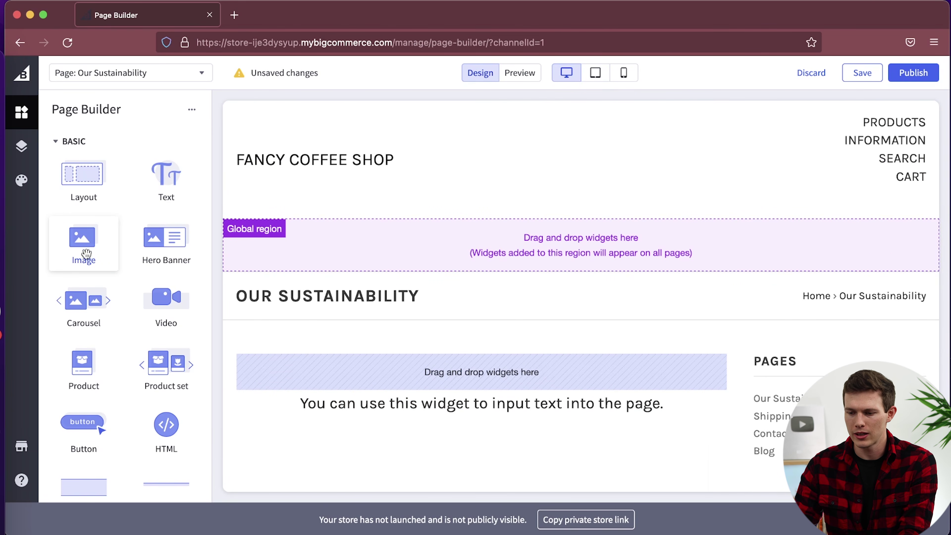
Step: Place an Image widget directly below the text on the Our Sustainability page
{"action": "left_click_drag", "start_coordinate": [85, 267], "coordinate": [387, 431]}
{"action": "scroll", "coordinate": [431, 412], "scroll_direction": "down", "scroll_amount": 10}
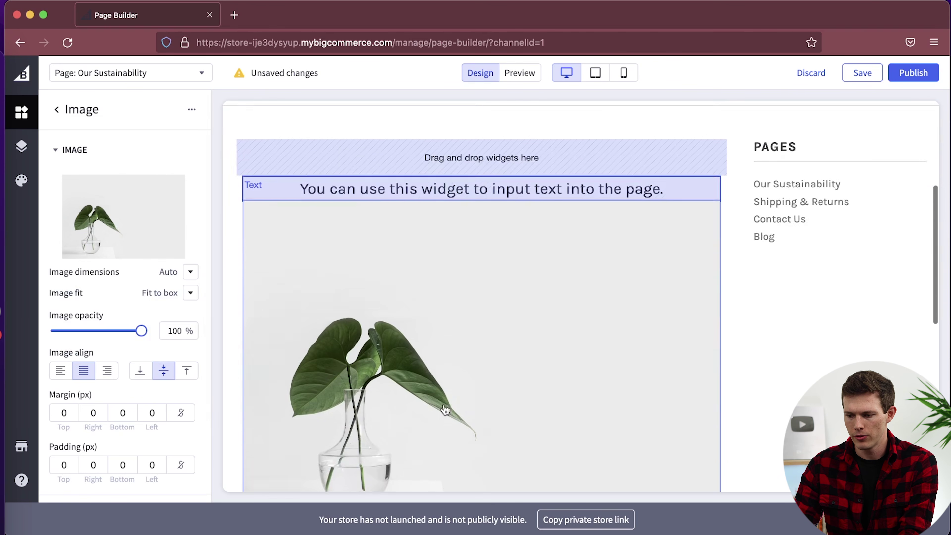
{"action": "scroll", "coordinate": [446, 410], "scroll_direction": "down", "scroll_amount": 3}
Step: Replace the text above the image with "OUR SUSTAINABILITY STORY" and set it to 40 px Bold
{"action": "left_click", "coordinate": [56, 109]}
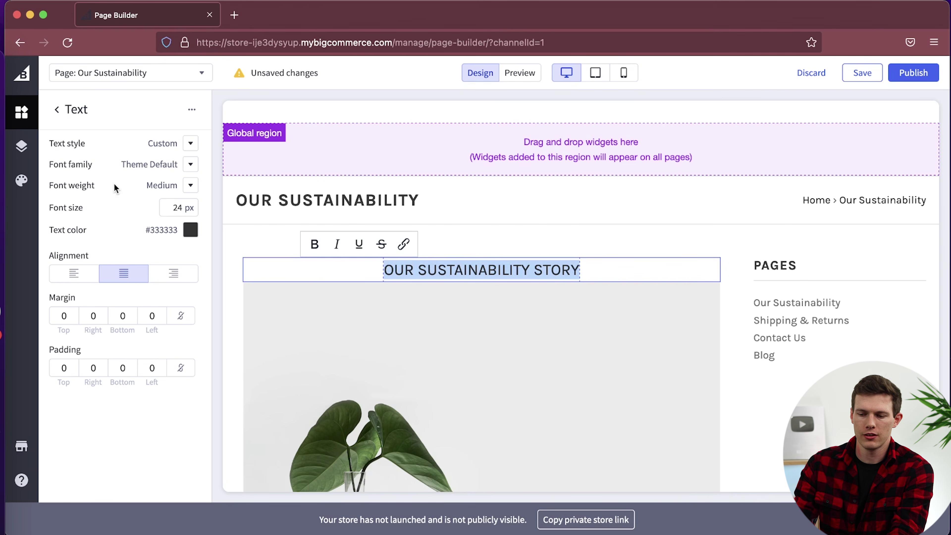
{"action": "left_click", "coordinate": [178, 205]}
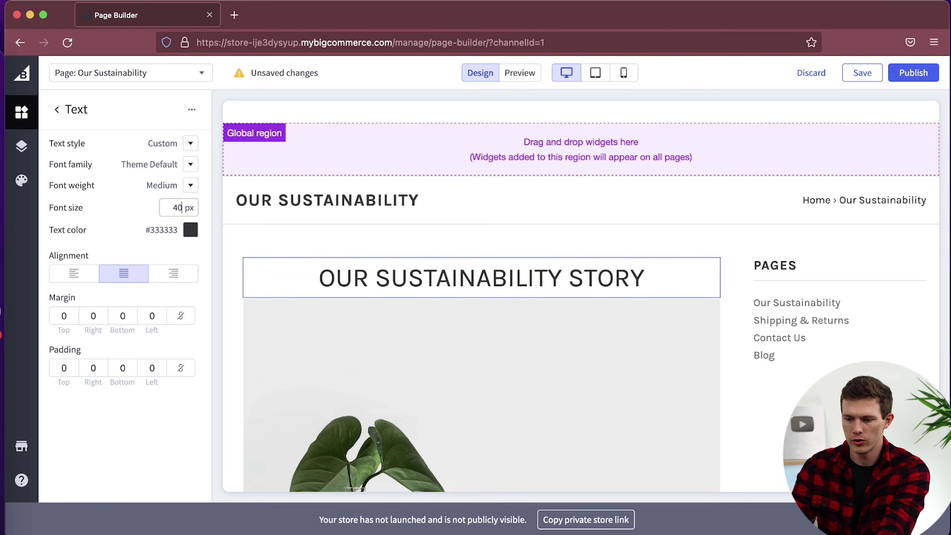
{"action": "left_click", "coordinate": [187, 185]}
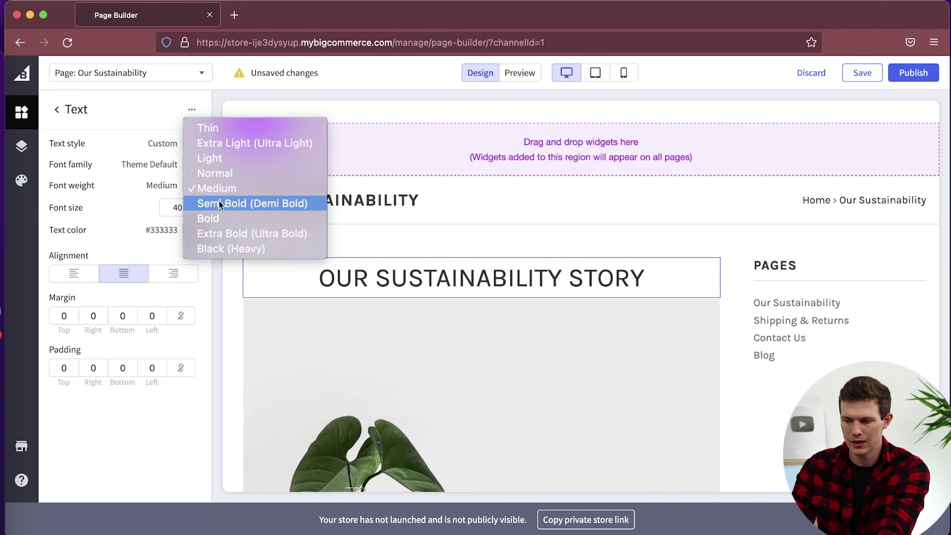
{"action": "left_click", "coordinate": [247, 218]}
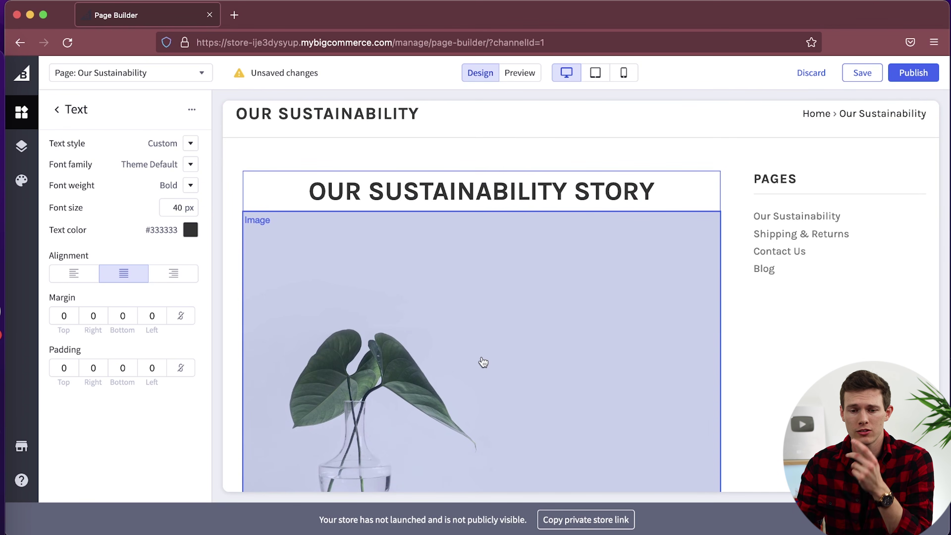
Step: Review the Our Sustainability layout from the heading and image through the body text and two-column section to the footer
{"action": "scroll", "coordinate": [483, 362], "scroll_direction": "down", "scroll_amount": 7}
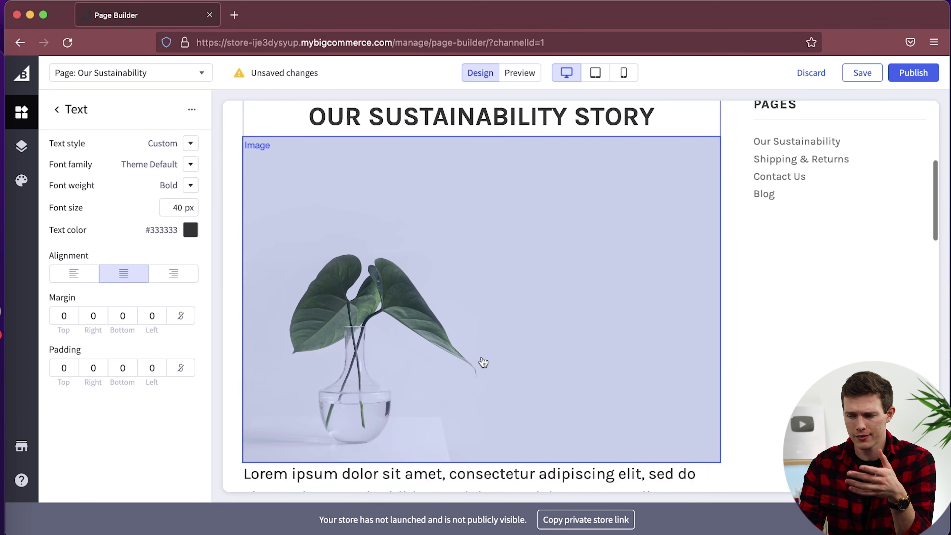
{"action": "scroll", "coordinate": [500, 333], "scroll_direction": "down", "scroll_amount": 10}
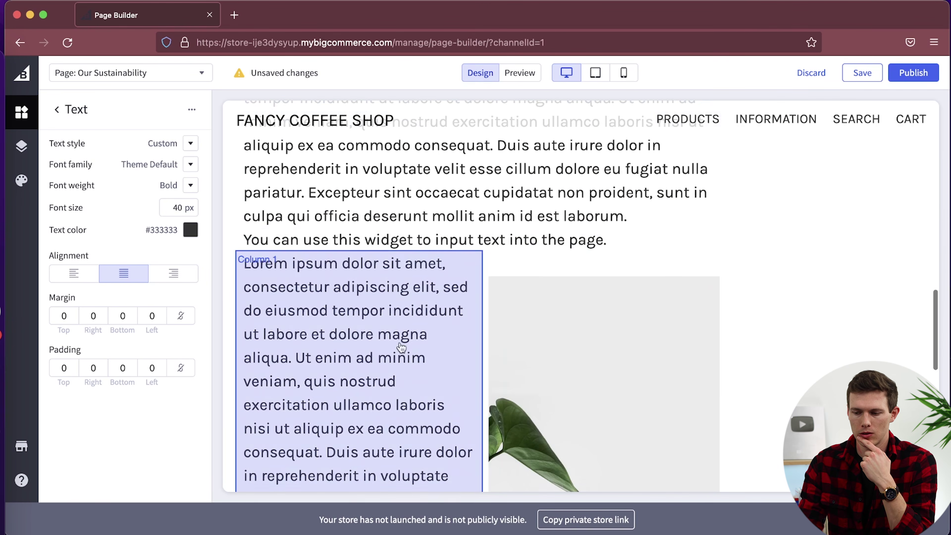
{"action": "scroll", "coordinate": [435, 394], "scroll_direction": "down", "scroll_amount": 5}
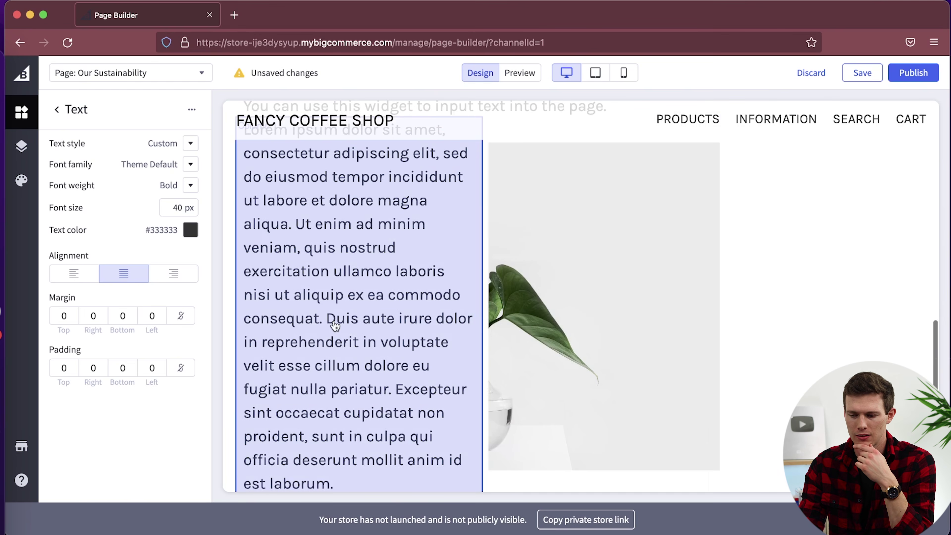
{"action": "left_click", "coordinate": [335, 326]}
{"action": "scroll", "coordinate": [335, 325], "scroll_direction": "down", "scroll_amount": 6}
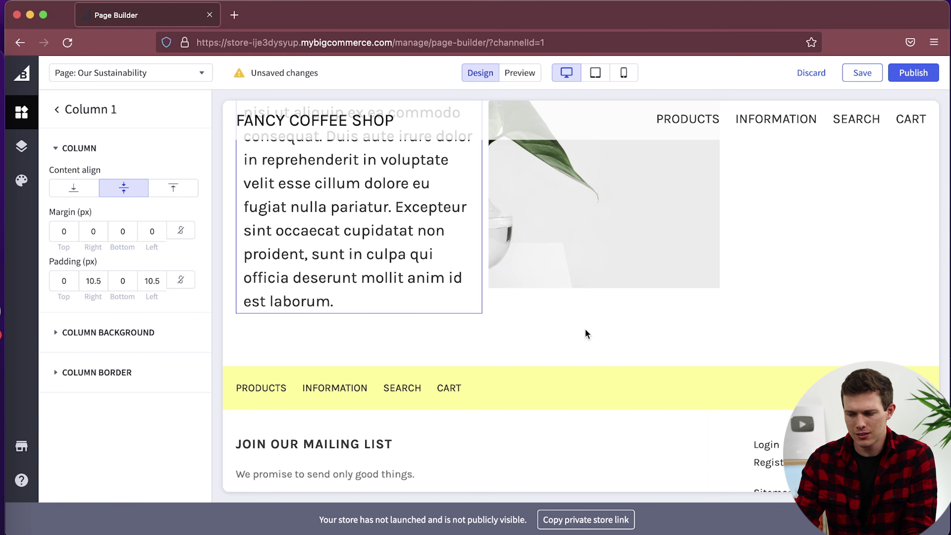
{"action": "scroll", "coordinate": [529, 350], "scroll_direction": "up", "scroll_amount": 15}
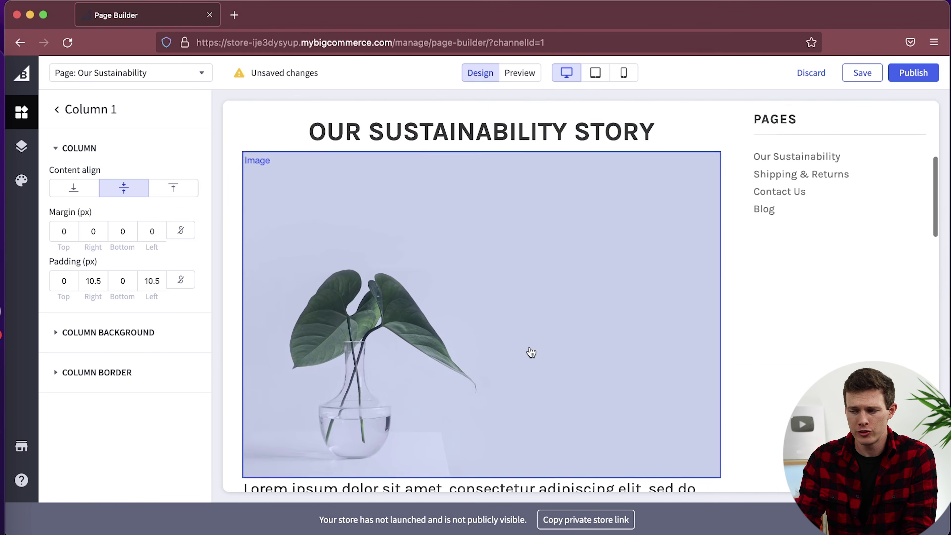
{"action": "scroll", "coordinate": [531, 353], "scroll_direction": "up", "scroll_amount": 8}
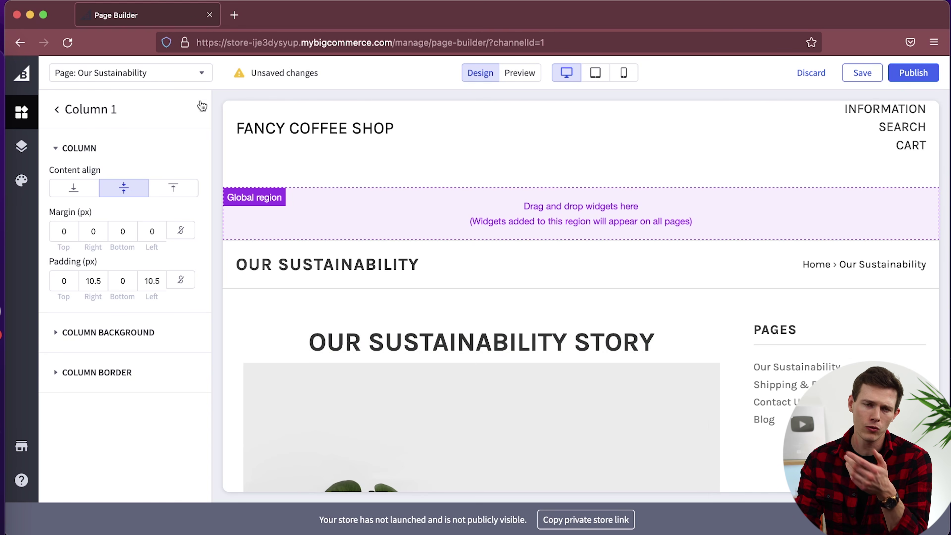
Step: Publish the Our Sustainability webpage
{"action": "left_click", "coordinate": [142, 73]}
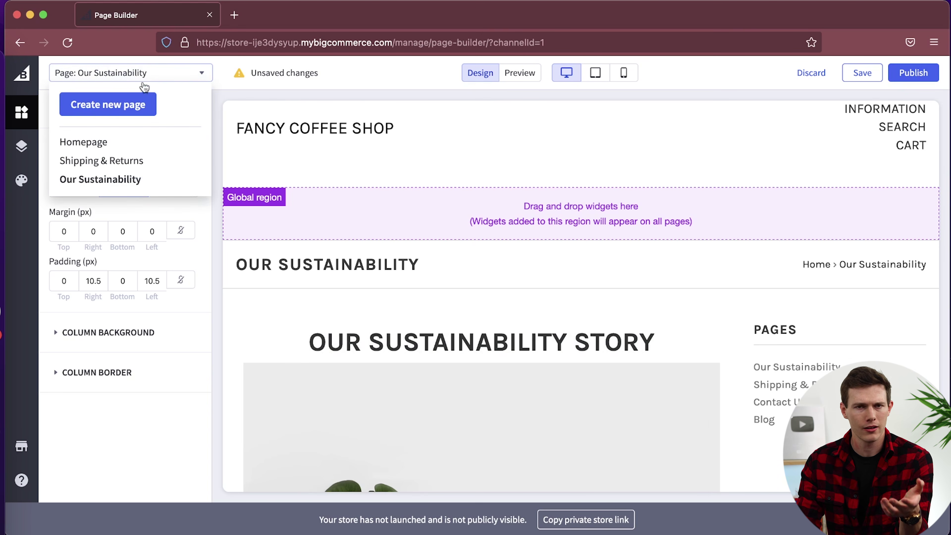
{"action": "left_click", "coordinate": [931, 69]}
{"action": "left_click", "coordinate": [908, 74]}
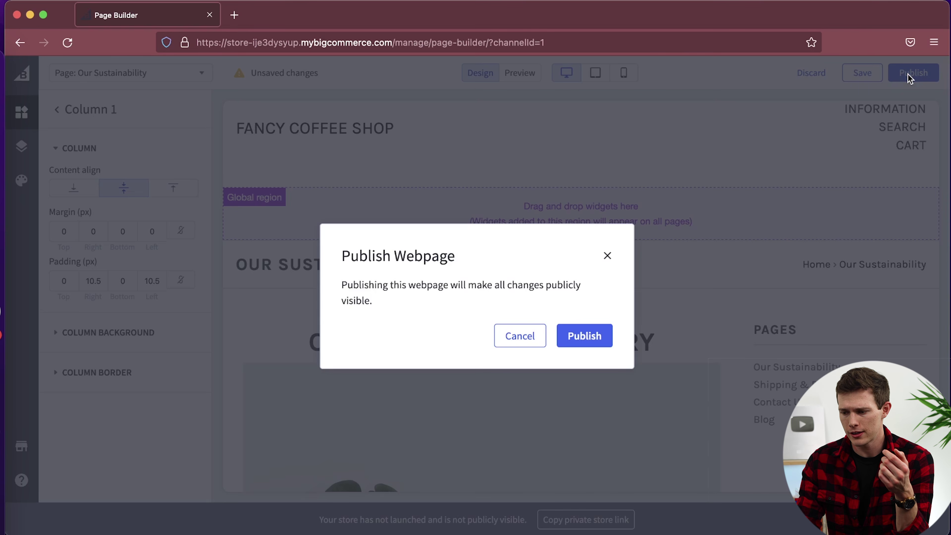
{"action": "left_click", "coordinate": [595, 333]}
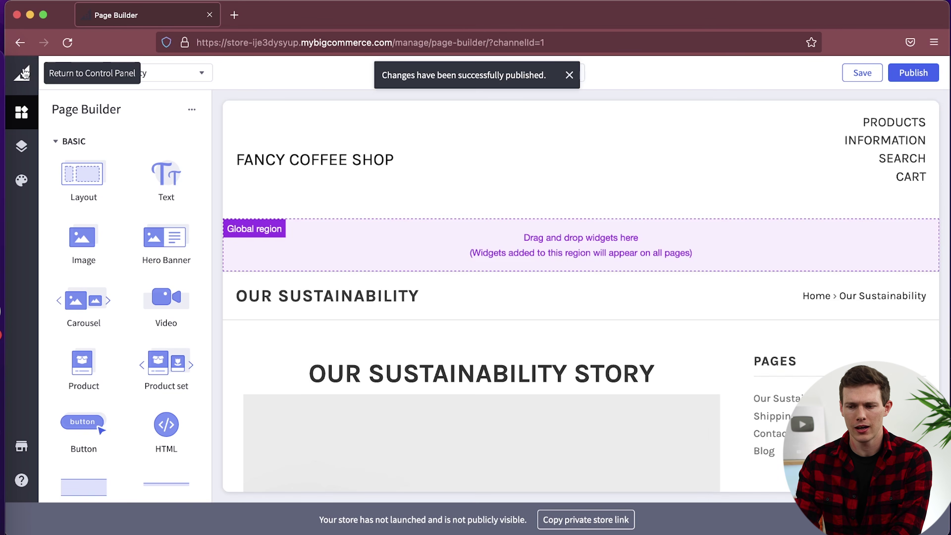
Step: Return to the control panel, view the store, and examine the published homepage's carousel, column widgets and hero banner
{"action": "left_click", "coordinate": [23, 72]}
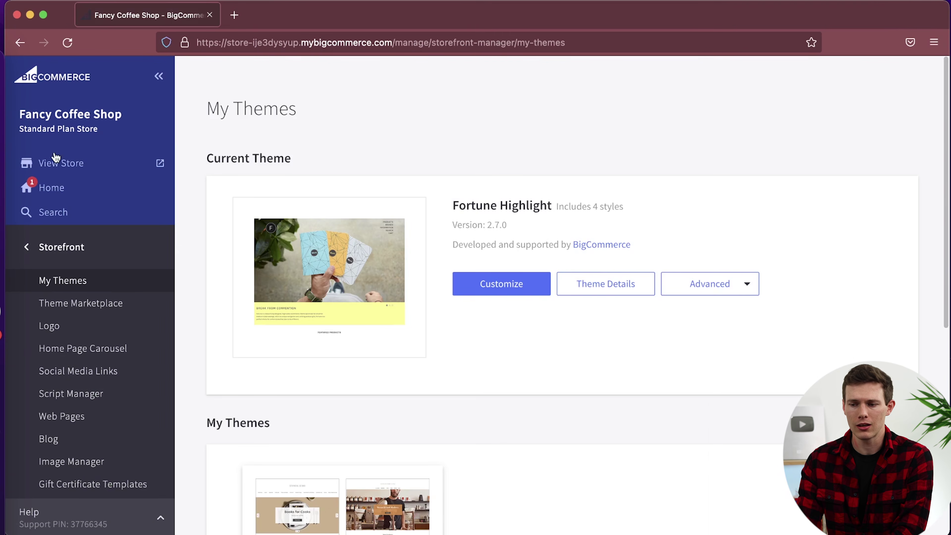
{"action": "left_click", "coordinate": [61, 164]}
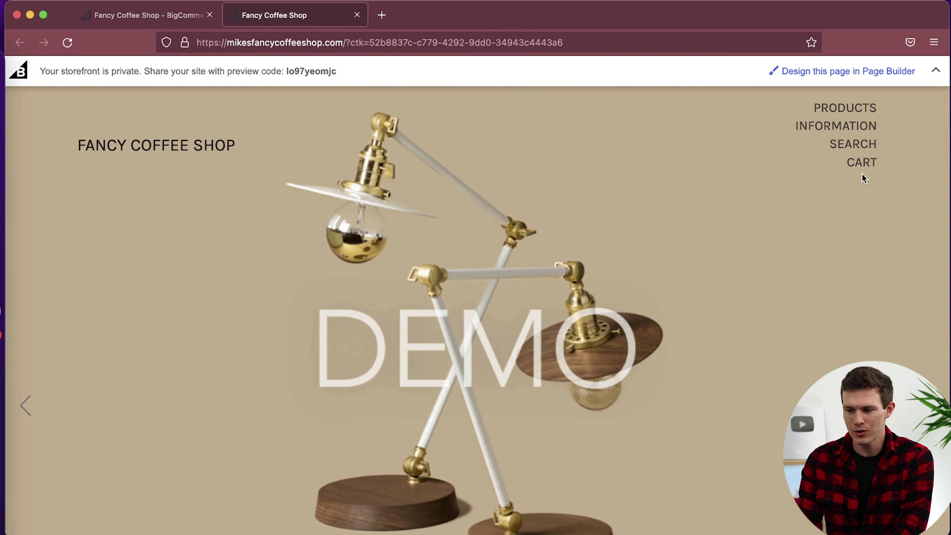
{"action": "scroll", "coordinate": [691, 257], "scroll_direction": "down", "scroll_amount": 10}
{"action": "scroll", "coordinate": [693, 261], "scroll_direction": "up", "scroll_amount": 5}
{"action": "scroll", "coordinate": [693, 261], "scroll_direction": "down", "scroll_amount": 10}
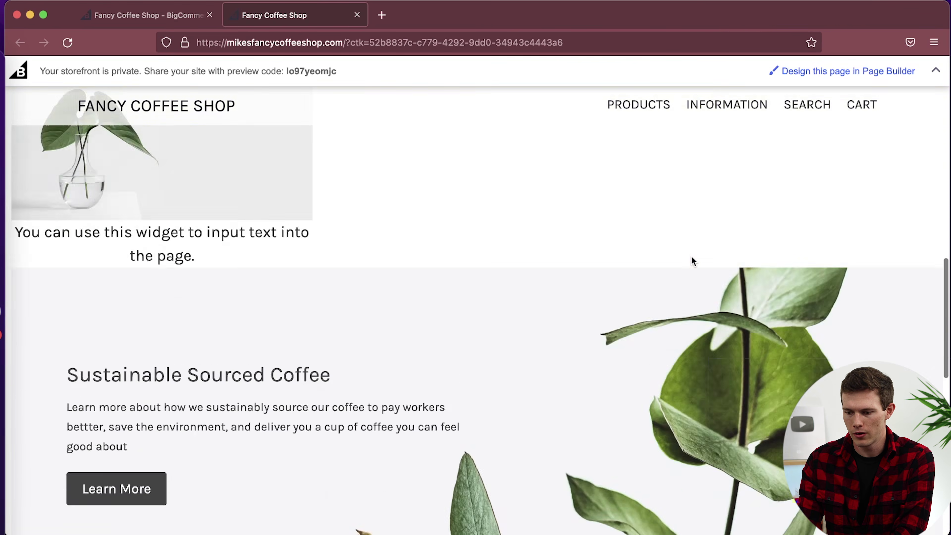
{"action": "scroll", "coordinate": [693, 261], "scroll_direction": "up", "scroll_amount": 15}
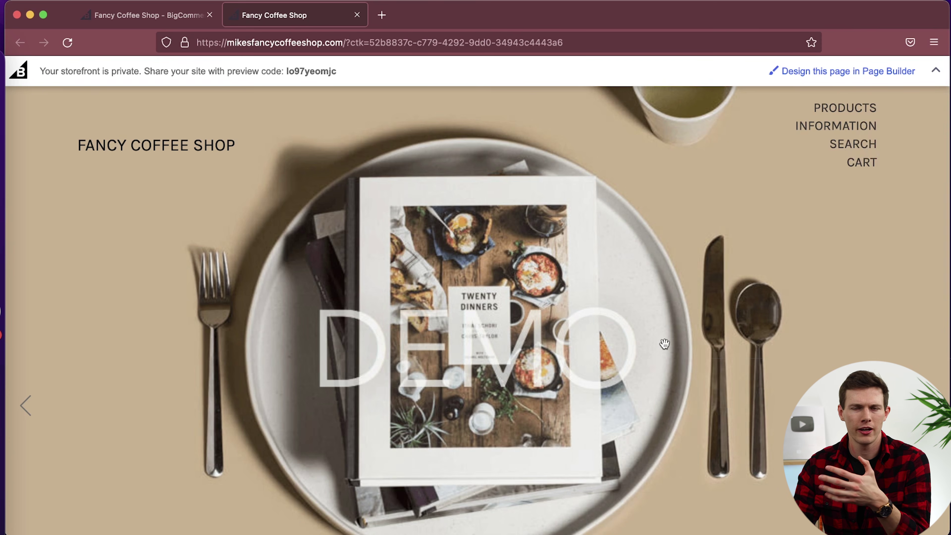
Step: Visit the storefront's Our Sustainability page from its Information links and examine the heading, image, body text and columns
{"action": "left_click", "coordinate": [818, 125]}
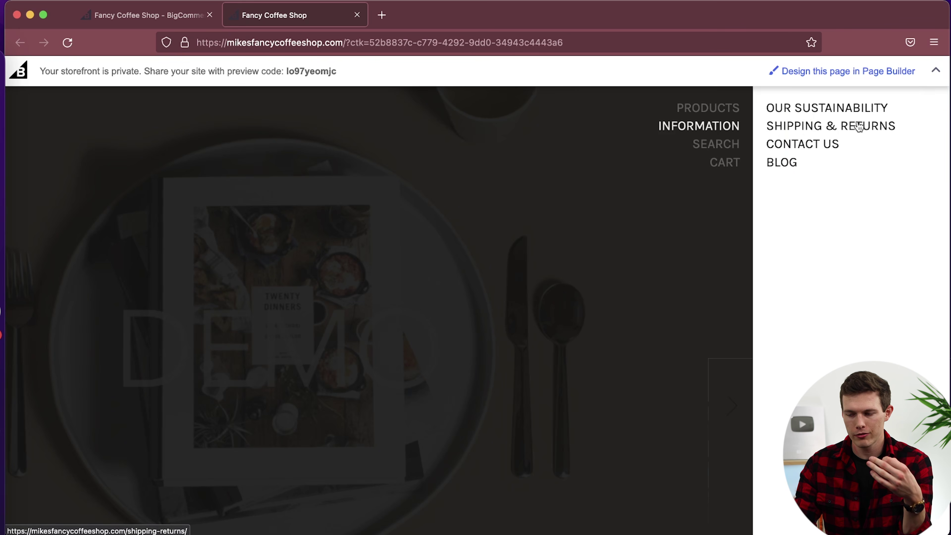
{"action": "left_click", "coordinate": [858, 107]}
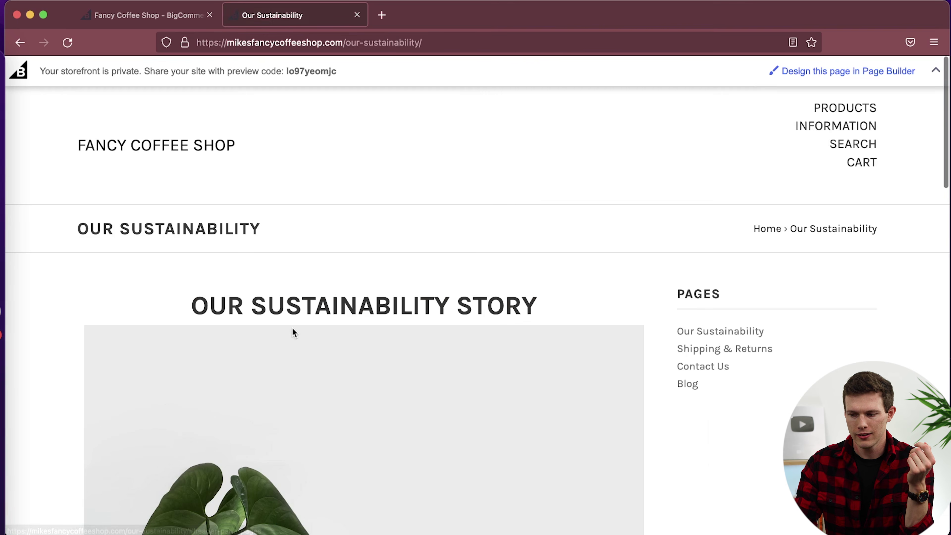
{"action": "scroll", "coordinate": [293, 330], "scroll_direction": "down", "scroll_amount": 10}
{"action": "scroll", "coordinate": [292, 330], "scroll_direction": "up", "scroll_amount": 10}
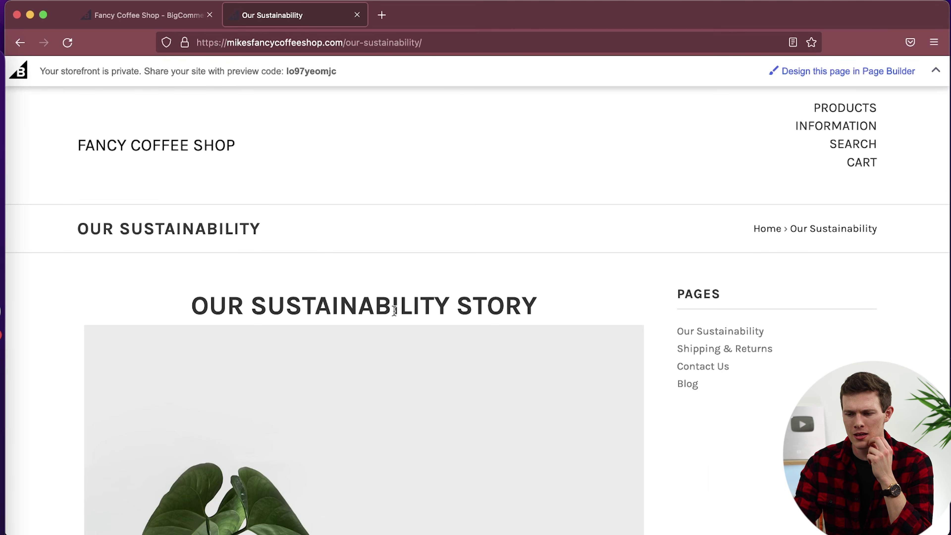
{"action": "scroll", "coordinate": [394, 310], "scroll_direction": "down", "scroll_amount": 10}
{"action": "scroll", "coordinate": [394, 315], "scroll_direction": "down", "scroll_amount": 5}
{"action": "scroll", "coordinate": [394, 315], "scroll_direction": "up", "scroll_amount": 8}
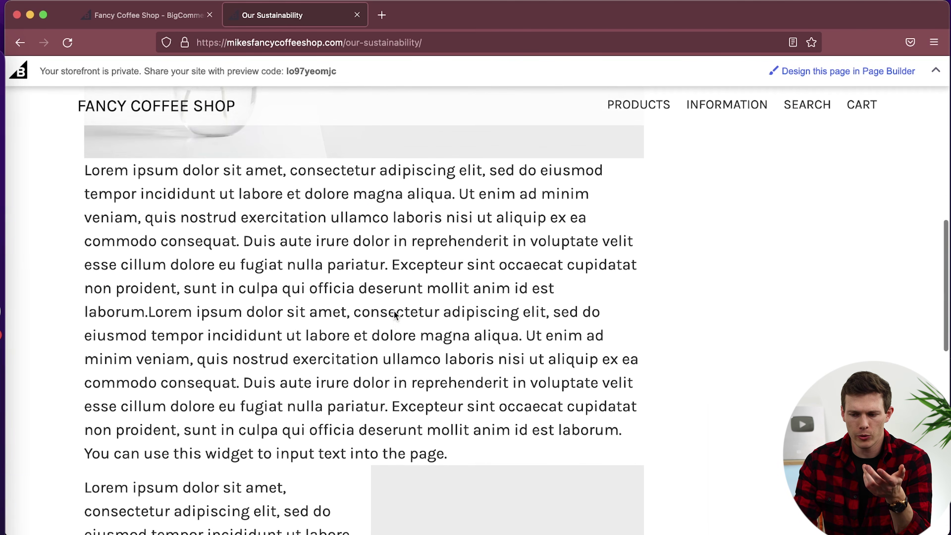
{"action": "scroll", "coordinate": [394, 315], "scroll_direction": "up", "scroll_amount": 8}
{"action": "scroll", "coordinate": [394, 314], "scroll_direction": "down", "scroll_amount": 9}
{"action": "scroll", "coordinate": [394, 315], "scroll_direction": "up", "scroll_amount": 3}
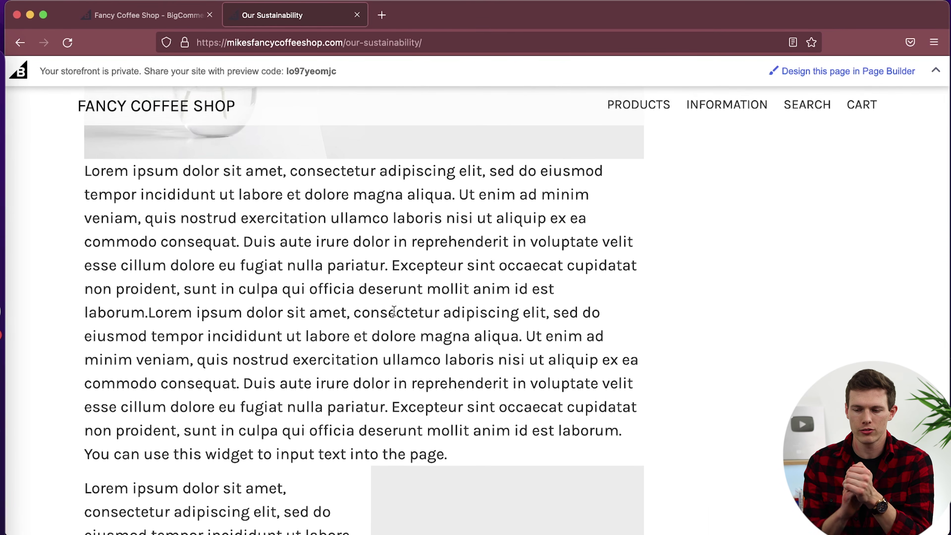
Step: Return to the storefront homepage, close the storefront, and look over the My Themes page
{"action": "scroll", "coordinate": [394, 311], "scroll_direction": "up", "scroll_amount": 10}
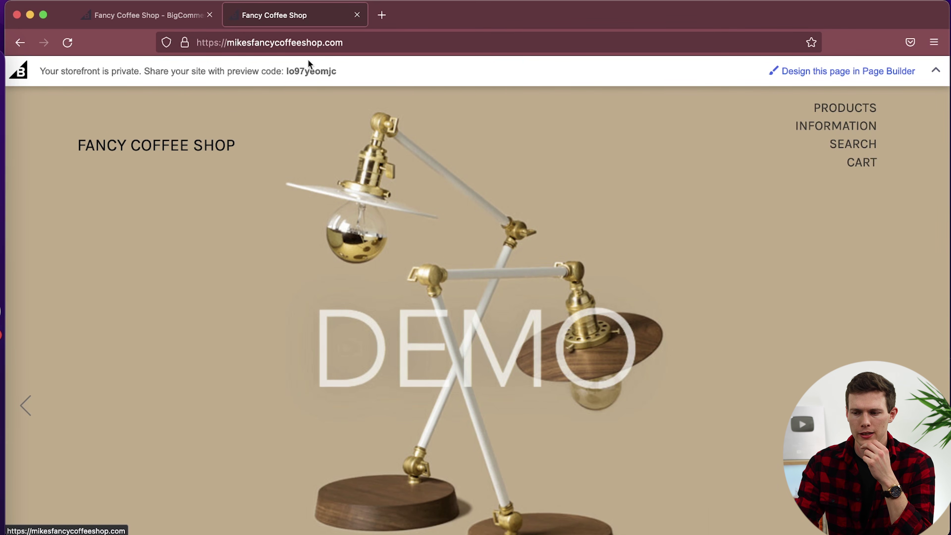
{"action": "left_click", "coordinate": [357, 15]}
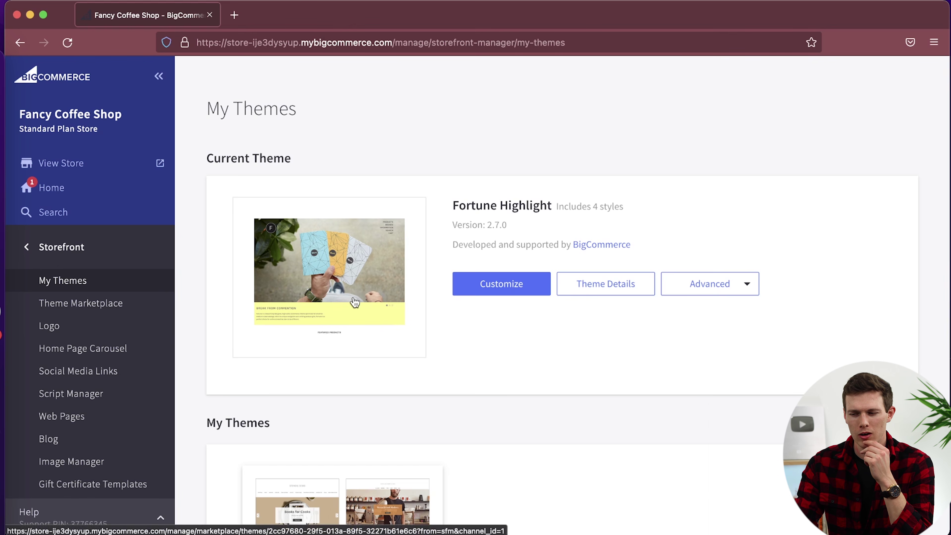
{"action": "scroll", "coordinate": [499, 379], "scroll_direction": "down", "scroll_amount": 4}
{"action": "scroll", "coordinate": [499, 378], "scroll_direction": "up", "scroll_amount": 2}
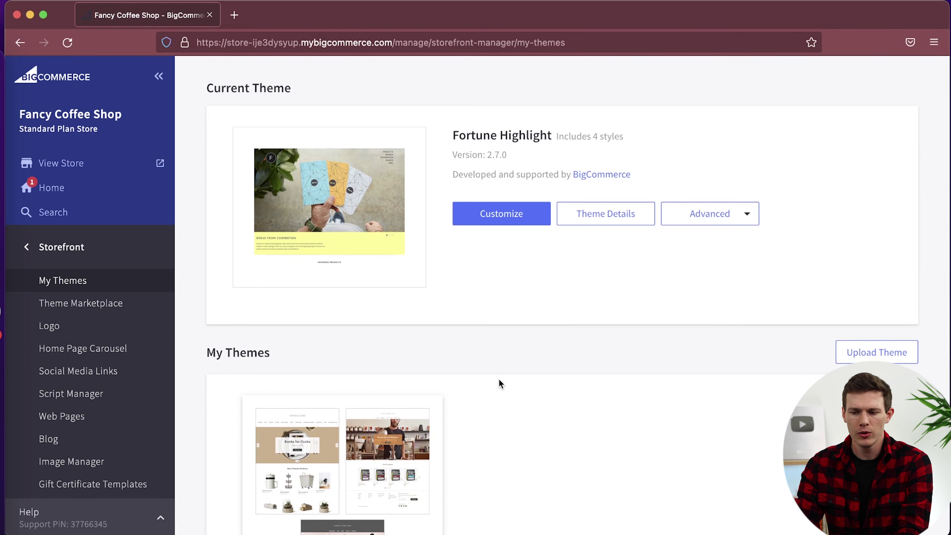
Step: Open the storefront's Home Page Carousel settings and review the preview, slides and swap interval
{"action": "left_click", "coordinate": [63, 188]}
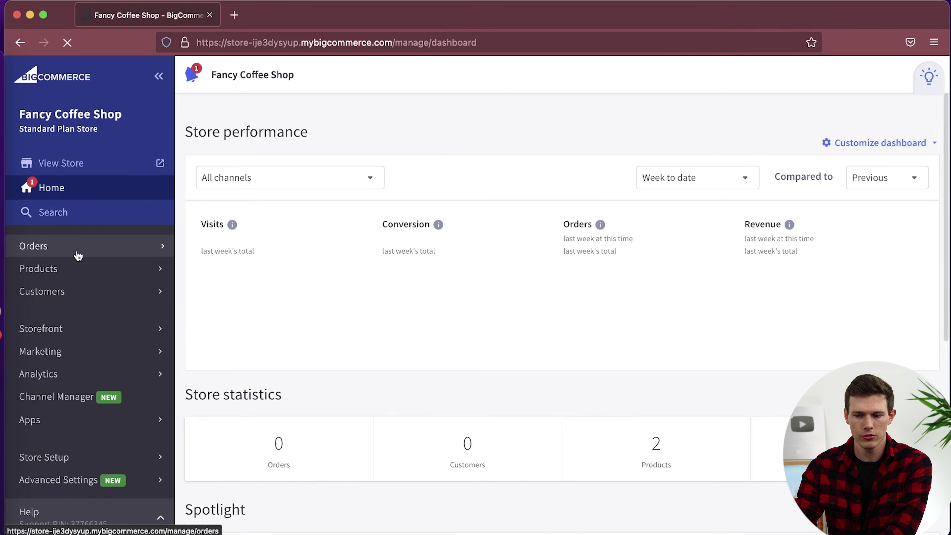
{"action": "left_click", "coordinate": [78, 329]}
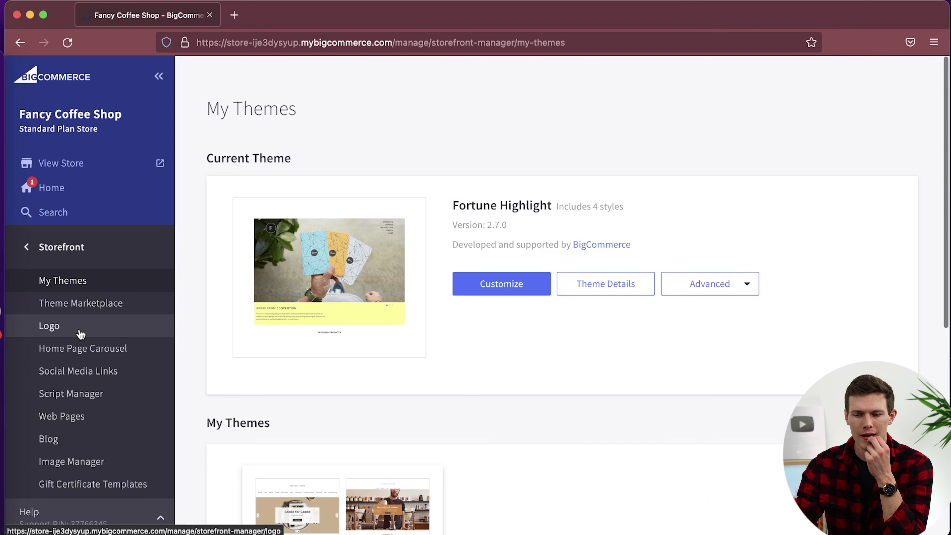
{"action": "left_click", "coordinate": [89, 347]}
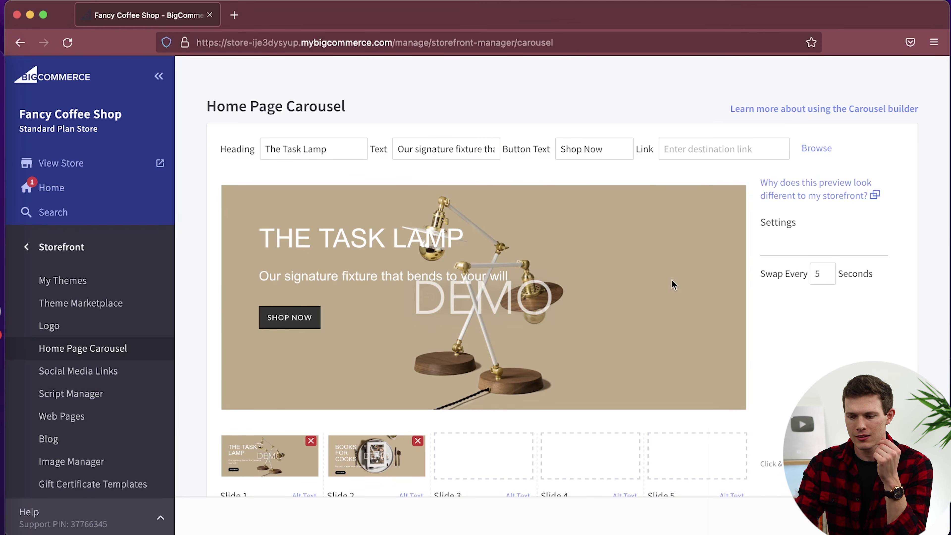
{"action": "scroll", "coordinate": [745, 298], "scroll_direction": "down", "scroll_amount": 3}
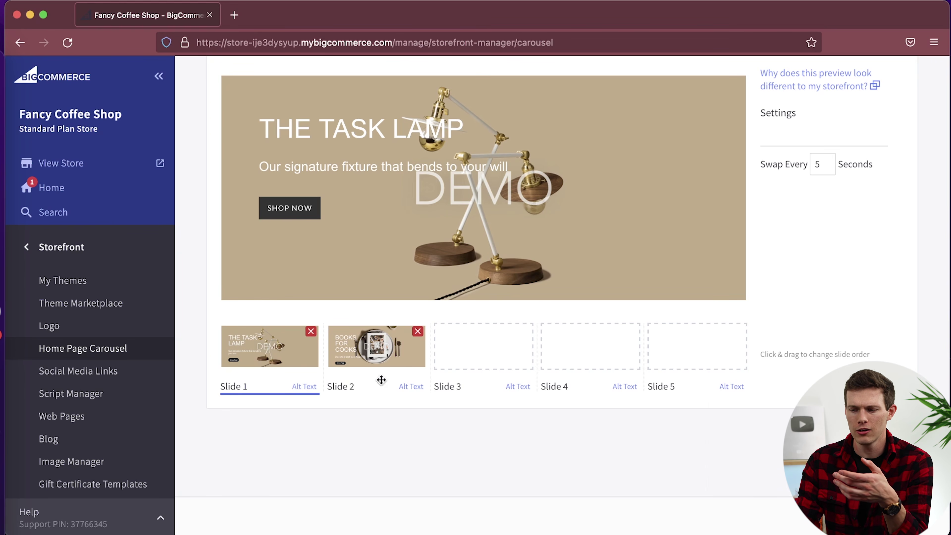
{"action": "scroll", "coordinate": [411, 368], "scroll_direction": "up", "scroll_amount": 3}
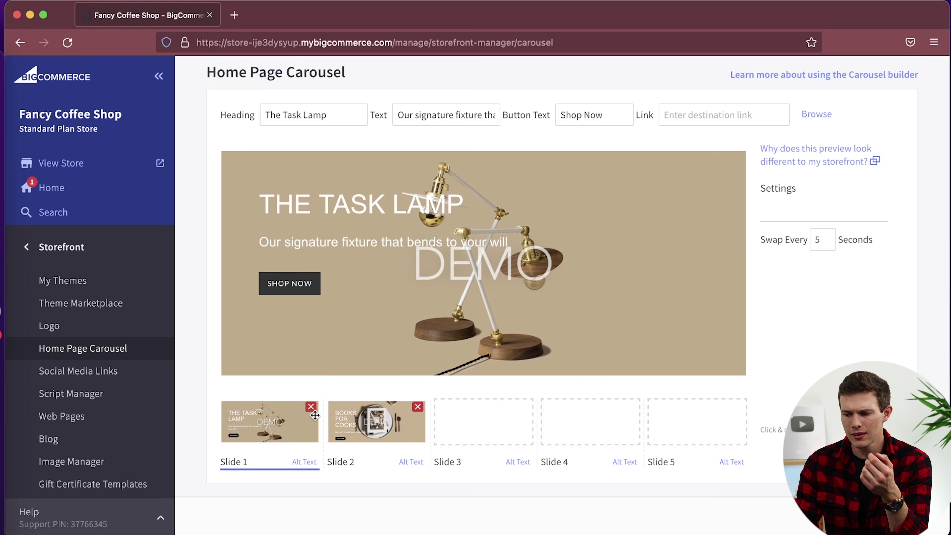
Step: Remove the Books for Cooks slide and fill slide 2 with the black coffee cup image from the MIKES-COFFEE folder
{"action": "left_click", "coordinate": [418, 407]}
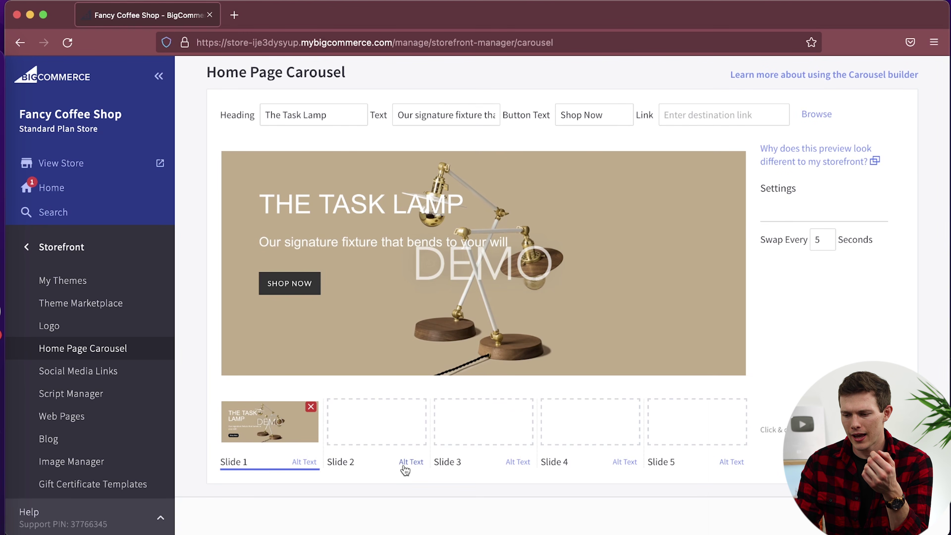
{"action": "left_click", "coordinate": [352, 418]}
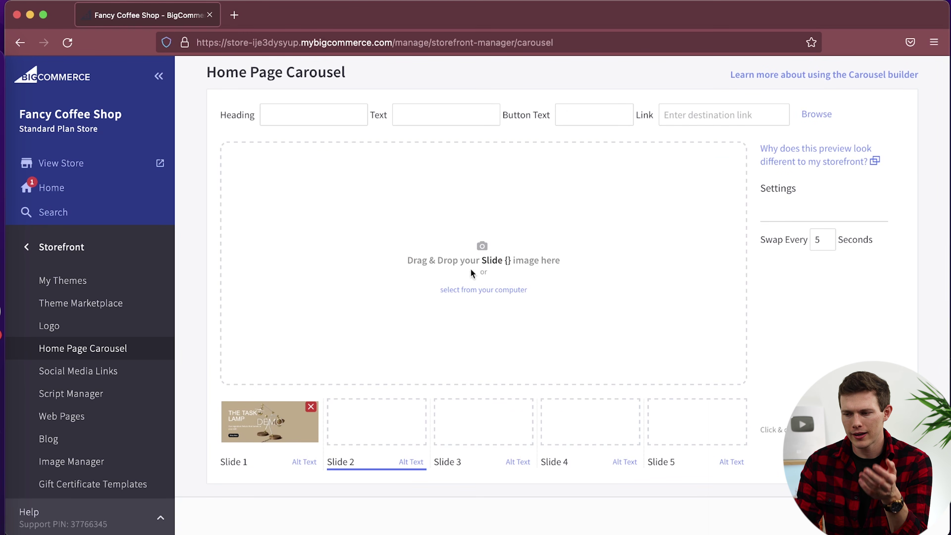
{"action": "left_click", "coordinate": [695, 259]}
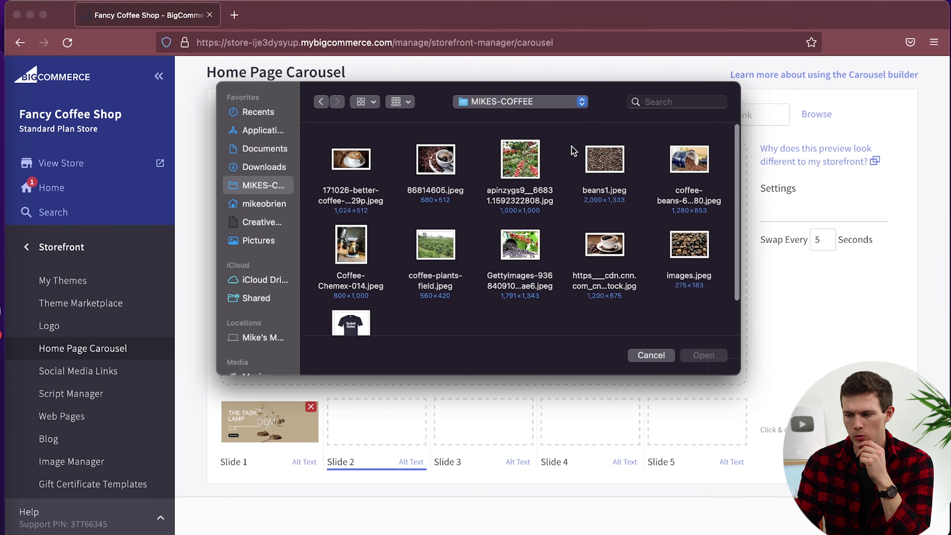
{"action": "double_click", "coordinate": [605, 246]}
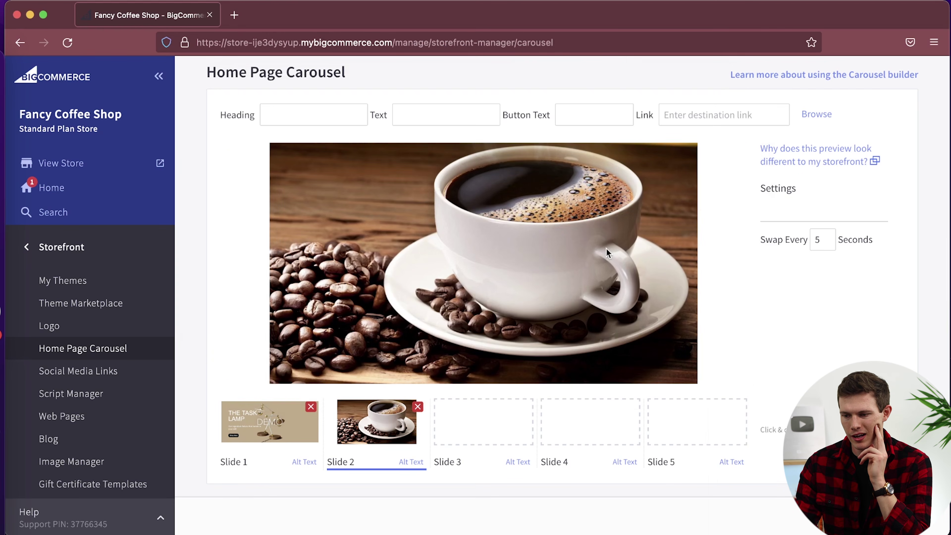
Step: Give slide 2 the heading "ETHICALLY SOURCED", the text "SDFSDFSF" and the button text "SDFSDF"
{"action": "left_click", "coordinate": [310, 108]}
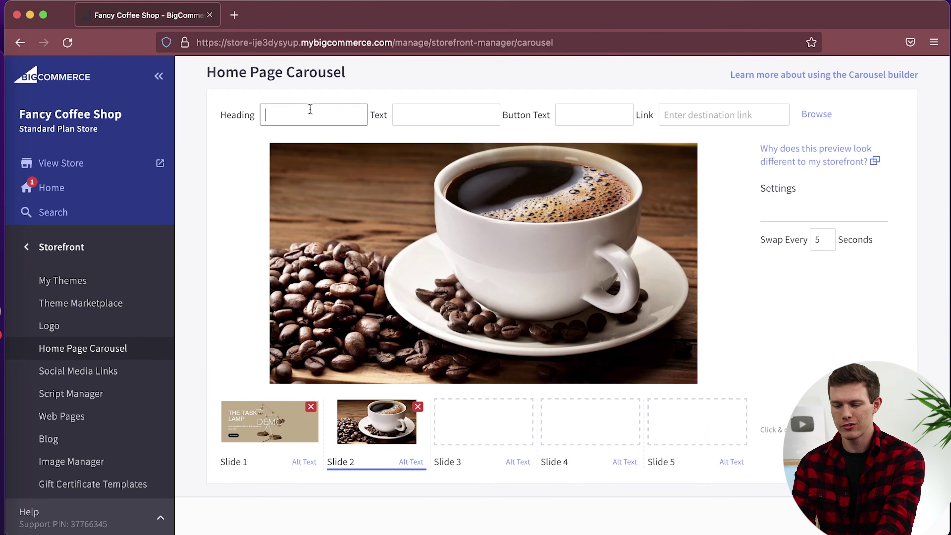
{"action": "type", "text": "ETHICALLY SOURCED"}
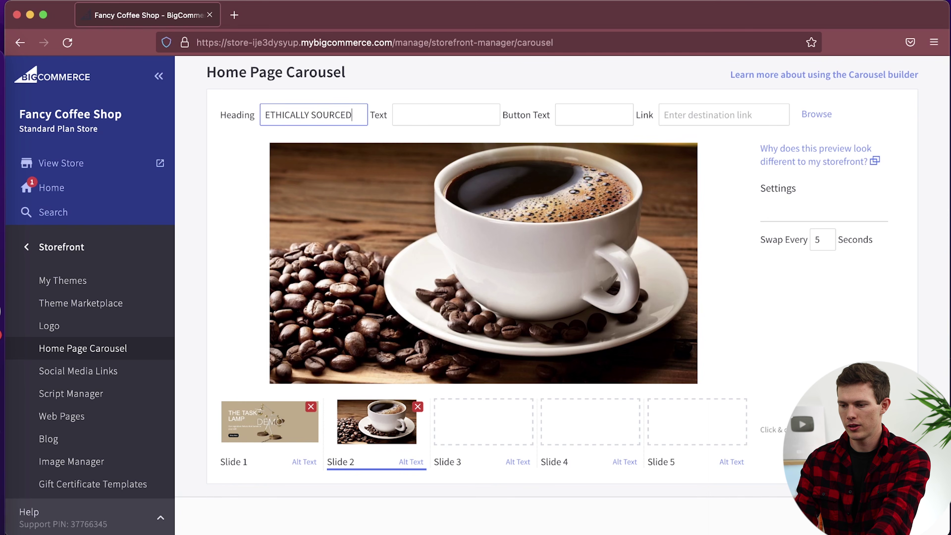
{"action": "left_click", "coordinate": [435, 113]}
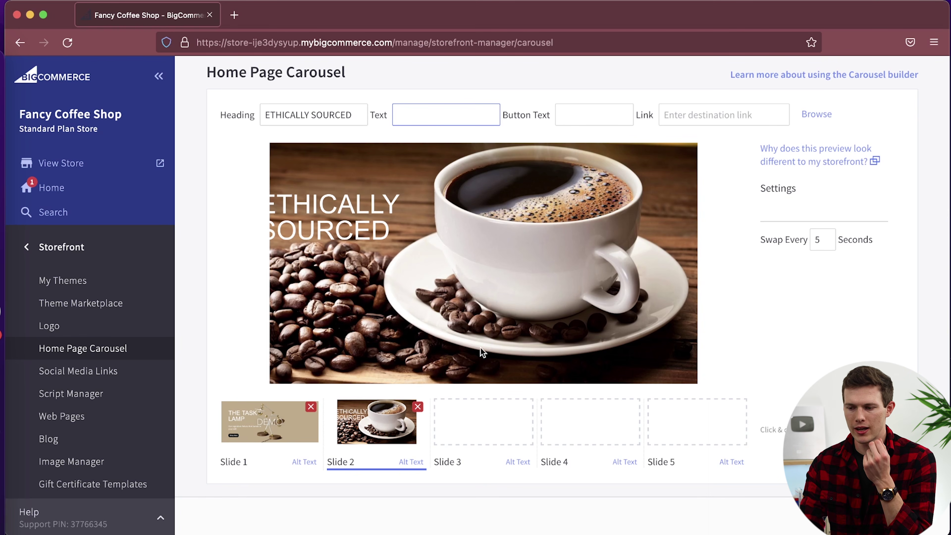
{"action": "type", "text": "SDFSDFSF"}
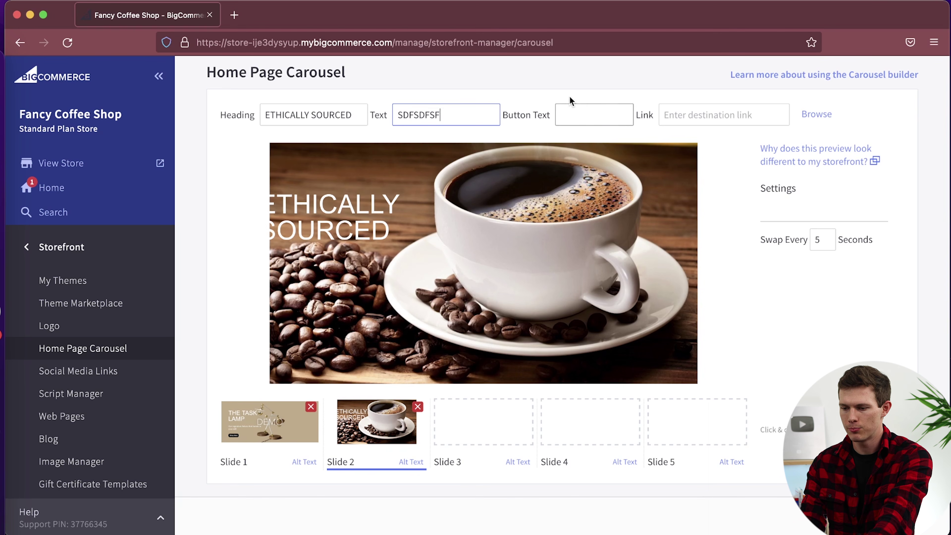
{"action": "left_click", "coordinate": [579, 108]}
{"action": "type", "text": "SDFSDF"}
{"action": "left_click", "coordinate": [705, 114]}
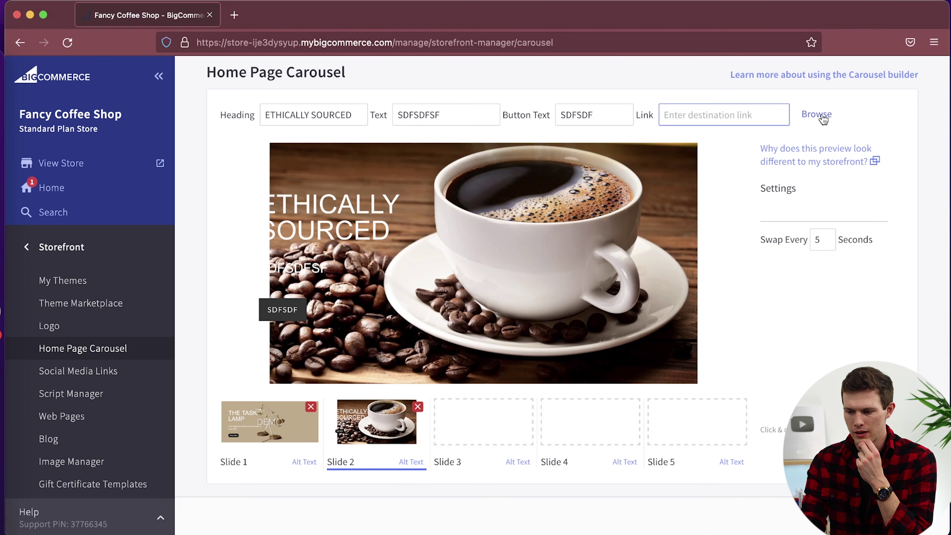
Step: Fill slide 3 with the latte image and heading "DELICIOUS COFFEE", and try a swap interval of 1 second
{"action": "left_click", "coordinate": [499, 439]}
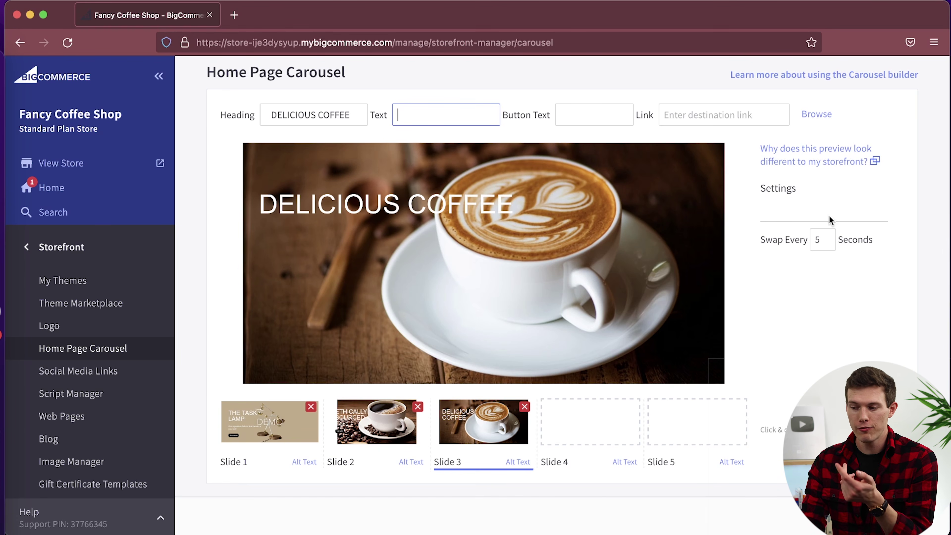
{"action": "left_click_drag", "start_coordinate": [823, 239], "coordinate": [804, 236]}
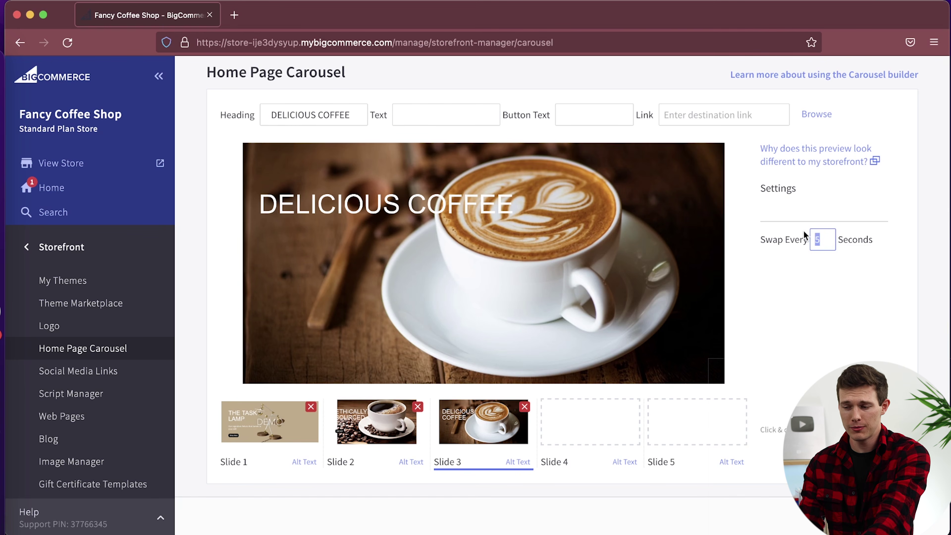
{"action": "type", "text": "1"}
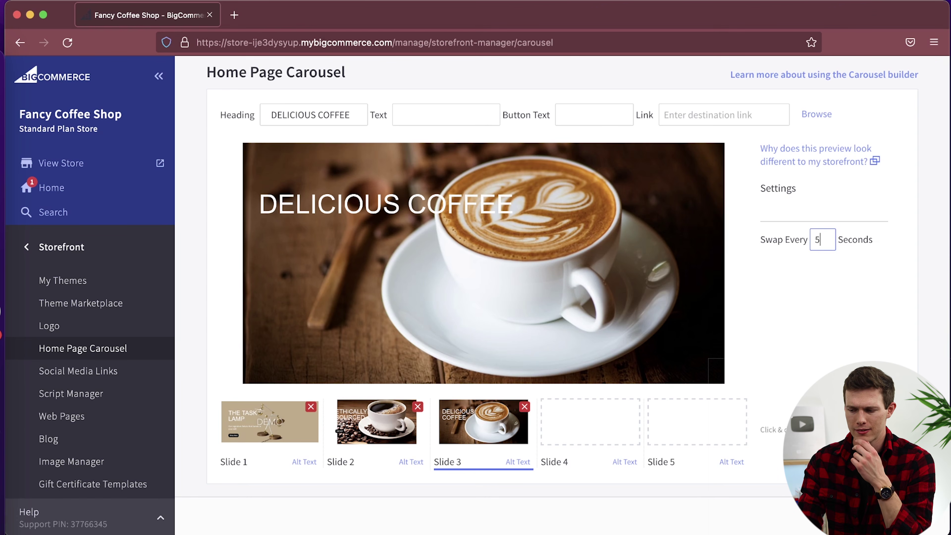
Step: Reload the carousel settings, delete the Task Lamp slide, and save the two coffee slides in the first two slots
{"action": "key", "text": "super+r"}
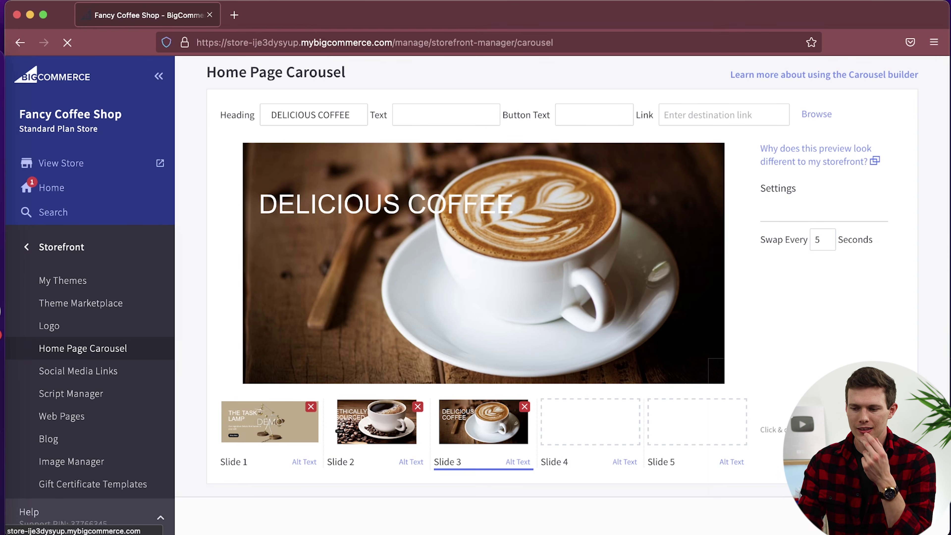
{"action": "scroll", "coordinate": [356, 365], "scroll_direction": "down", "scroll_amount": 1}
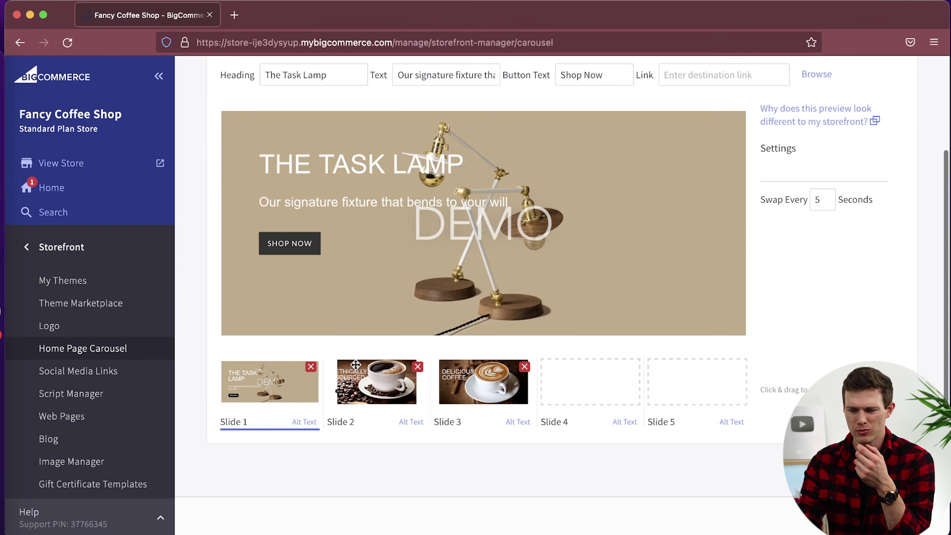
{"action": "left_click", "coordinate": [311, 367]}
{"action": "left_click_drag", "start_coordinate": [393, 397], "coordinate": [305, 397]}
{"action": "left_click_drag", "start_coordinate": [488, 396], "coordinate": [399, 393]}
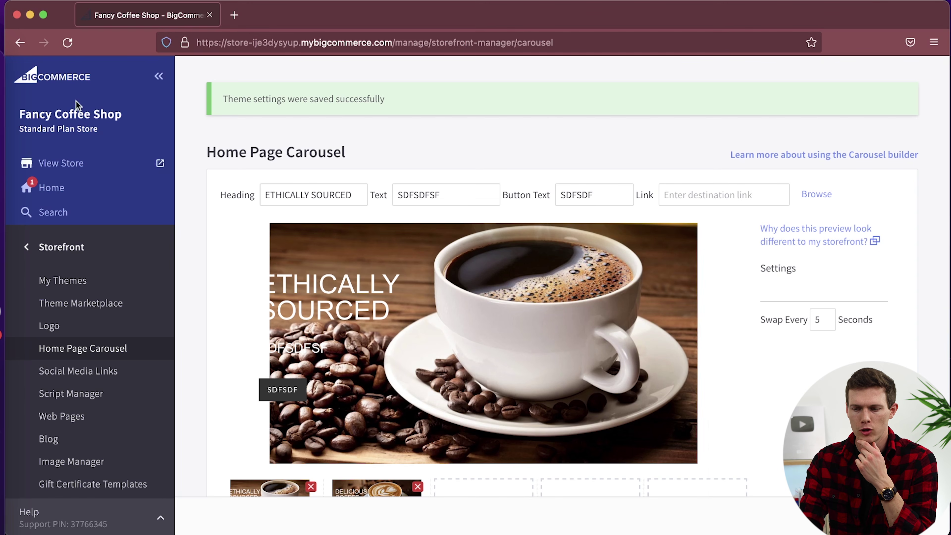
Step: View the store and examine both coffee slides and their caption area in the homepage carousel, then close the storefront
{"action": "left_click", "coordinate": [57, 163]}
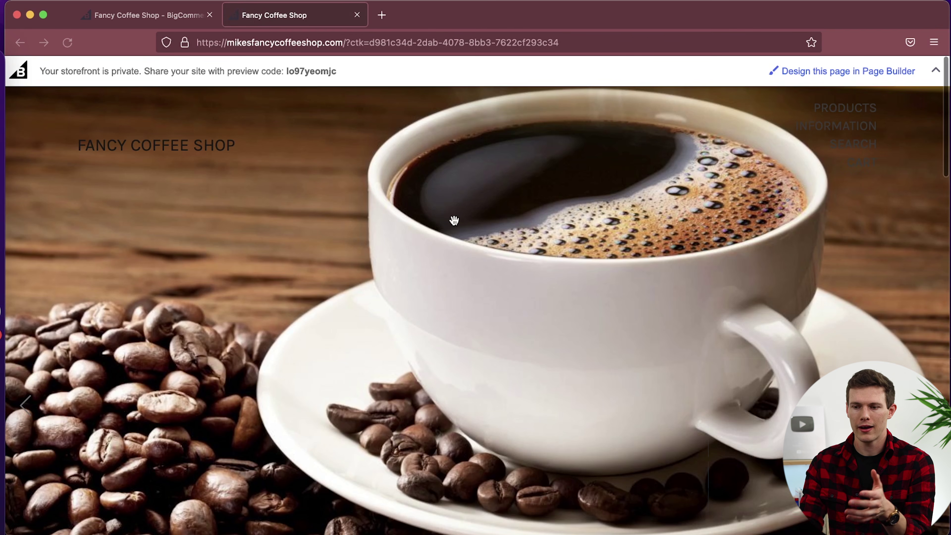
{"action": "scroll", "coordinate": [453, 220], "scroll_direction": "down", "scroll_amount": 5}
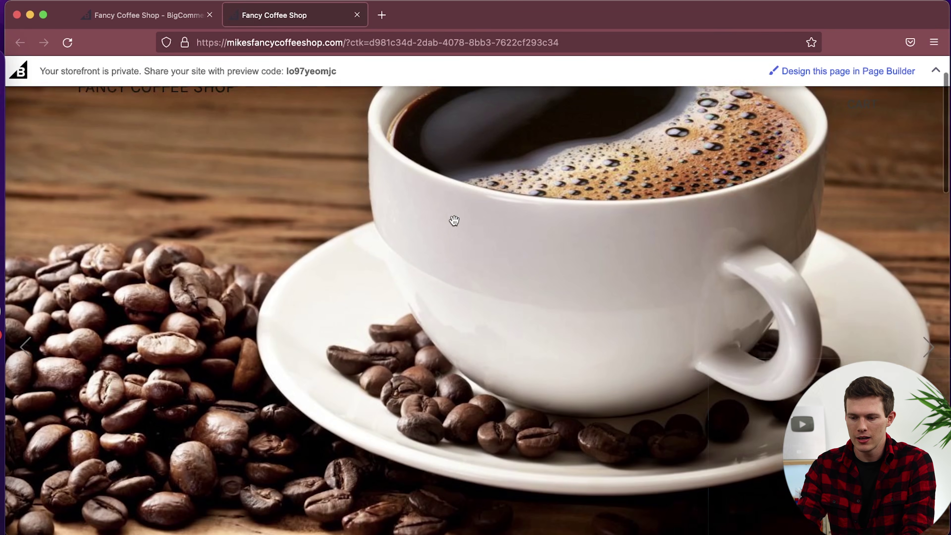
{"action": "scroll", "coordinate": [452, 219], "scroll_direction": "up", "scroll_amount": 5}
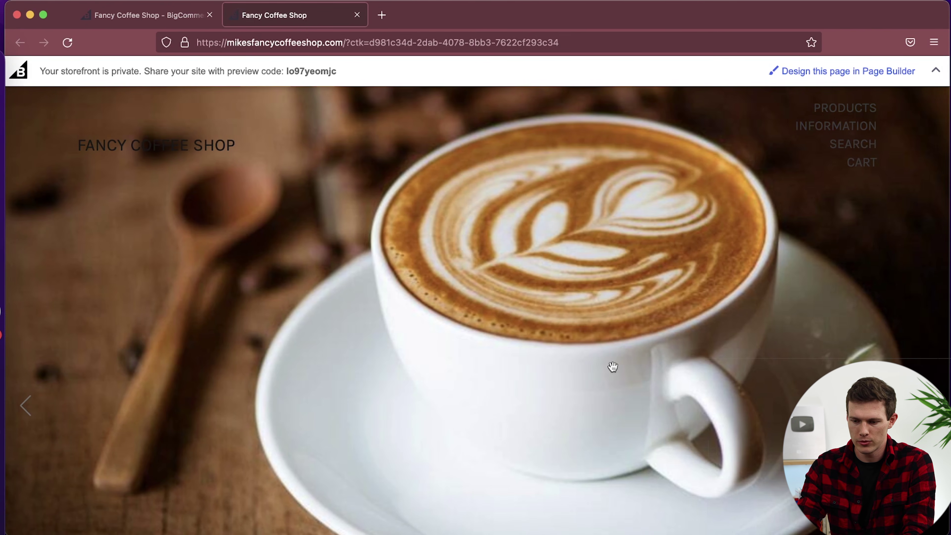
{"action": "left_click", "coordinate": [27, 416]}
{"action": "scroll", "coordinate": [461, 336], "scroll_direction": "down", "scroll_amount": 5}
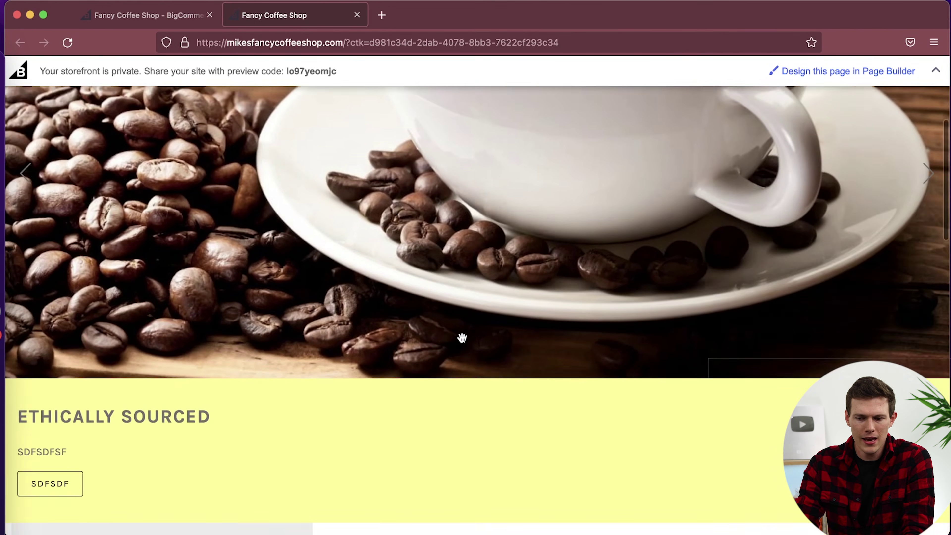
{"action": "scroll", "coordinate": [462, 338], "scroll_direction": "up", "scroll_amount": 1}
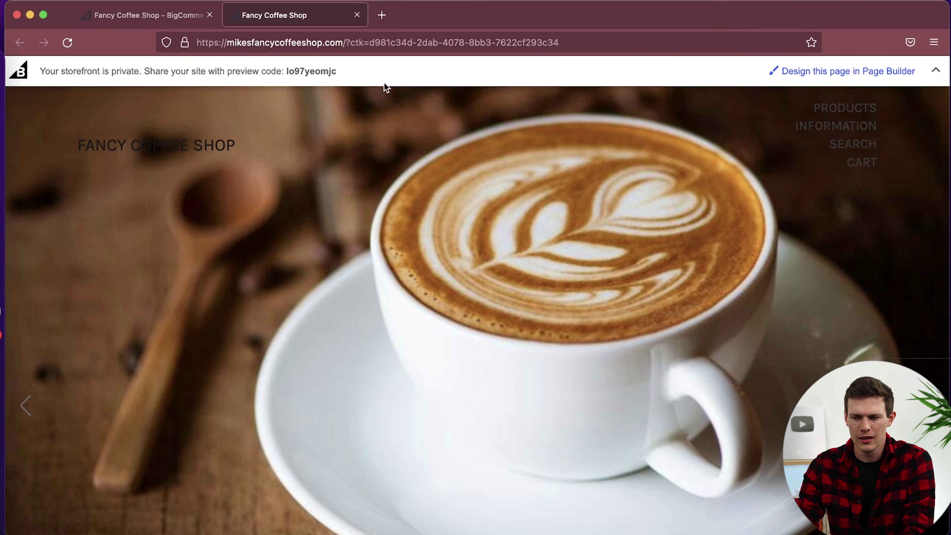
{"action": "left_click", "coordinate": [357, 15]}
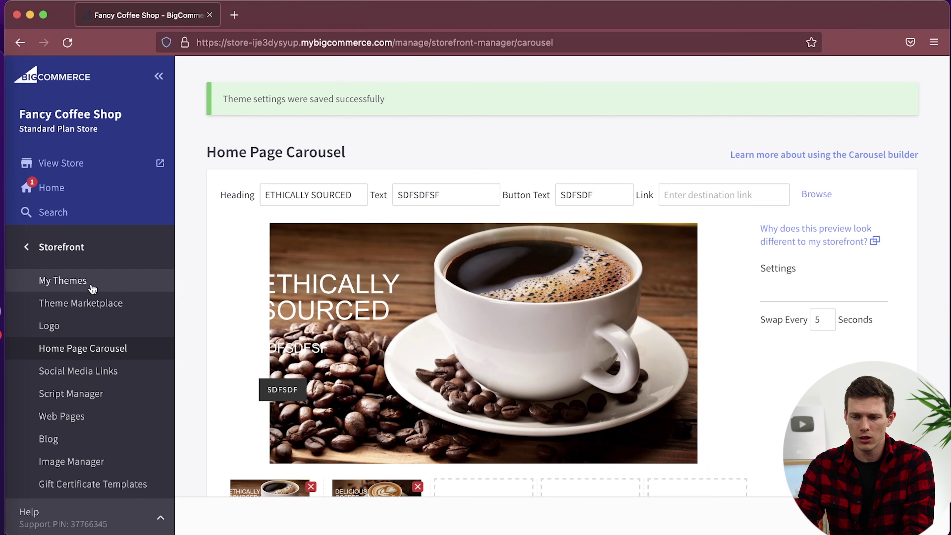
Step: Go back to My Themes and open the Fortune Highlight theme for customization in Page Builder
{"action": "mouse_move", "coordinate": [95, 304]}
{"action": "left_mouse_down"}
{"action": "mouse_move", "coordinate": [101, 294]}
{"action": "mouse_move", "coordinate": [94, 302]}
{"action": "left_mouse_up"}
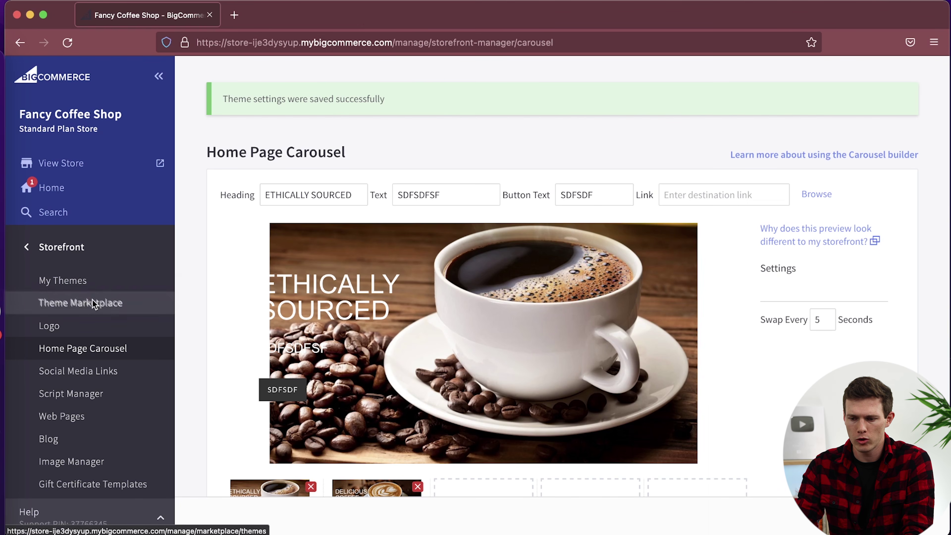
{"action": "left_click", "coordinate": [76, 277]}
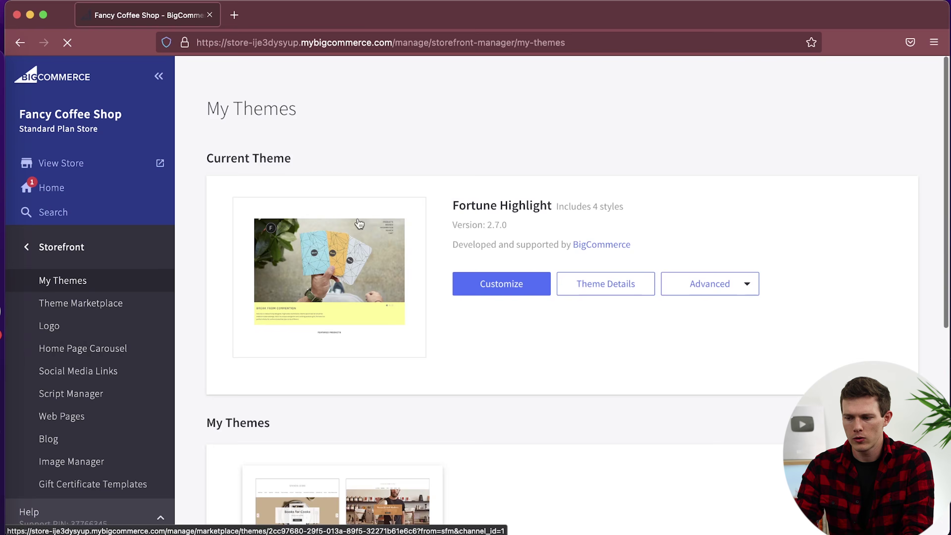
{"action": "left_click", "coordinate": [522, 283]}
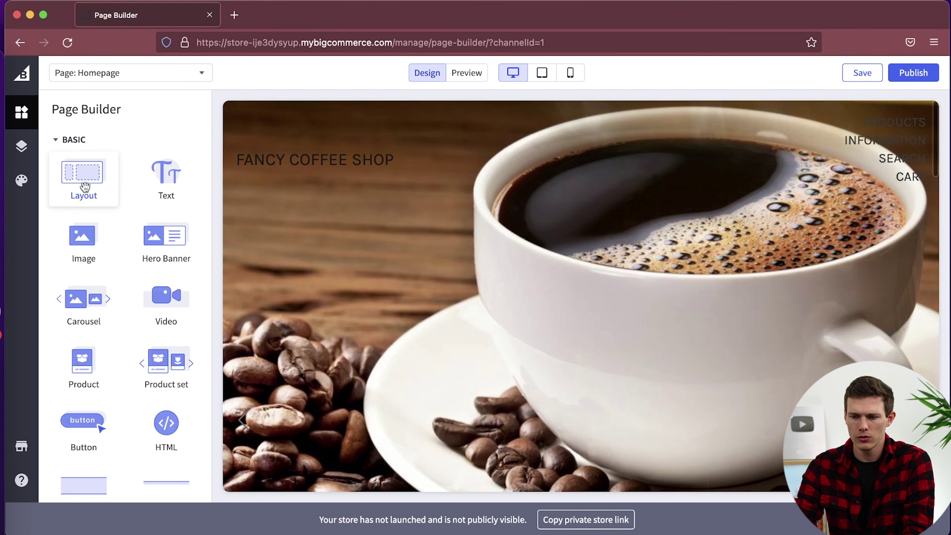
Step: Set the theme's Home Carousel background color to brown #695123 and publish the change
{"action": "left_click", "coordinate": [21, 180]}
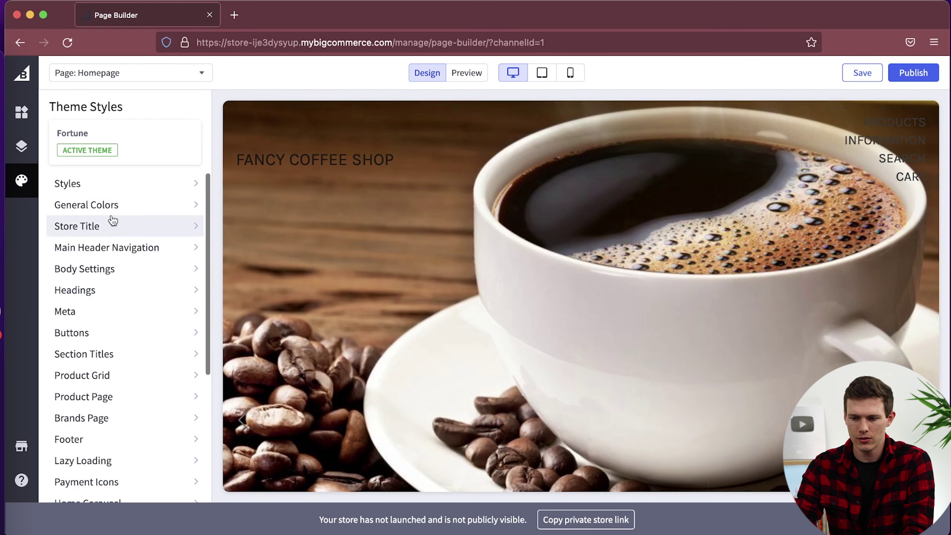
{"action": "scroll", "coordinate": [120, 300], "scroll_direction": "down", "scroll_amount": 5}
{"action": "left_click", "coordinate": [128, 325]}
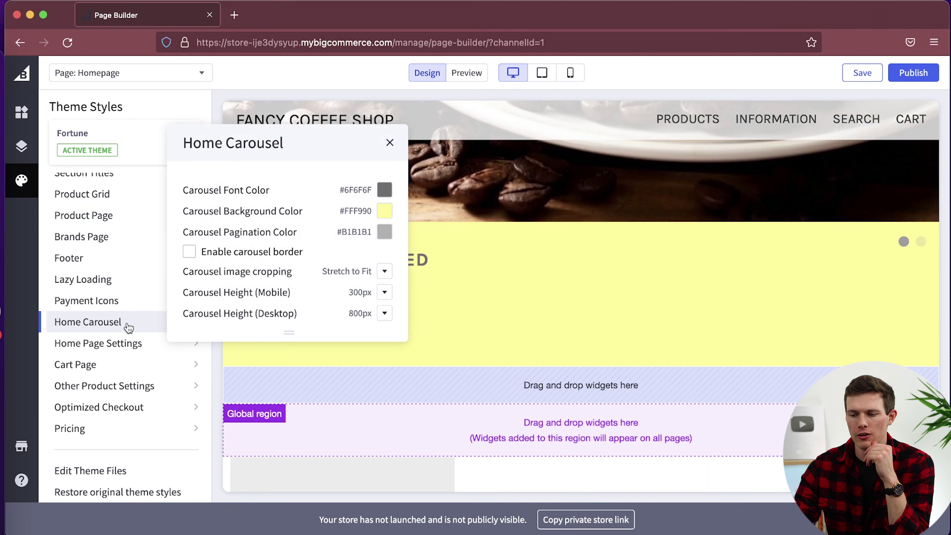
{"action": "left_click", "coordinate": [385, 211]}
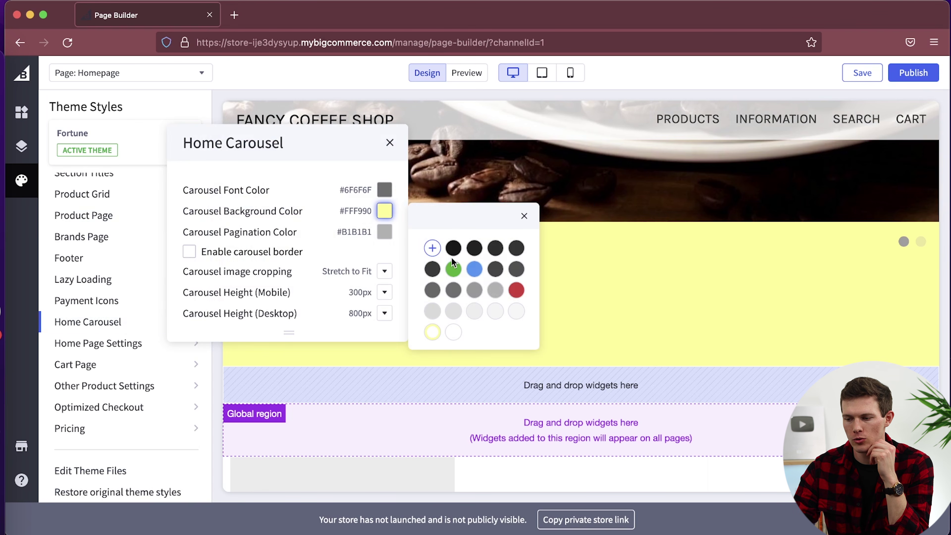
{"action": "left_click", "coordinate": [437, 250]}
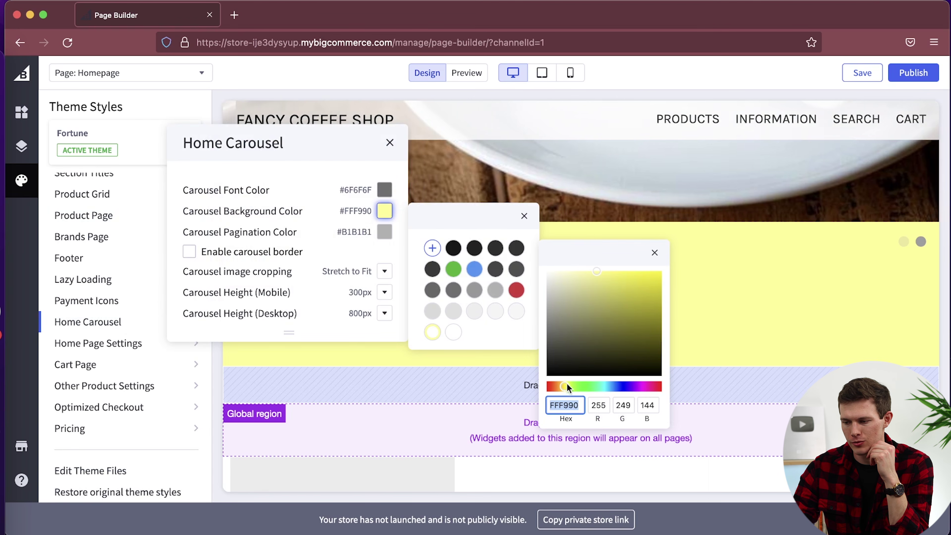
{"action": "left_click_drag", "start_coordinate": [590, 389], "coordinate": [559, 387]}
{"action": "left_click", "coordinate": [624, 335]}
{"action": "left_click_drag", "start_coordinate": [624, 334], "coordinate": [624, 333]}
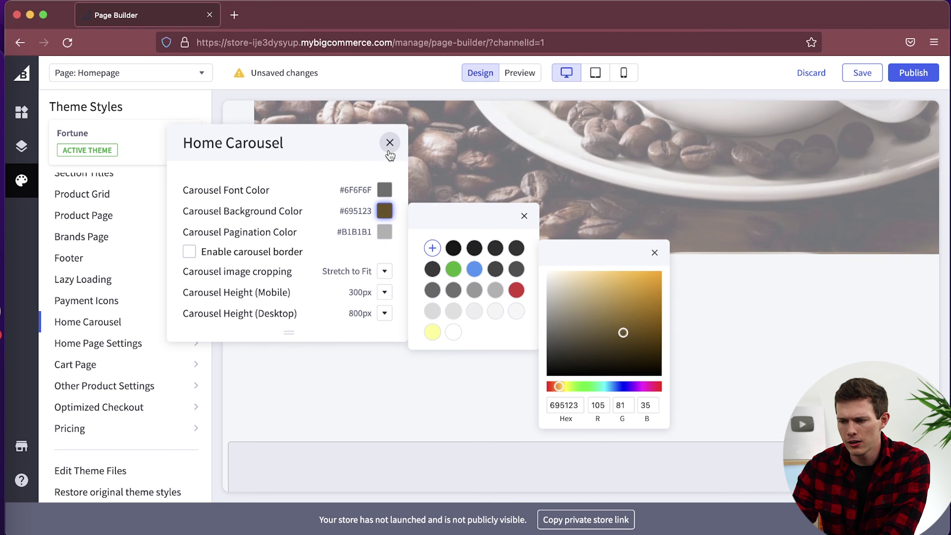
{"action": "left_click", "coordinate": [525, 218]}
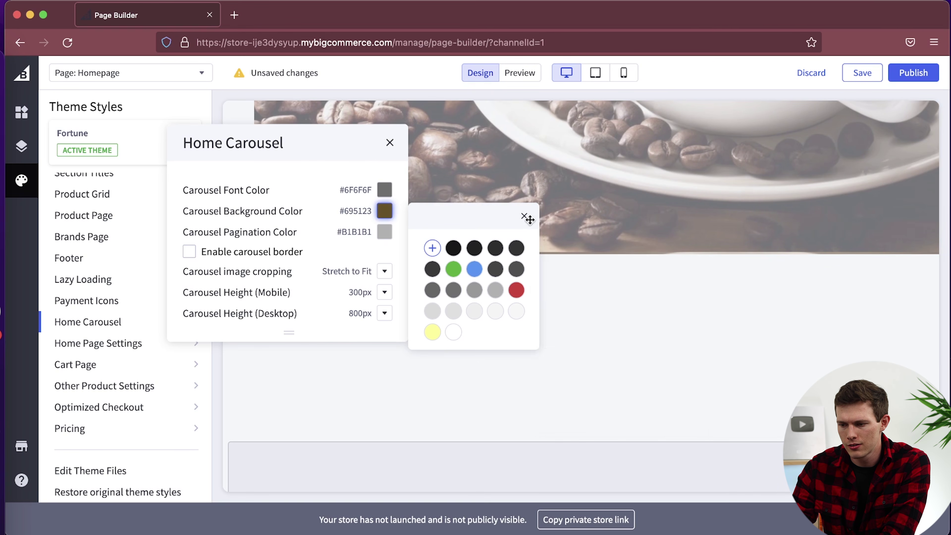
{"action": "left_click", "coordinate": [389, 143]}
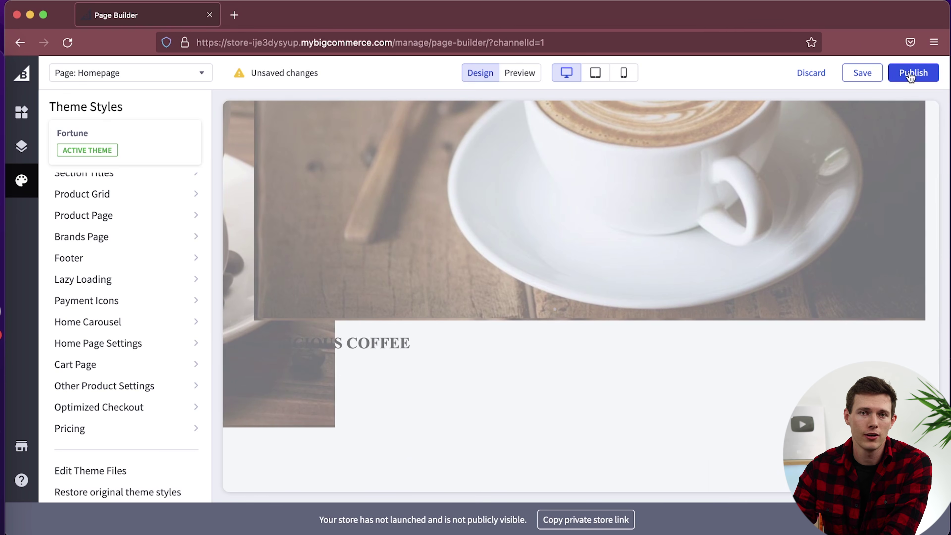
{"action": "left_click", "coordinate": [911, 73]}
{"action": "left_click", "coordinate": [26, 76]}
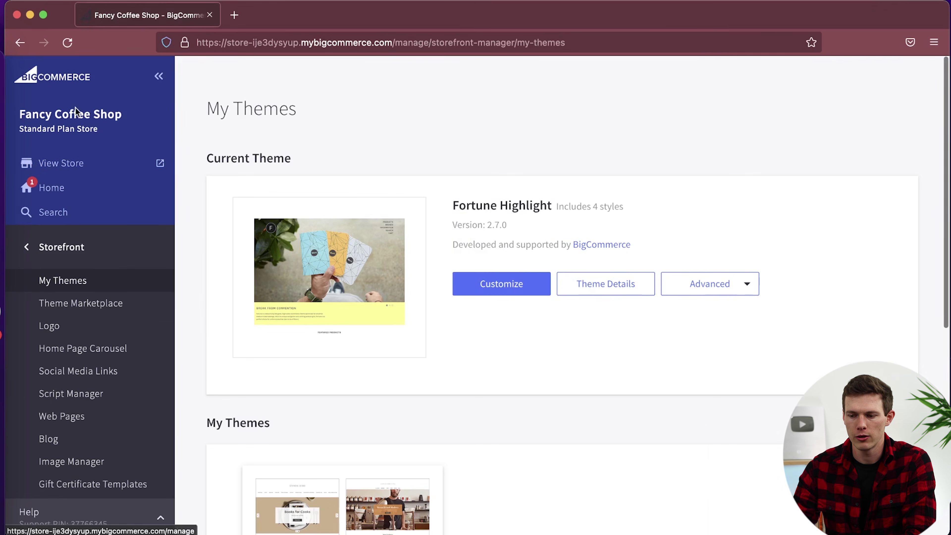
Step: View the store and examine the carousel's caption background and header on the homepage, then close the storefront
{"action": "left_click", "coordinate": [92, 173]}
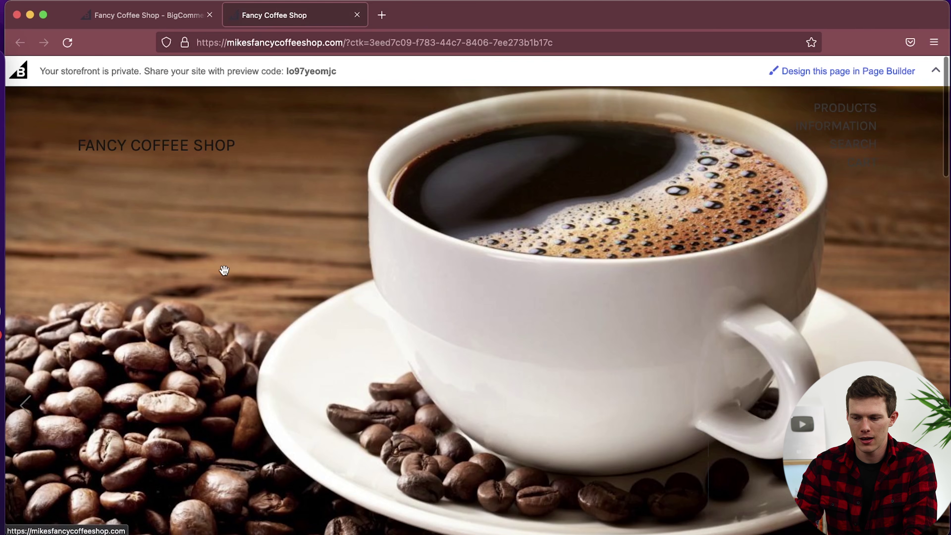
{"action": "scroll", "coordinate": [224, 270], "scroll_direction": "down", "scroll_amount": 10}
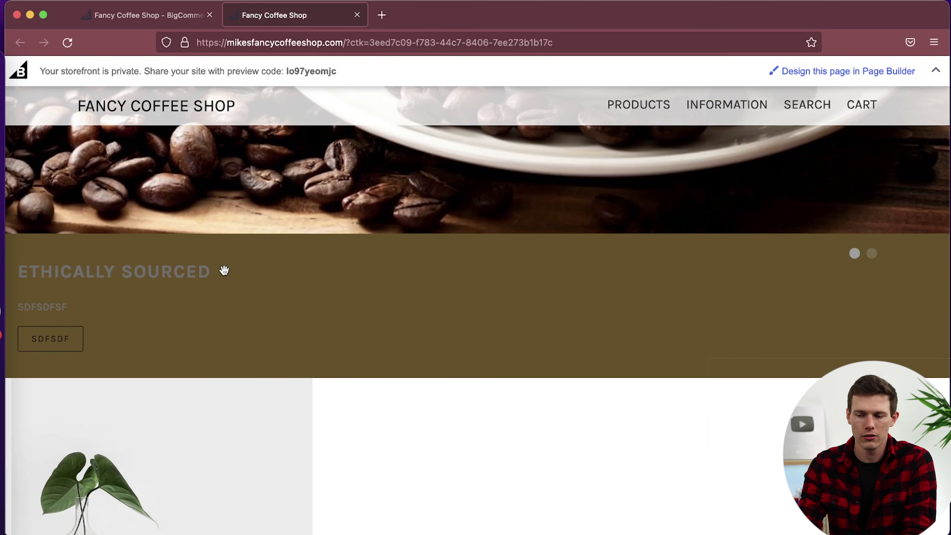
{"action": "scroll", "coordinate": [231, 285], "scroll_direction": "up", "scroll_amount": 10}
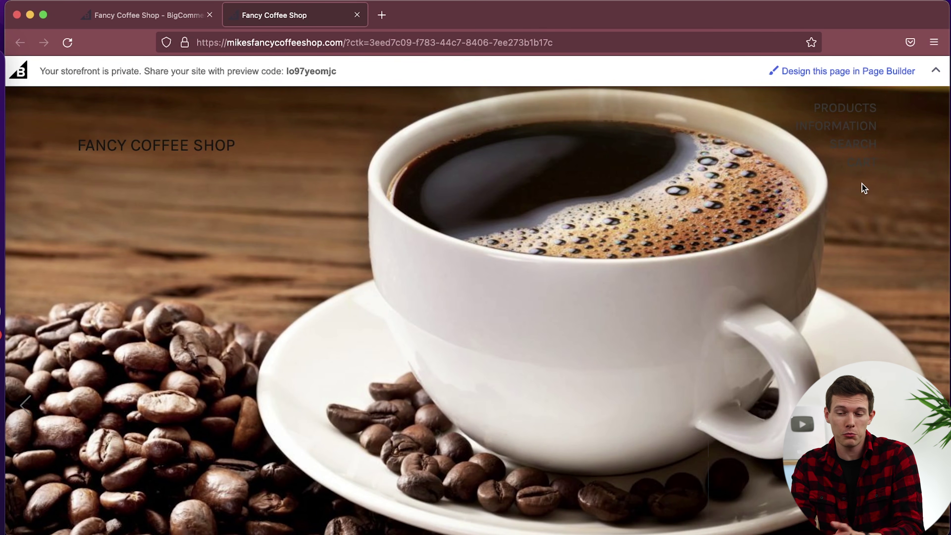
{"action": "scroll", "coordinate": [340, 331], "scroll_direction": "down", "scroll_amount": 3}
{"action": "scroll", "coordinate": [341, 331], "scroll_direction": "up", "scroll_amount": 3}
{"action": "scroll", "coordinate": [283, 240], "scroll_direction": "down", "scroll_amount": 10}
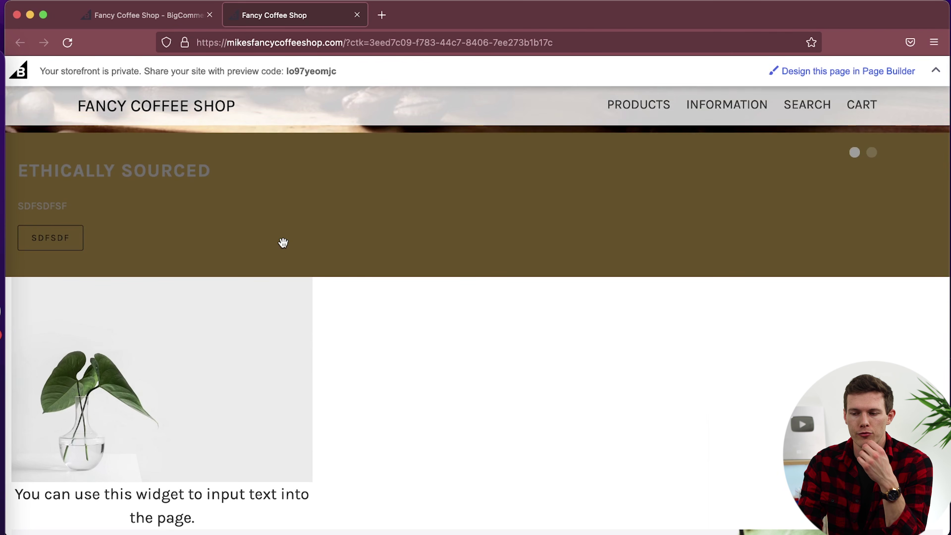
{"action": "left_click", "coordinate": [357, 15]}
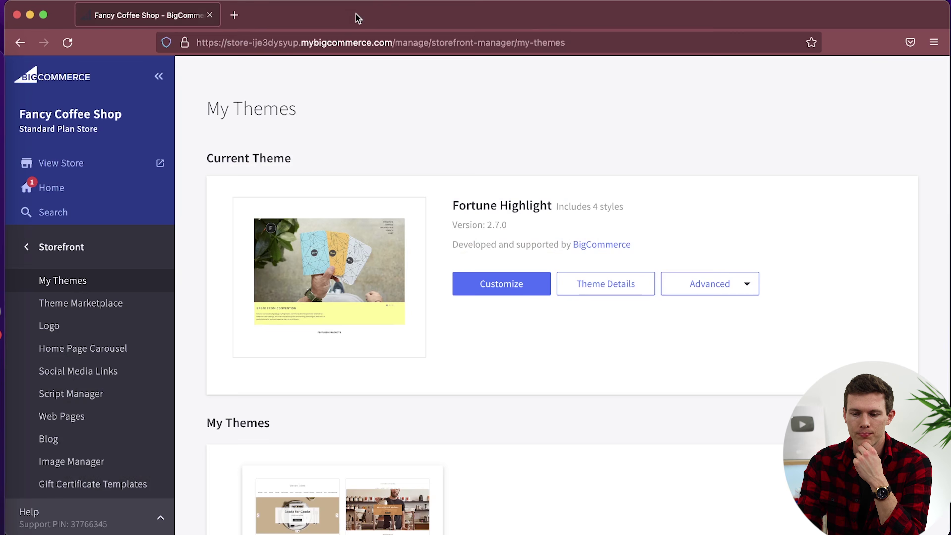
Step: Look over the storefront's logo type and logo text options, and open the Home Page Carousel settings
{"action": "left_click", "coordinate": [146, 335]}
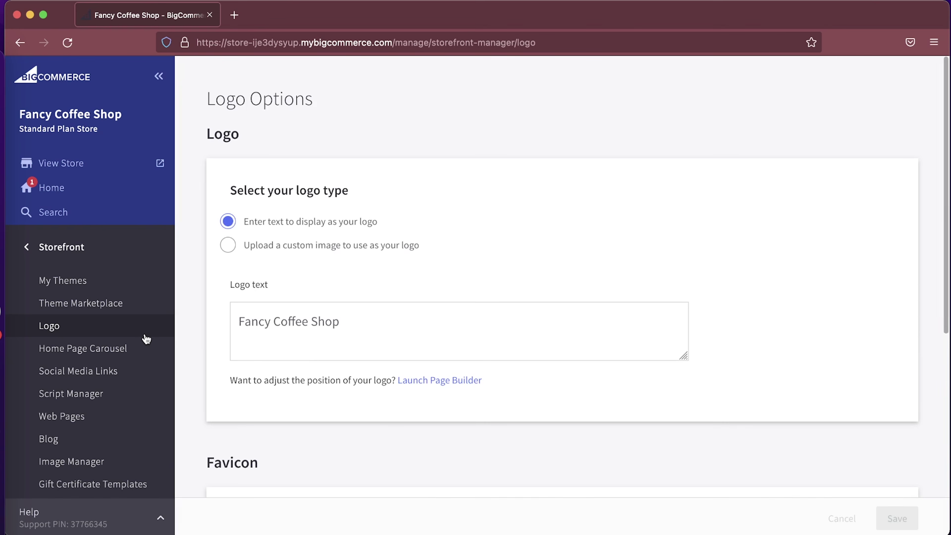
{"action": "left_click", "coordinate": [351, 313]}
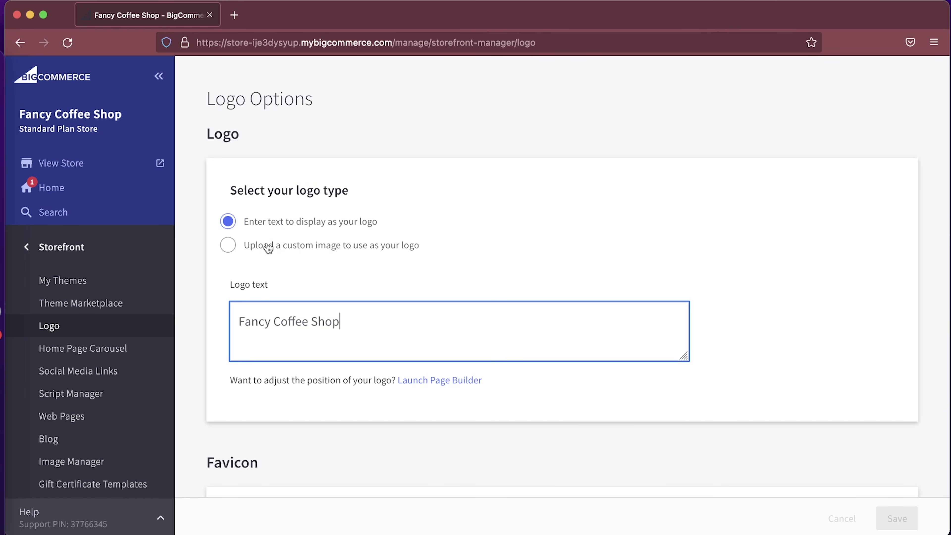
{"action": "left_click", "coordinate": [120, 348]}
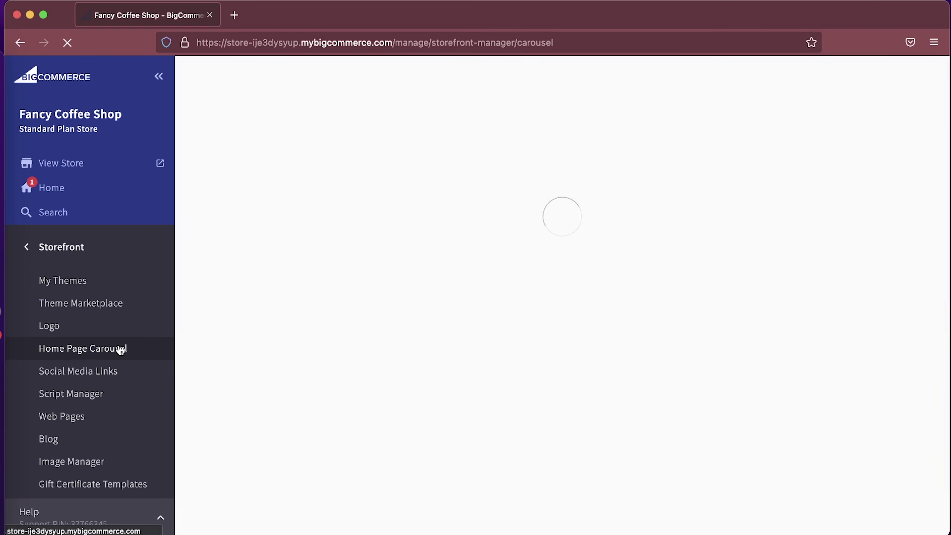
Step: Open Social Media Links and review the live icon slots and the available networks
{"action": "left_click", "coordinate": [117, 370]}
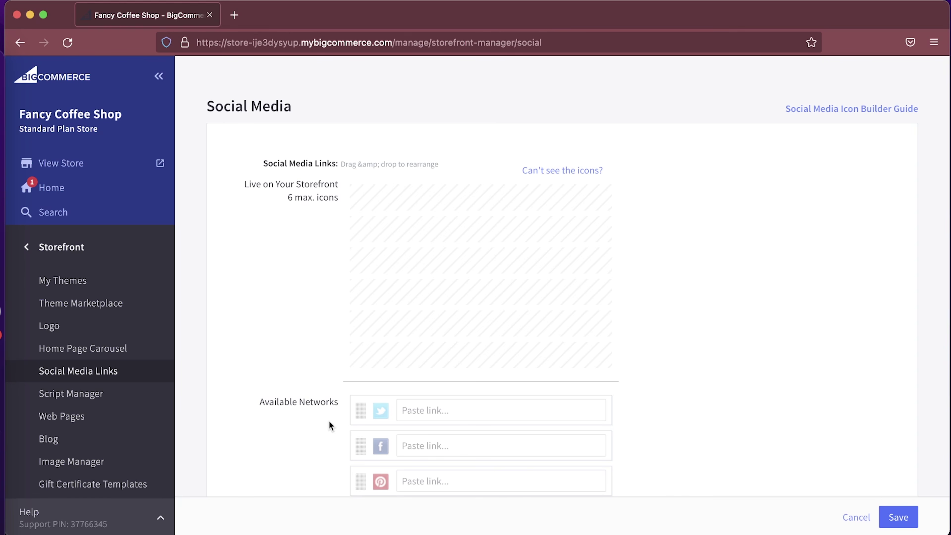
{"action": "scroll", "coordinate": [330, 426], "scroll_direction": "down", "scroll_amount": 3}
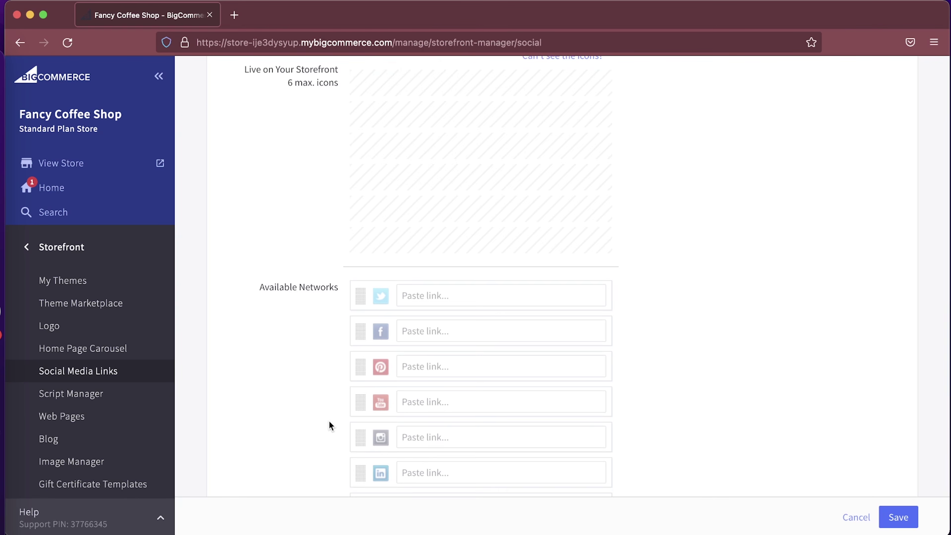
{"action": "scroll", "coordinate": [330, 425], "scroll_direction": "up", "scroll_amount": 3}
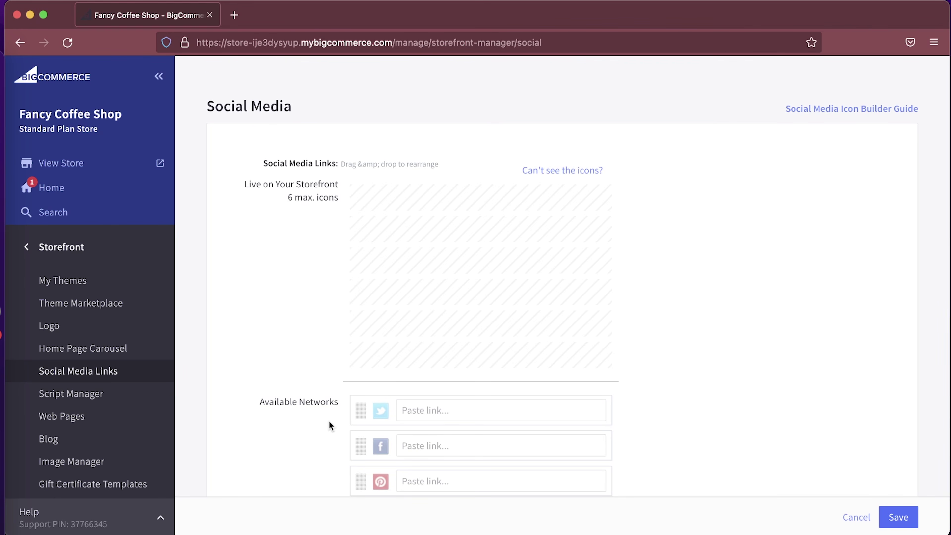
{"action": "scroll", "coordinate": [330, 425], "scroll_direction": "down", "scroll_amount": 2}
{"action": "scroll", "coordinate": [330, 425], "scroll_direction": "up", "scroll_amount": 1}
Step: Add Twitter, Pinterest, LinkedIn and Instagram to the social media icons live on the storefront
{"action": "left_click", "coordinate": [428, 374]}
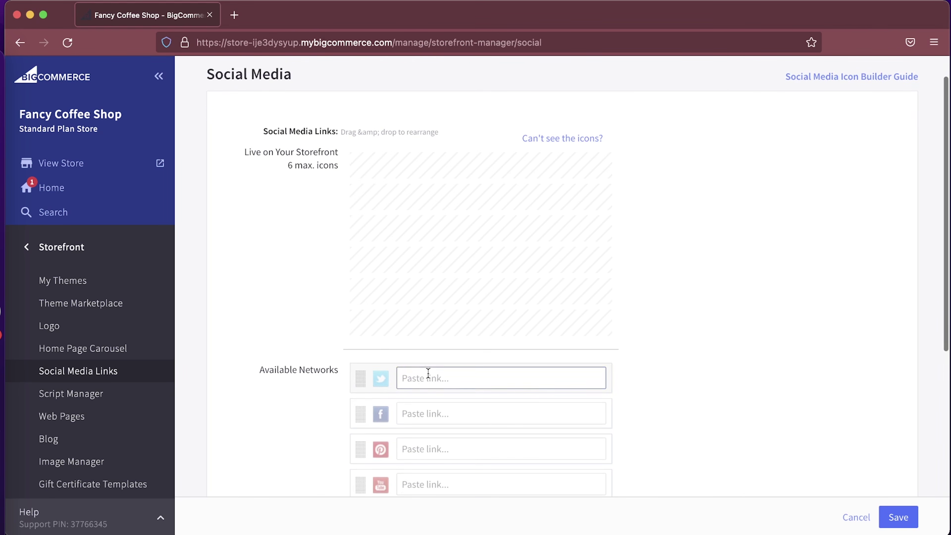
{"action": "left_click_drag", "start_coordinate": [362, 378], "coordinate": [356, 163]}
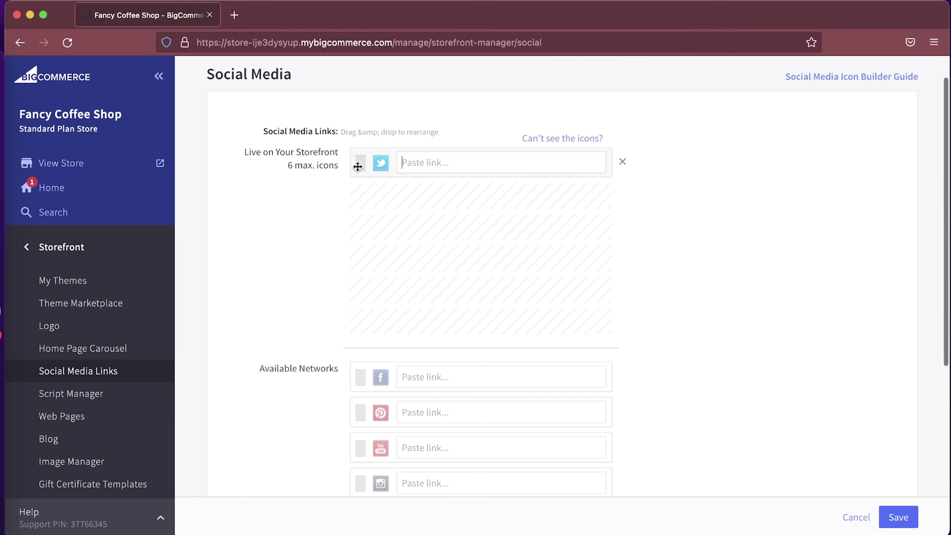
{"action": "right_click", "coordinate": [361, 419]}
{"action": "left_click", "coordinate": [362, 284]}
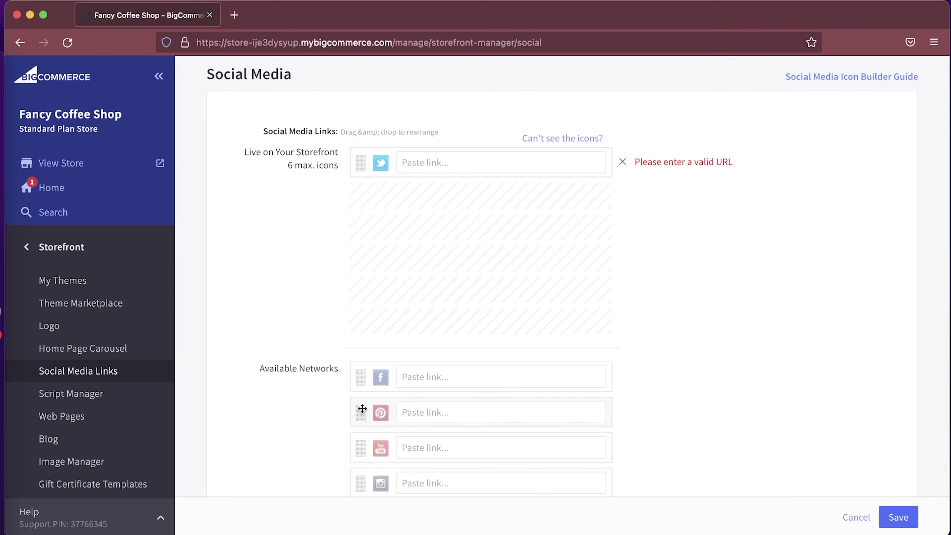
{"action": "left_click_drag", "start_coordinate": [362, 411], "coordinate": [361, 197]}
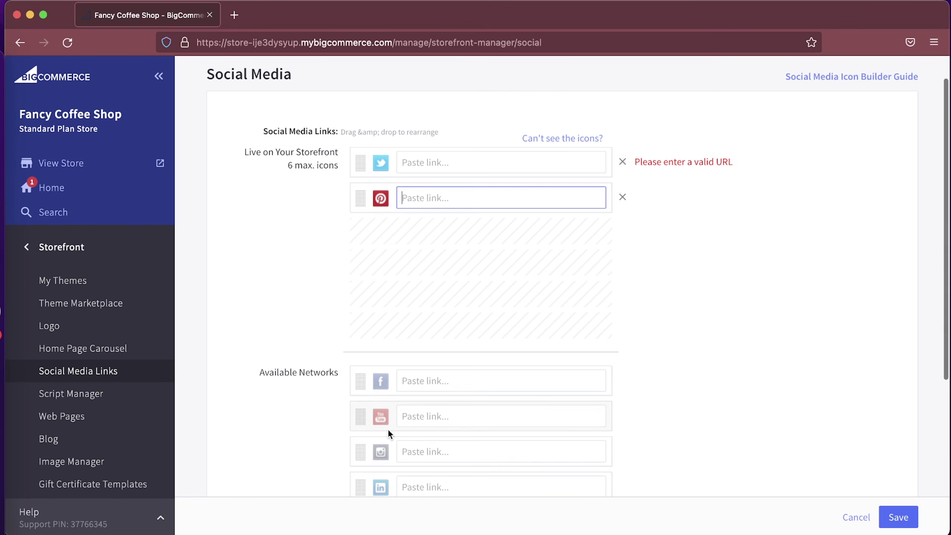
{"action": "scroll", "coordinate": [388, 431], "scroll_direction": "down", "scroll_amount": 2}
{"action": "left_click_drag", "start_coordinate": [360, 416], "coordinate": [361, 165]}
{"action": "left_click_drag", "start_coordinate": [360, 389], "coordinate": [356, 198]}
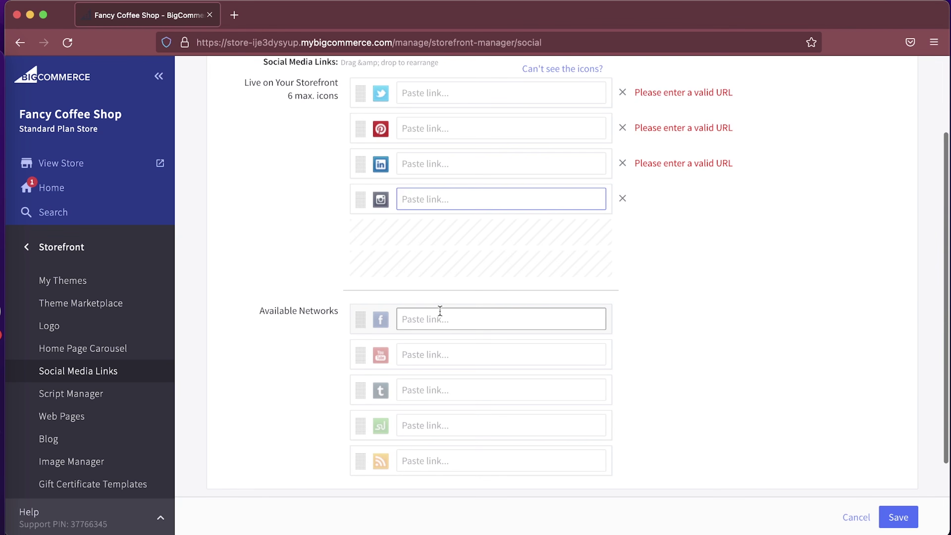
Step: Remove the Twitter, Pinterest and LinkedIn icons and discard the remaining social media changes
{"action": "scroll", "coordinate": [440, 311], "scroll_direction": "up", "scroll_amount": 3}
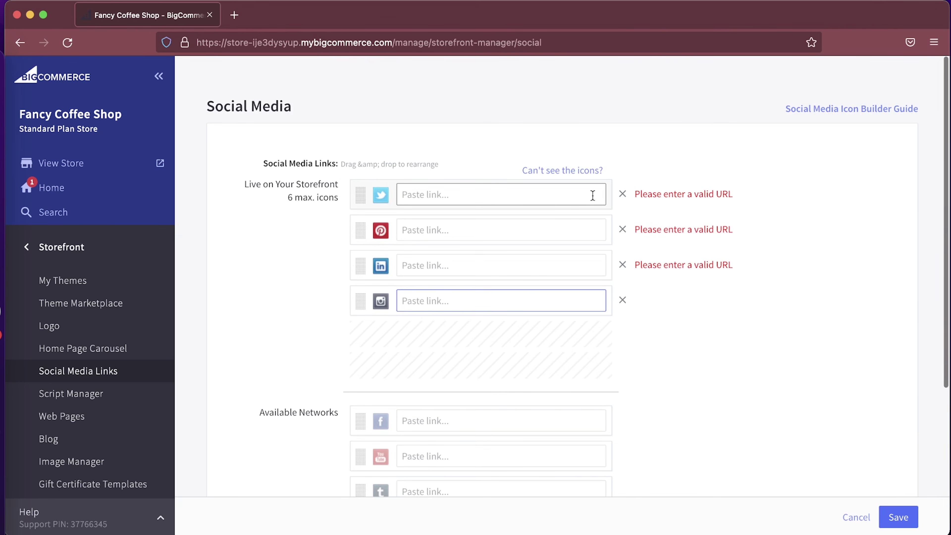
{"action": "left_click", "coordinate": [623, 194]}
{"action": "left_click", "coordinate": [623, 194]}
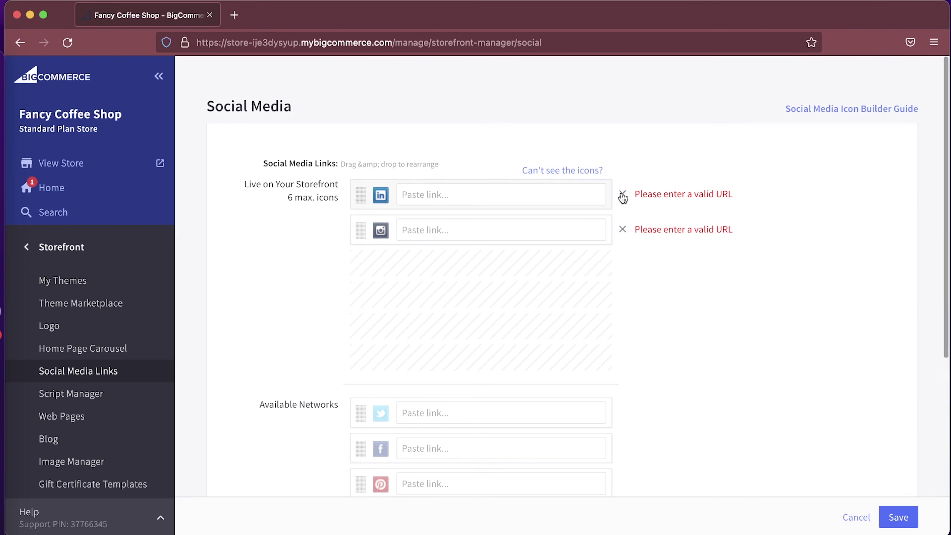
{"action": "left_click", "coordinate": [623, 193]}
{"action": "left_click", "coordinate": [852, 519]}
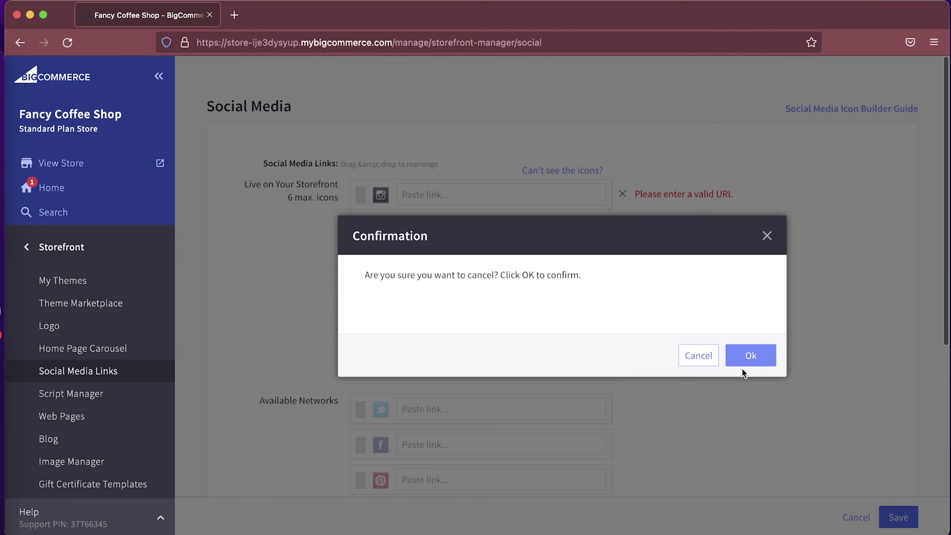
{"action": "left_click", "coordinate": [764, 353]}
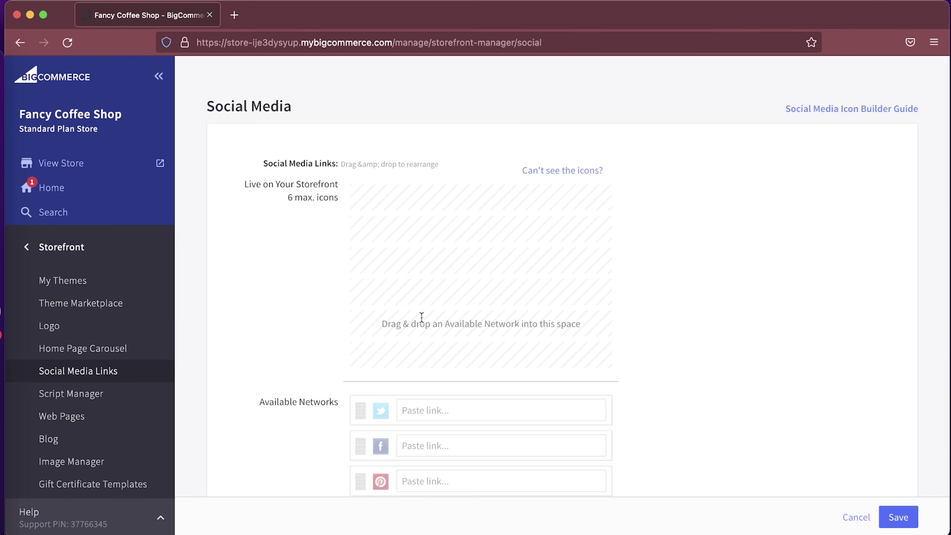
Step: Go past Script Manager to Web Pages, open the Shipping & Returns page for editing and review its policy text and navigation options
{"action": "left_click", "coordinate": [131, 399]}
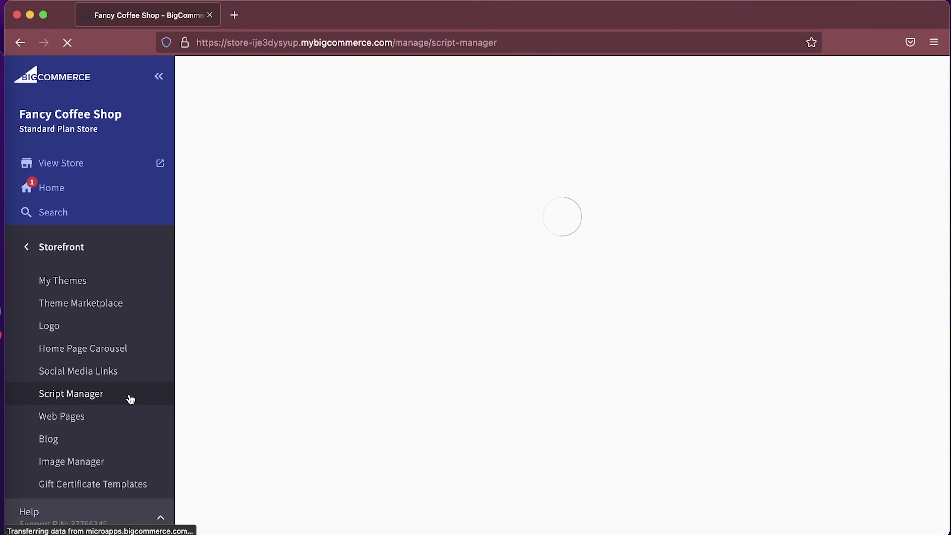
{"action": "left_click", "coordinate": [129, 427]}
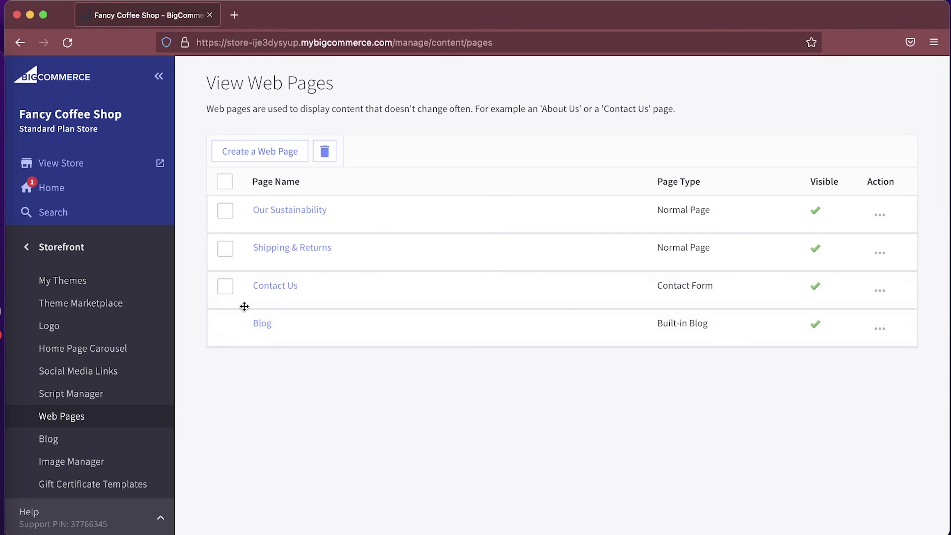
{"action": "left_click_drag", "start_coordinate": [221, 272], "coordinate": [224, 295]}
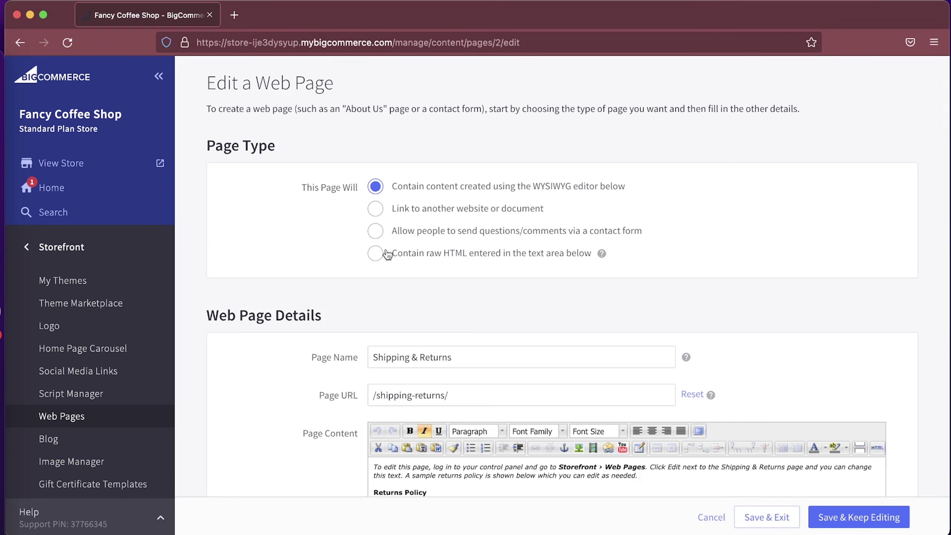
{"action": "scroll", "coordinate": [322, 248], "scroll_direction": "down", "scroll_amount": 4}
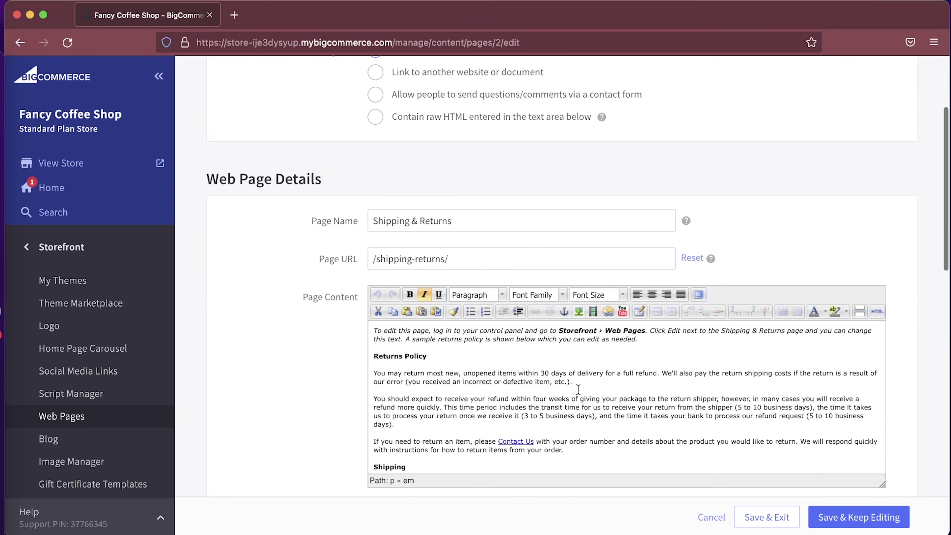
{"action": "scroll", "coordinate": [369, 421], "scroll_direction": "down", "scroll_amount": 5}
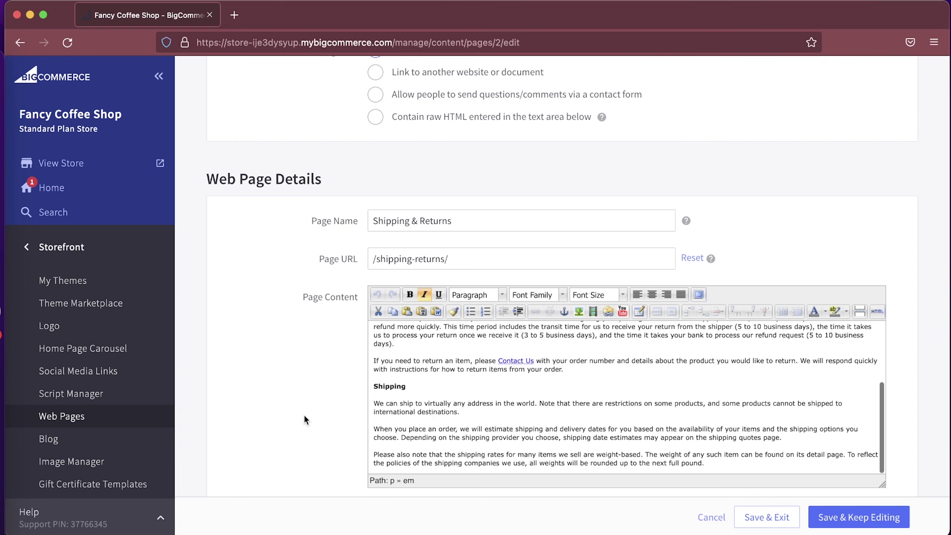
{"action": "scroll", "coordinate": [371, 418], "scroll_direction": "down", "scroll_amount": 3}
{"action": "scroll", "coordinate": [511, 328], "scroll_direction": "down", "scroll_amount": 3}
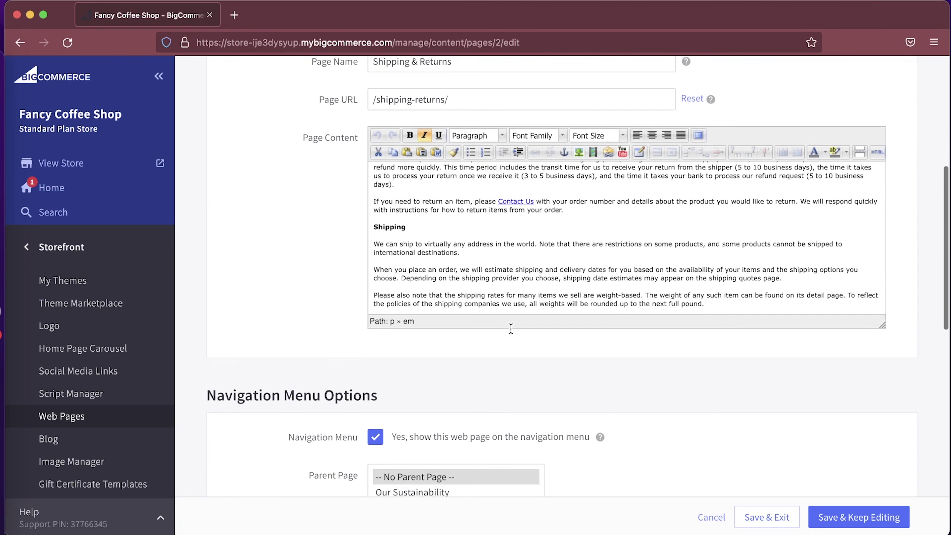
{"action": "scroll", "coordinate": [511, 328], "scroll_direction": "up", "scroll_amount": 2}
{"action": "scroll", "coordinate": [510, 328], "scroll_direction": "up", "scroll_amount": 4}
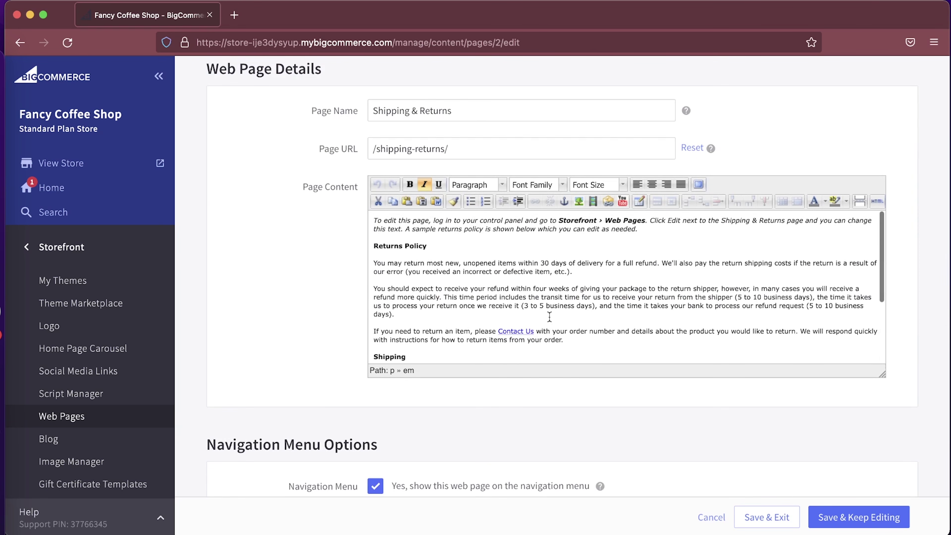
Step: Change the return processing time in the Shipping & Returns text to 3 to 9 business days, then save and exit the page
{"action": "left_click", "coordinate": [543, 307]}
{"action": "key", "text": "BackSpace"}
{"action": "type", "text": "9"}
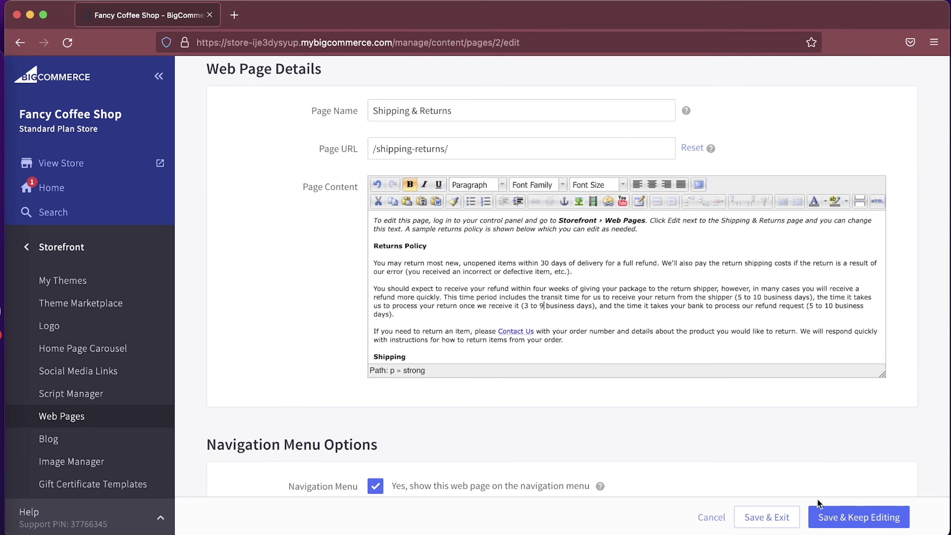
{"action": "left_click", "coordinate": [785, 520]}
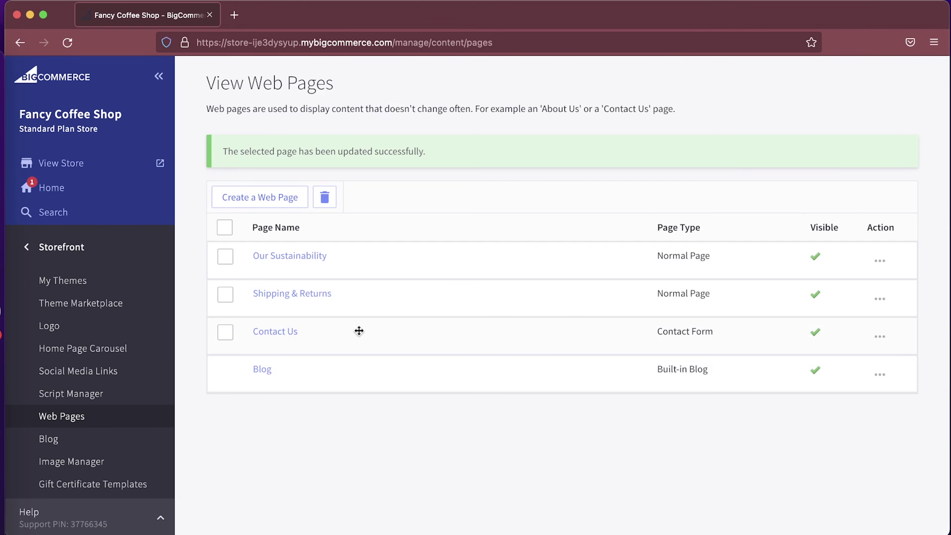
Step: Open the storefront's Blog, start a new blog post and review its content fields
{"action": "scroll", "coordinate": [123, 414], "scroll_direction": "down", "scroll_amount": 3}
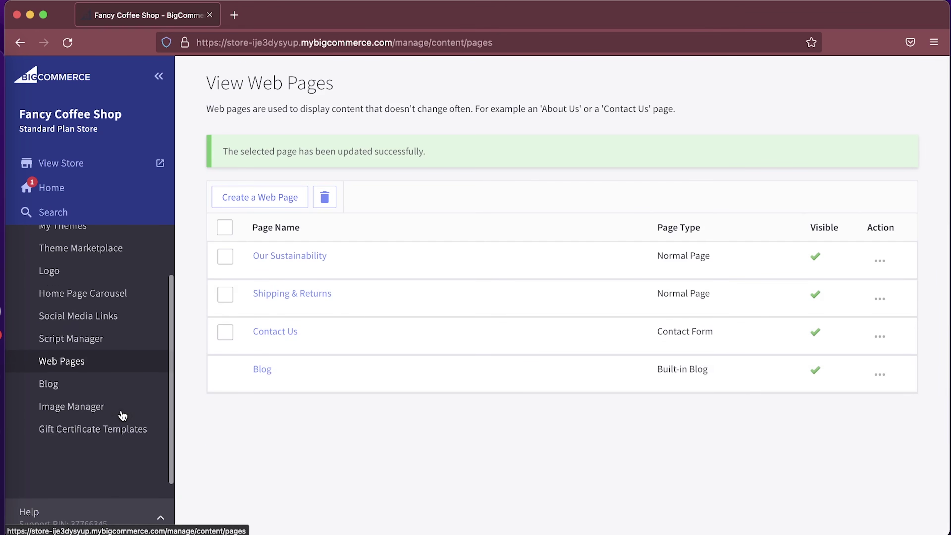
{"action": "left_click", "coordinate": [94, 378]}
{"action": "left_click", "coordinate": [116, 352]}
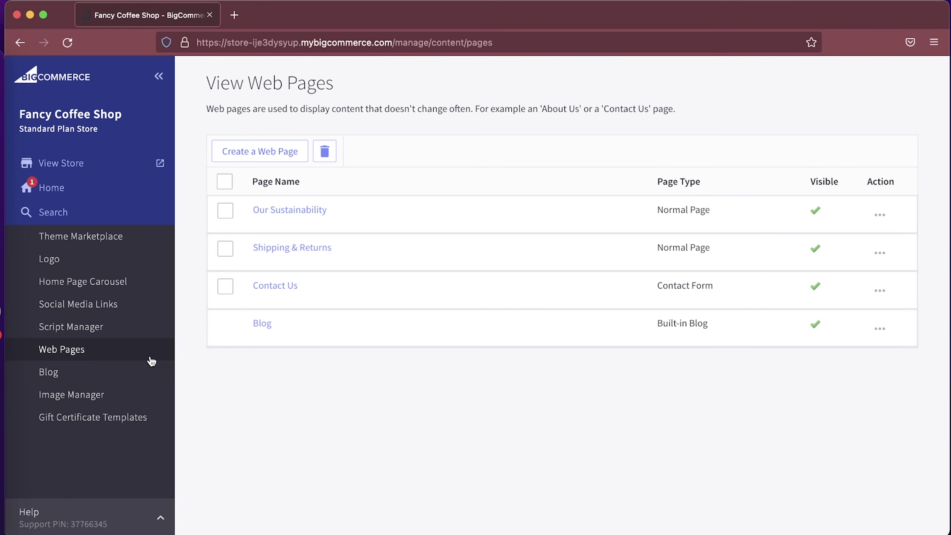
{"action": "left_click", "coordinate": [100, 379]}
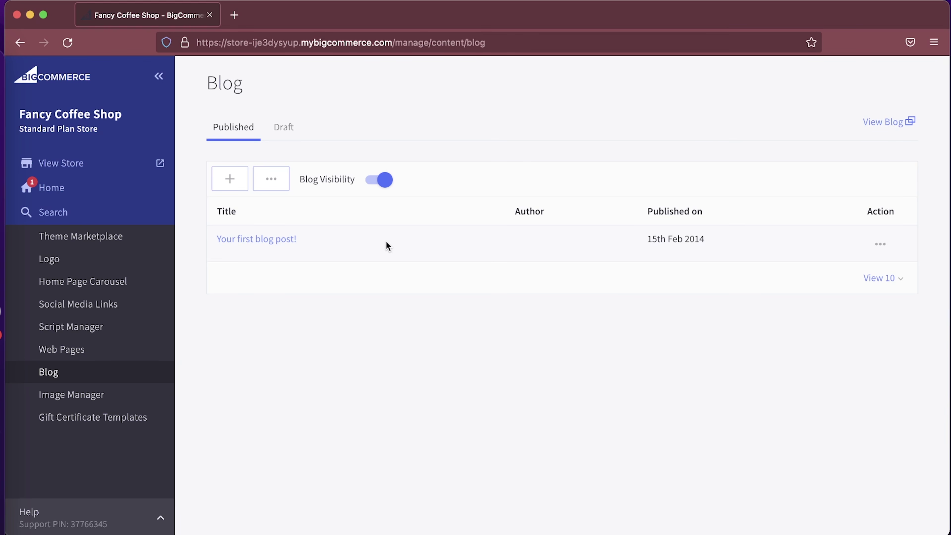
{"action": "left_click", "coordinate": [227, 179]}
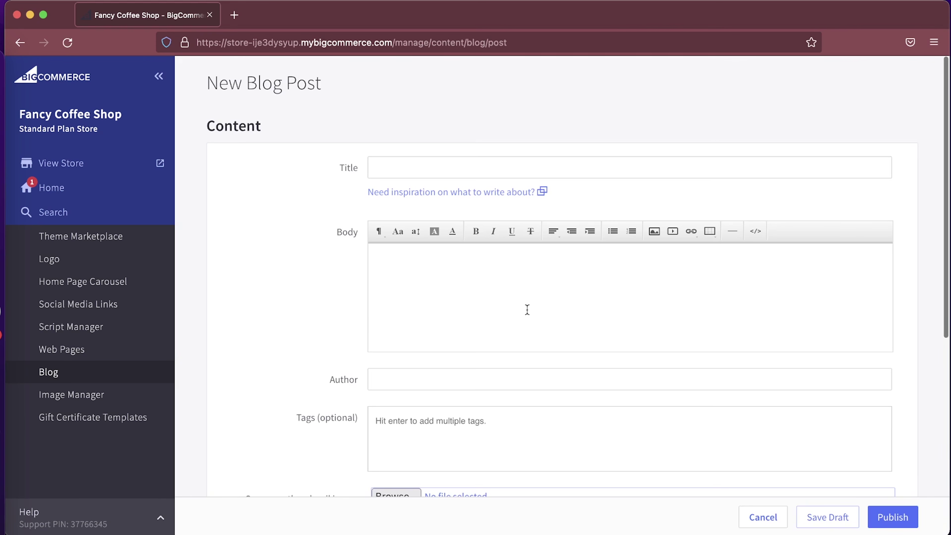
{"action": "scroll", "coordinate": [527, 309], "scroll_direction": "down", "scroll_amount": 3}
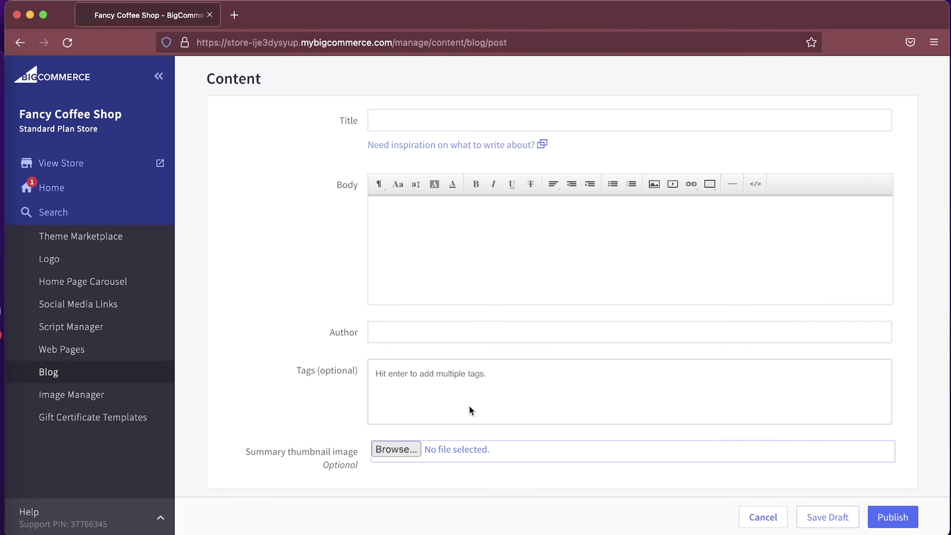
{"action": "left_click", "coordinate": [477, 214]}
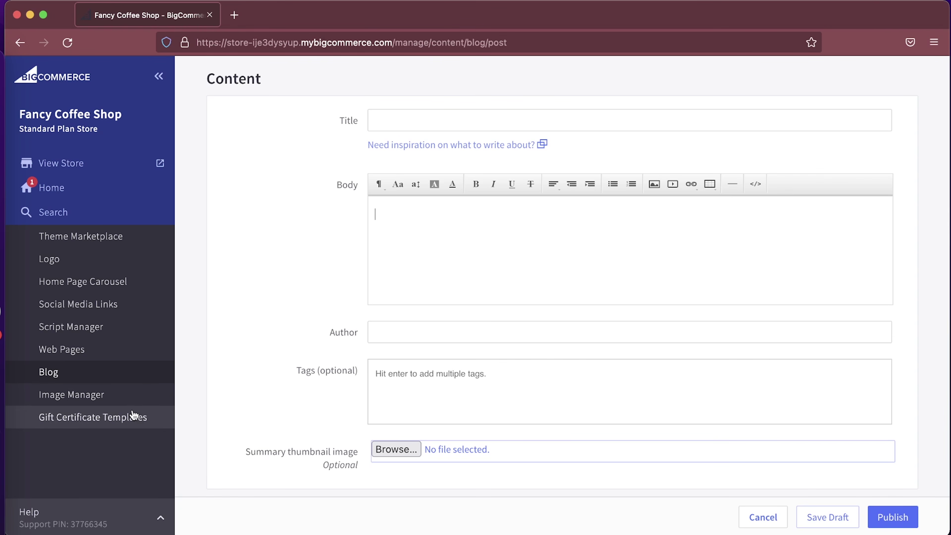
Step: View the Image Manager and the list of gift certificate templates
{"action": "left_click", "coordinate": [127, 399]}
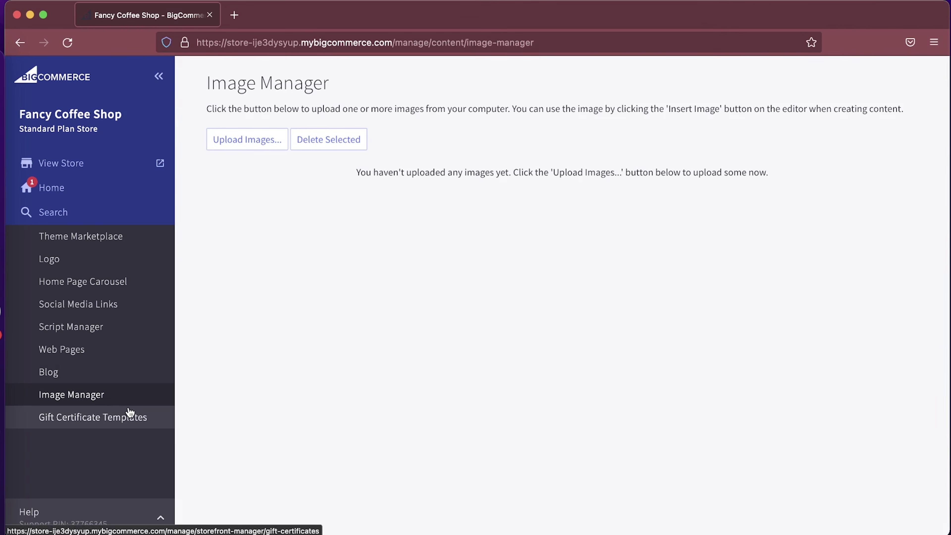
{"action": "left_click", "coordinate": [123, 421]}
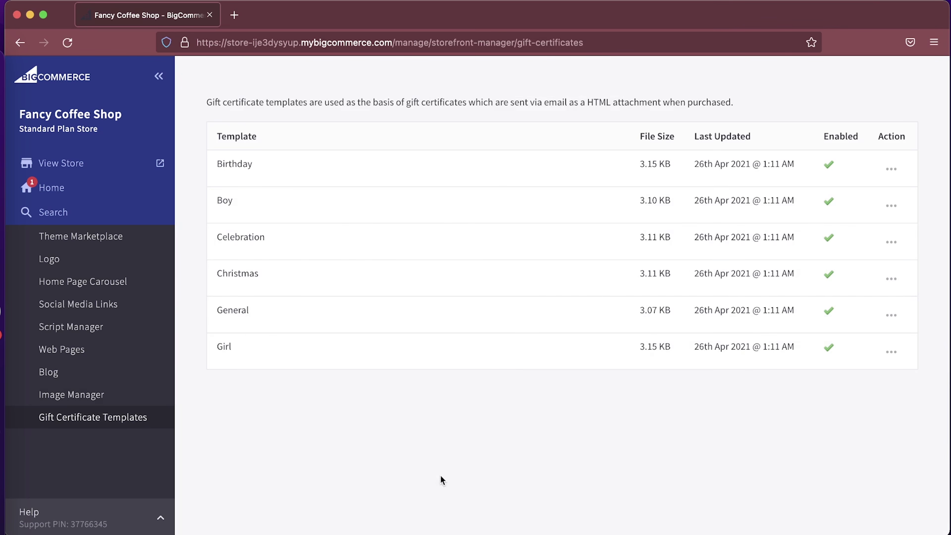
{"action": "scroll", "coordinate": [109, 365], "scroll_direction": "up", "scroll_amount": 3}
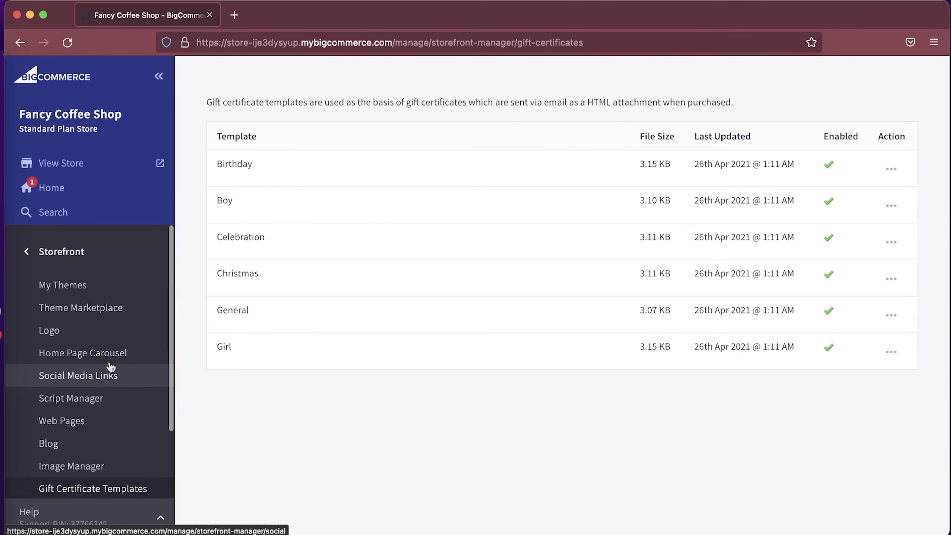
Step: Go to Banners under Marketing, start creating a banner and review its name, content and placement fields
{"action": "left_click", "coordinate": [30, 249]}
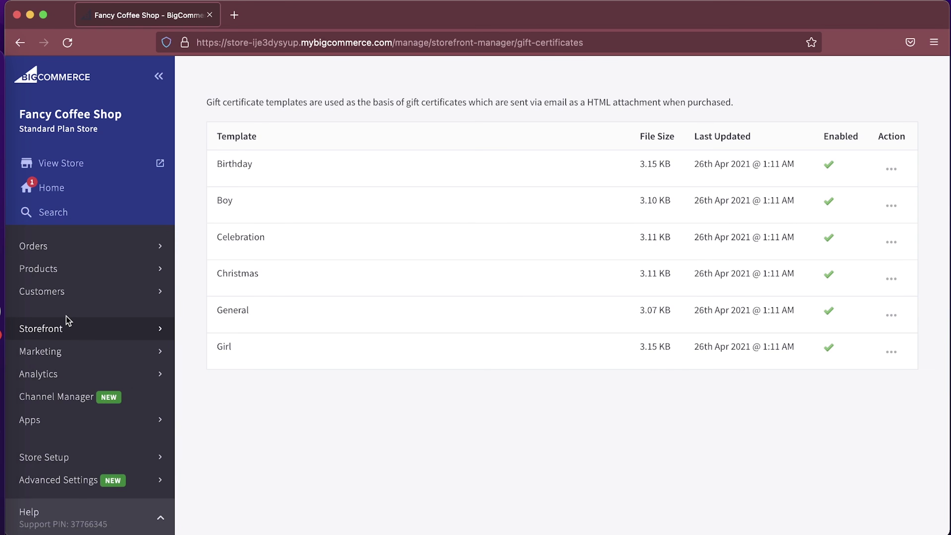
{"action": "left_click", "coordinate": [40, 351]}
{"action": "left_click", "coordinate": [21, 252]}
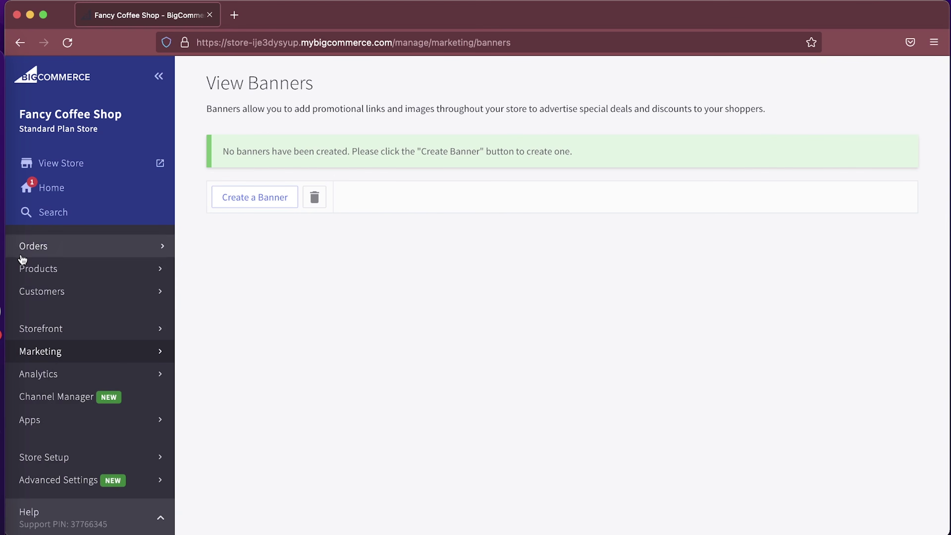
{"action": "left_click", "coordinate": [100, 352]}
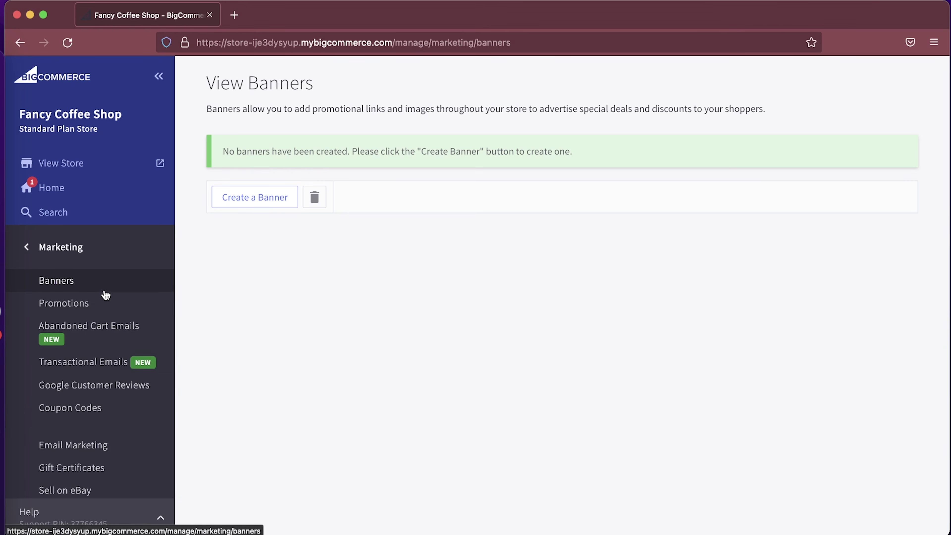
{"action": "left_click", "coordinate": [240, 203]}
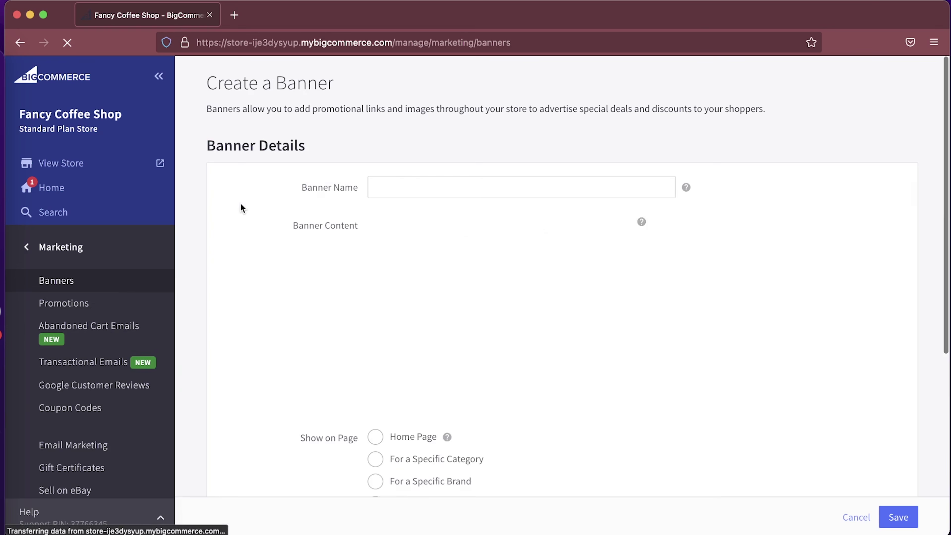
{"action": "left_click", "coordinate": [447, 191]}
{"action": "scroll", "coordinate": [585, 385], "scroll_direction": "down", "scroll_amount": 3}
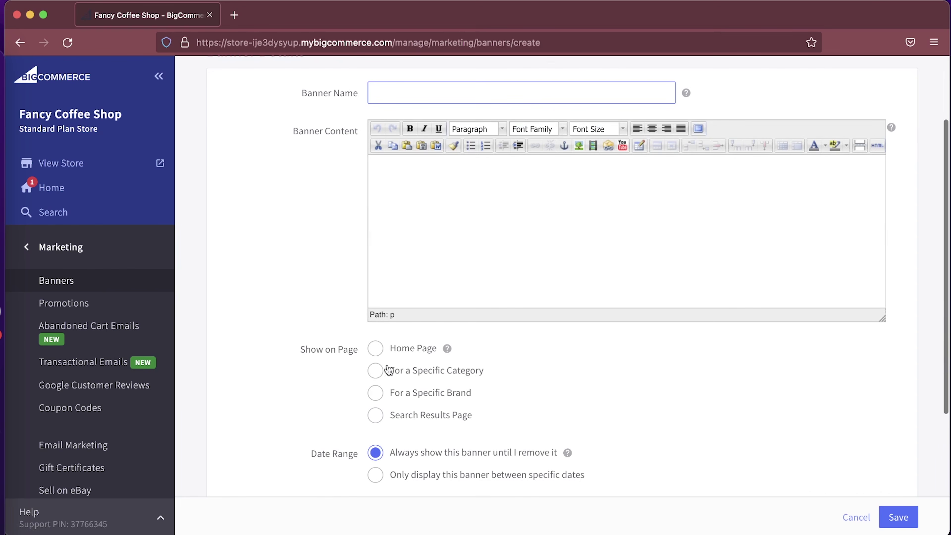
Step: Set the banner to show on the Home Page and try its visibility and specific-dates options, returning to always shown
{"action": "left_click", "coordinate": [373, 349]}
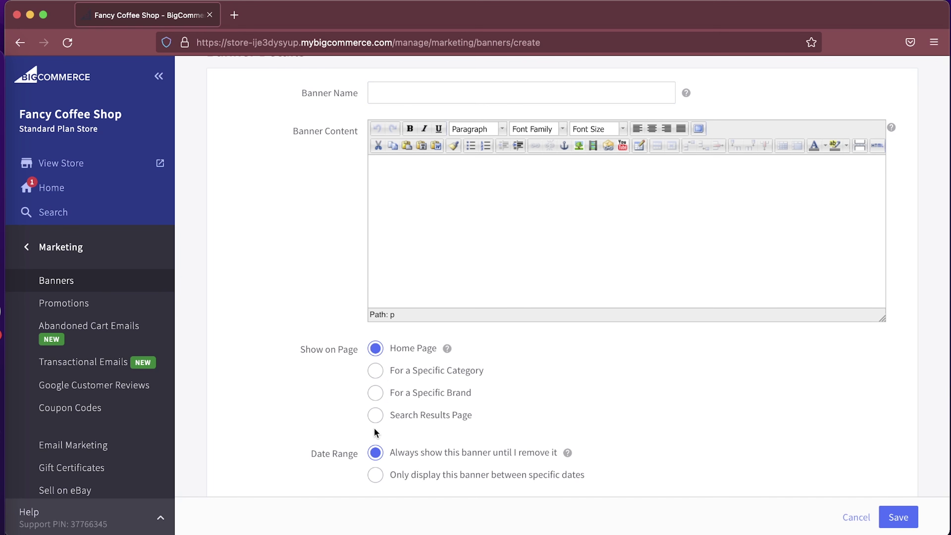
{"action": "scroll", "coordinate": [596, 444], "scroll_direction": "down", "scroll_amount": 1}
{"action": "scroll", "coordinate": [596, 443], "scroll_direction": "down", "scroll_amount": 2}
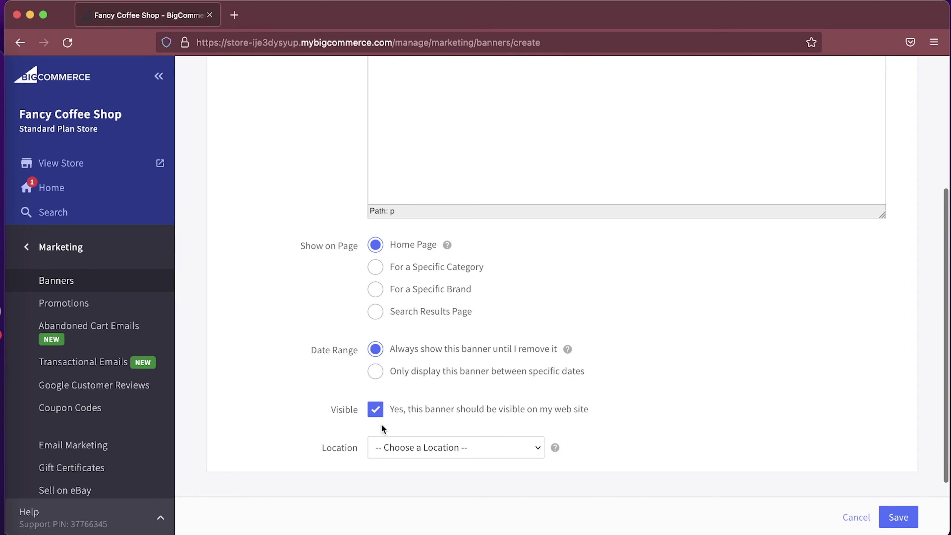
{"action": "left_click", "coordinate": [377, 413]}
{"action": "left_click", "coordinate": [378, 413]}
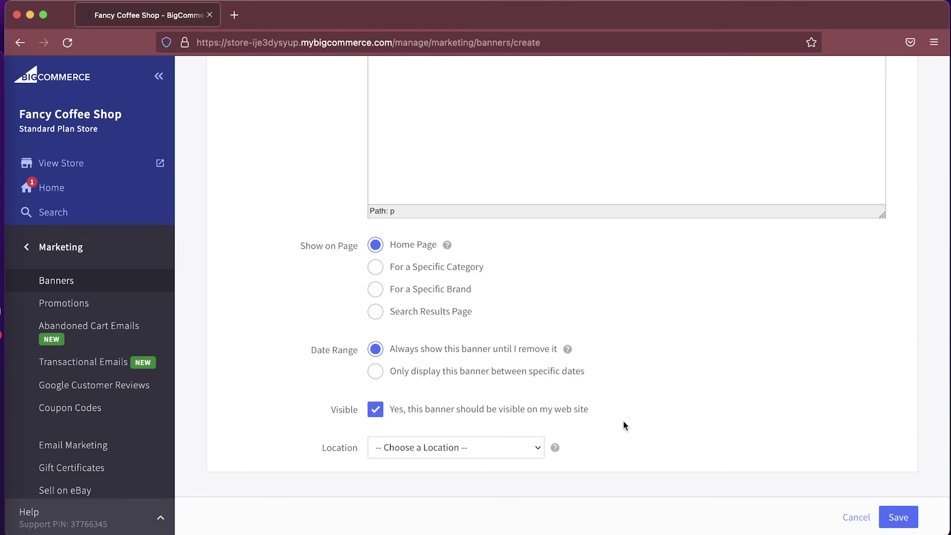
{"action": "left_click", "coordinate": [474, 379]}
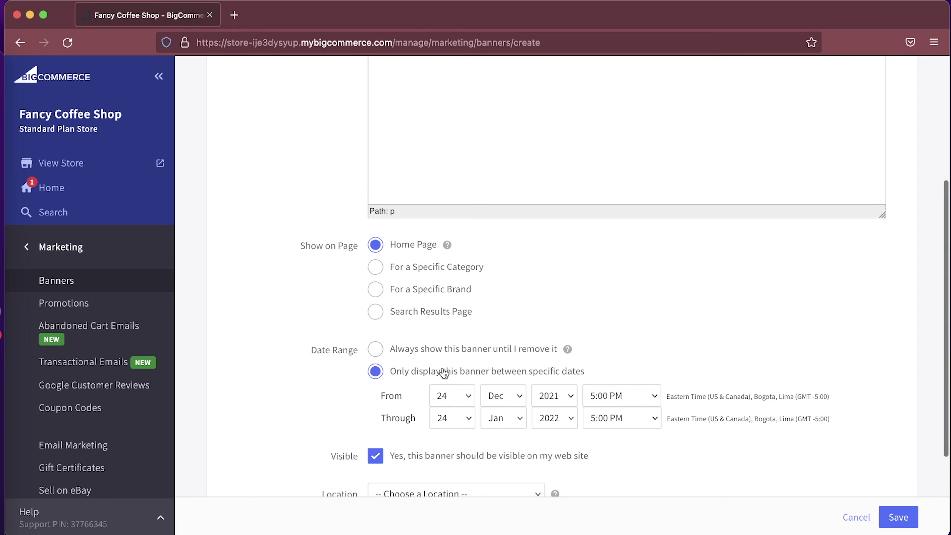
{"action": "left_click", "coordinate": [442, 353]}
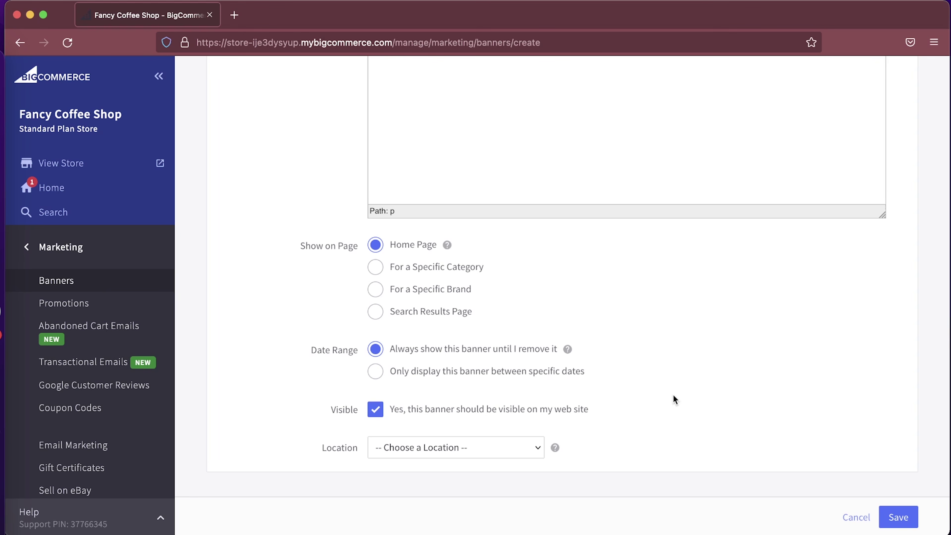
{"action": "scroll", "coordinate": [672, 394], "scroll_direction": "up", "scroll_amount": 5}
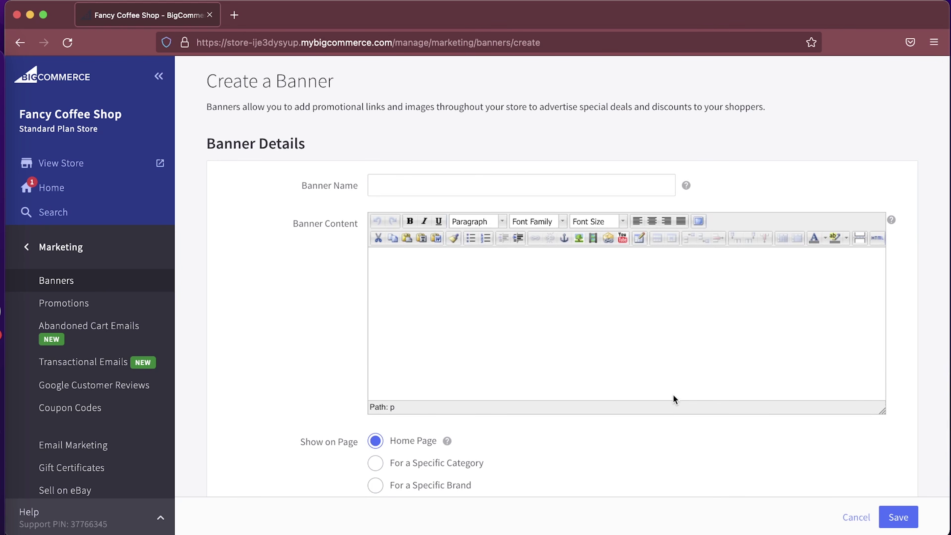
Step: Open Promotions, review the form for a new automatic promotion and cancel out of it
{"action": "left_click", "coordinate": [111, 306]}
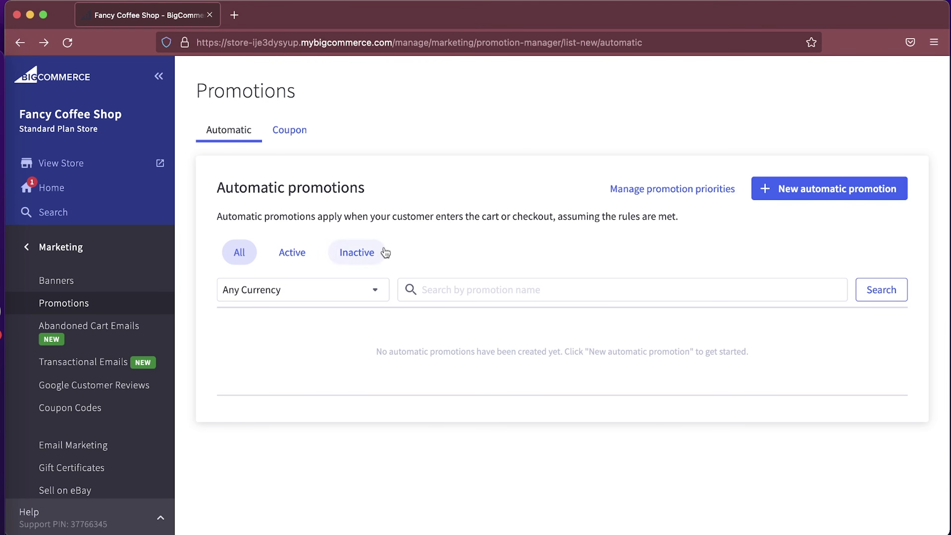
{"action": "left_click", "coordinate": [848, 191]}
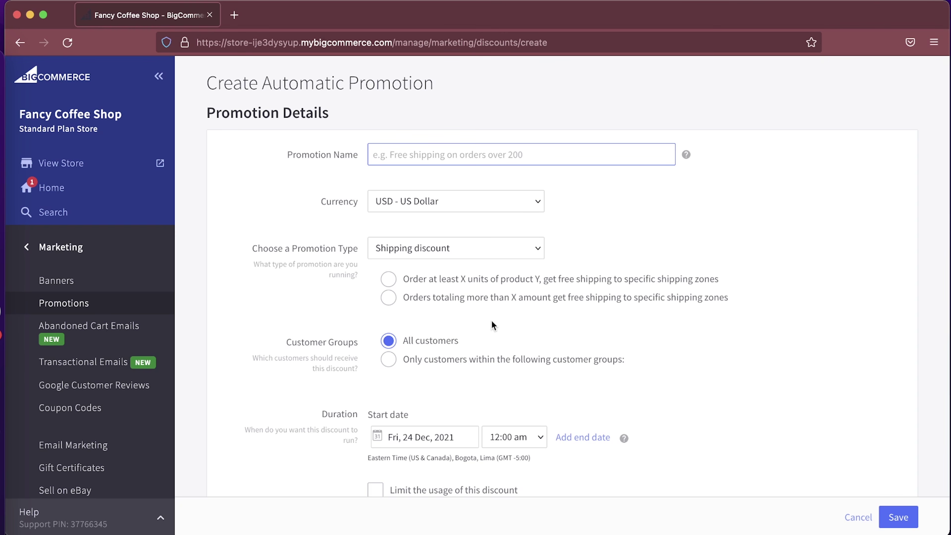
{"action": "left_click", "coordinate": [866, 516]}
{"action": "left_click", "coordinate": [740, 358]}
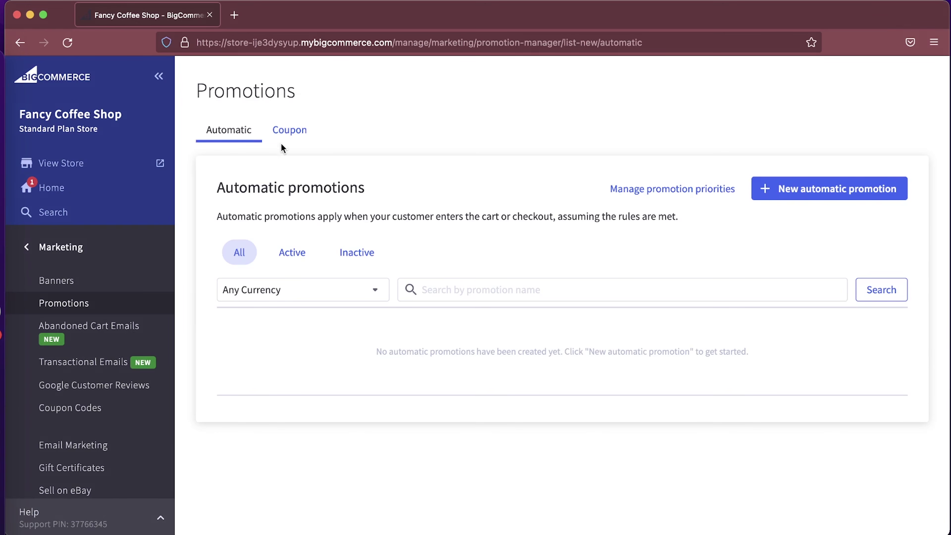
Step: Start a new coupon promotion and replace its generated coupon code with a first name in capital letters
{"action": "left_click", "coordinate": [298, 132]}
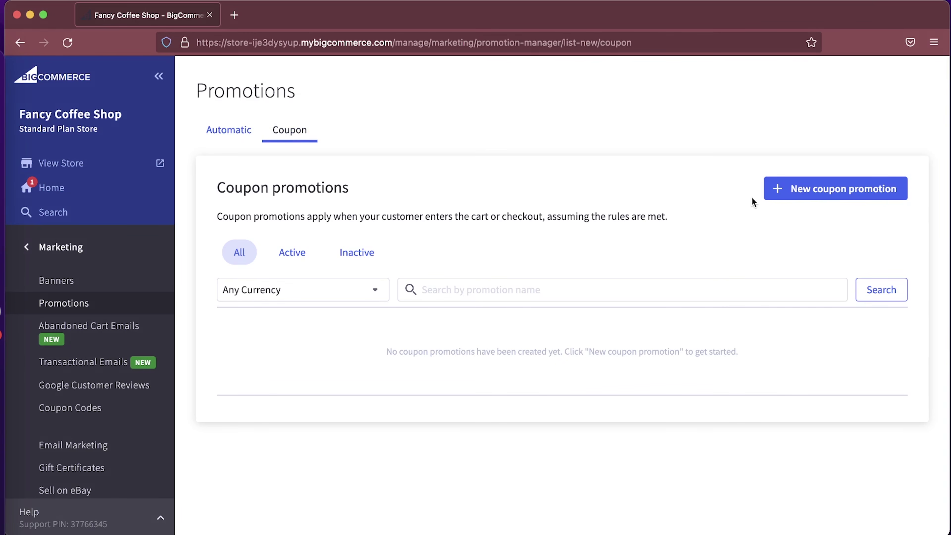
{"action": "left_click", "coordinate": [822, 190]}
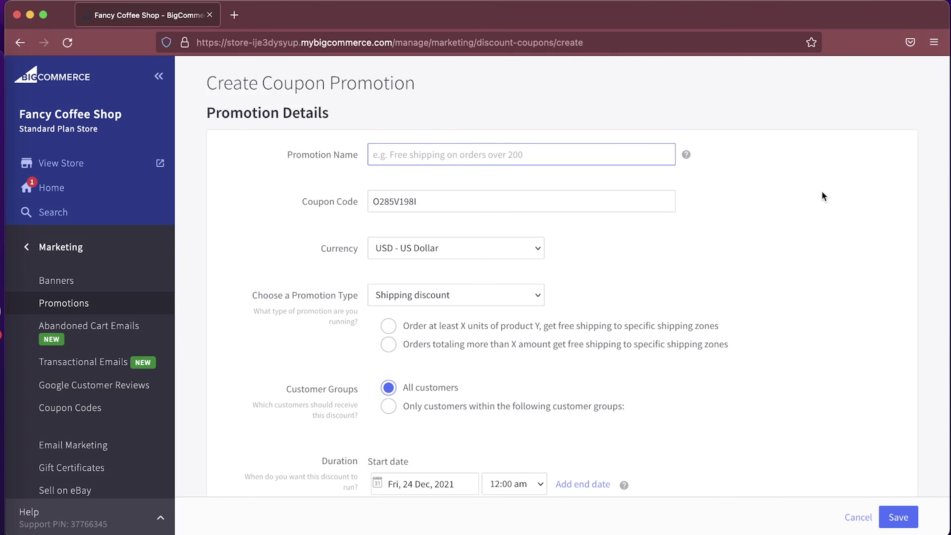
{"action": "left_click", "coordinate": [516, 204]}
{"action": "double_click", "coordinate": [518, 203]}
{"action": "type", "text": "MIKE"}
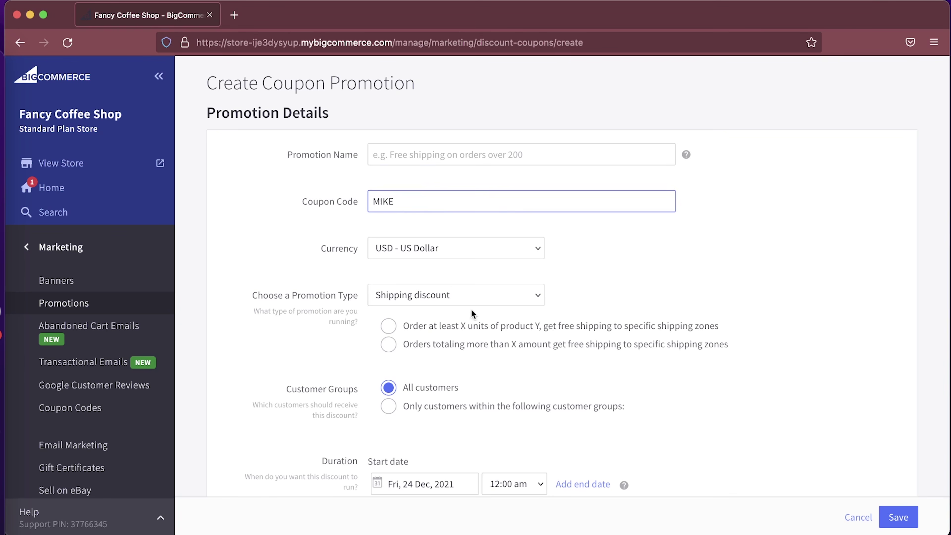
Step: Make the promotion a Product discount that applies an amount or % off to Product X, set to 10% off per unit
{"action": "left_click", "coordinate": [487, 295]}
{"action": "left_click", "coordinate": [486, 309]}
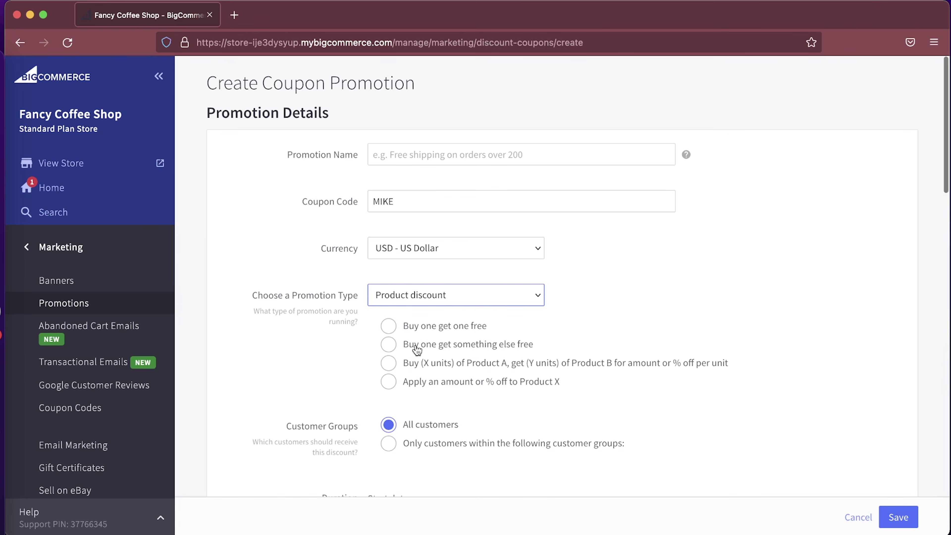
{"action": "left_click", "coordinate": [389, 381]}
{"action": "scroll", "coordinate": [534, 397], "scroll_direction": "down", "scroll_amount": 3}
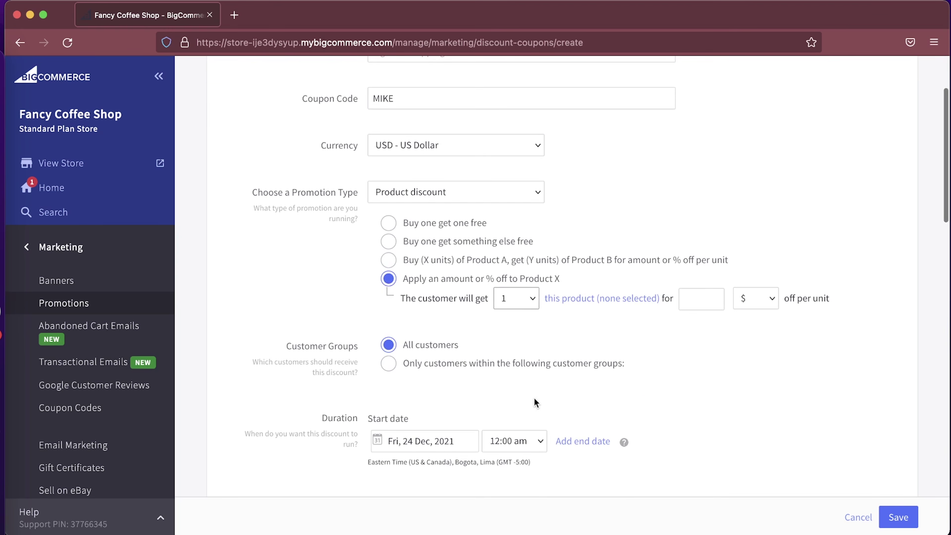
{"action": "left_click", "coordinate": [702, 299]}
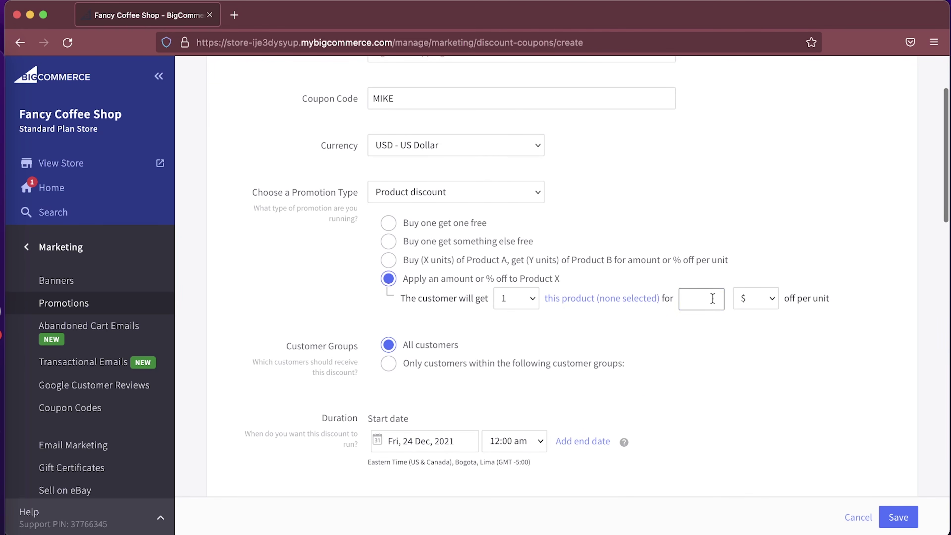
{"action": "type", "text": "10"}
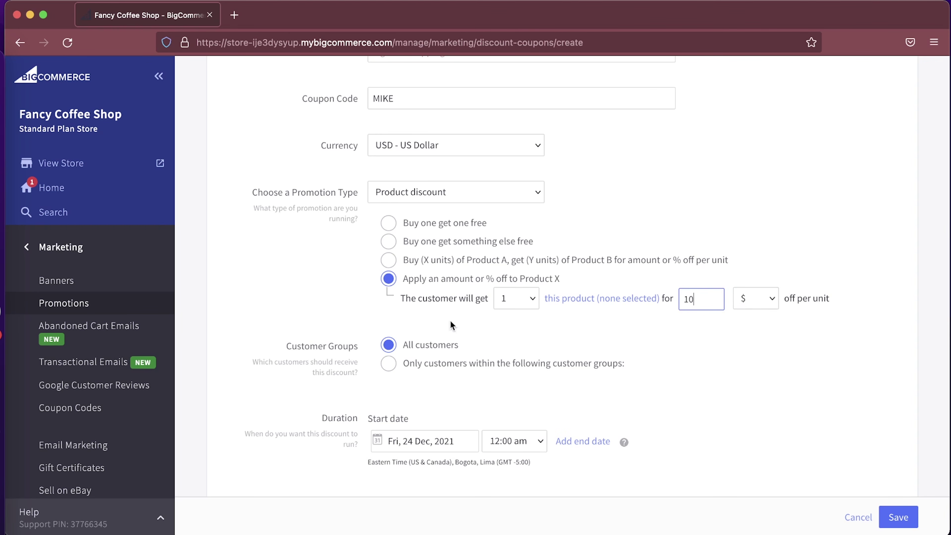
{"action": "left_click", "coordinate": [771, 306]}
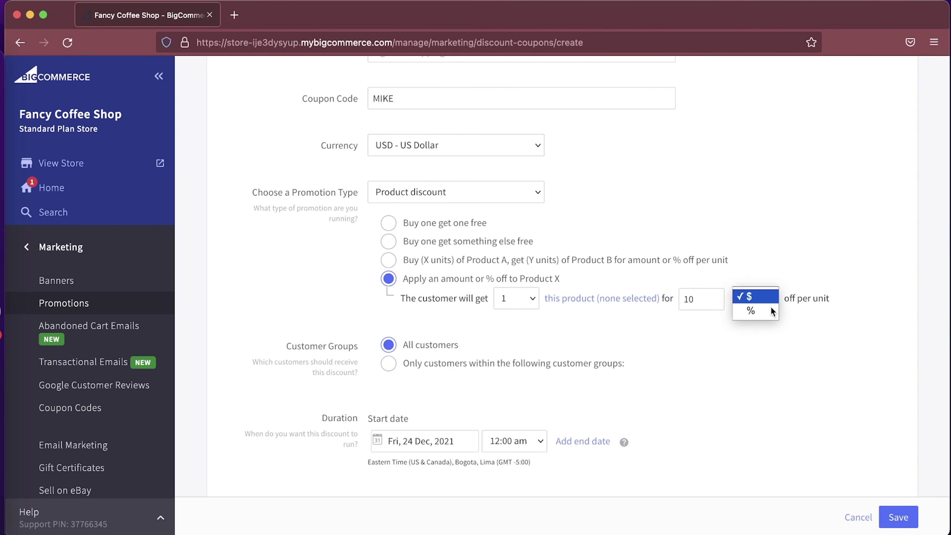
{"action": "left_click", "coordinate": [769, 310]}
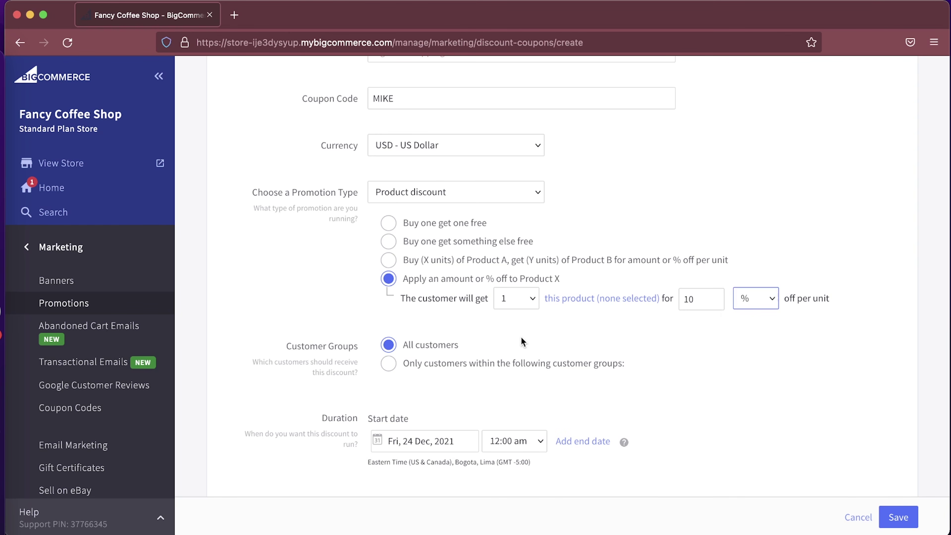
{"action": "scroll", "coordinate": [643, 367], "scroll_direction": "down", "scroll_amount": 3}
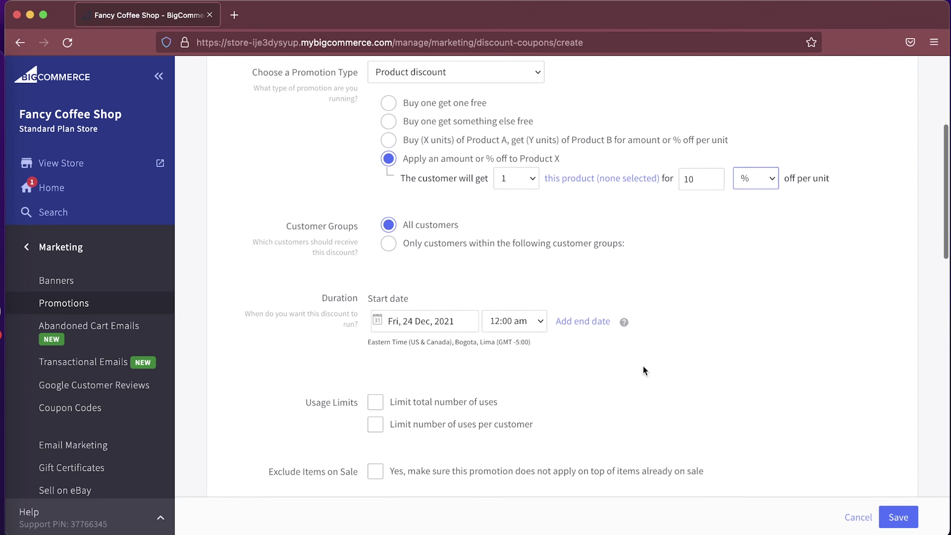
Step: Review the coupon promotion's remaining settings and try limiting its total uses and uses per customer, clearing both limits again
{"action": "scroll", "coordinate": [642, 365], "scroll_direction": "down", "scroll_amount": 1}
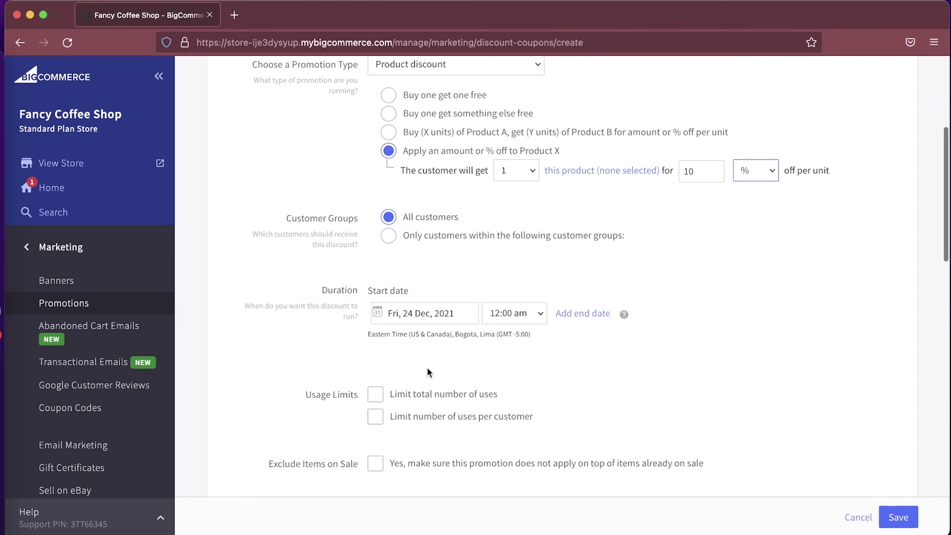
{"action": "scroll", "coordinate": [690, 386], "scroll_direction": "down", "scroll_amount": 3}
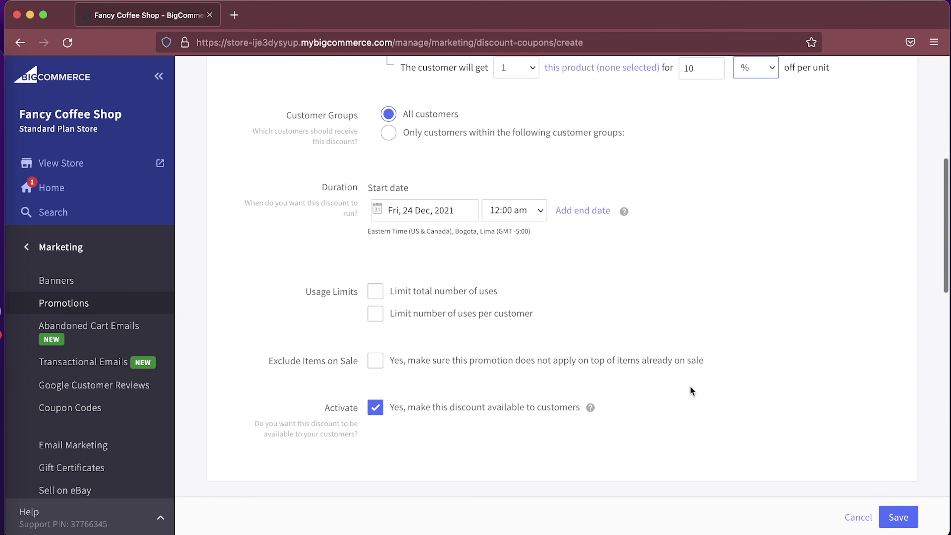
{"action": "left_click", "coordinate": [375, 294]}
{"action": "left_click", "coordinate": [376, 294]}
{"action": "left_click", "coordinate": [378, 316]}
{"action": "left_click", "coordinate": [376, 314]}
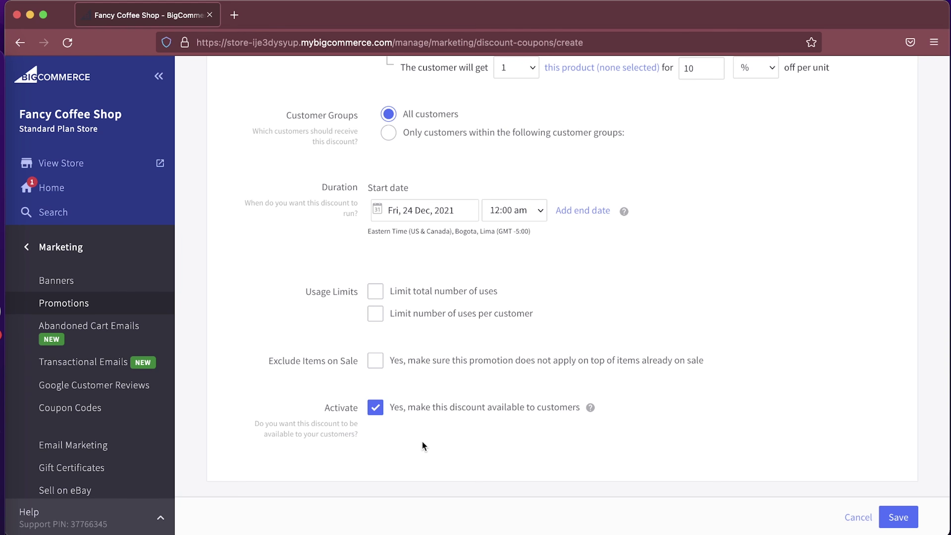
{"action": "scroll", "coordinate": [441, 412], "scroll_direction": "up", "scroll_amount": 5}
{"action": "scroll", "coordinate": [440, 412], "scroll_direction": "up", "scroll_amount": 5}
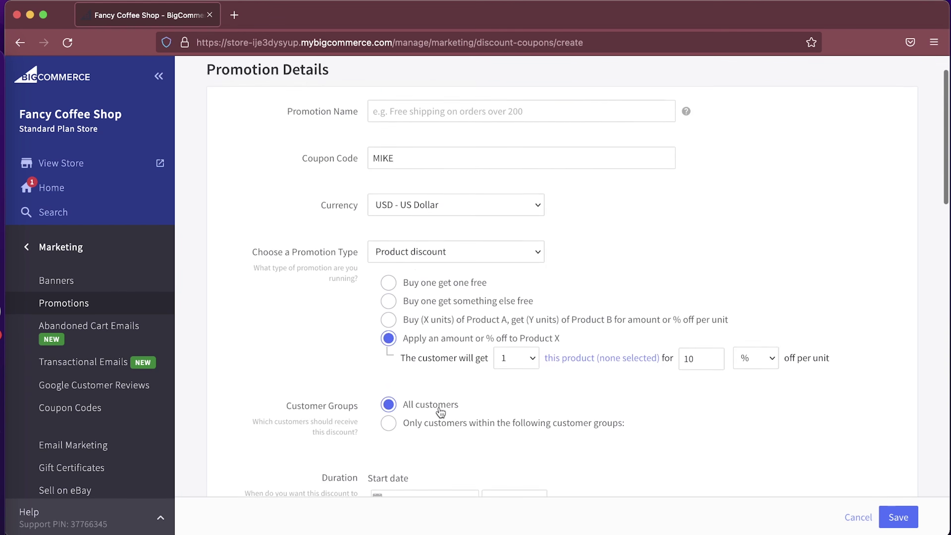
Step: Look at the Abandoned Cart Emails page and the Coupon Codes list in the Marketing section
{"action": "left_click", "coordinate": [116, 309]}
{"action": "left_click", "coordinate": [113, 327]}
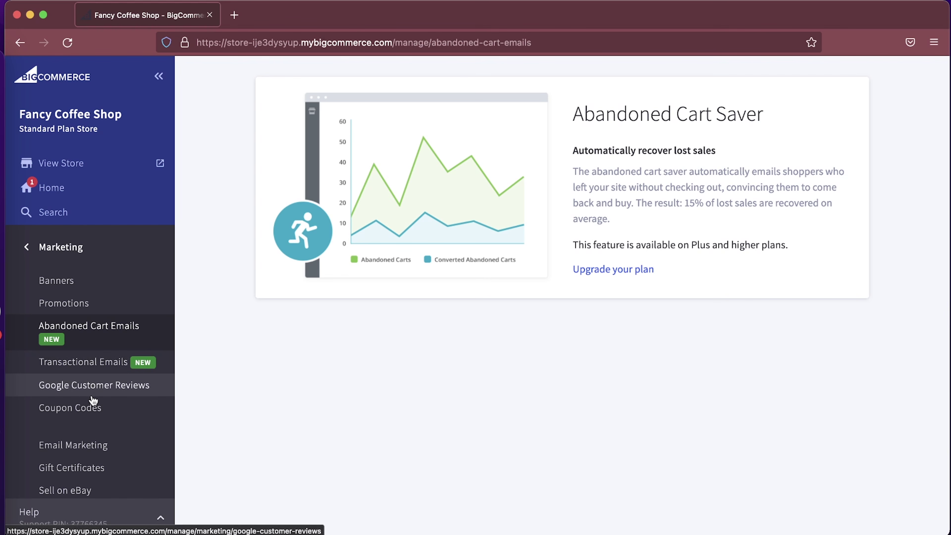
{"action": "scroll", "coordinate": [94, 393], "scroll_direction": "down", "scroll_amount": 3}
{"action": "left_click", "coordinate": [104, 344]}
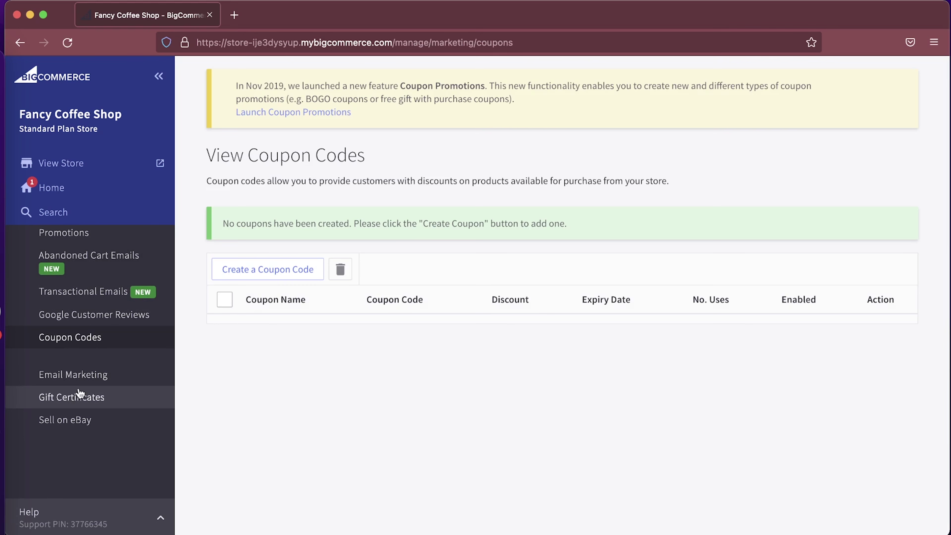
Step: Enable the gift certificate system in the Gift Certificates settings, save the change and cancel out of the form
{"action": "left_click", "coordinate": [94, 400]}
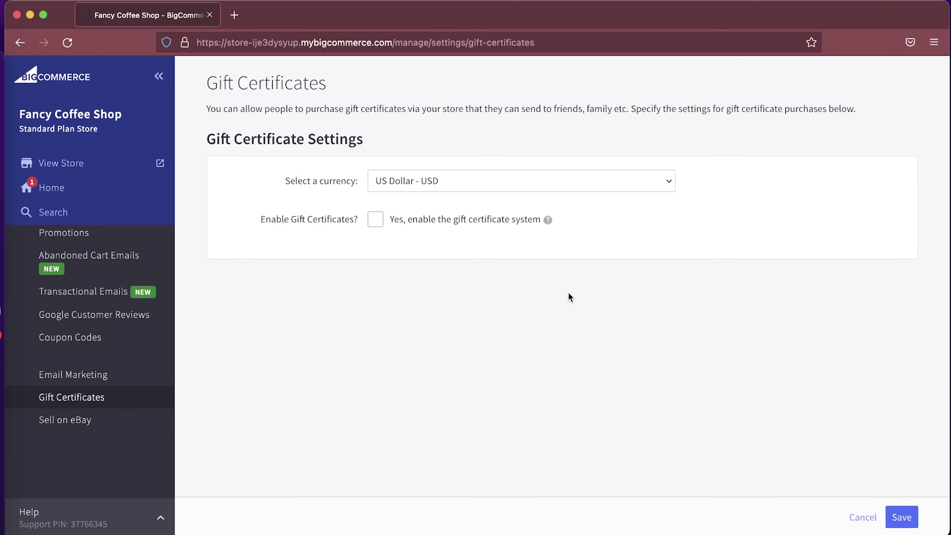
{"action": "left_click", "coordinate": [383, 219]}
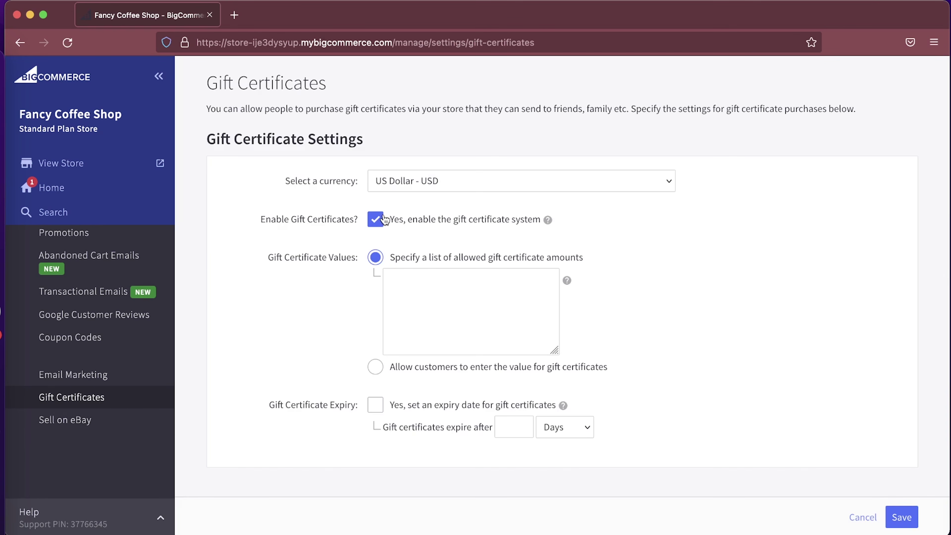
{"action": "left_click", "coordinate": [378, 223]}
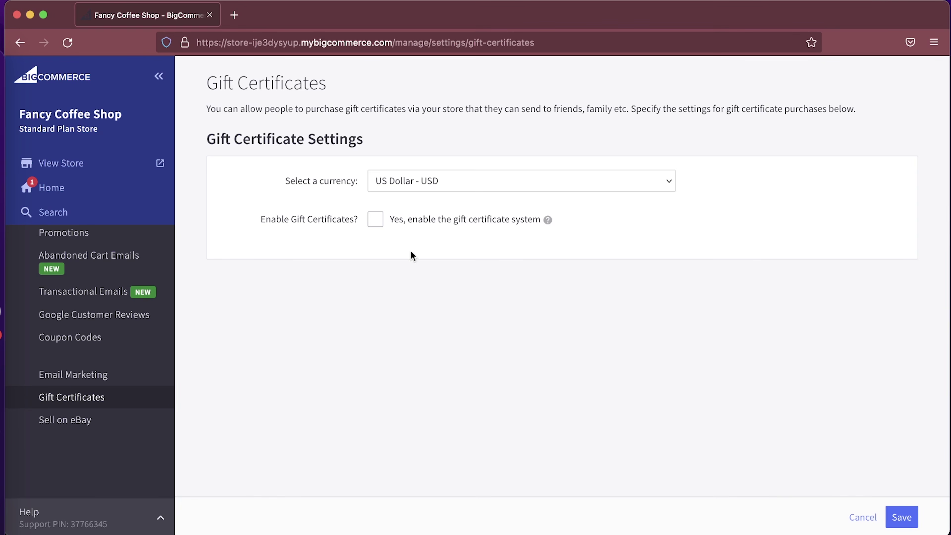
{"action": "left_click", "coordinate": [375, 224]}
{"action": "scroll", "coordinate": [682, 348], "scroll_direction": "down", "scroll_amount": 2}
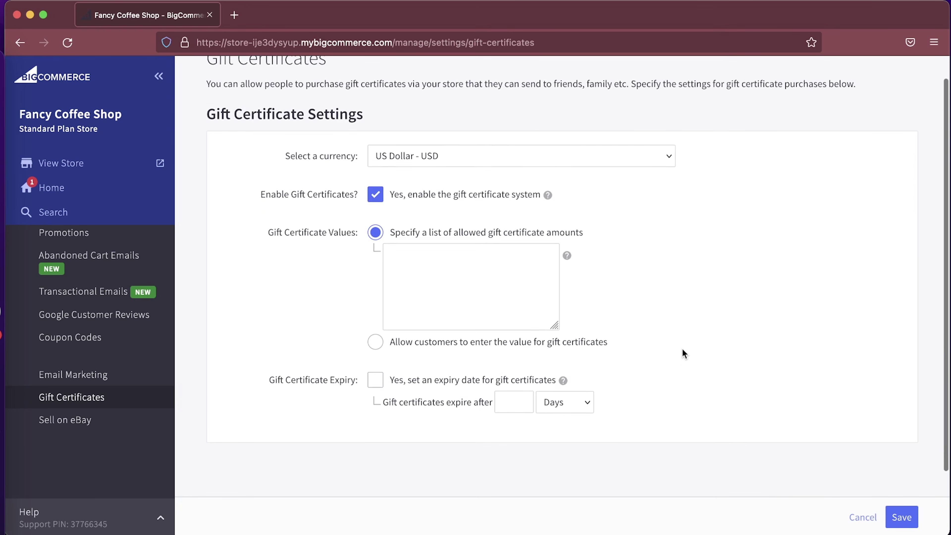
{"action": "left_click", "coordinate": [902, 517]}
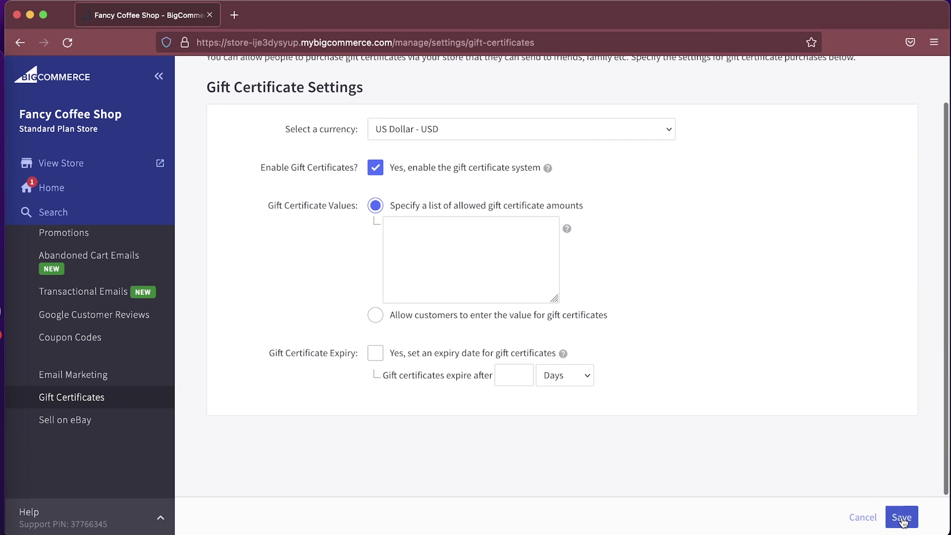
{"action": "left_click", "coordinate": [863, 517]}
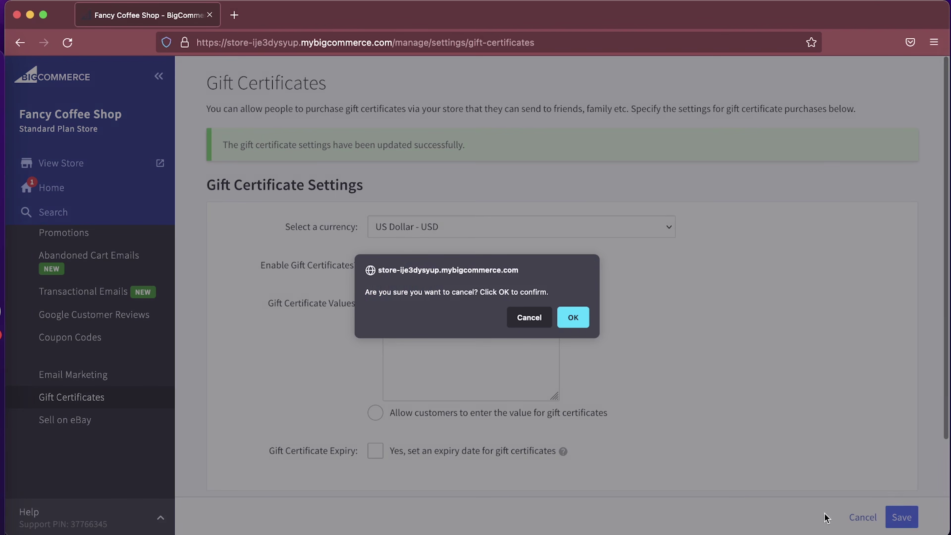
{"action": "left_click", "coordinate": [570, 318]}
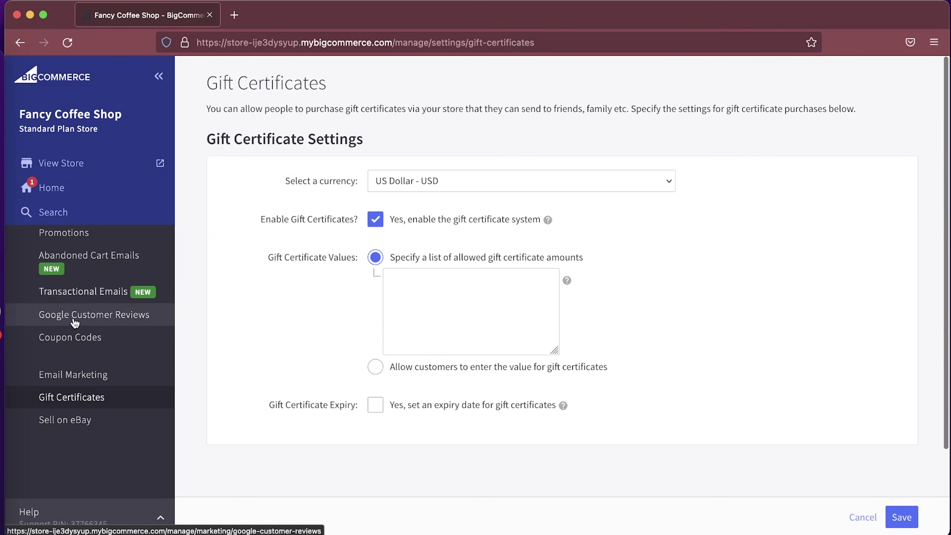
Step: Look through the store's Analytics reports, from Overview through Insights and Real time to Merchandising, and the other available report types
{"action": "scroll", "coordinate": [57, 249], "scroll_direction": "up", "scroll_amount": 3}
{"action": "left_click", "coordinate": [32, 252]}
{"action": "left_click", "coordinate": [117, 375]}
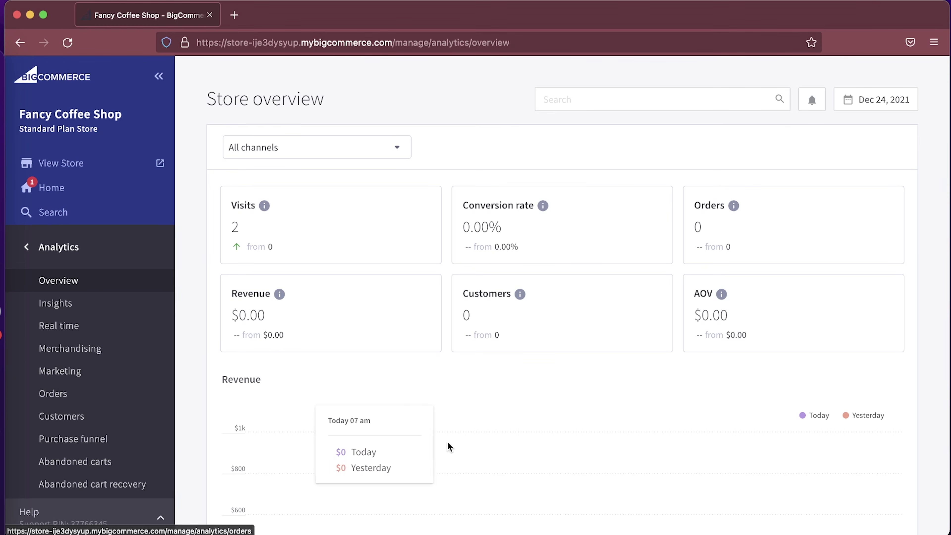
{"action": "left_click", "coordinate": [63, 303]}
{"action": "left_click", "coordinate": [72, 329]}
{"action": "left_click", "coordinate": [77, 350]}
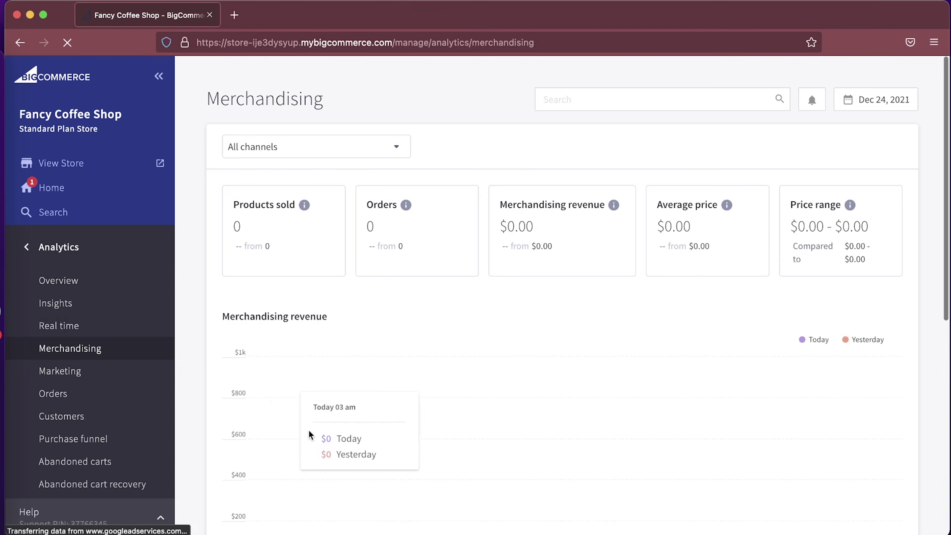
{"action": "scroll", "coordinate": [107, 430], "scroll_direction": "down", "scroll_amount": 3}
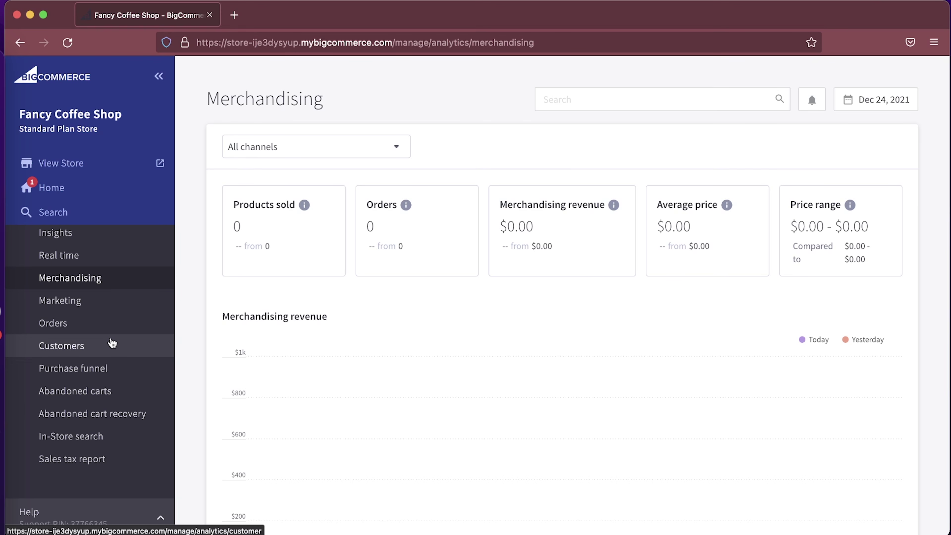
{"action": "scroll", "coordinate": [112, 343], "scroll_direction": "up", "scroll_amount": 3}
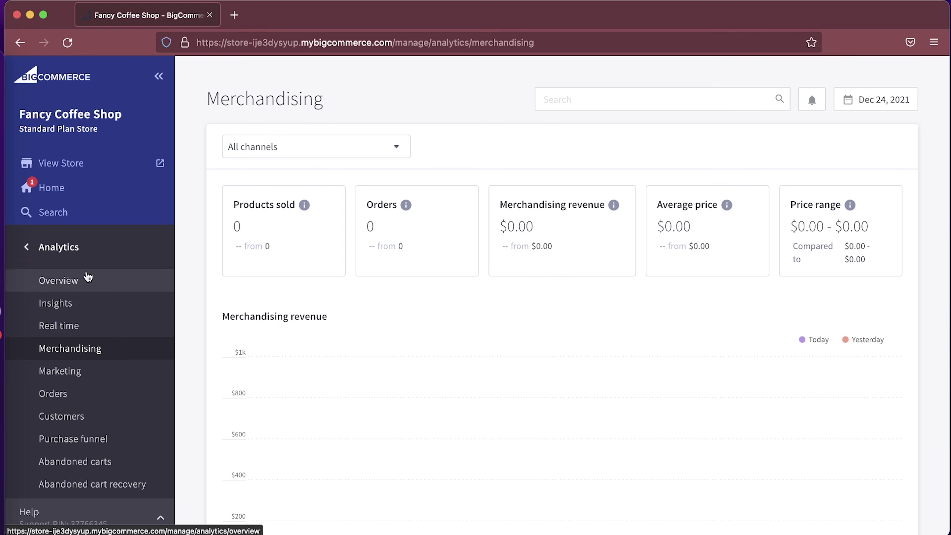
Step: Open the Channel Manager and review the storefront, marketplace, point of sale, and ads and social channels
{"action": "left_click", "coordinate": [60, 248]}
{"action": "scroll", "coordinate": [90, 423], "scroll_direction": "down", "scroll_amount": 3}
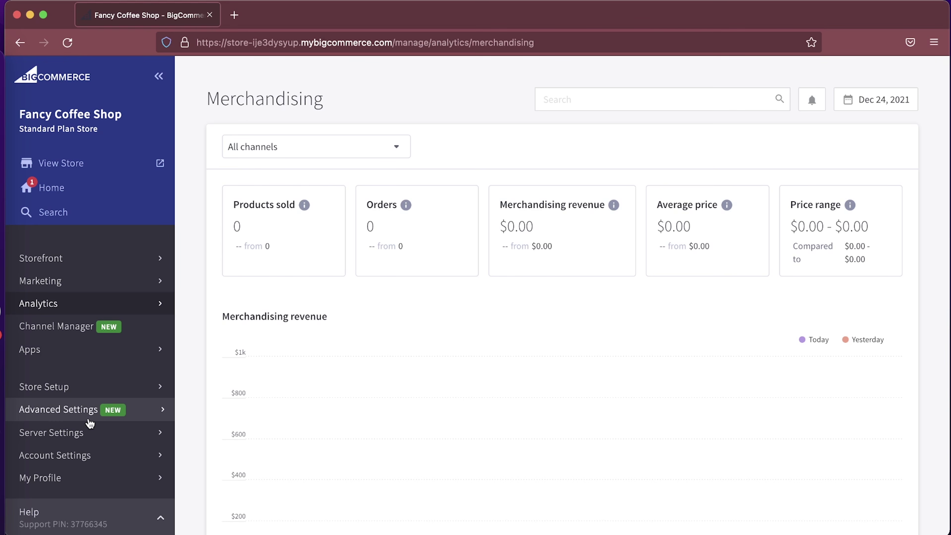
{"action": "left_click", "coordinate": [74, 335]}
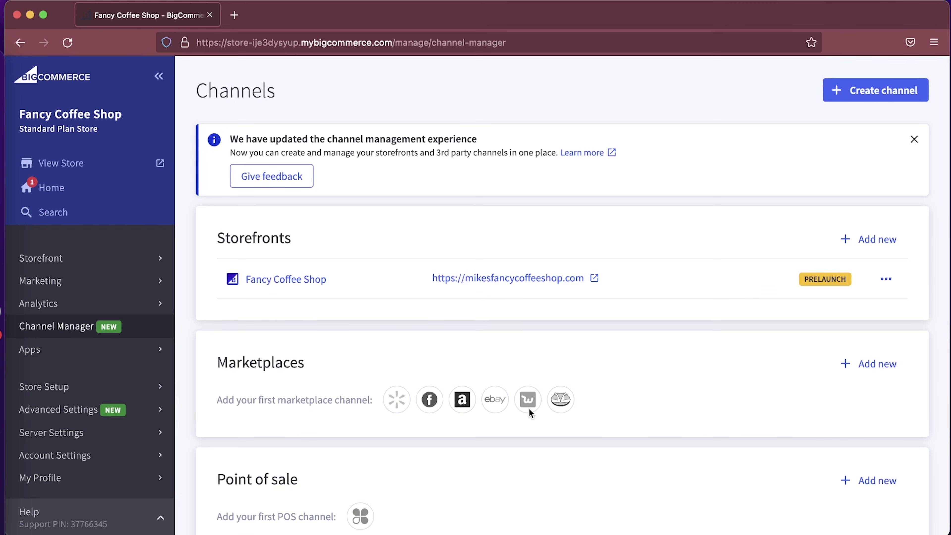
{"action": "scroll", "coordinate": [531, 409], "scroll_direction": "down", "scroll_amount": 5}
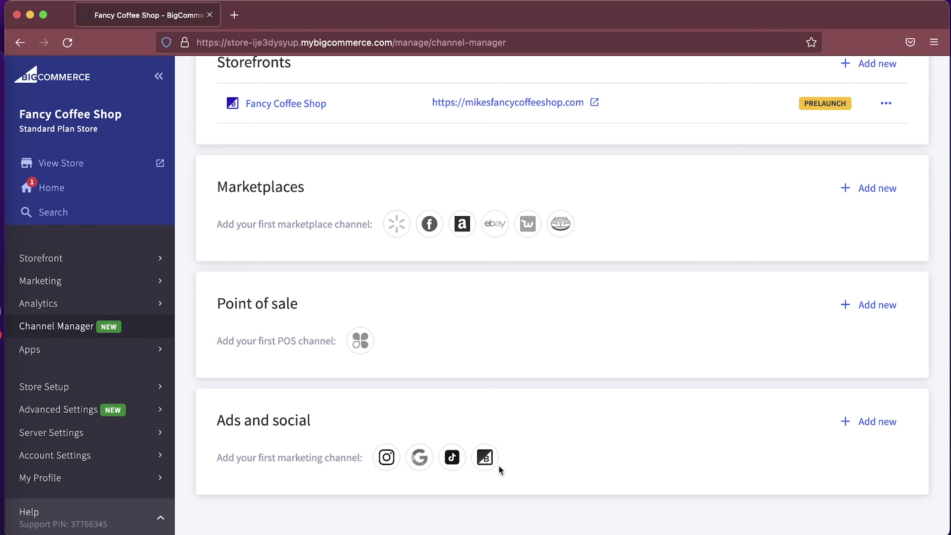
{"action": "scroll", "coordinate": [573, 472], "scroll_direction": "up", "scroll_amount": 5}
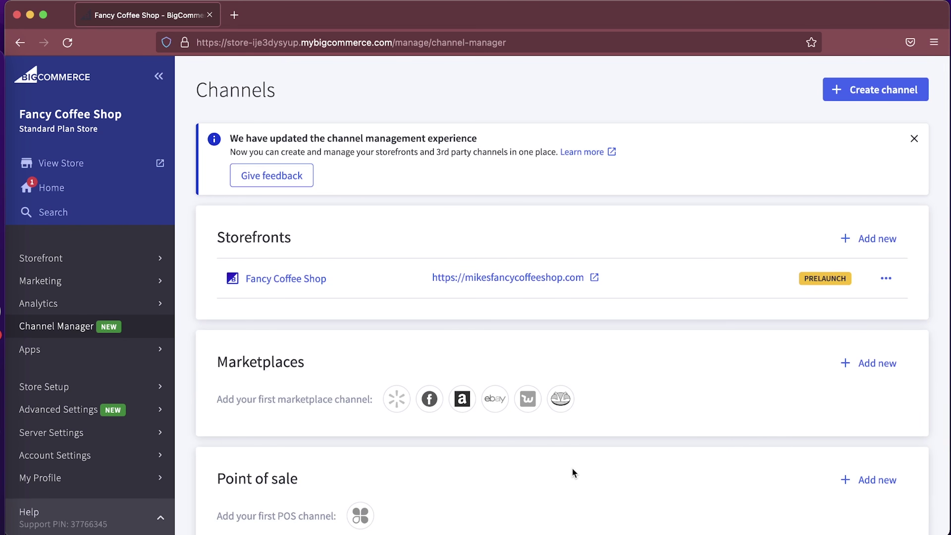
{"action": "scroll", "coordinate": [526, 435], "scroll_direction": "down", "scroll_amount": 3}
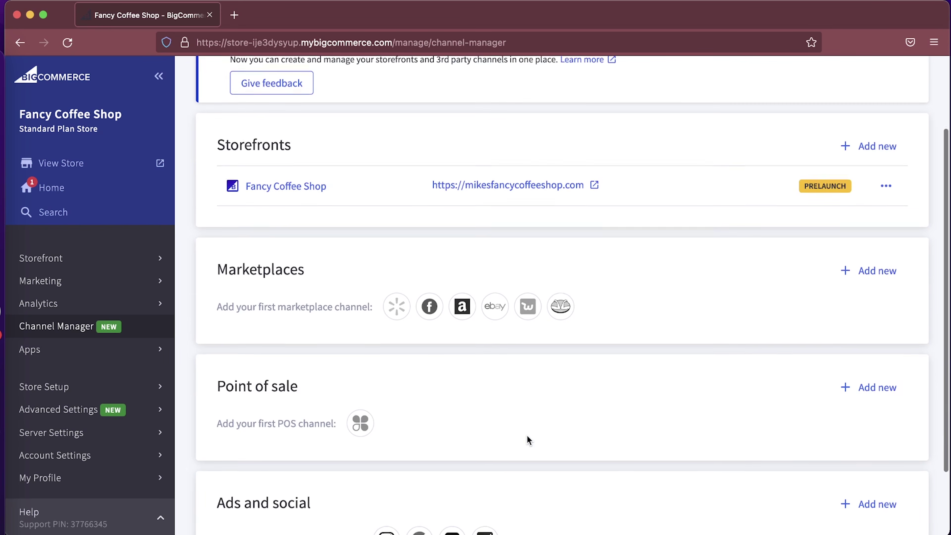
Step: Open the Apps Marketplace and look over its Featured Collections
{"action": "left_click", "coordinate": [100, 350]}
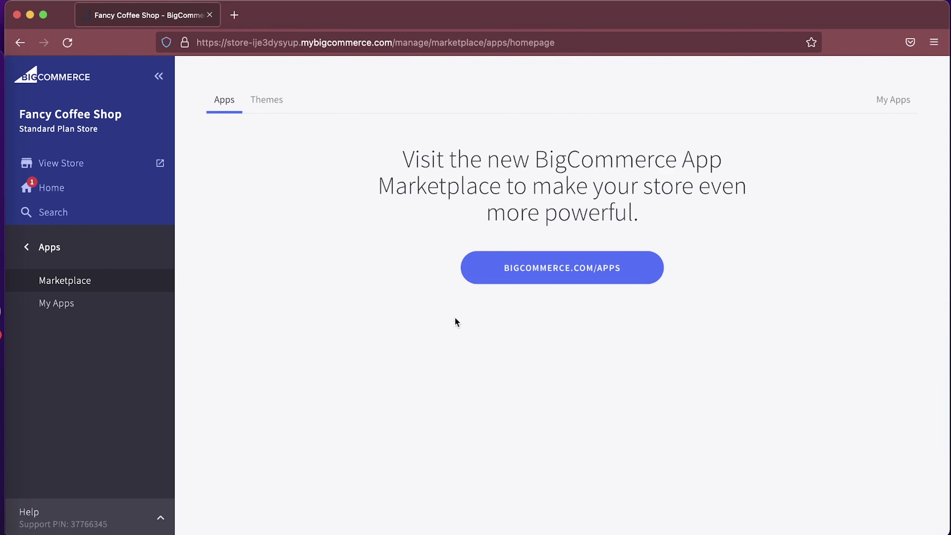
{"action": "scroll", "coordinate": [702, 339], "scroll_direction": "down", "scroll_amount": 5}
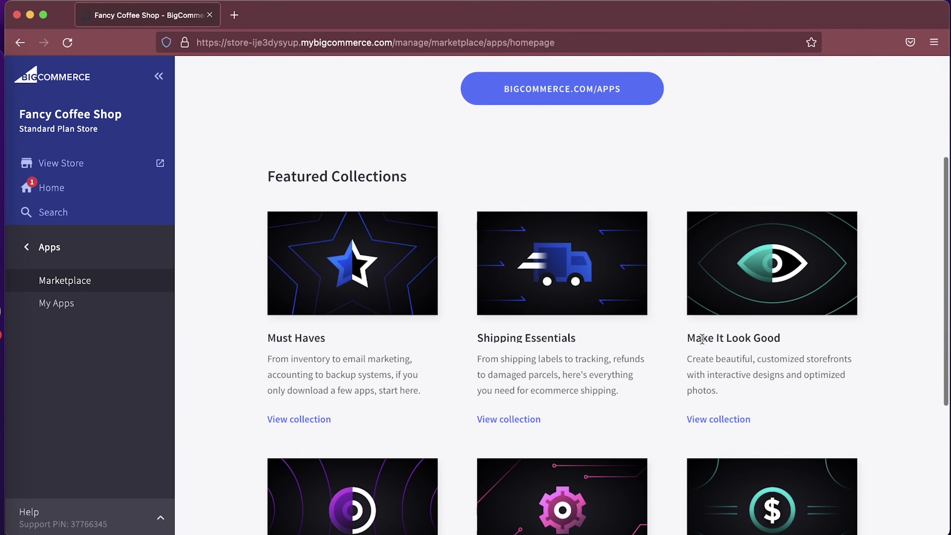
{"action": "scroll", "coordinate": [702, 339], "scroll_direction": "down", "scroll_amount": 2}
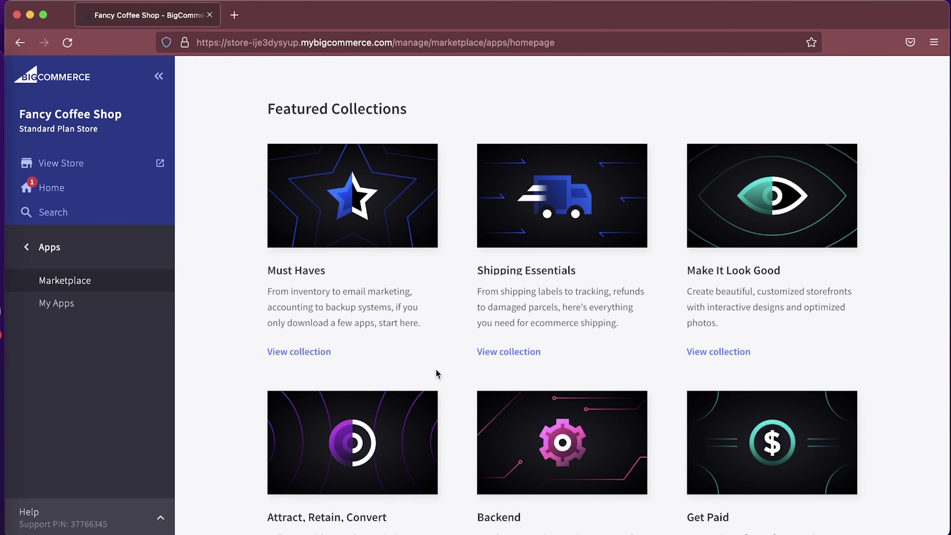
{"action": "scroll", "coordinate": [436, 371], "scroll_direction": "down", "scroll_amount": 2}
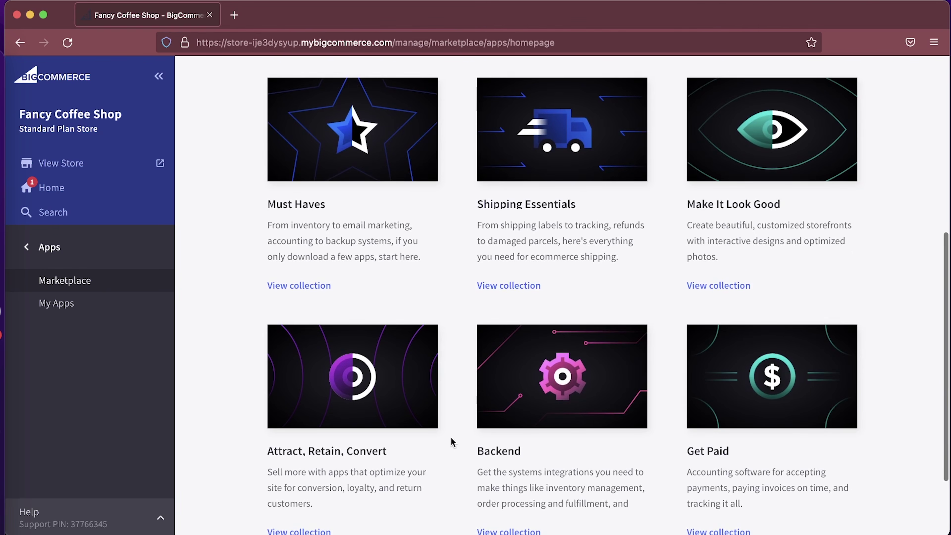
{"action": "scroll", "coordinate": [453, 440], "scroll_direction": "down", "scroll_amount": 2}
{"action": "scroll", "coordinate": [600, 426], "scroll_direction": "up", "scroll_amount": 4}
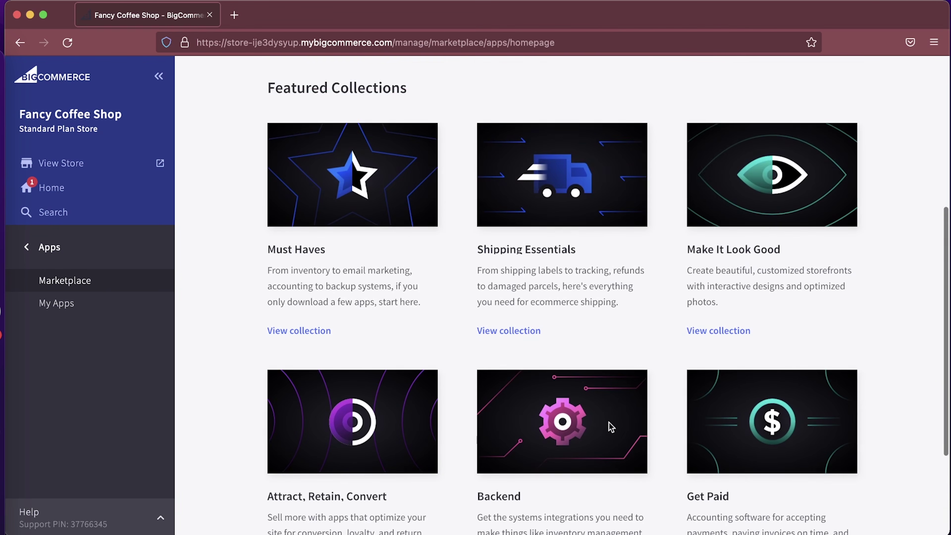
Step: View the Must Haves app collection and examine the listed apps, their categories, descriptions and pricing
{"action": "left_click", "coordinate": [305, 331]}
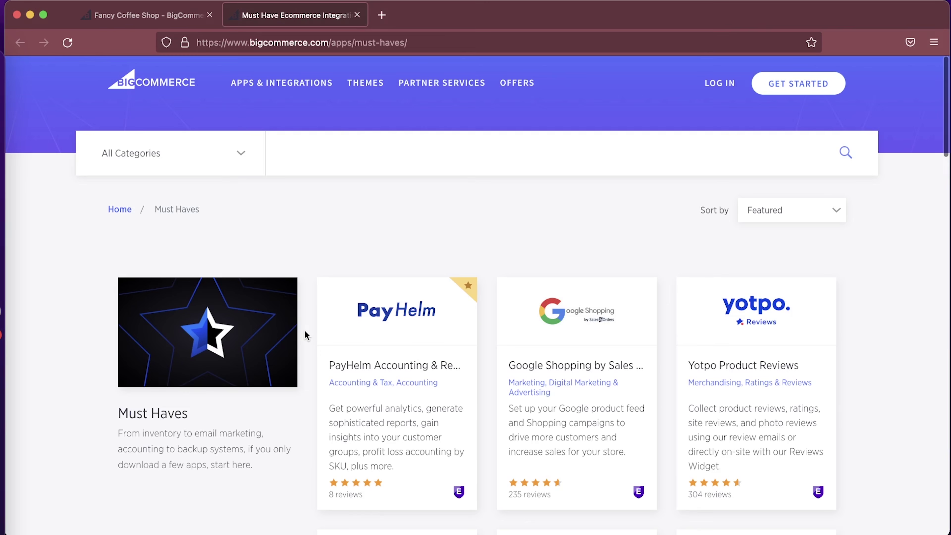
{"action": "scroll", "coordinate": [509, 344], "scroll_direction": "down", "scroll_amount": 1}
{"action": "scroll", "coordinate": [509, 342], "scroll_direction": "down", "scroll_amount": 2}
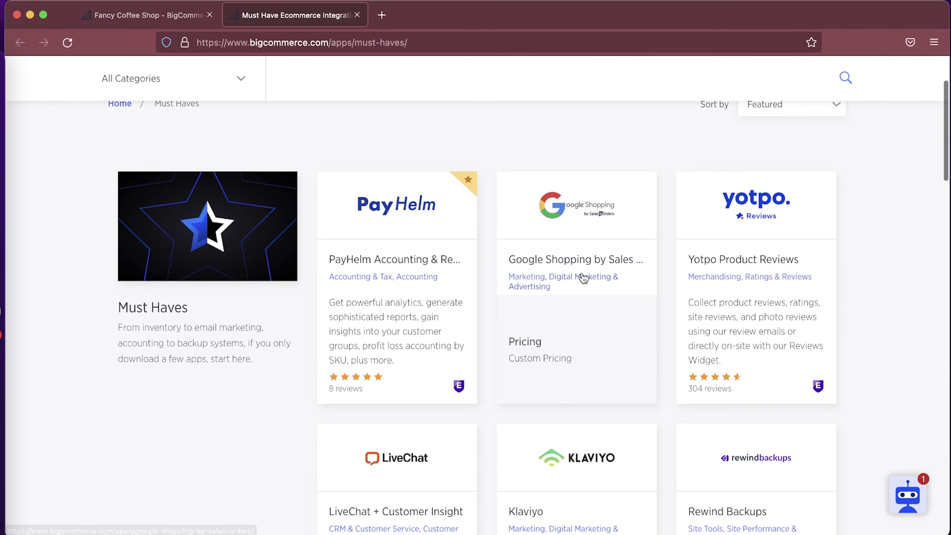
{"action": "scroll", "coordinate": [839, 345], "scroll_direction": "down", "scroll_amount": 3}
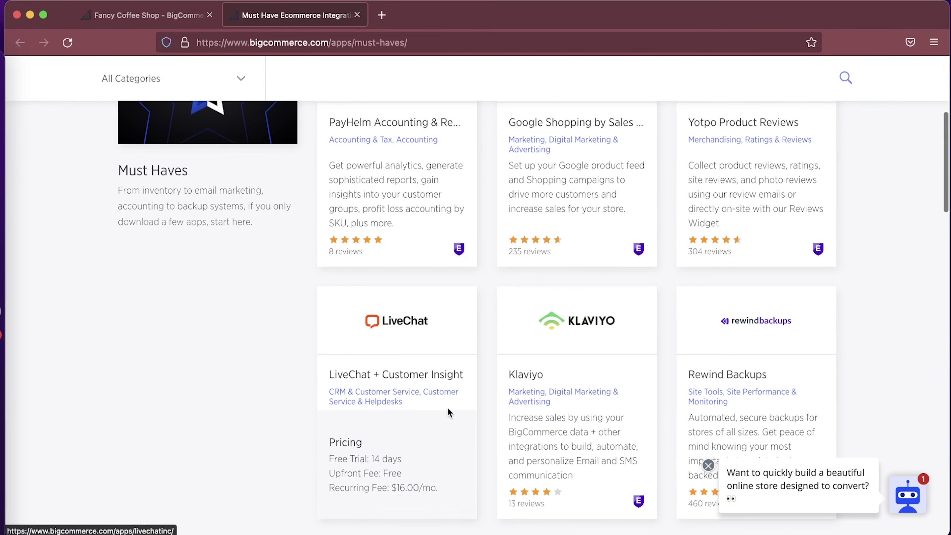
{"action": "scroll", "coordinate": [274, 438], "scroll_direction": "down", "scroll_amount": 10}
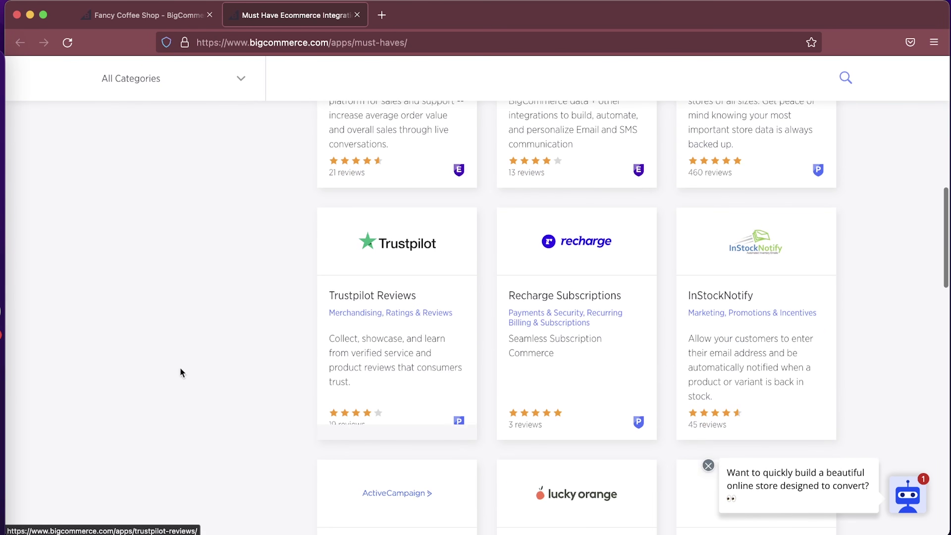
{"action": "scroll", "coordinate": [171, 378], "scroll_direction": "down", "scroll_amount": 6}
{"action": "scroll", "coordinate": [171, 379], "scroll_direction": "down", "scroll_amount": 4}
{"action": "scroll", "coordinate": [171, 379], "scroll_direction": "up", "scroll_amount": 18}
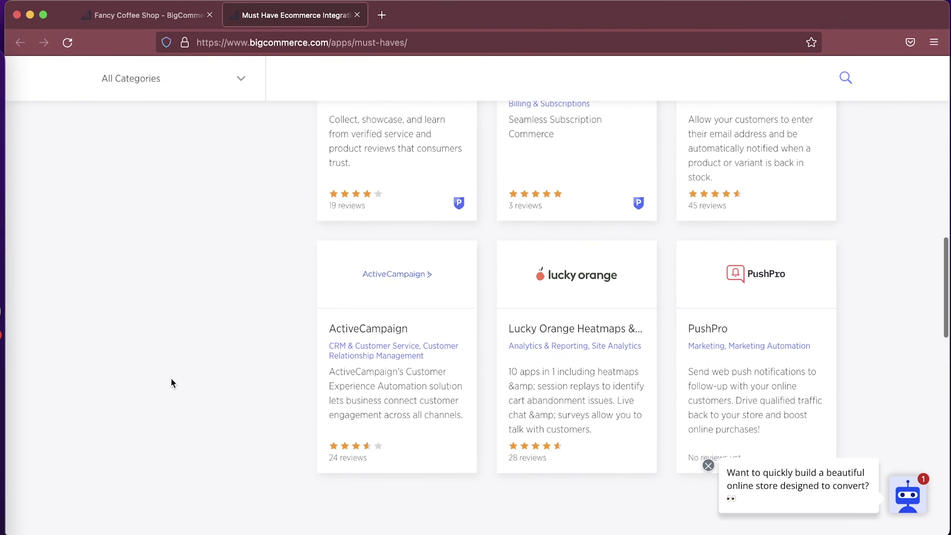
{"action": "scroll", "coordinate": [170, 378], "scroll_direction": "up", "scroll_amount": 7}
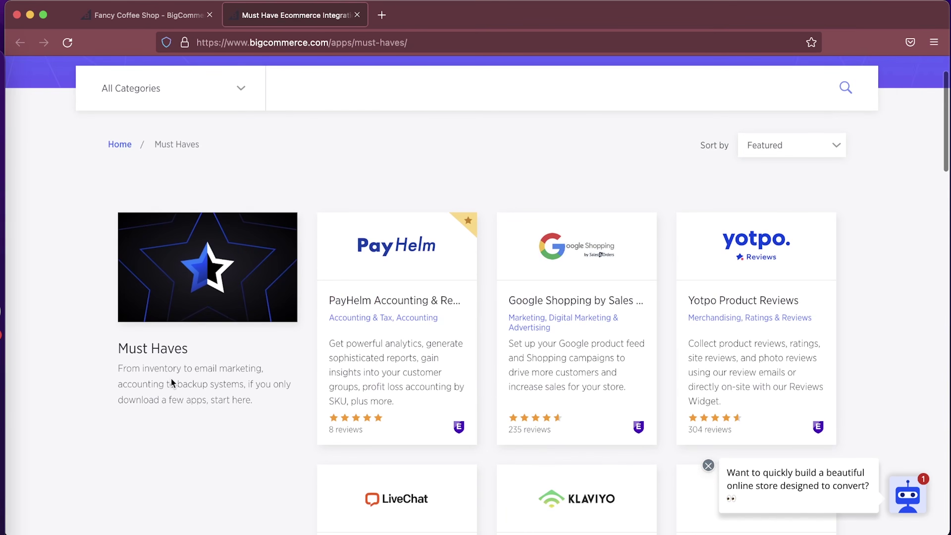
{"action": "scroll", "coordinate": [171, 379], "scroll_direction": "down", "scroll_amount": 3}
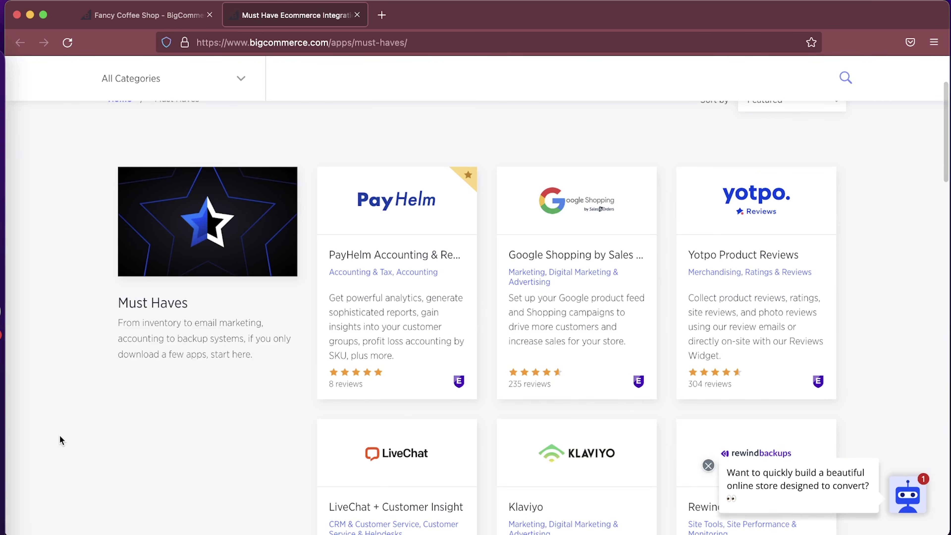
{"action": "scroll", "coordinate": [83, 347], "scroll_direction": "down", "scroll_amount": 1}
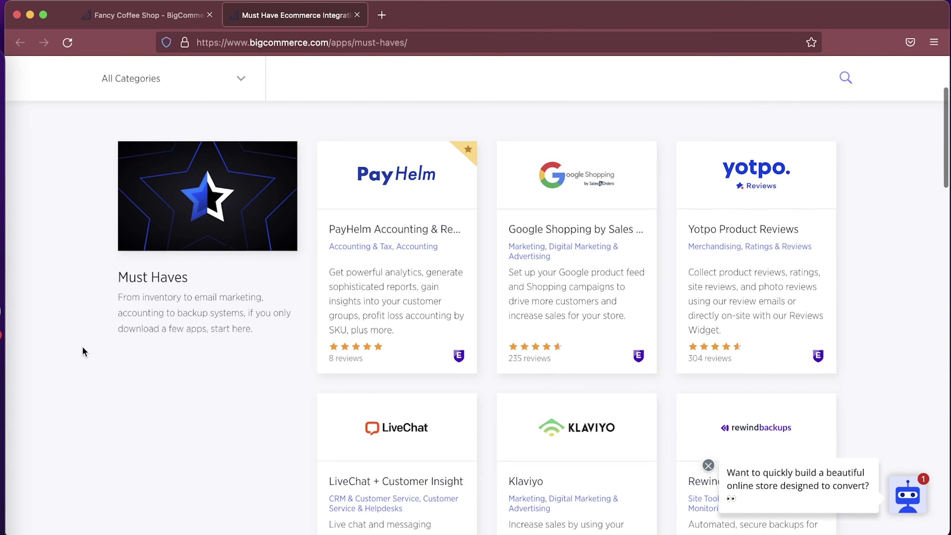
Step: Close the Must Haves app collection page and return to the Fancy Coffee Shop control panel
{"action": "scroll", "coordinate": [83, 347], "scroll_direction": "up", "scroll_amount": 5}
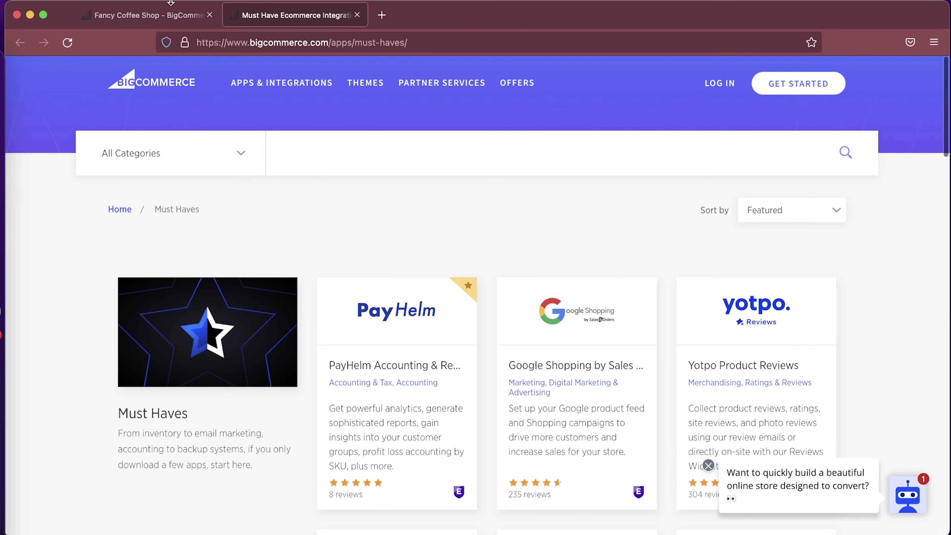
{"action": "left_click", "coordinate": [169, 7]}
{"action": "left_click", "coordinate": [337, 17]}
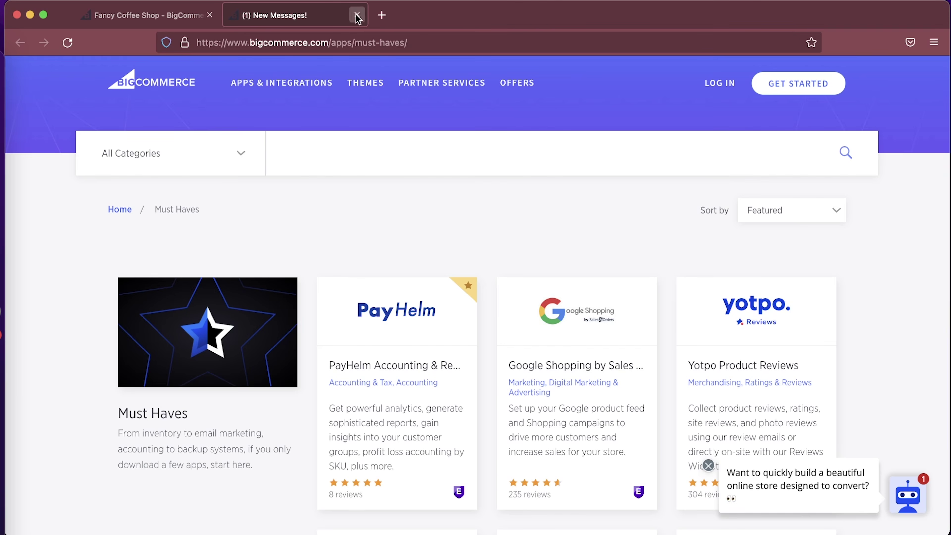
{"action": "left_click", "coordinate": [357, 15]}
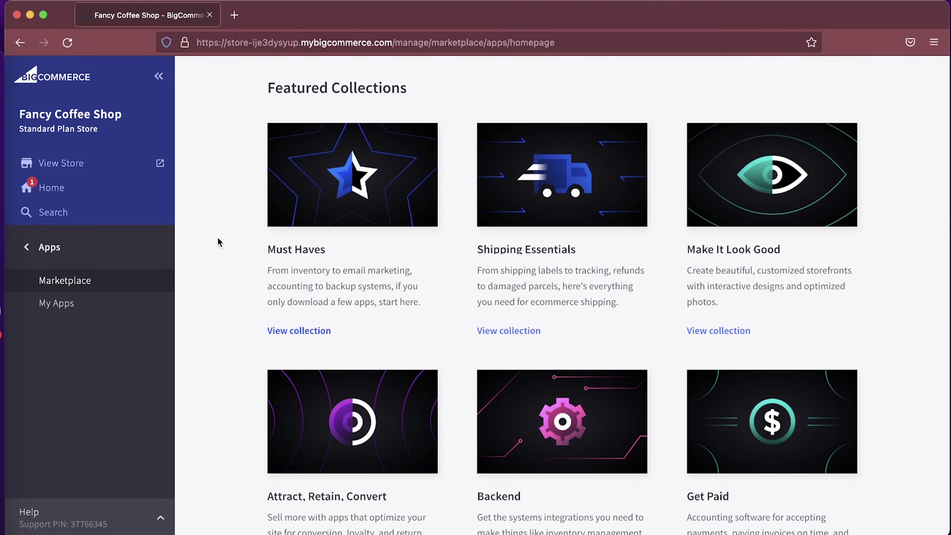
Step: Go from Apps to Store Setup and view the Shipping Manager with its shipping origin and checkout options
{"action": "left_click", "coordinate": [46, 247]}
{"action": "scroll", "coordinate": [75, 367], "scroll_direction": "down", "scroll_amount": 3}
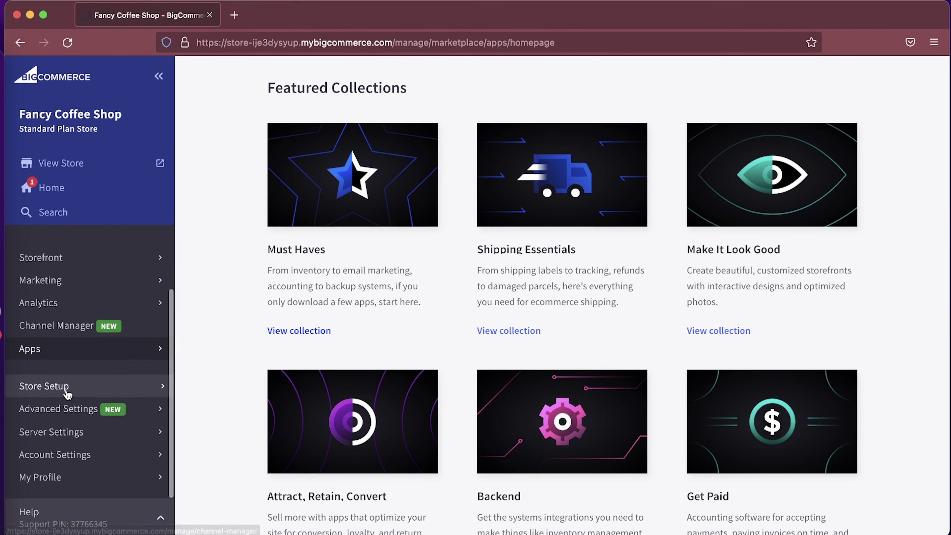
{"action": "left_click", "coordinate": [96, 392]}
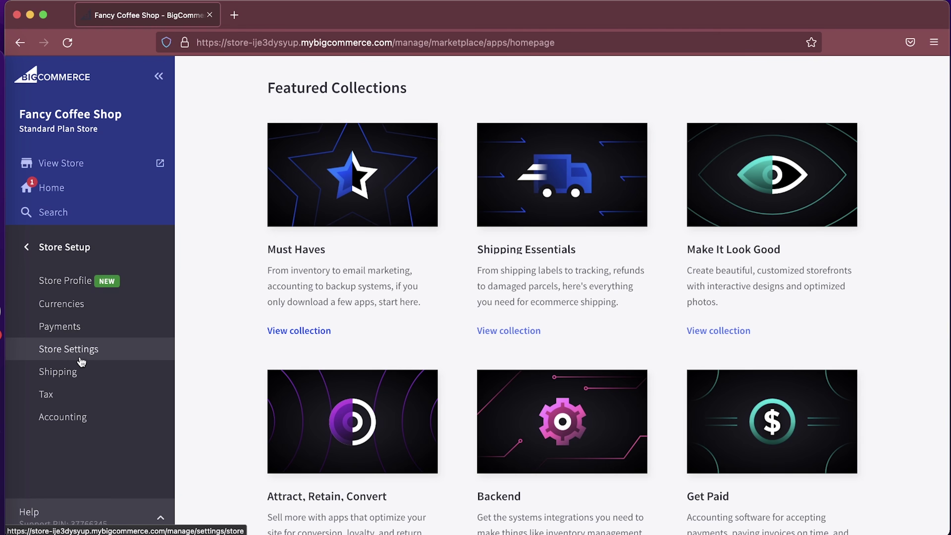
{"action": "left_click", "coordinate": [125, 375]}
{"action": "left_click", "coordinate": [96, 411]}
{"action": "left_click", "coordinate": [85, 377]}
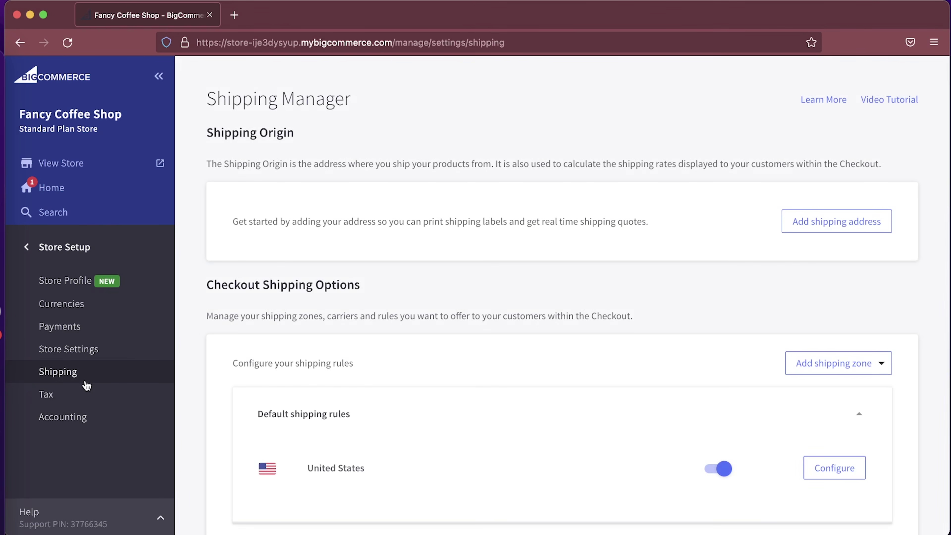
Step: Review the store's payment methods for US Dollar and open the Stripe settings
{"action": "left_click", "coordinate": [116, 339]}
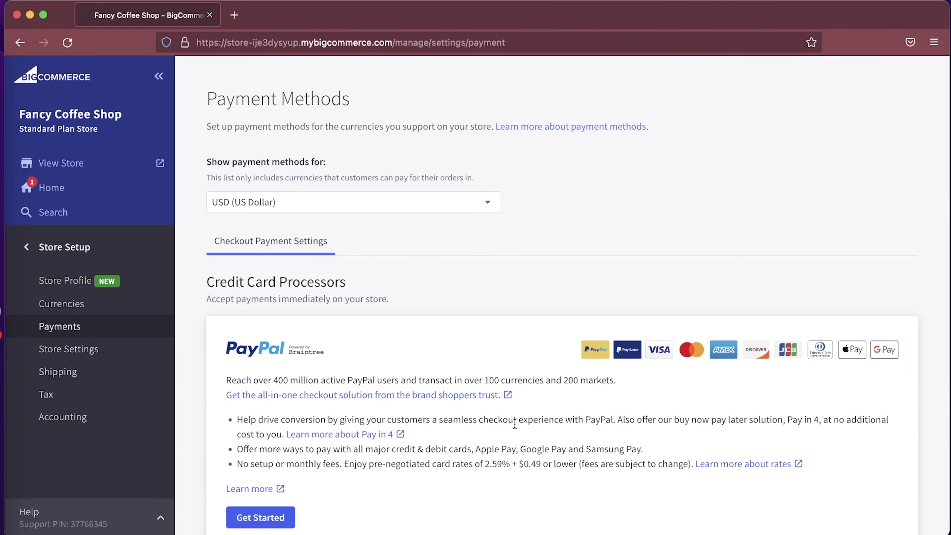
{"action": "scroll", "coordinate": [514, 424], "scroll_direction": "down", "scroll_amount": 4}
{"action": "scroll", "coordinate": [515, 425], "scroll_direction": "down", "scroll_amount": 5}
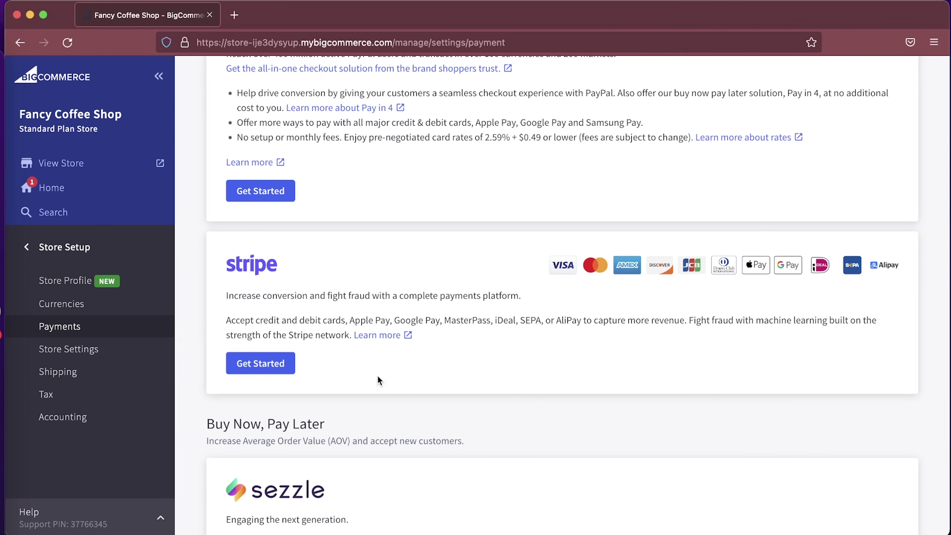
{"action": "left_click", "coordinate": [267, 363]}
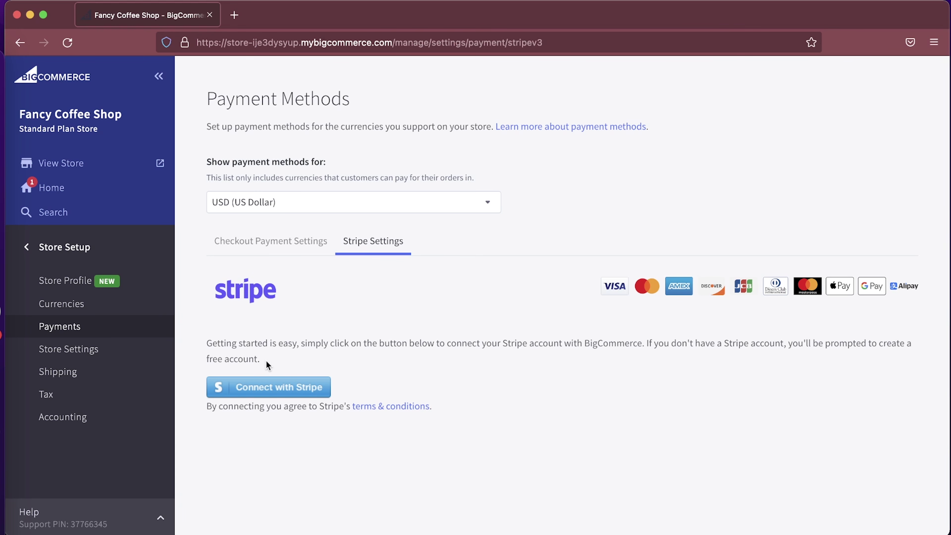
Step: Leave Store Setup and locate the store's Advanced Settings section
{"action": "left_click", "coordinate": [33, 252]}
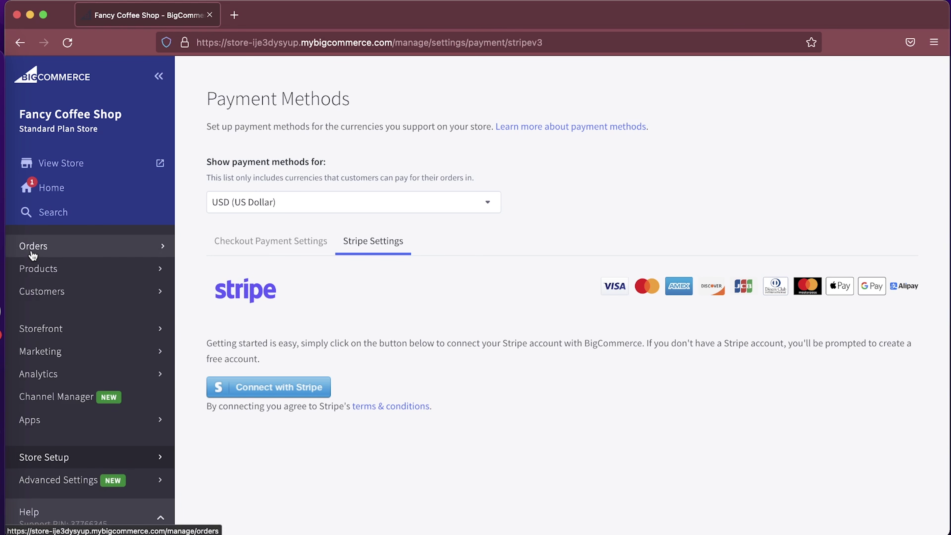
{"action": "scroll", "coordinate": [68, 393], "scroll_direction": "down", "scroll_amount": 3}
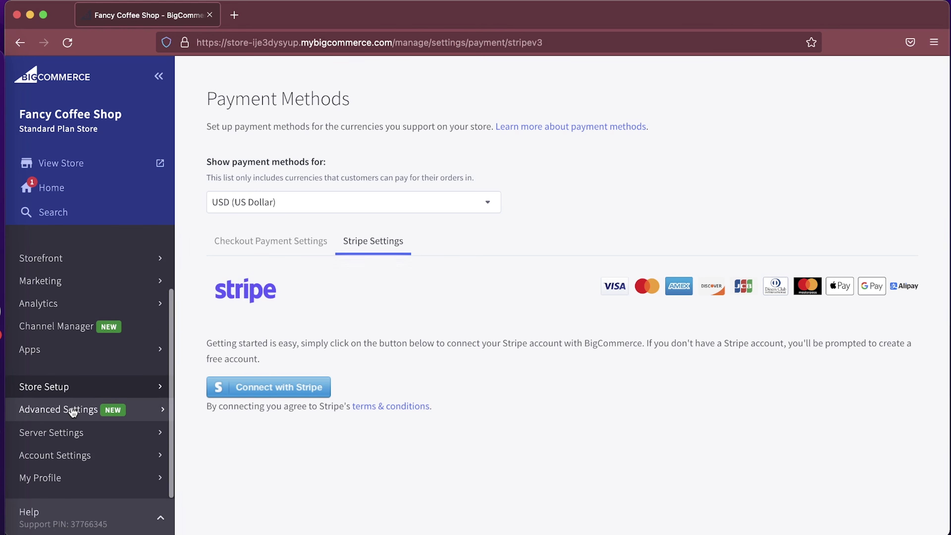